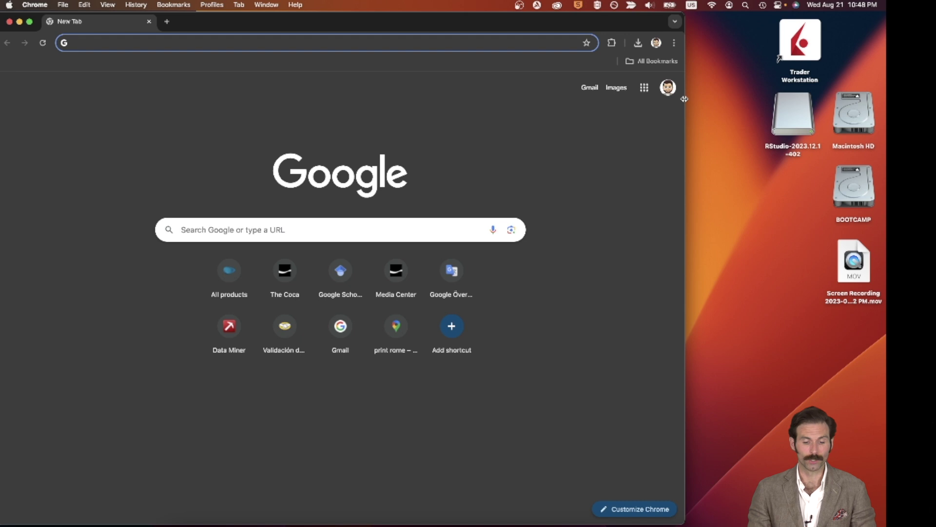
Step: Load coca-colacompany.com and go to its Media Center
{"action": "type", "text": "coca-colacompany.com"}
{"action": "key", "text": "Return"}
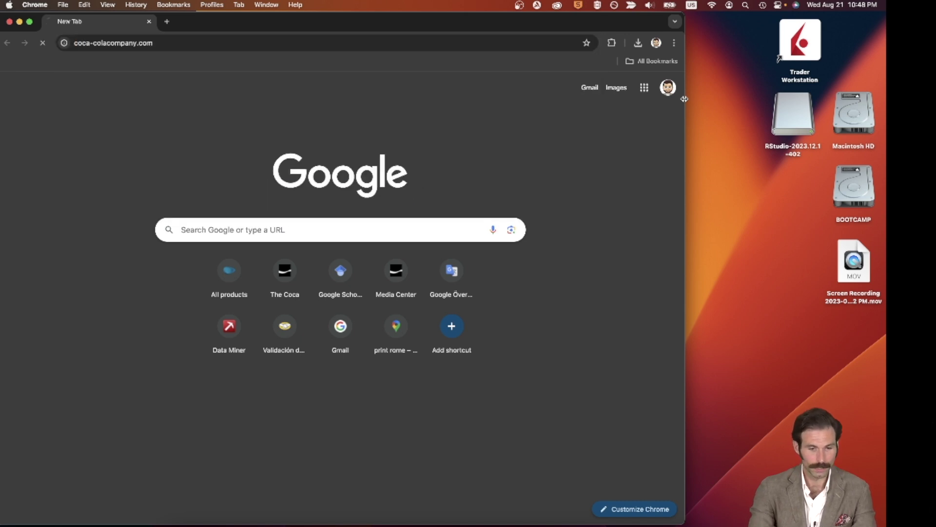
{"action": "mouse_move", "coordinate": [399, 60]}
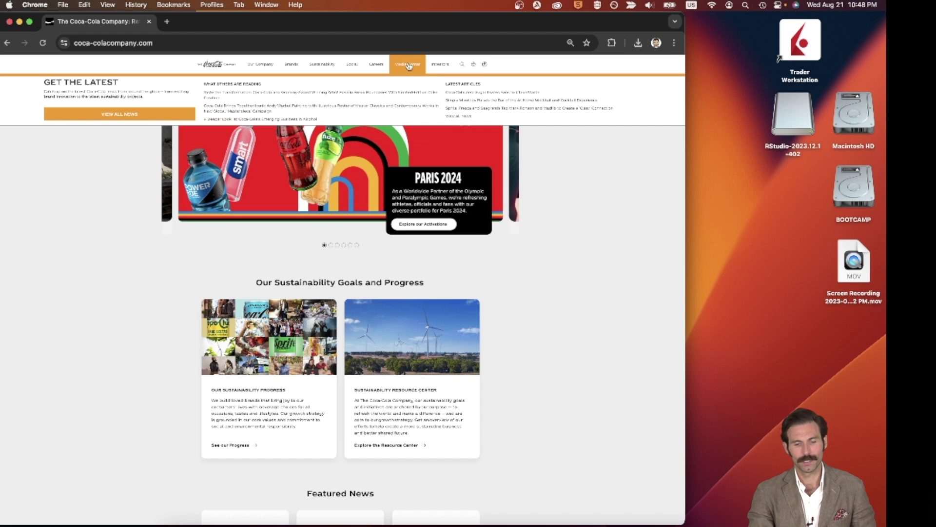
{"action": "left_click", "coordinate": [408, 67]}
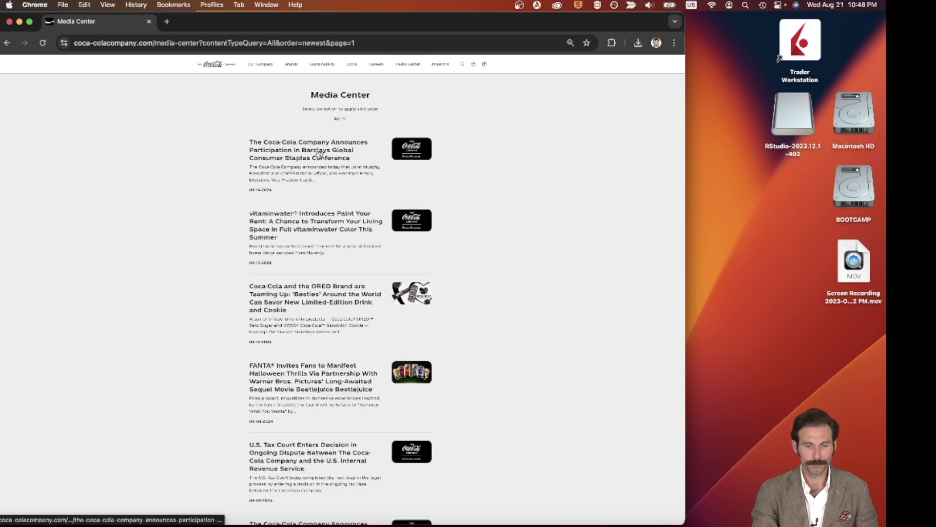
Step: Open the Barclays Global Consumer Staples Conference article and, from page 3 of the Media Center, the COKE STUDIO 2024 article in new tabs
{"action": "right_click", "coordinate": [319, 160]}
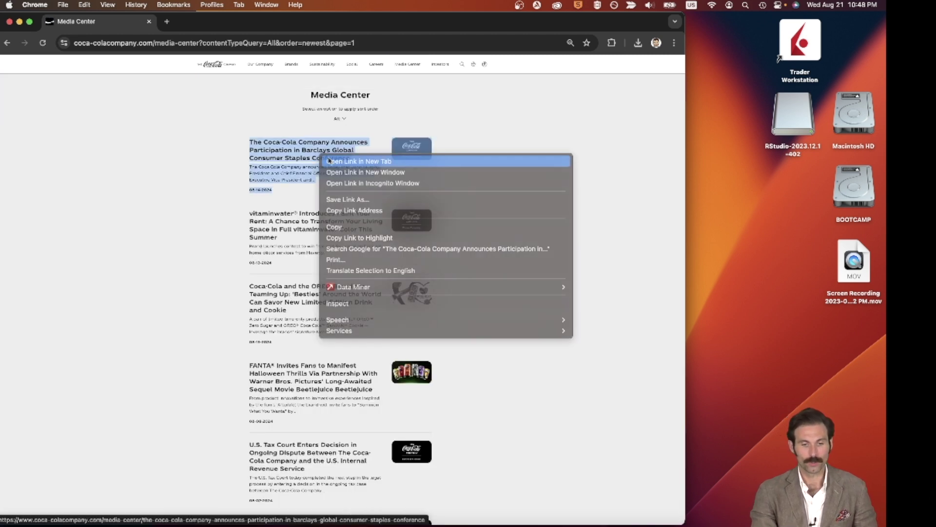
{"action": "left_click", "coordinate": [341, 159]}
{"action": "scroll", "coordinate": [330, 161], "scroll_direction": "down", "scroll_amount": 6}
{"action": "left_click", "coordinate": [354, 323]}
{"action": "scroll", "coordinate": [299, 255], "scroll_direction": "down", "scroll_amount": 5}
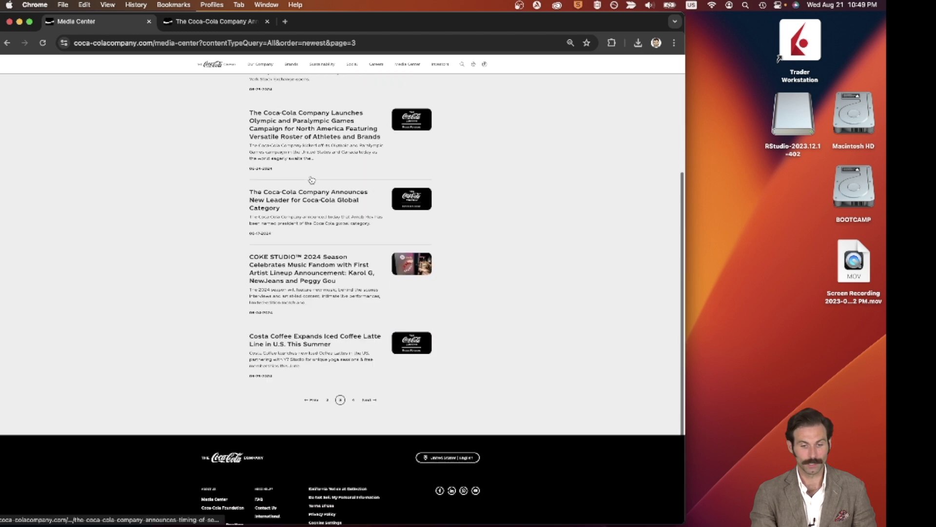
{"action": "right_click", "coordinate": [298, 256]}
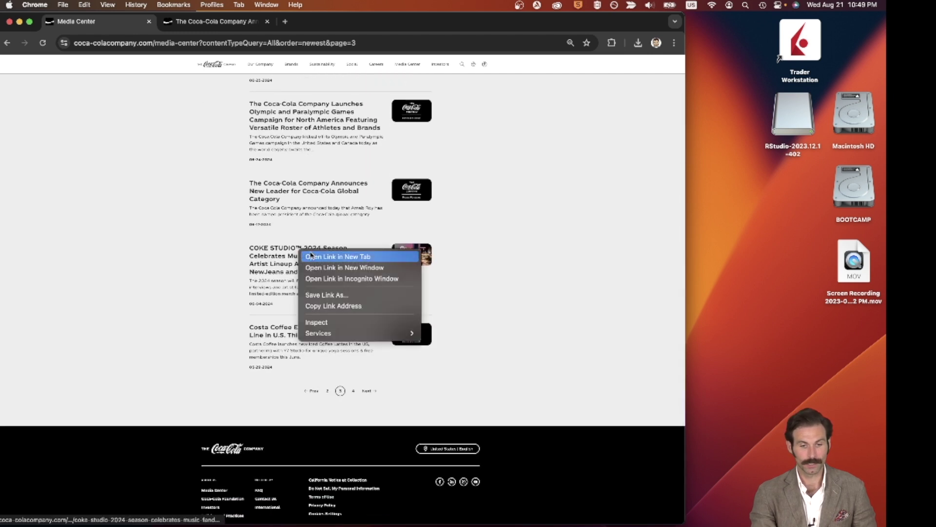
{"action": "left_click", "coordinate": [313, 254]}
Step: Look through the two opened articles, examining the COKE STUDIO 2024 article from its headline to its embedded video
{"action": "left_click", "coordinate": [217, 28]}
{"action": "left_click", "coordinate": [306, 23]}
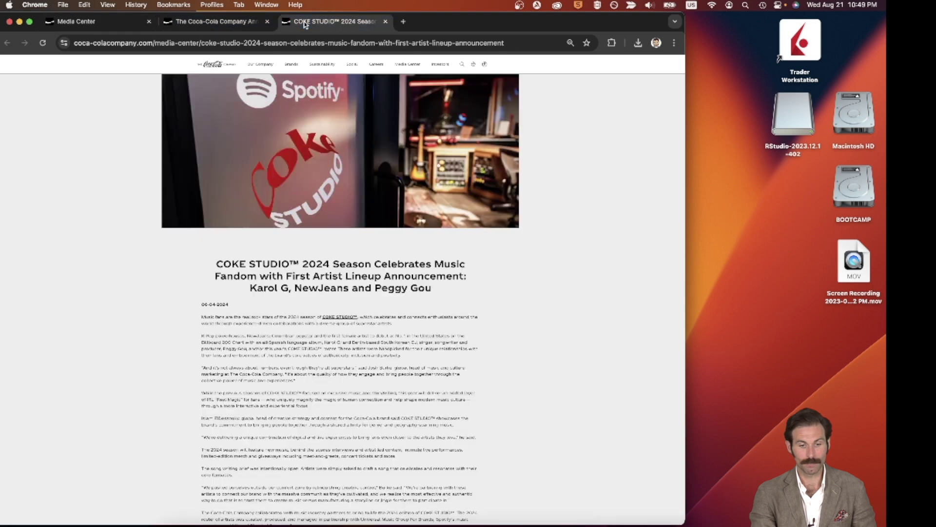
{"action": "scroll", "coordinate": [313, 243], "scroll_direction": "down", "scroll_amount": 8}
{"action": "scroll", "coordinate": [314, 244], "scroll_direction": "down", "scroll_amount": 5}
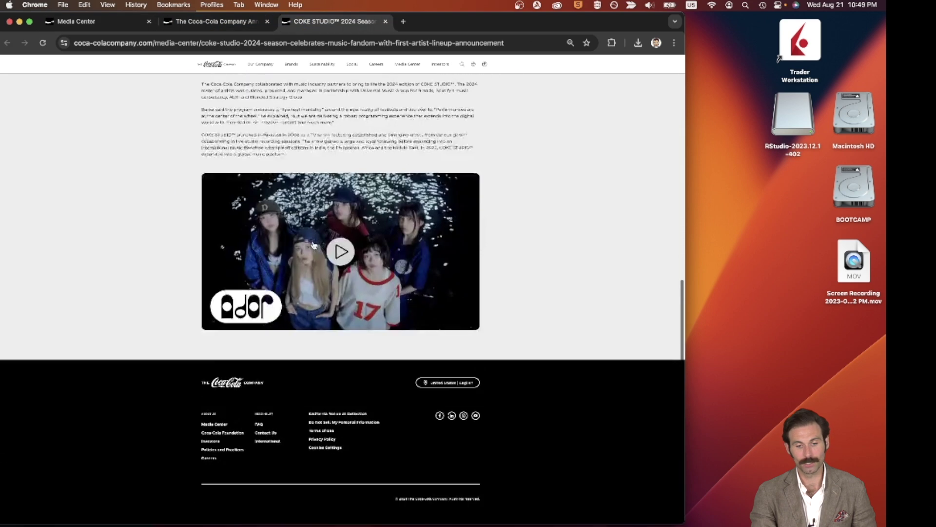
{"action": "scroll", "coordinate": [313, 244], "scroll_direction": "up", "scroll_amount": 15}
{"action": "scroll", "coordinate": [313, 242], "scroll_direction": "down", "scroll_amount": 4}
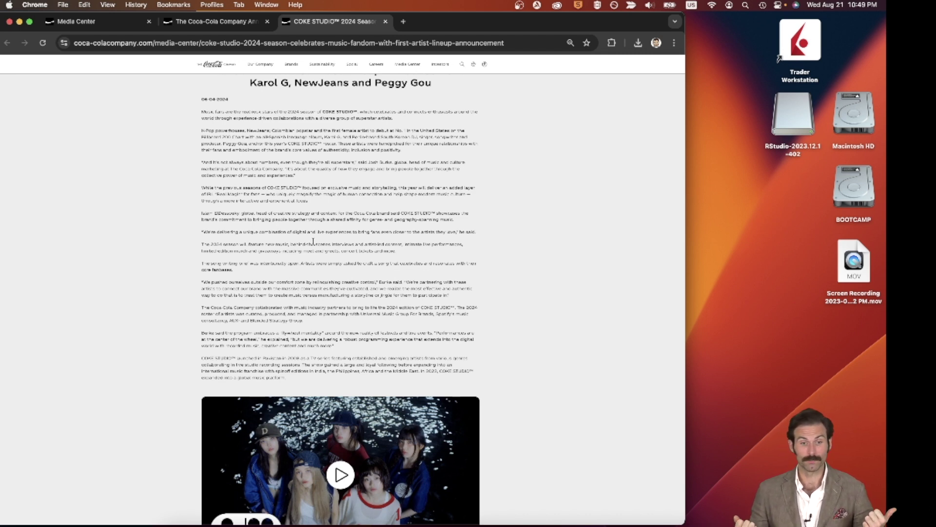
{"action": "scroll", "coordinate": [313, 242], "scroll_direction": "up", "scroll_amount": 5}
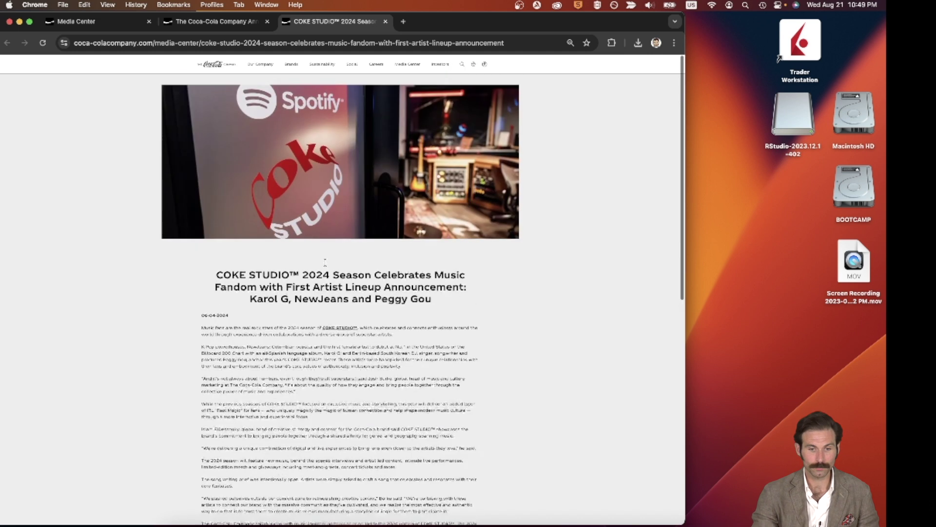
Step: Close the COKE STUDIO article and enlarge the Barclays conference article for easier reading
{"action": "left_click", "coordinate": [386, 21]}
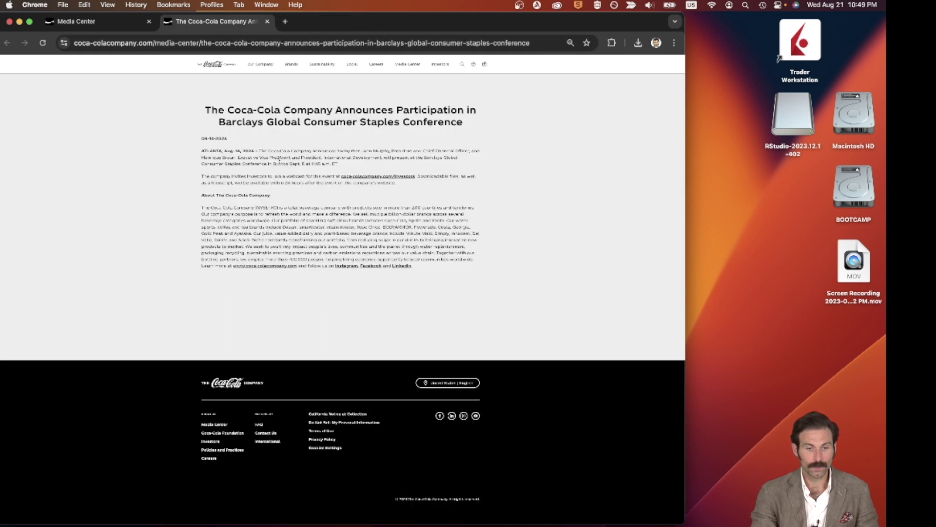
{"action": "left_click_drag", "start_coordinate": [205, 100], "coordinate": [319, 134]}
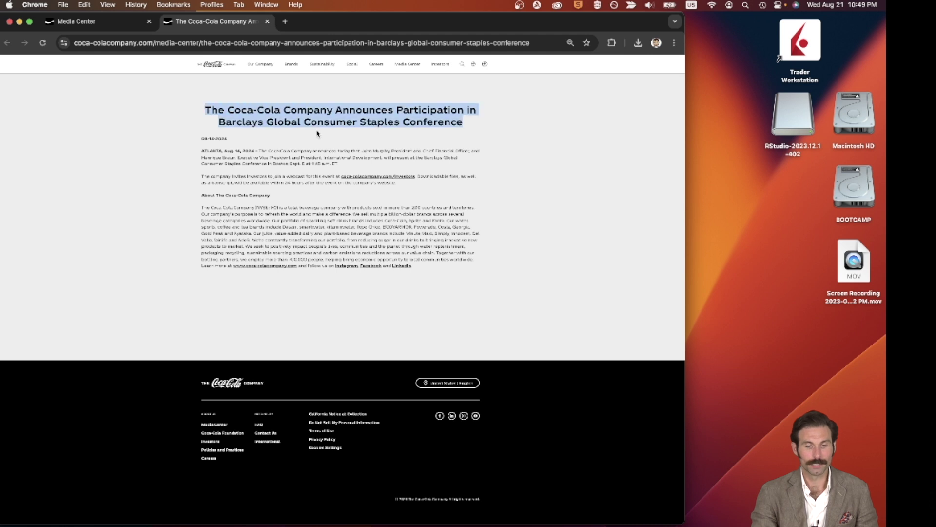
{"action": "left_click", "coordinate": [319, 134]}
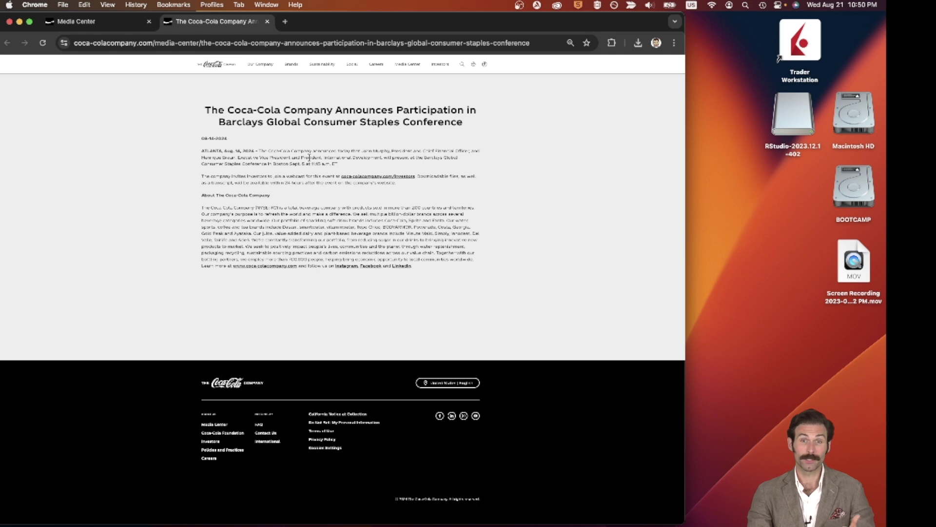
{"action": "key", "text": "super+equal"}
{"action": "key", "text": "super+equal"}
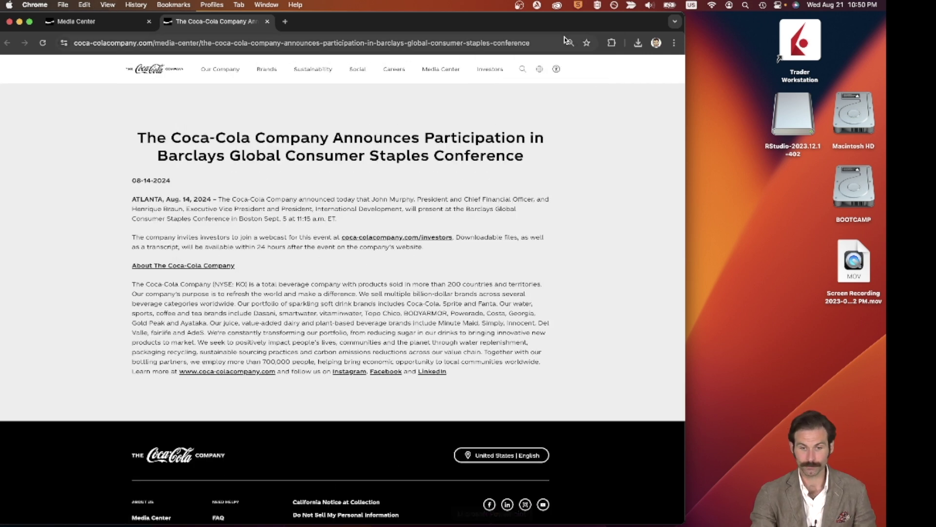
Step: Launch the Data Scraper extension on the Barclays article and create a new recipe of type Details / Profile Page: one row
{"action": "left_click", "coordinate": [611, 43]}
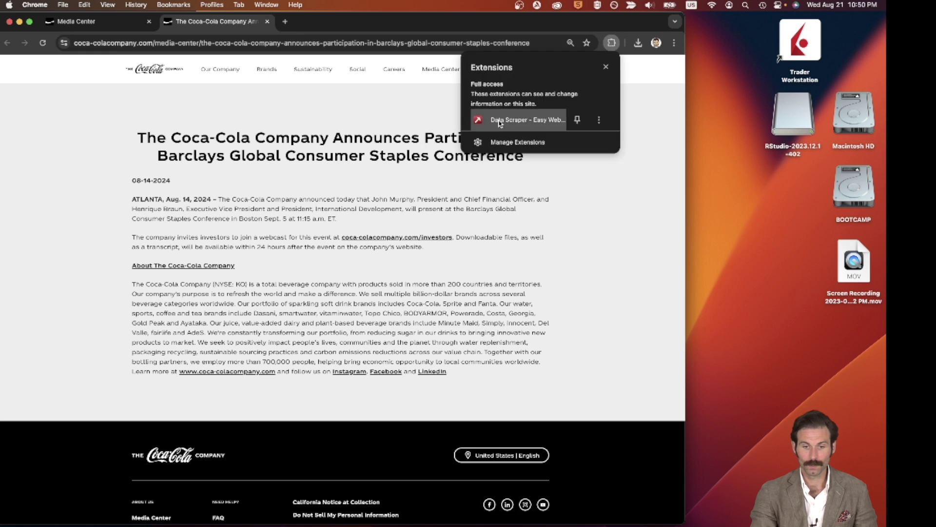
{"action": "left_click", "coordinate": [525, 120]}
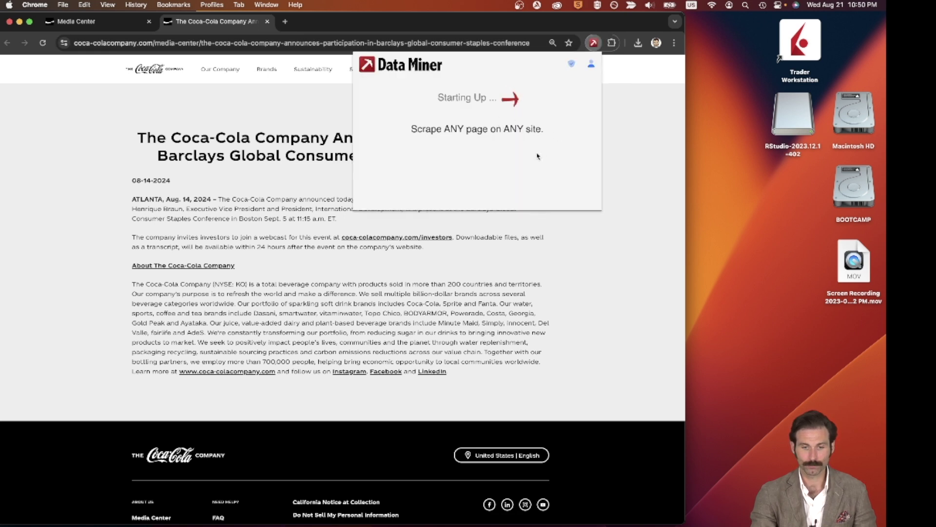
{"action": "left_click", "coordinate": [413, 93]}
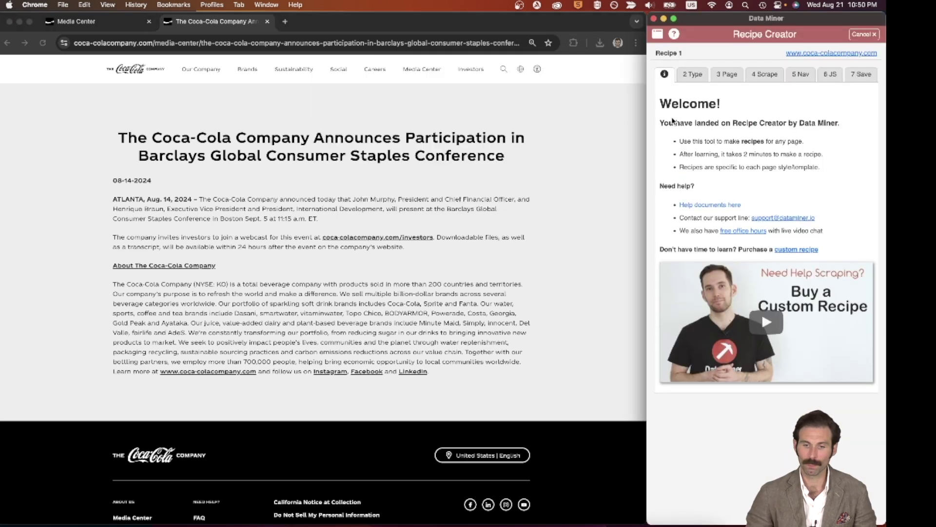
{"action": "left_click", "coordinate": [694, 74]}
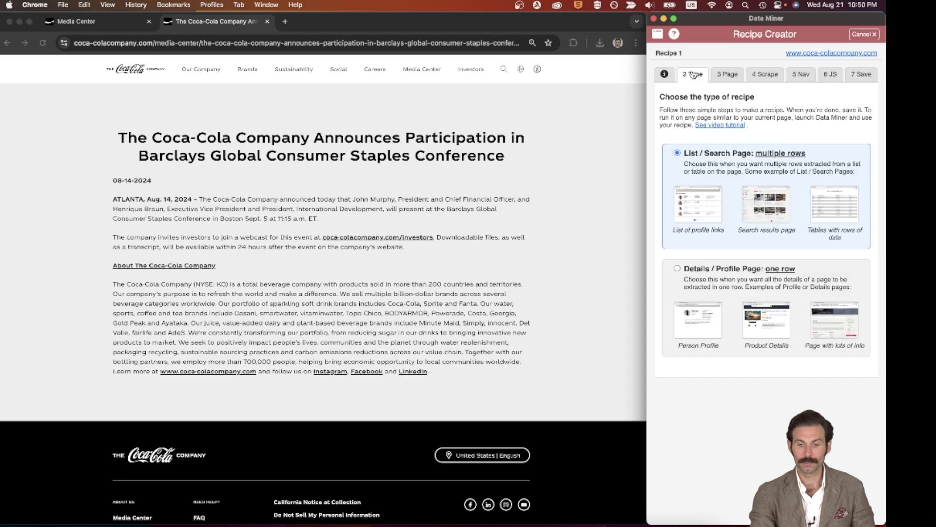
{"action": "left_click", "coordinate": [678, 268]}
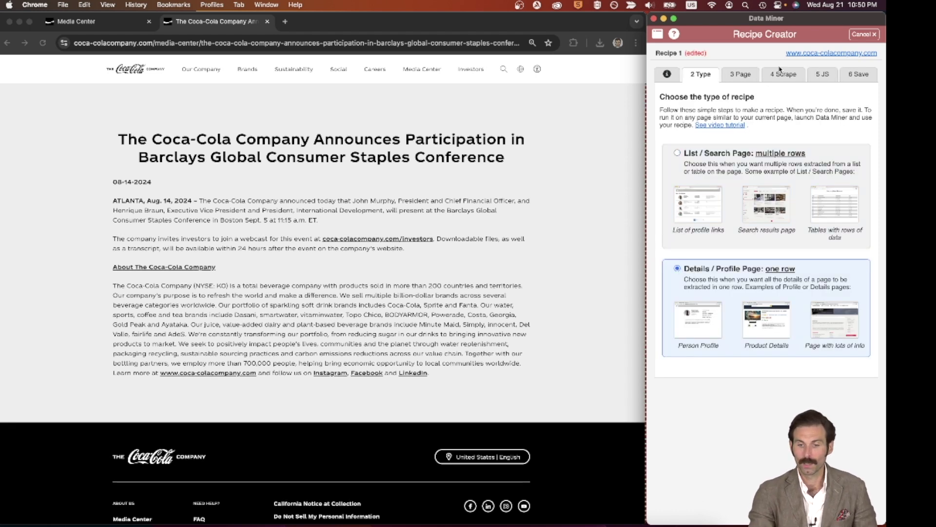
Step: Skip the optional page setup and name the recipe's first scrape column Title
{"action": "left_click", "coordinate": [741, 76]}
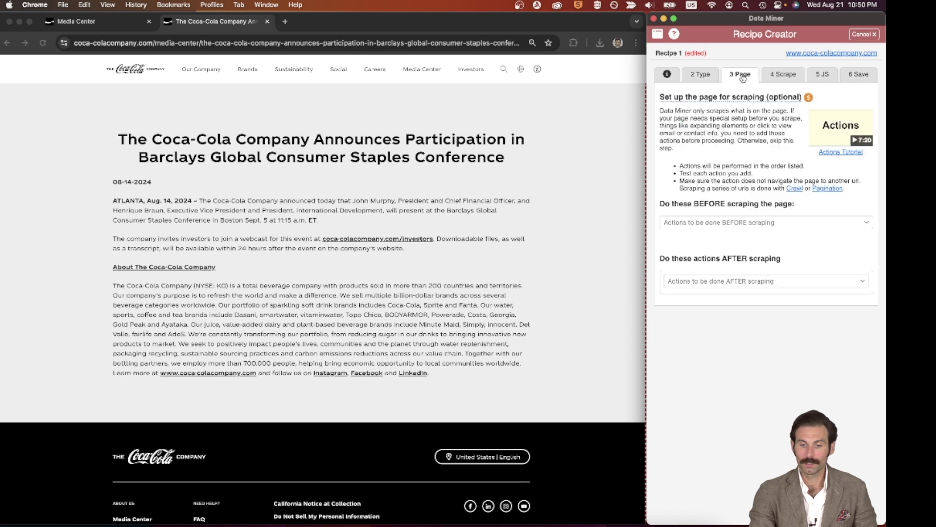
{"action": "left_click", "coordinate": [784, 74]}
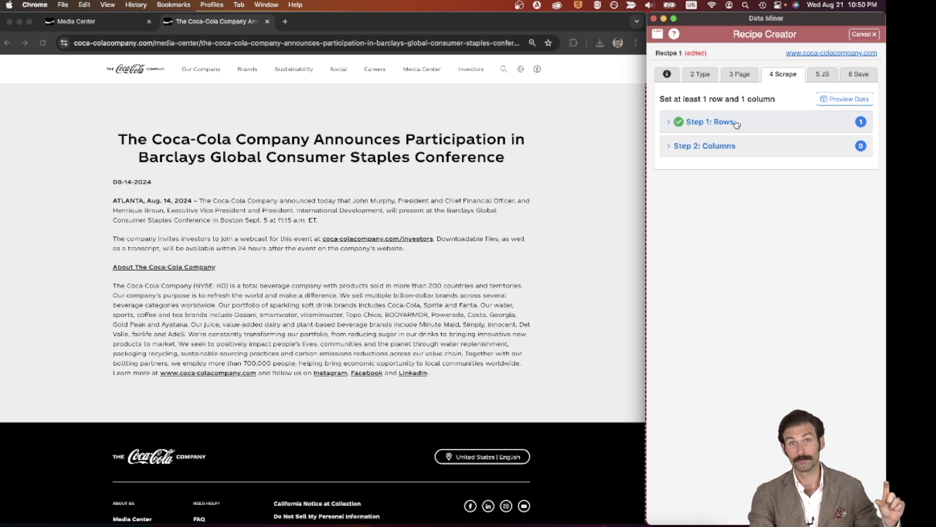
{"action": "left_click", "coordinate": [721, 153]}
{"action": "left_click", "coordinate": [711, 246]}
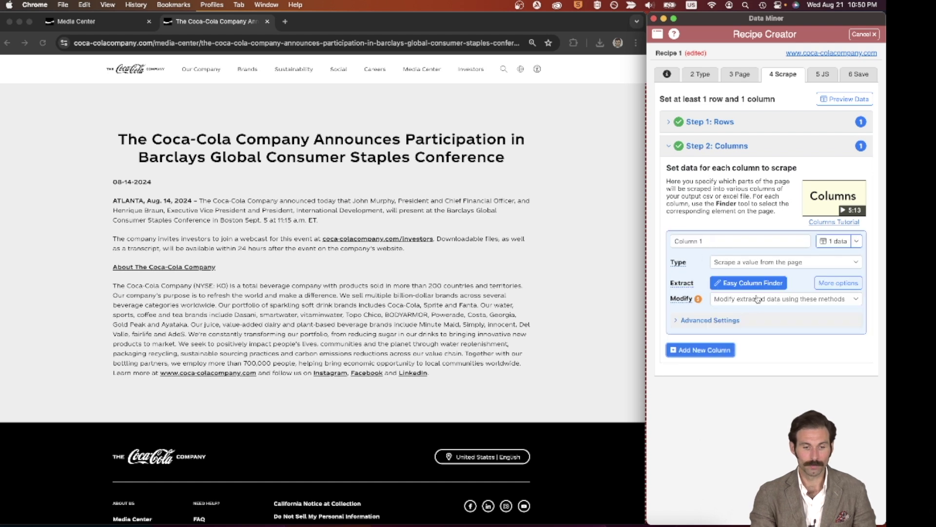
{"action": "left_click", "coordinate": [715, 237]}
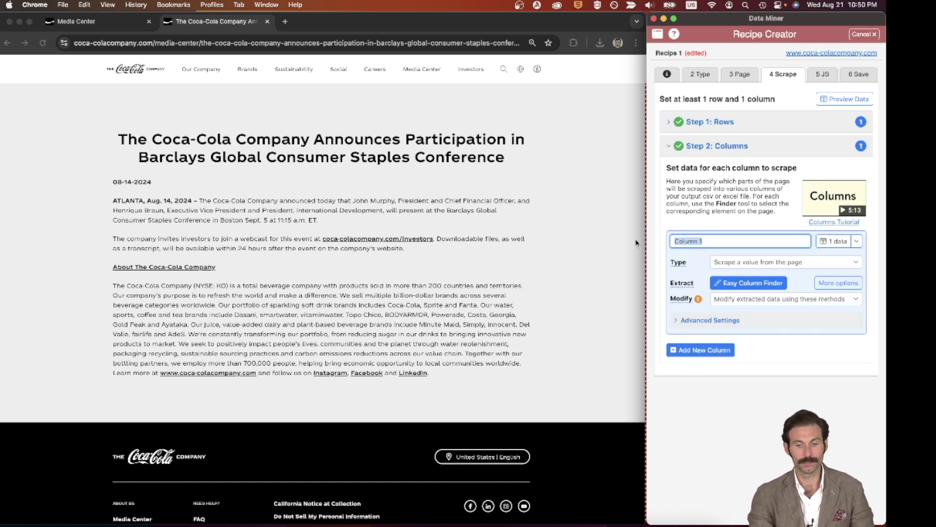
{"action": "type", "text": "Title"}
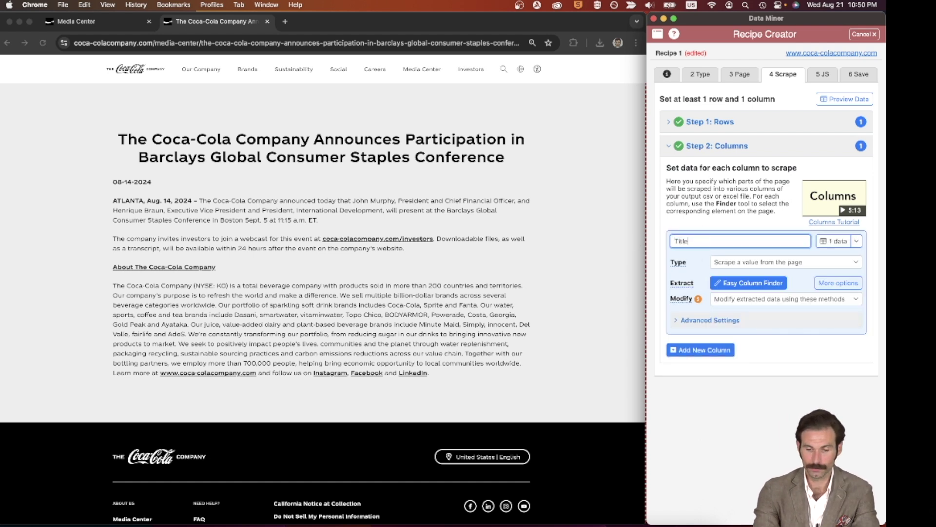
Step: Assign the article's headline as text to the Title column using the Easy Column Finder, and check the extracted data
{"action": "left_click", "coordinate": [747, 284]}
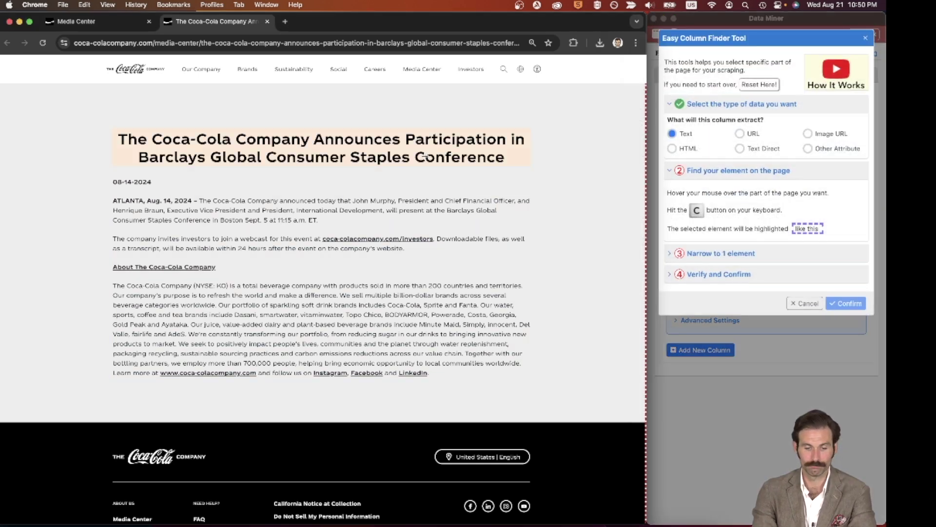
{"action": "key", "text": "c"}
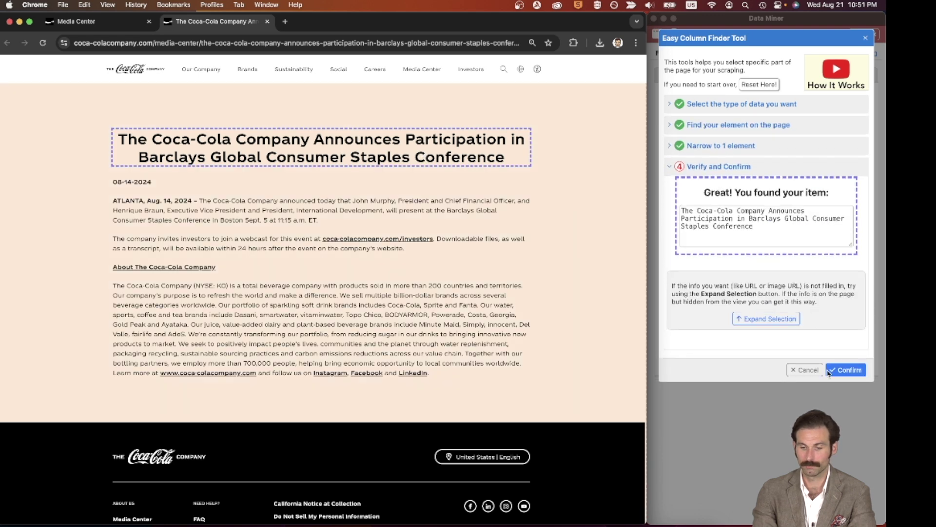
{"action": "left_click", "coordinate": [844, 371]}
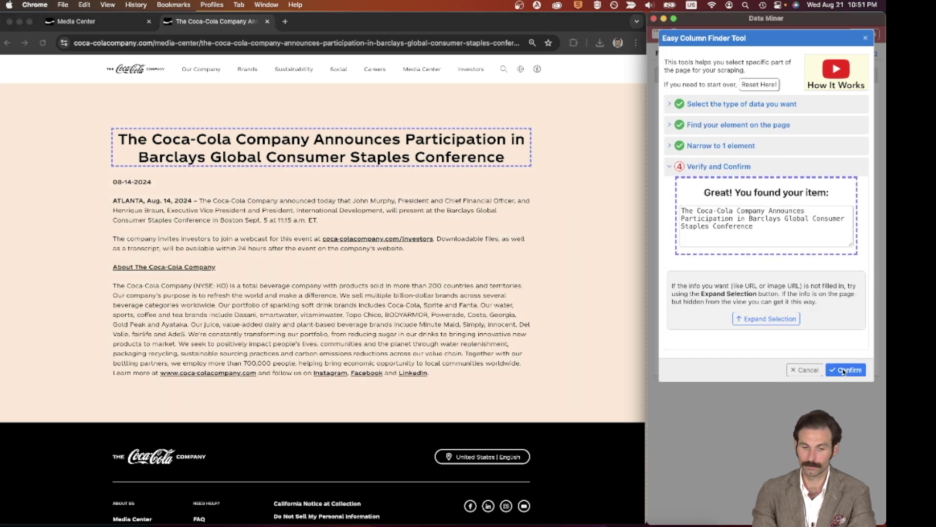
{"action": "left_click", "coordinate": [844, 371]}
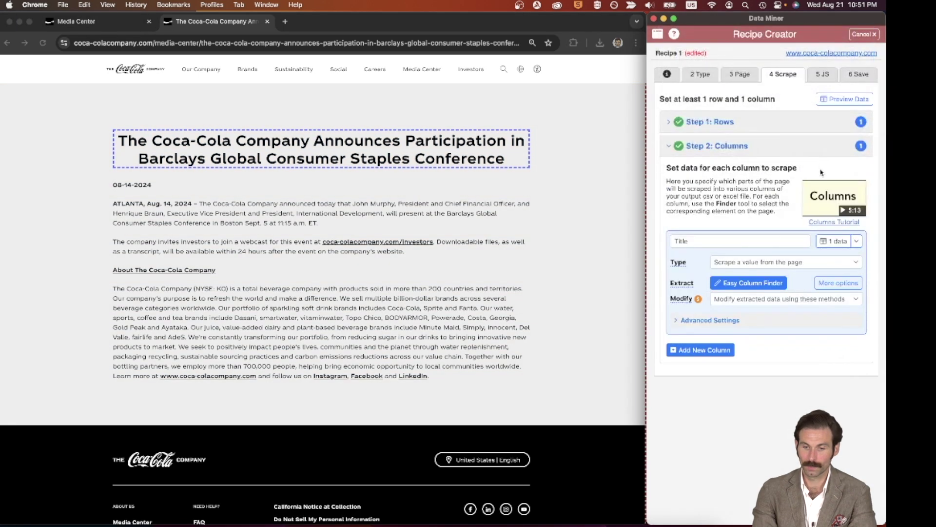
{"action": "left_click", "coordinate": [835, 241]}
{"action": "left_click_drag", "start_coordinate": [726, 65], "coordinate": [802, 65]}
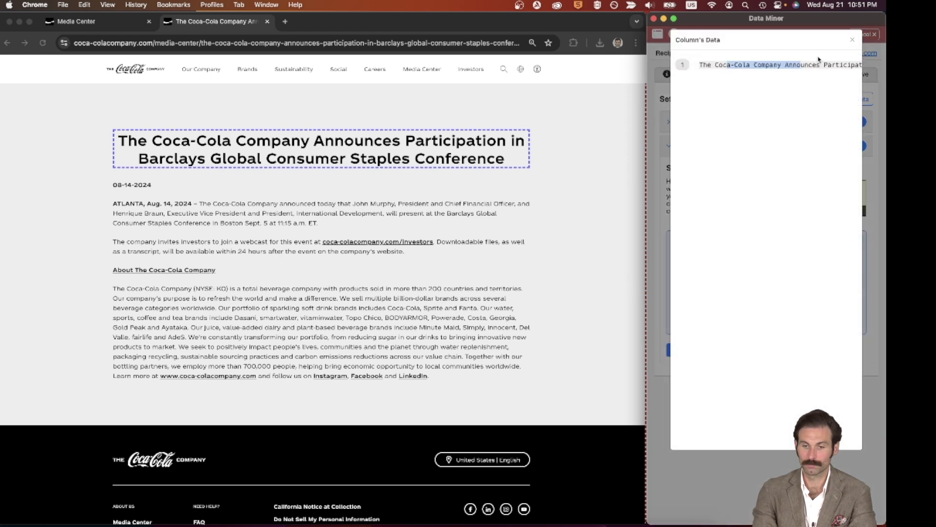
{"action": "left_click", "coordinate": [850, 40]}
Step: Add a second column named Date and assign it the article's date line as text
{"action": "left_click", "coordinate": [701, 349]}
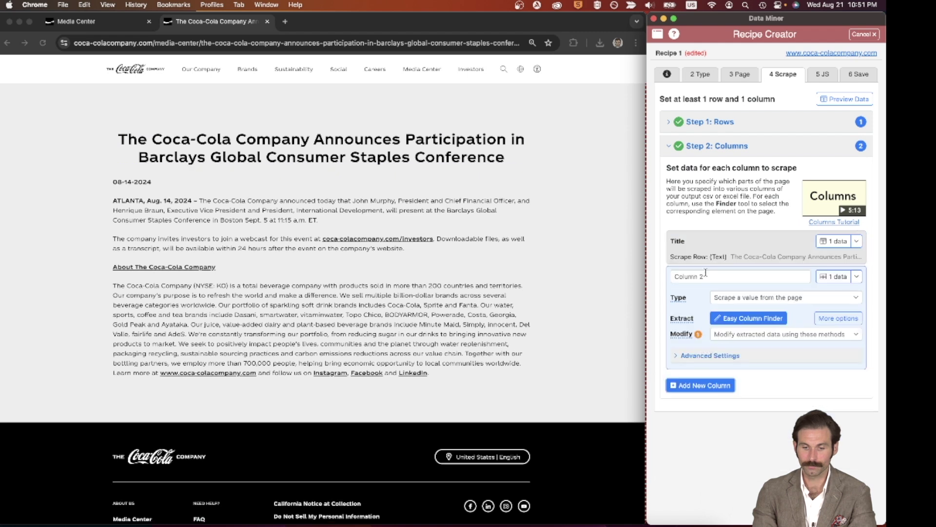
{"action": "left_click", "coordinate": [706, 273]}
{"action": "type", "text": "Date"}
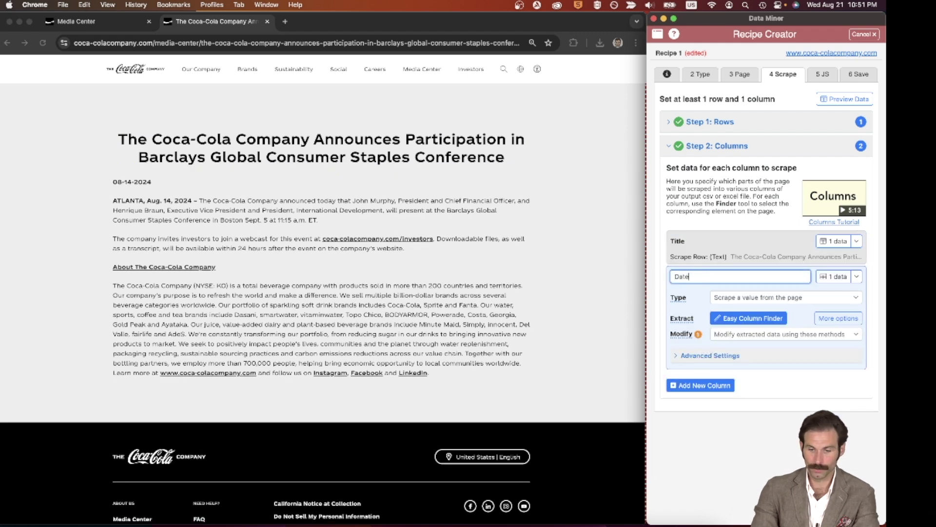
{"action": "left_click", "coordinate": [736, 319]}
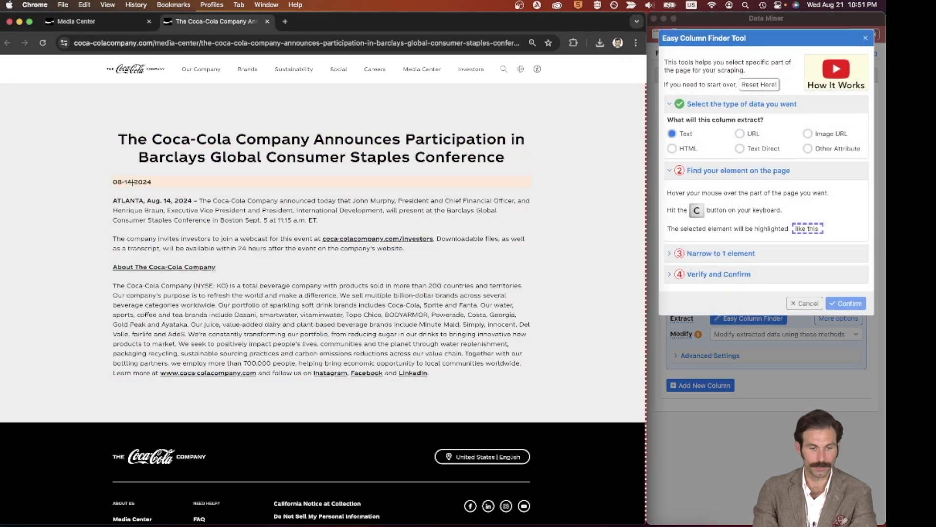
{"action": "key", "text": "c"}
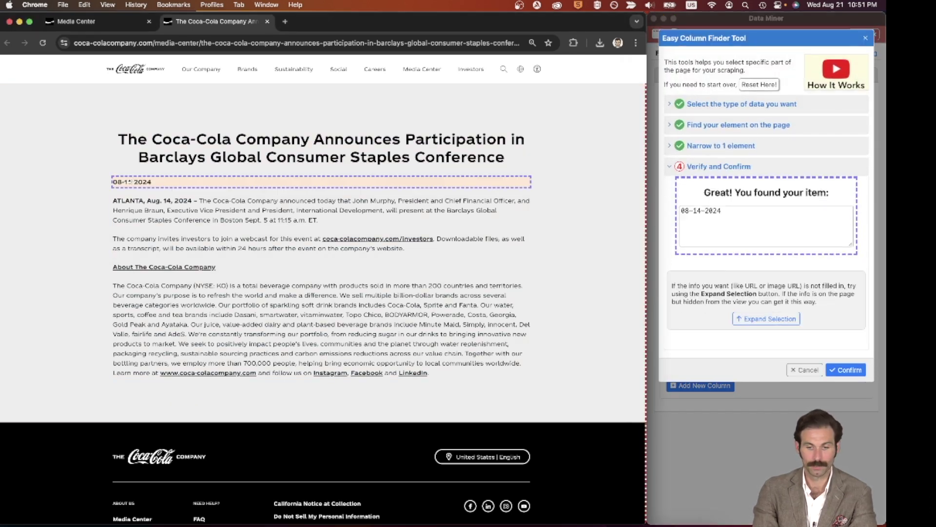
{"action": "left_click", "coordinate": [851, 370]}
{"action": "left_click", "coordinate": [851, 370]}
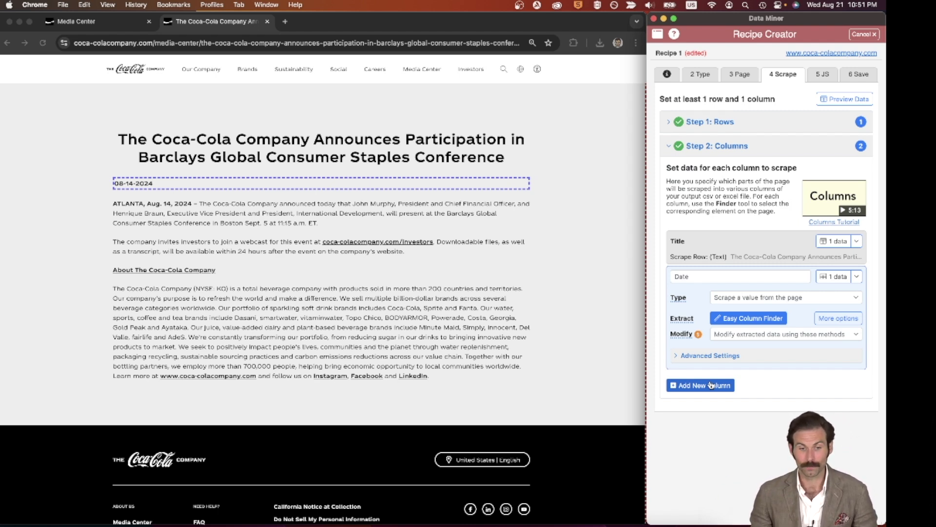
Step: Add a third scrape column for the article's body and name it Text
{"action": "left_click", "coordinate": [203, 211]}
{"action": "left_click_drag", "start_coordinate": [199, 203], "coordinate": [325, 230]}
{"action": "left_click", "coordinate": [326, 230]}
{"action": "left_click", "coordinate": [704, 387]}
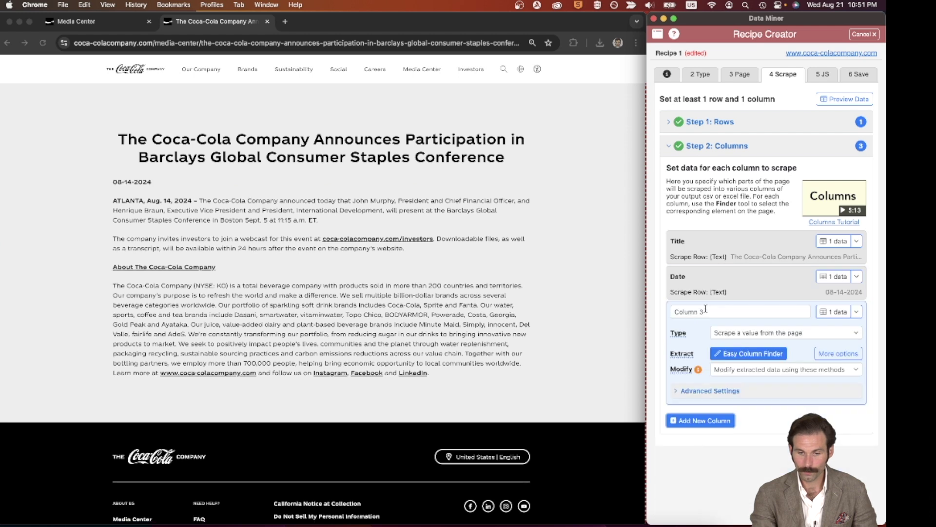
{"action": "left_click", "coordinate": [708, 311]}
{"action": "type", "text": "Text"}
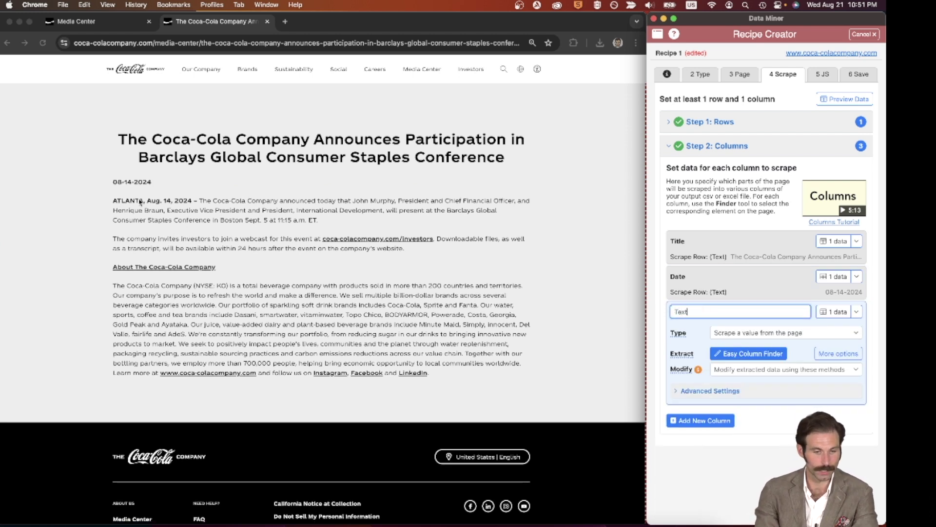
{"action": "left_click", "coordinate": [735, 357]}
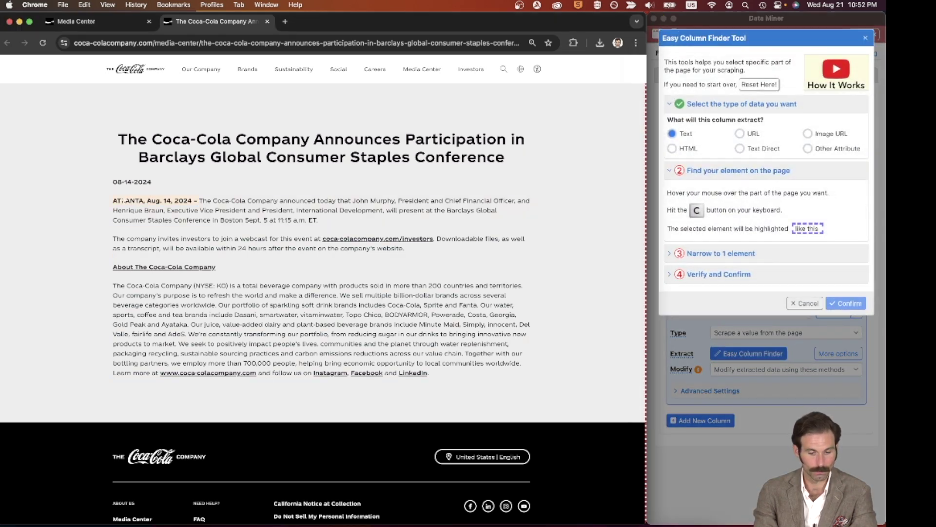
{"action": "key", "text": "c"}
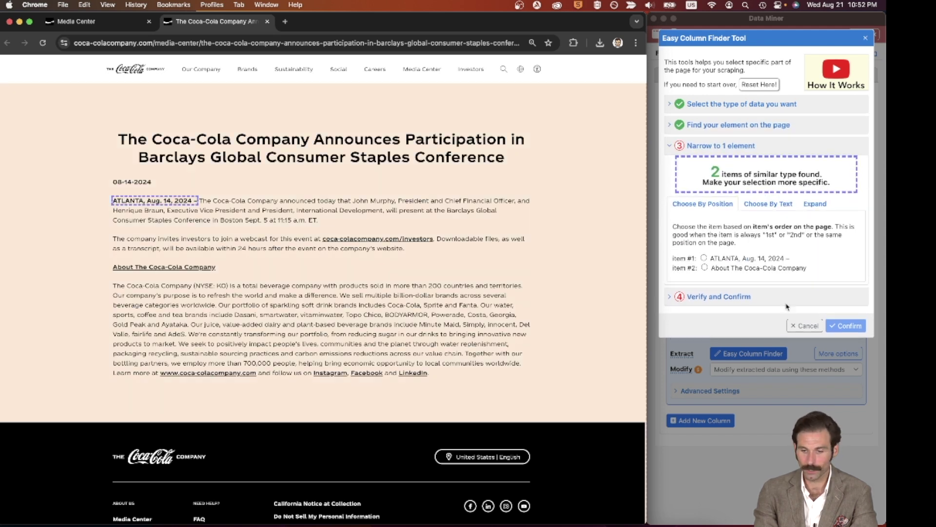
{"action": "left_click", "coordinate": [804, 325]}
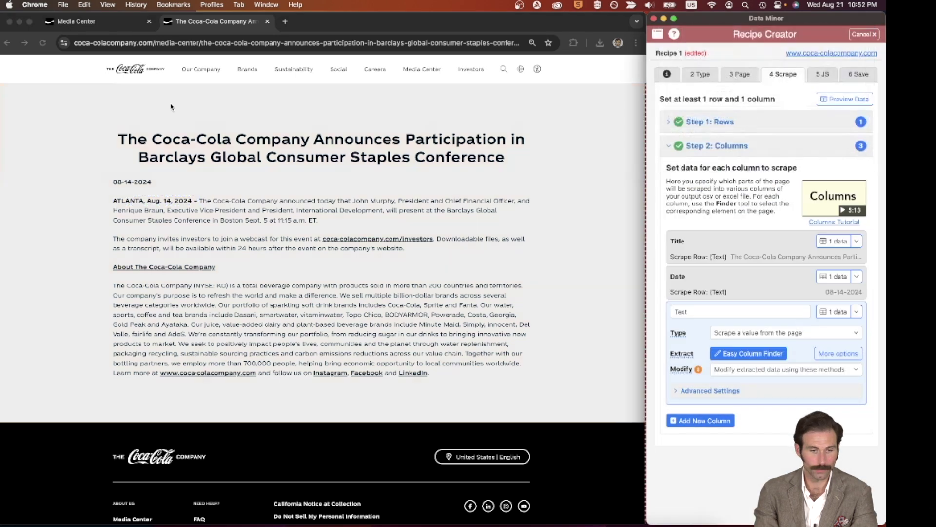
{"action": "left_click", "coordinate": [108, 5]}
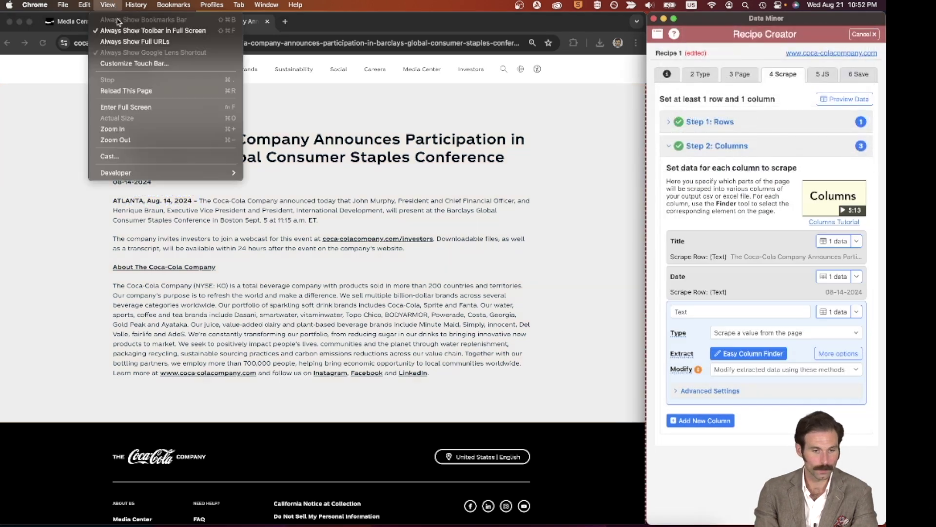
{"action": "mouse_move", "coordinate": [141, 173]}
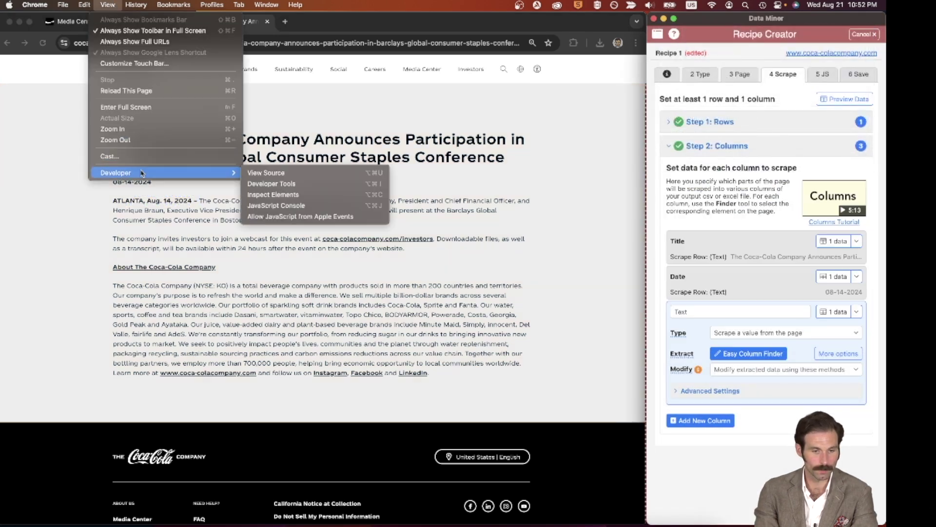
{"action": "left_click", "coordinate": [270, 185]}
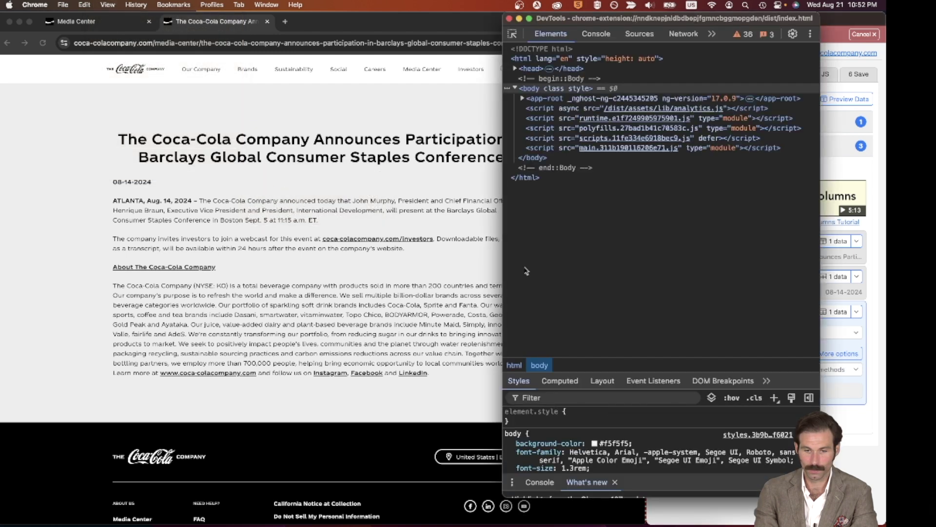
{"action": "left_click", "coordinate": [510, 19]}
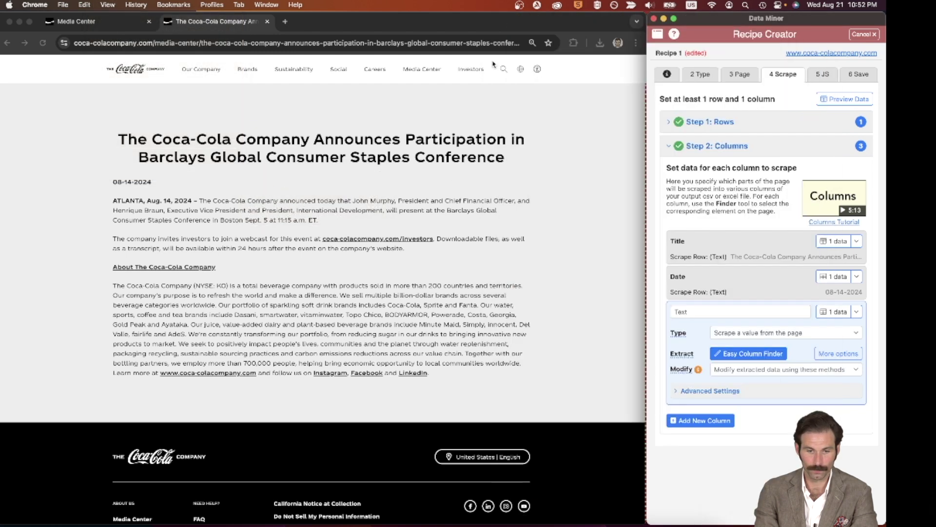
Step: Open Chrome's Developer Tools for the Barclays article page
{"action": "left_click", "coordinate": [137, 5]}
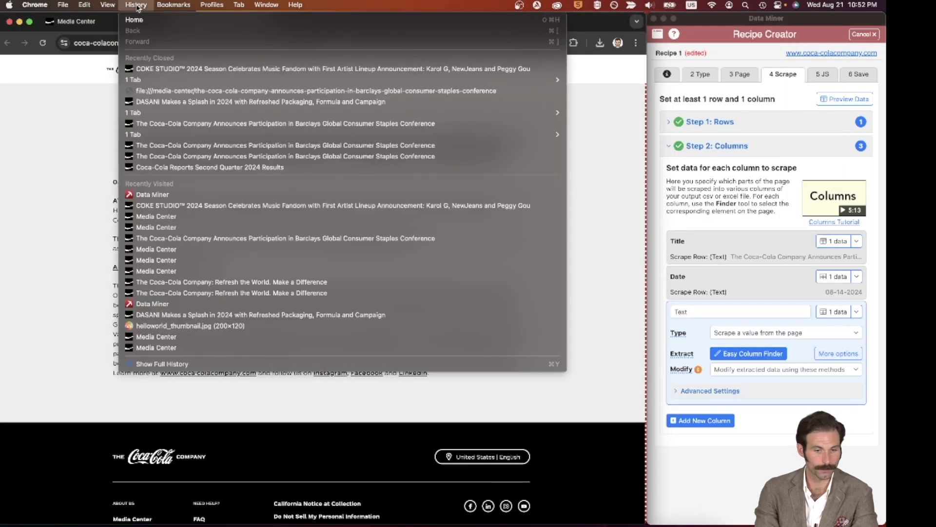
{"action": "mouse_move", "coordinate": [107, 9]}
{"action": "mouse_move", "coordinate": [201, 175]}
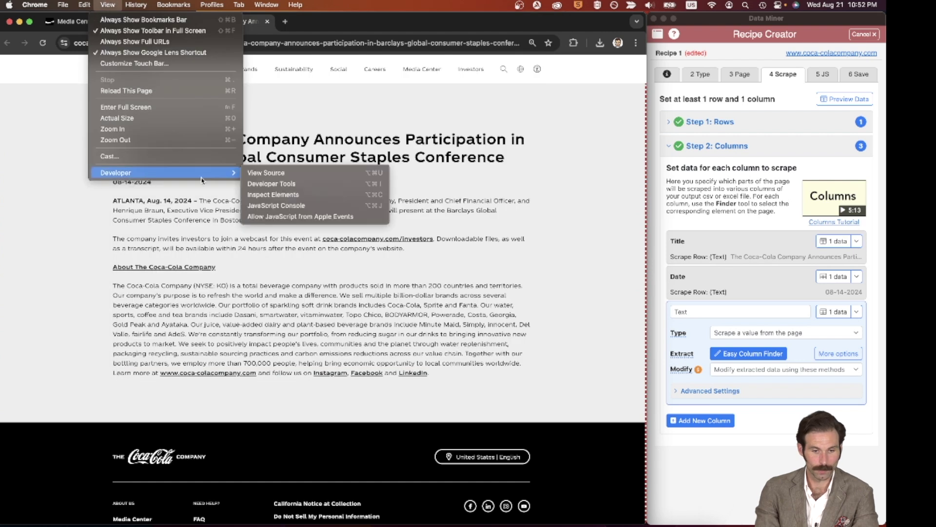
{"action": "left_click", "coordinate": [276, 184]}
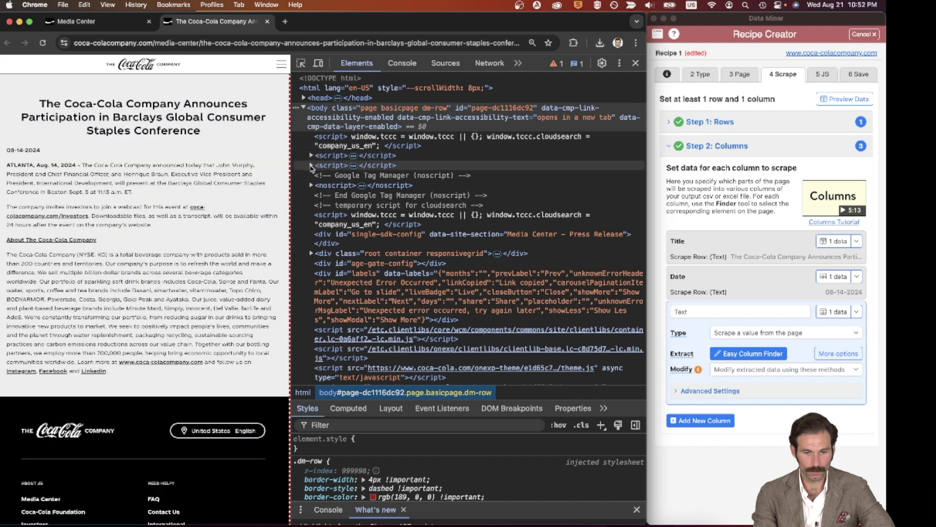
Step: Expand the page's HTML from the root container through the main element to the container holding the title, publicationDate and text blocks
{"action": "left_click", "coordinate": [313, 254]}
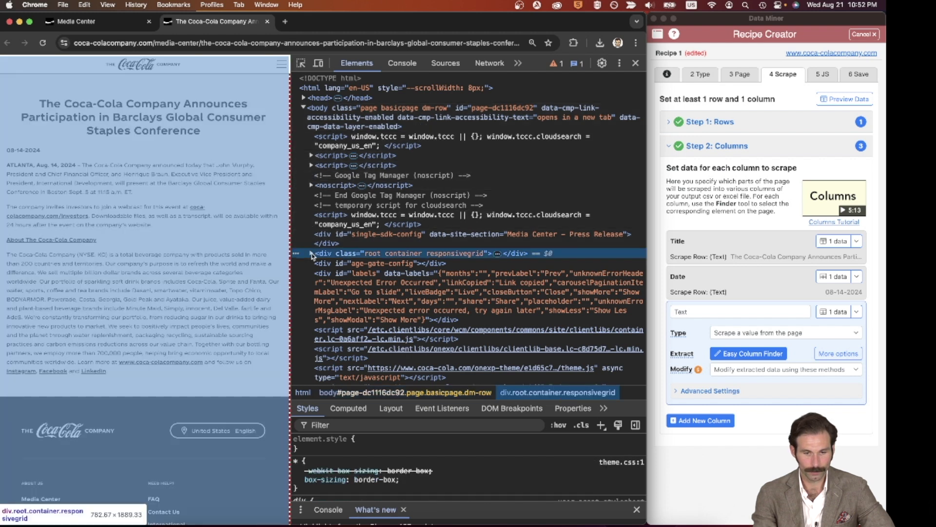
{"action": "scroll", "coordinate": [312, 253], "scroll_direction": "down", "scroll_amount": 2}
{"action": "left_click", "coordinate": [318, 234]}
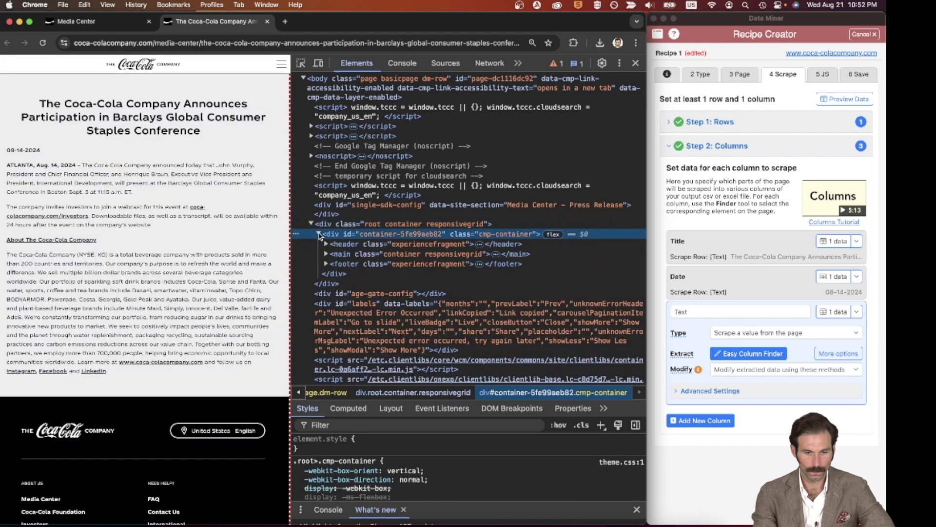
{"action": "left_click", "coordinate": [326, 254]}
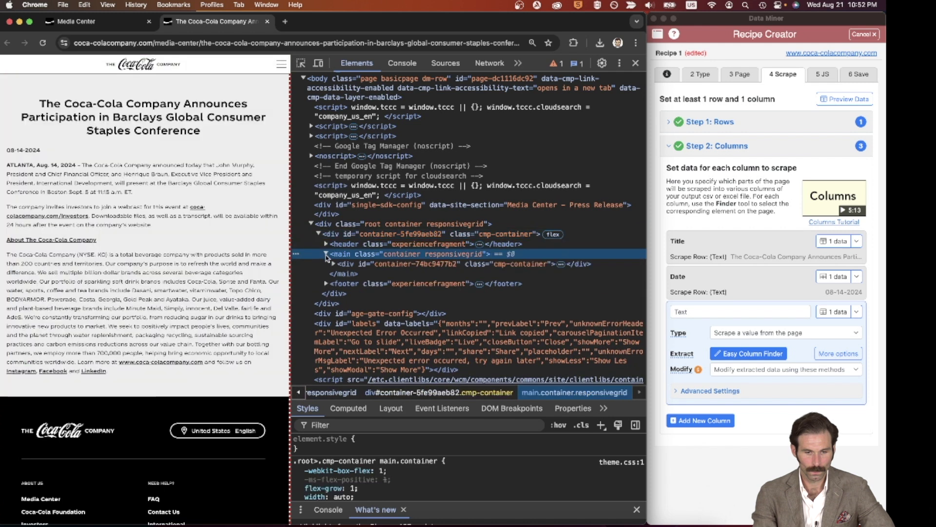
{"action": "left_click", "coordinate": [334, 263]}
{"action": "scroll", "coordinate": [334, 263], "scroll_direction": "down", "scroll_amount": 2}
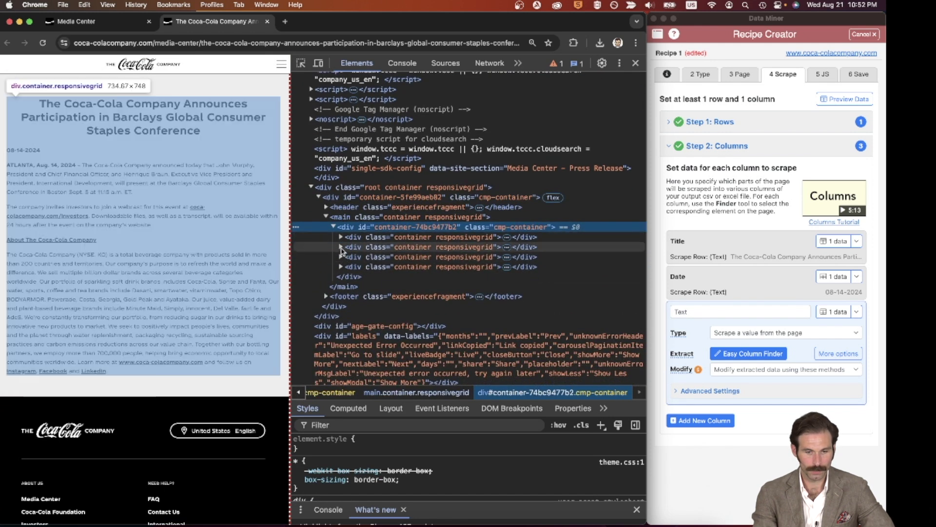
{"action": "left_click", "coordinate": [341, 247]}
{"action": "left_click", "coordinate": [348, 257]}
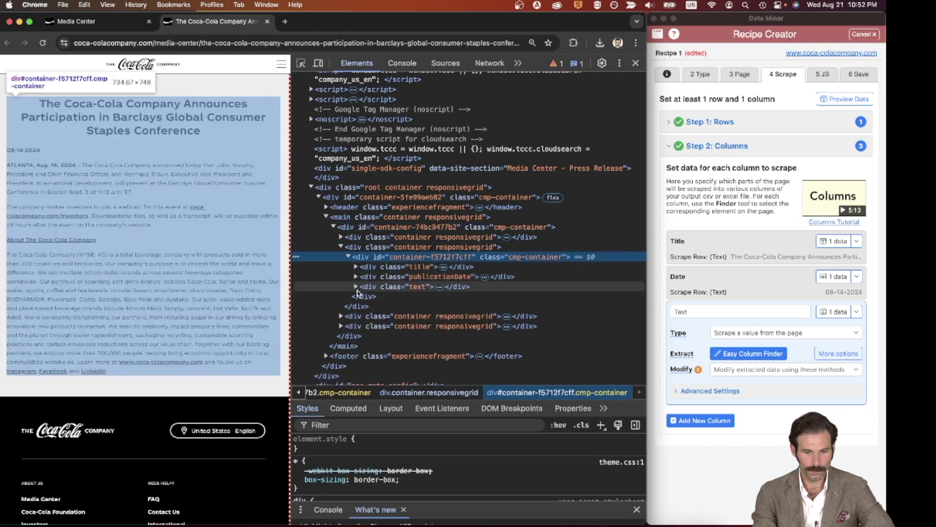
Step: Expand the text block's HTML and inspect how its first paragraph with the city and date is structured
{"action": "left_click", "coordinate": [357, 288]}
{"action": "scroll", "coordinate": [357, 291], "scroll_direction": "down", "scroll_amount": 5}
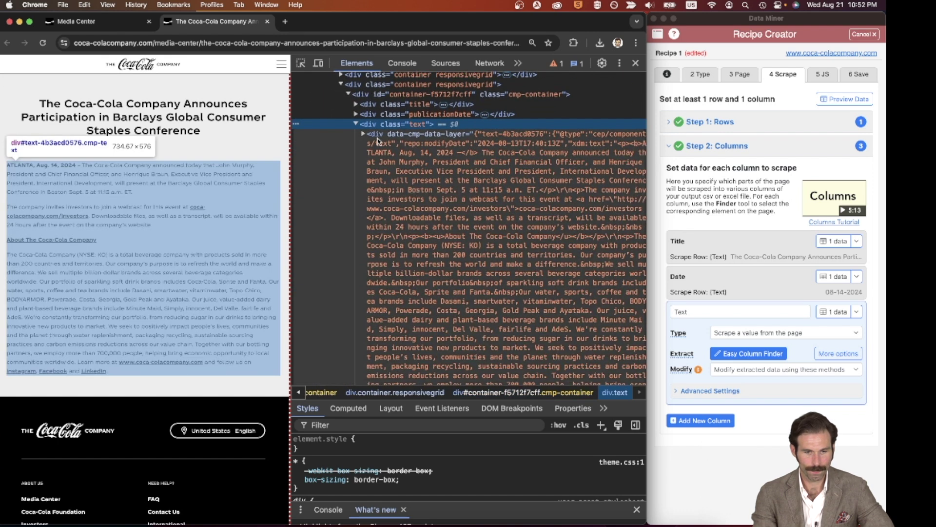
{"action": "left_click", "coordinate": [363, 135]}
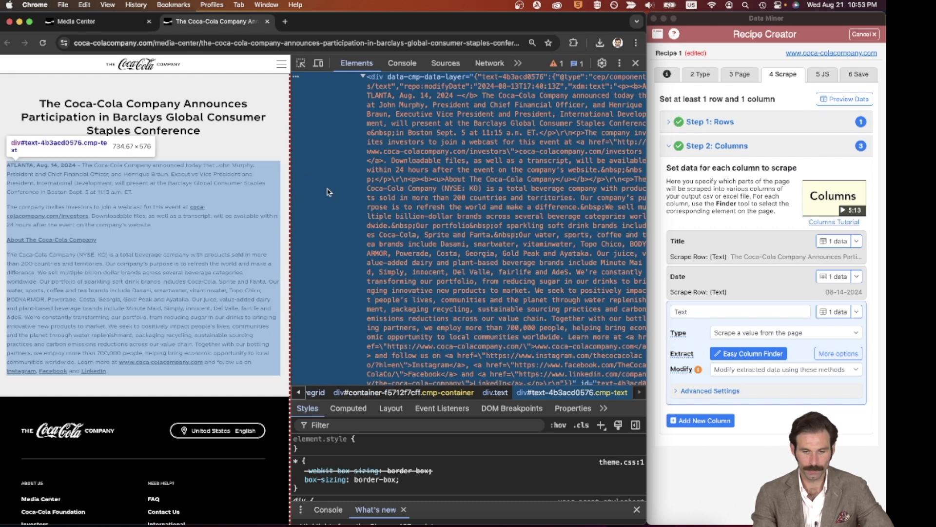
{"action": "scroll", "coordinate": [344, 197], "scroll_direction": "down", "scroll_amount": 3}
{"action": "scroll", "coordinate": [344, 198], "scroll_direction": "down", "scroll_amount": 1}
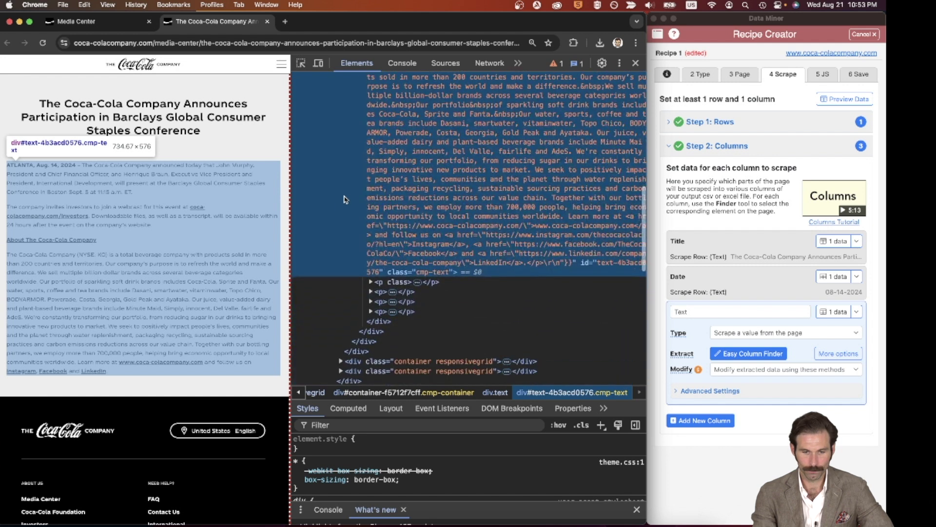
{"action": "left_click", "coordinate": [371, 282]}
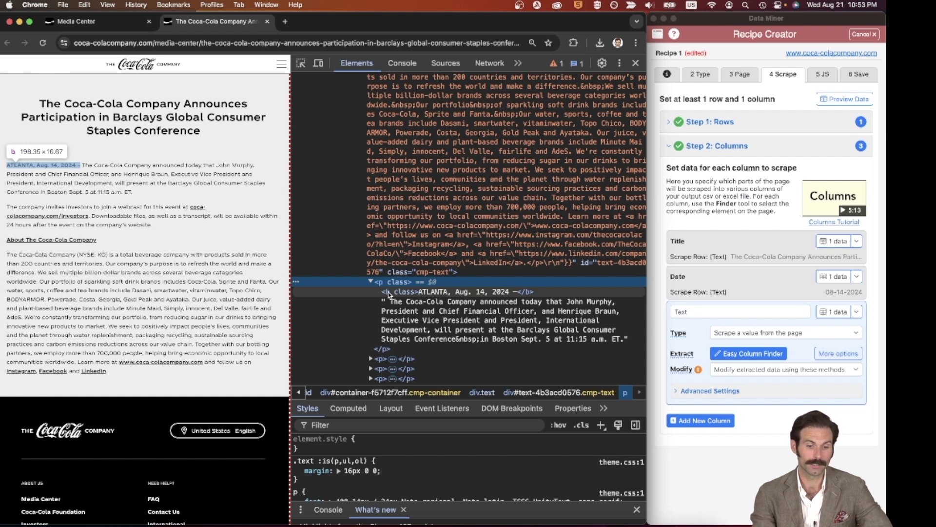
Step: From the Media Center list, open the New Leader, COKE STUDIO and Costa Coffee articles in new tabs
{"action": "left_click", "coordinate": [88, 25]}
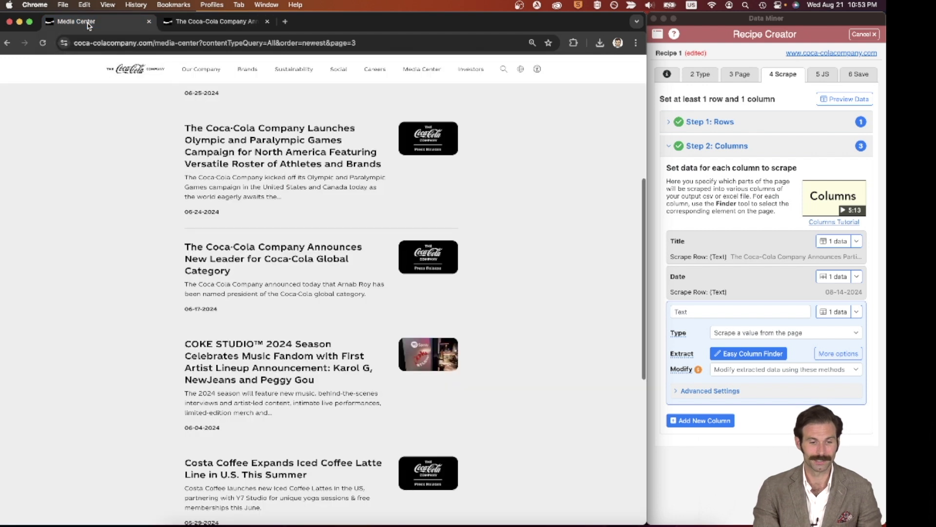
{"action": "right_click", "coordinate": [264, 262]}
{"action": "left_click", "coordinate": [272, 263]}
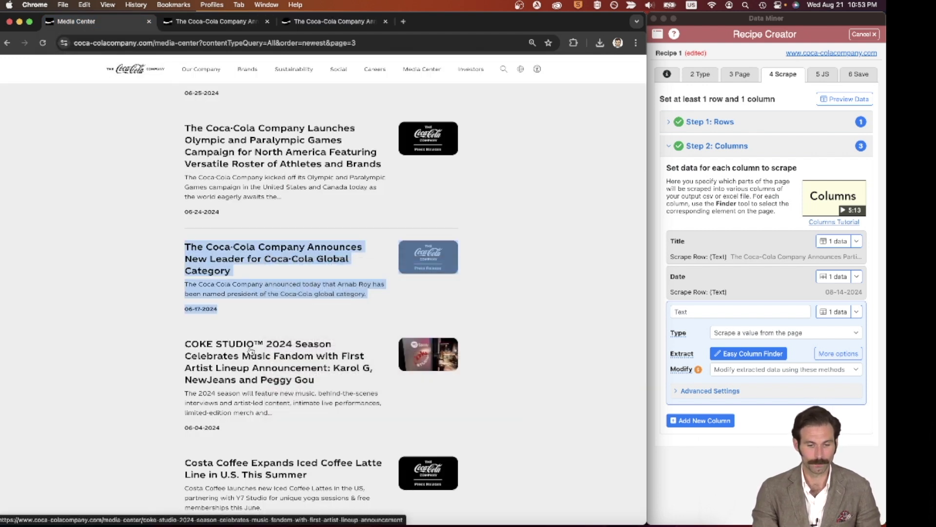
{"action": "right_click", "coordinate": [254, 343]}
{"action": "left_click", "coordinate": [272, 348]}
{"action": "scroll", "coordinate": [272, 349], "scroll_direction": "down", "scroll_amount": 2}
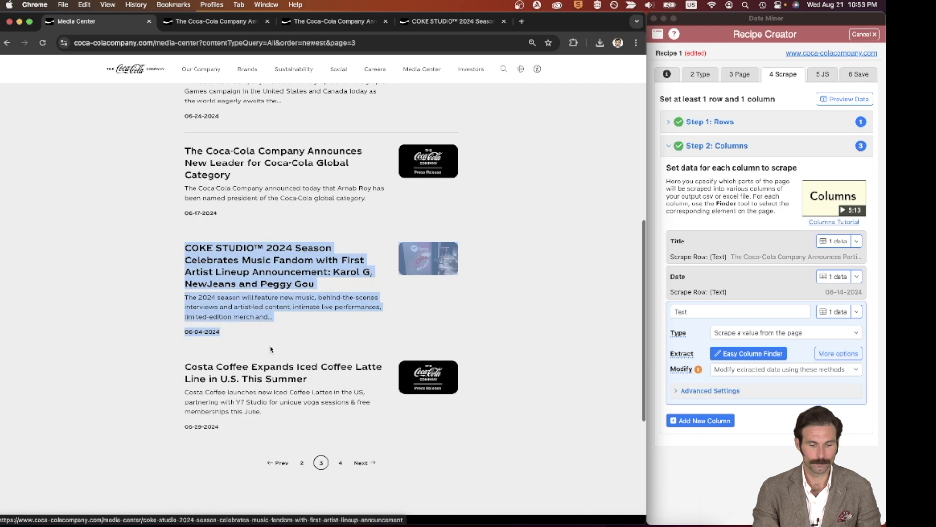
{"action": "right_click", "coordinate": [269, 342]}
{"action": "left_click", "coordinate": [276, 348]}
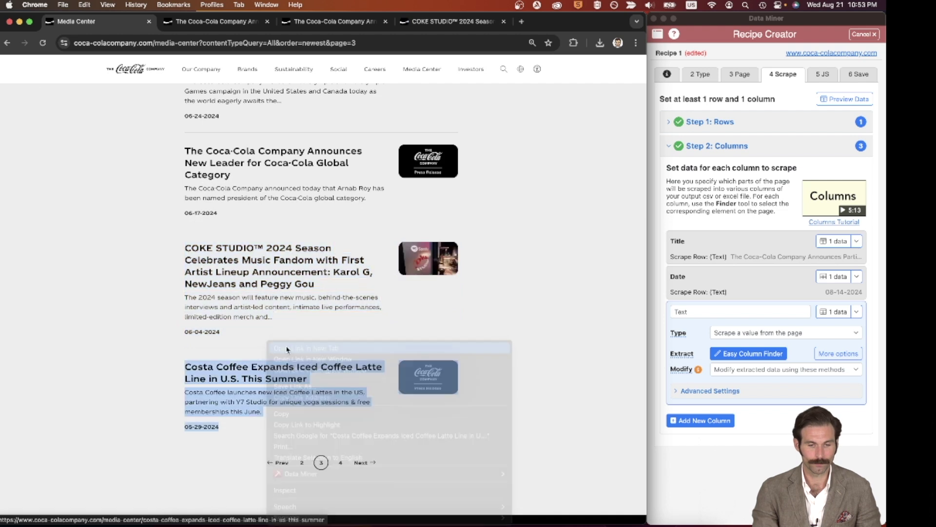
Step: Compare the opening paragraphs of the New Leader and COKE STUDIO articles for a city and date at the start
{"action": "left_click", "coordinate": [299, 25]}
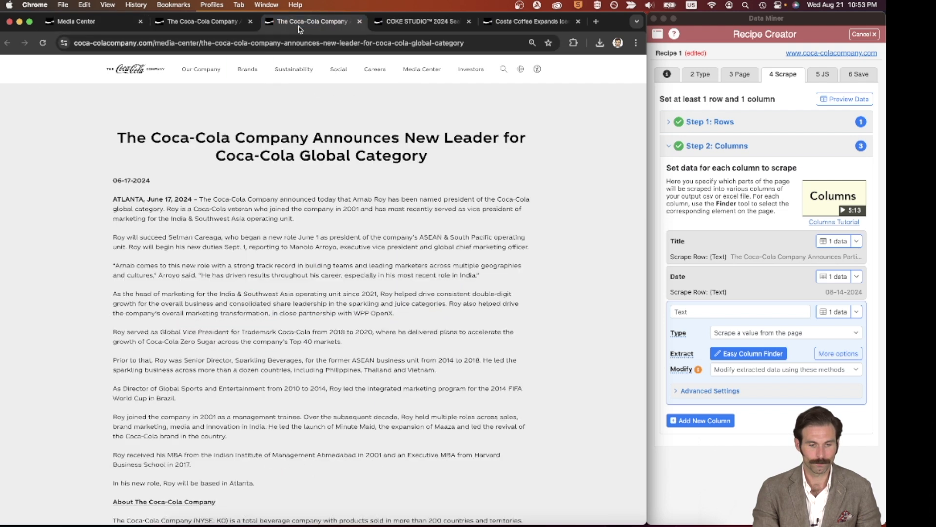
{"action": "left_click_drag", "start_coordinate": [113, 198], "coordinate": [195, 199]}
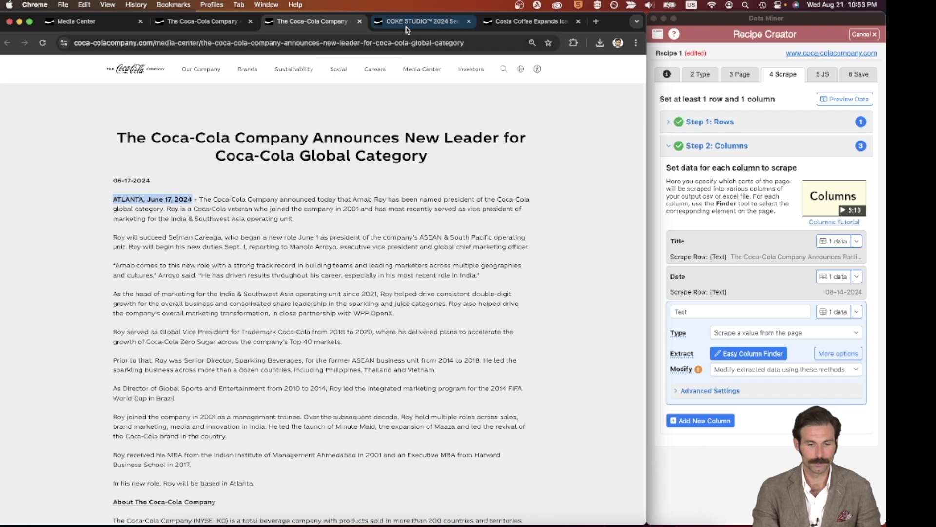
{"action": "left_click", "coordinate": [415, 21]}
{"action": "scroll", "coordinate": [223, 373], "scroll_direction": "down", "scroll_amount": 3}
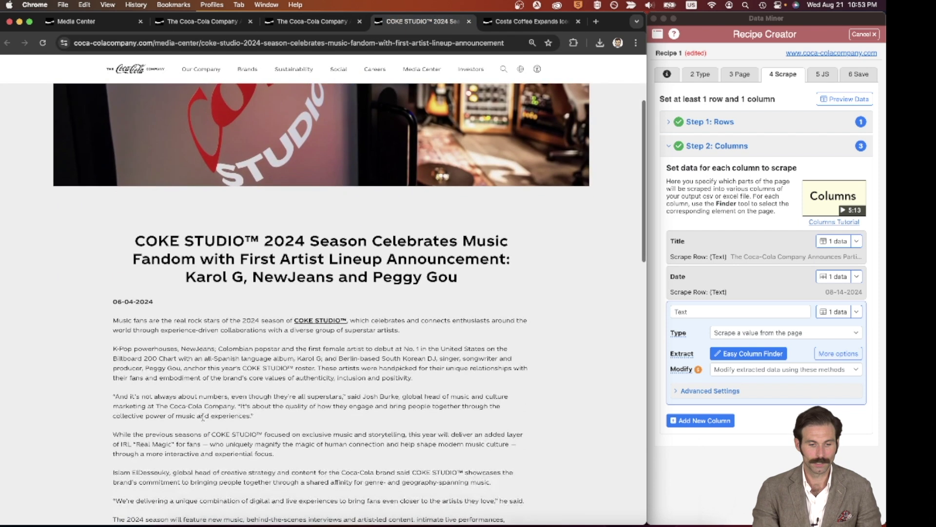
{"action": "left_click_drag", "start_coordinate": [111, 320], "coordinate": [159, 309]}
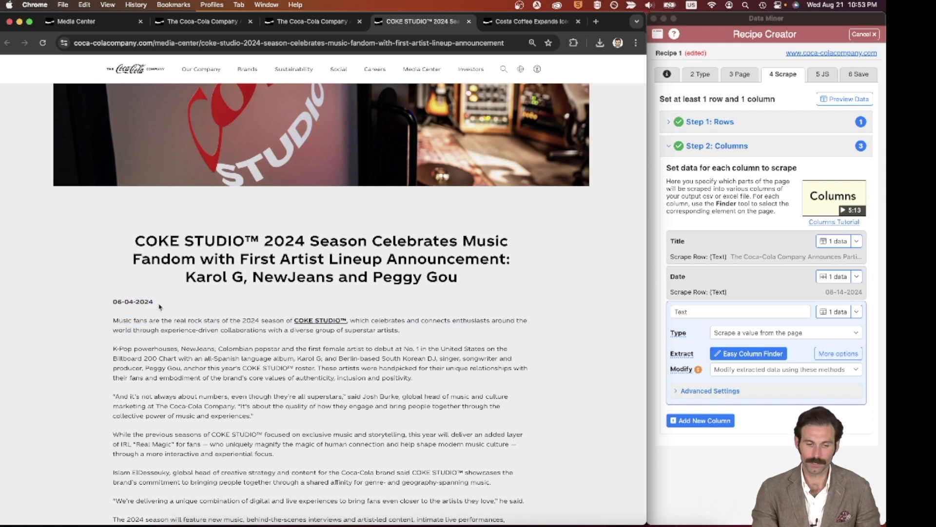
{"action": "scroll", "coordinate": [159, 308], "scroll_direction": "down", "scroll_amount": 3}
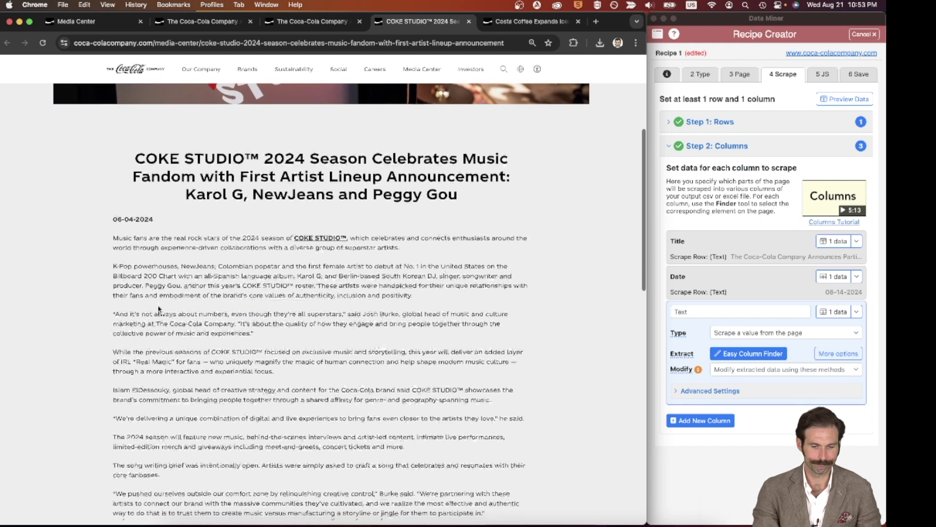
Step: Check the opening of the Costa Coffee article for a city and date, and close the Costa Coffee and COKE STUDIO tabs
{"action": "left_click", "coordinate": [512, 26]}
{"action": "scroll", "coordinate": [306, 271], "scroll_direction": "down", "scroll_amount": 5}
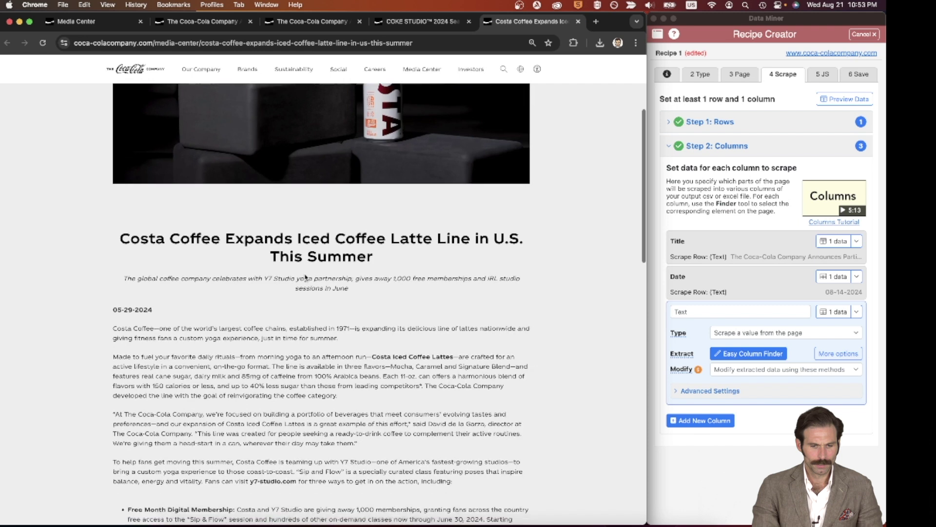
{"action": "left_click_drag", "start_coordinate": [113, 237], "coordinate": [200, 309]}
{"action": "left_click", "coordinate": [287, 316]}
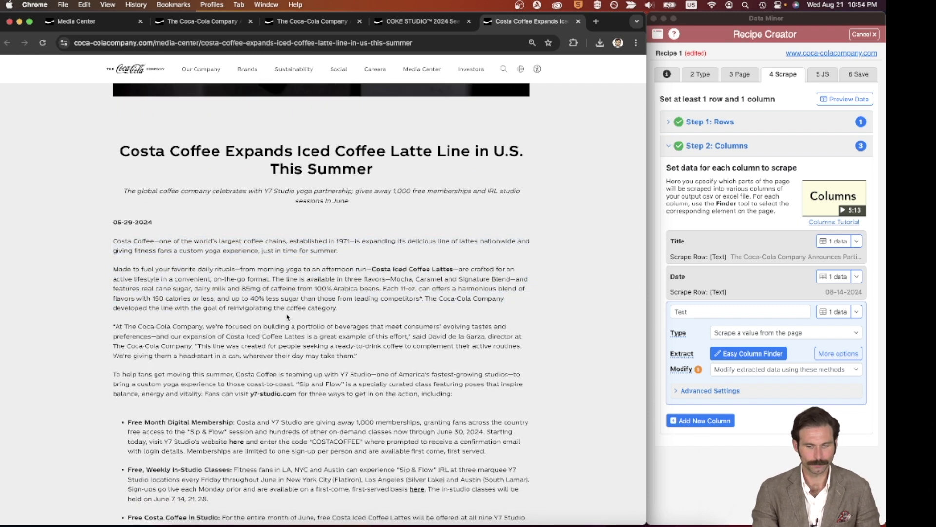
{"action": "left_click", "coordinate": [578, 22]}
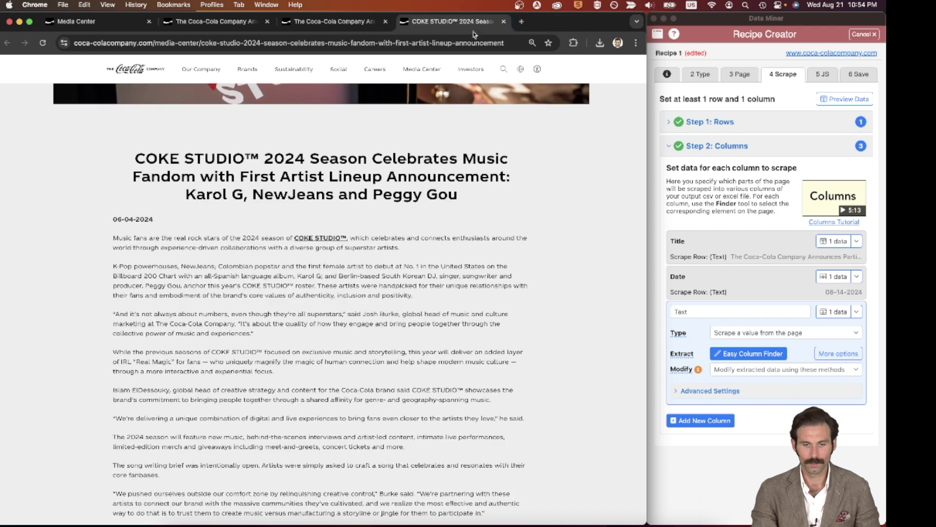
{"action": "left_click", "coordinate": [504, 22]}
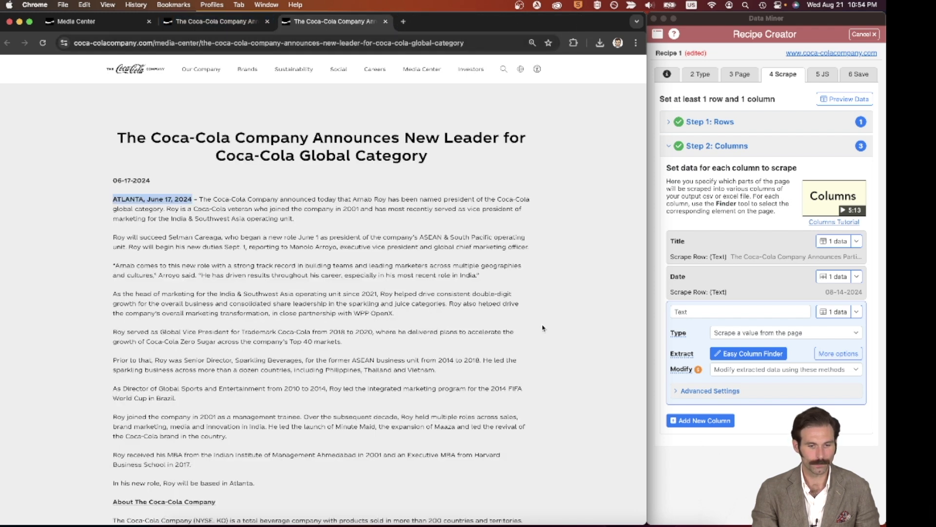
Step: Rename the recipe's third column as City
{"action": "left_click", "coordinate": [696, 311]}
{"action": "left_click_drag", "start_coordinate": [709, 312], "coordinate": [656, 310]}
{"action": "type", "text": "City"}
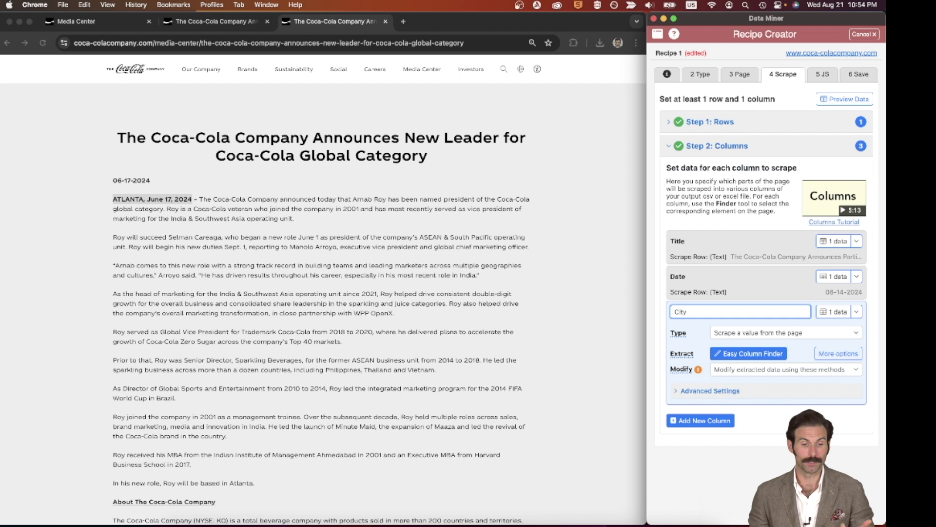
Step: Set the City column to extract the article's opening dateline, "ATLANTA, Aug. 14, 2024 –", choosing item #1 by position
{"action": "left_click", "coordinate": [753, 353]}
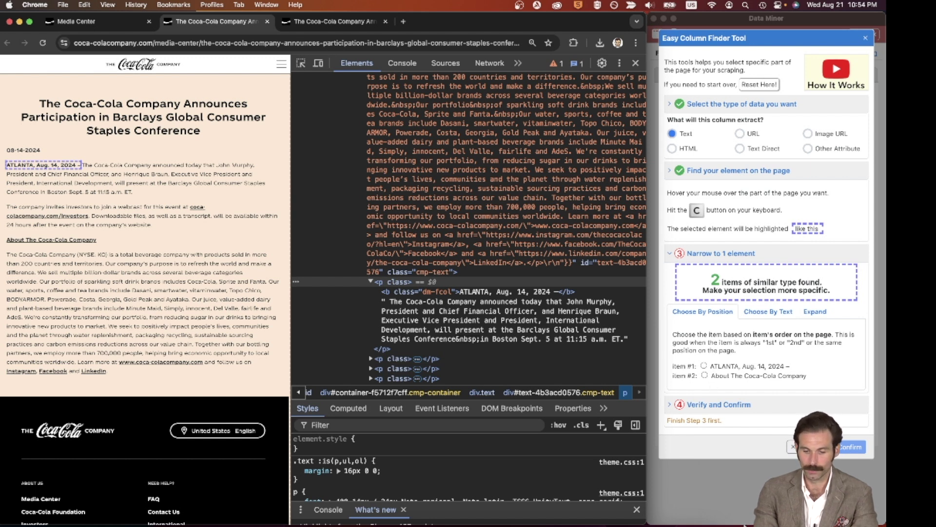
{"action": "left_click", "coordinate": [744, 524]}
{"action": "left_click_drag", "start_coordinate": [745, 480], "coordinate": [735, 356]}
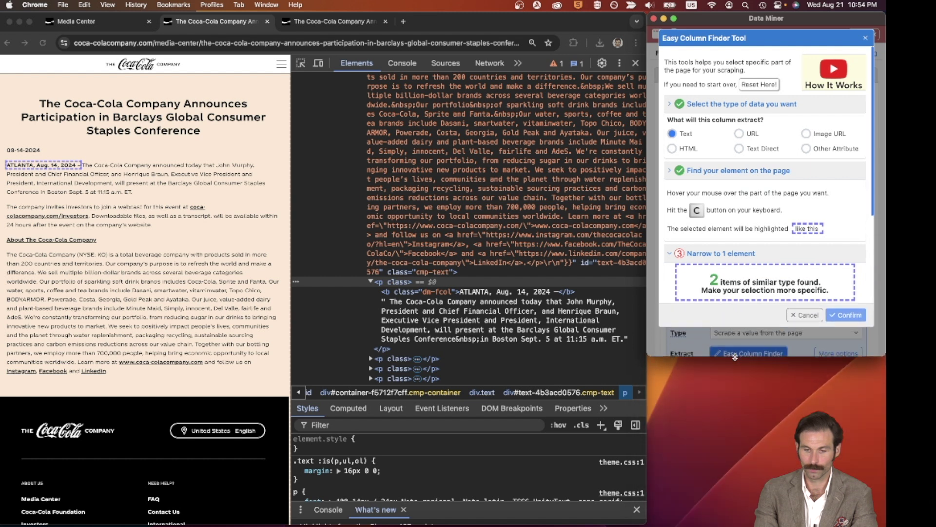
{"action": "scroll", "coordinate": [734, 253], "scroll_direction": "down", "scroll_amount": 3}
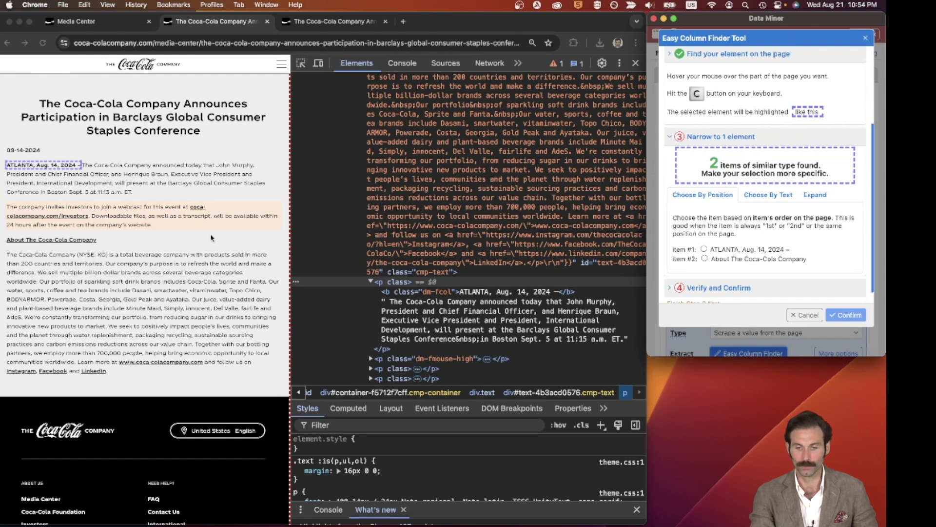
{"action": "left_click", "coordinate": [704, 249]}
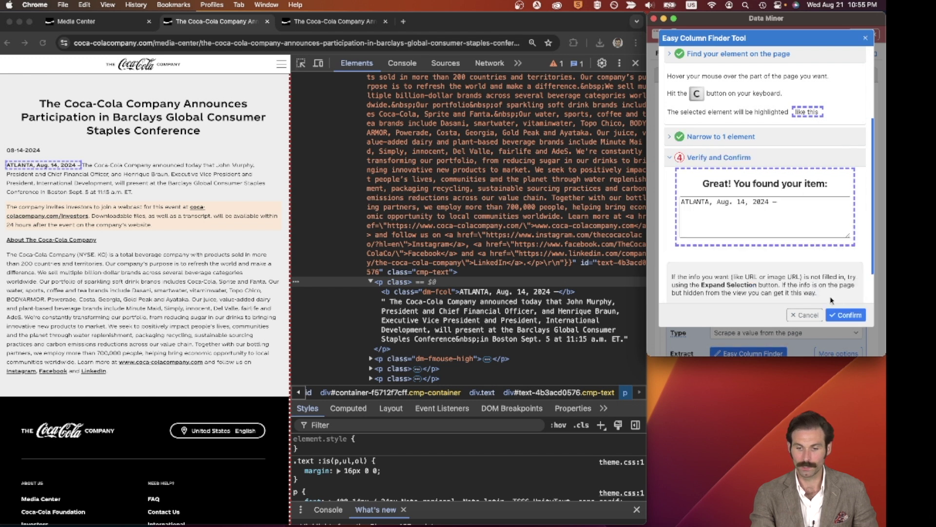
{"action": "left_click", "coordinate": [849, 315]}
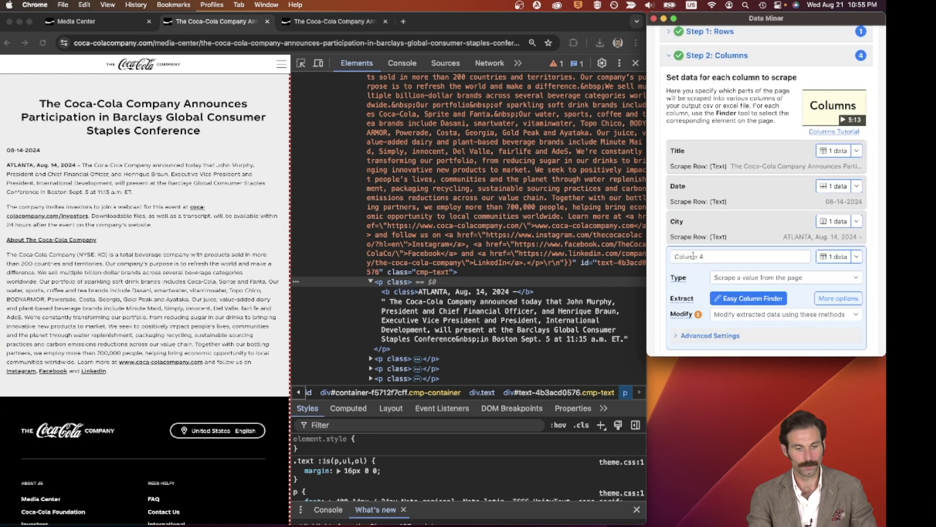
Step: Add a fourth column to the recipe and name it Text
{"action": "left_click", "coordinate": [716, 256]}
{"action": "type", "text": "Des"}
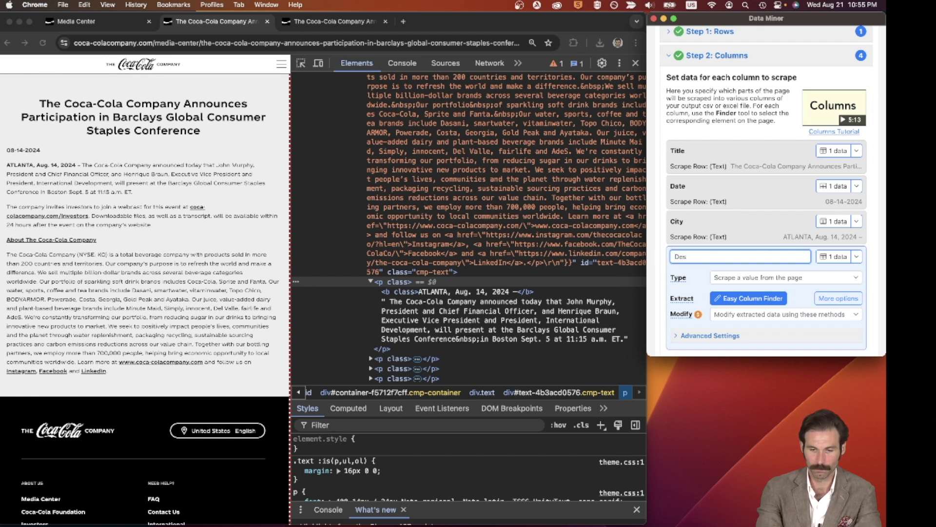
{"action": "key", "text": "BackSpace"}
{"action": "type", "text": "Text"}
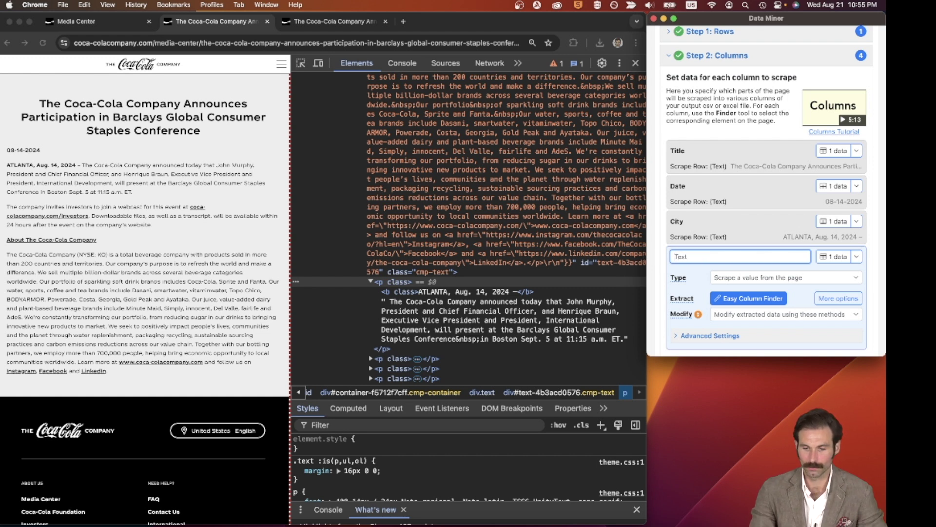
Step: Examine the HTML elements that hold the article's paragraphs and About The Coca-Cola Company heading, leaving the column finder without a selection
{"action": "left_click", "coordinate": [764, 299]}
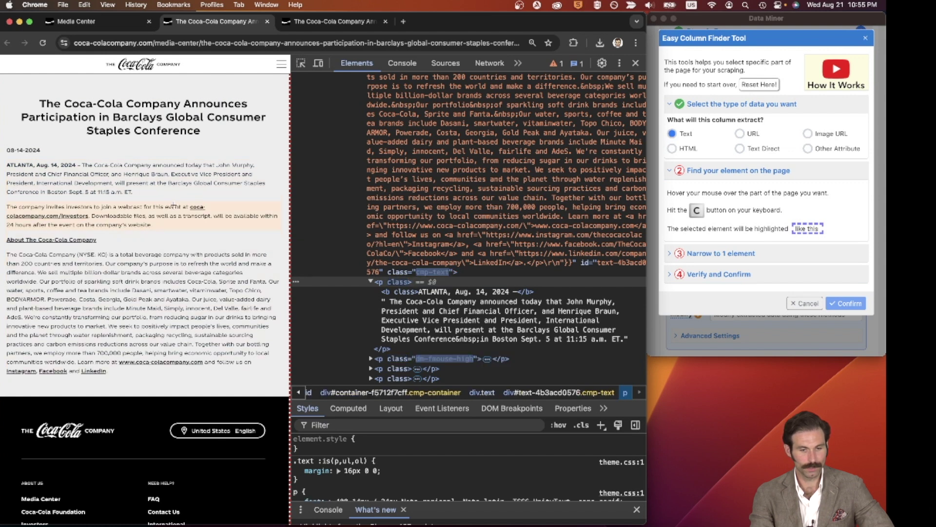
{"action": "scroll", "coordinate": [409, 282], "scroll_direction": "down", "scroll_amount": 2}
{"action": "scroll", "coordinate": [409, 282], "scroll_direction": "down", "scroll_amount": 5}
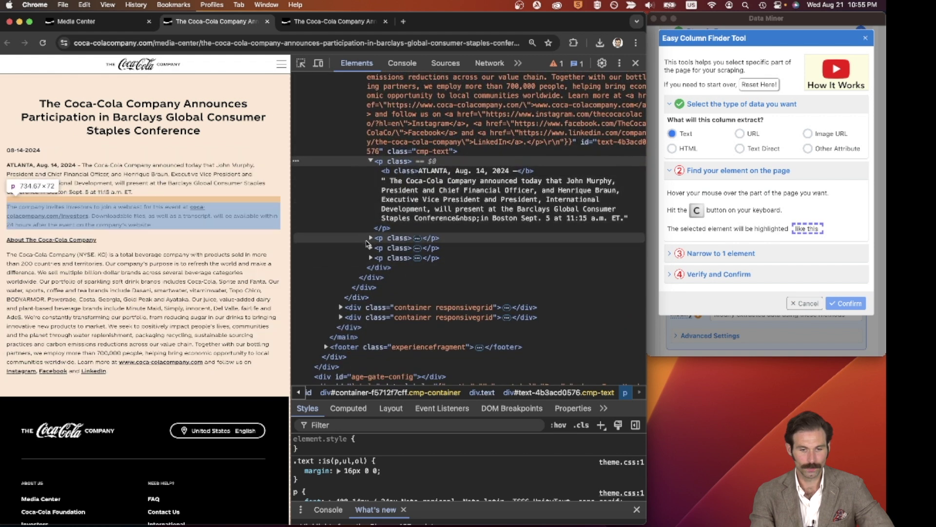
{"action": "left_click", "coordinate": [372, 238]}
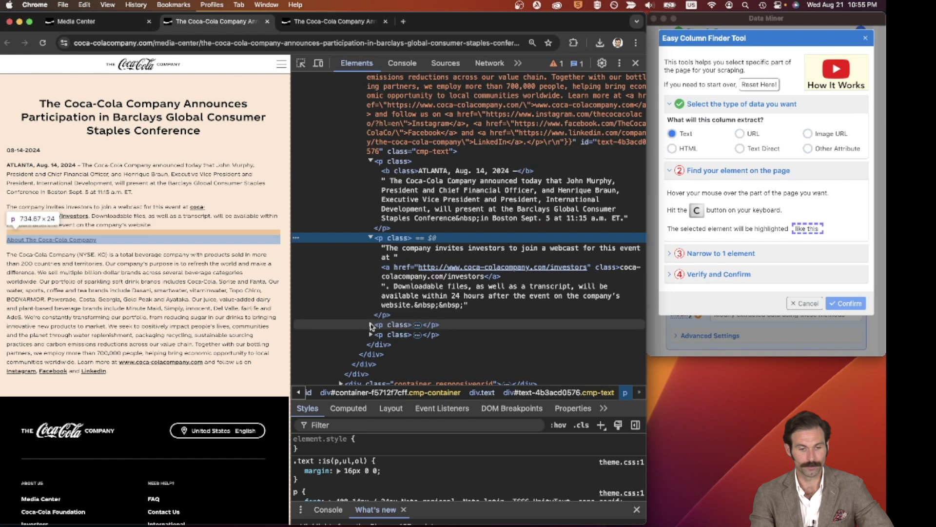
{"action": "left_click", "coordinate": [371, 334]}
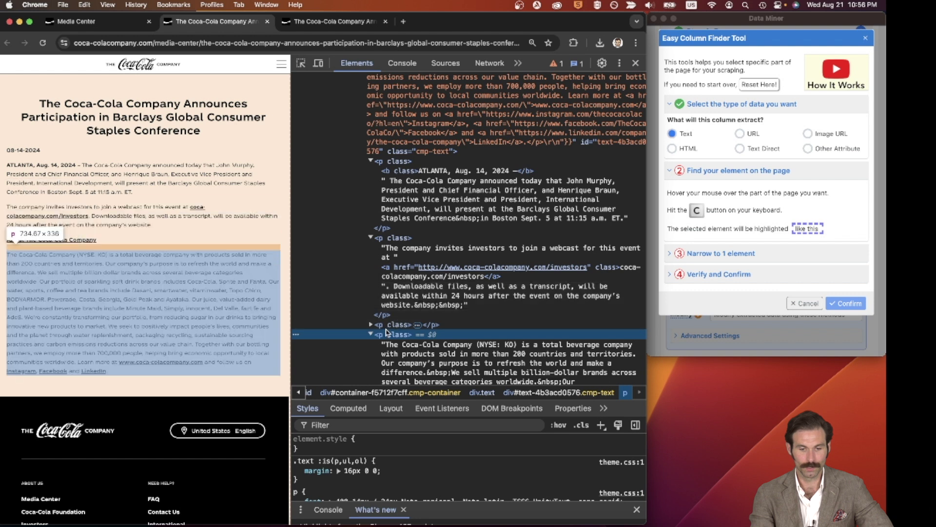
{"action": "left_click", "coordinate": [371, 325]}
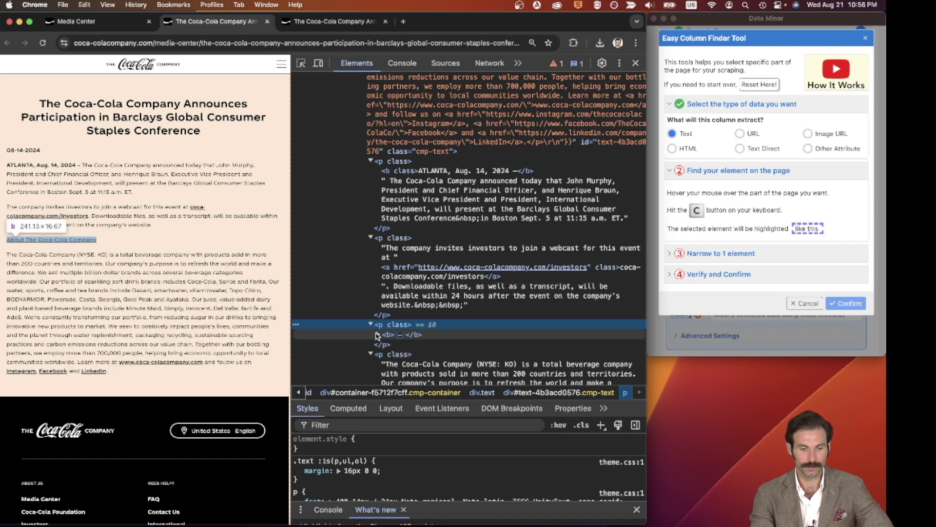
{"action": "left_click", "coordinate": [379, 334]}
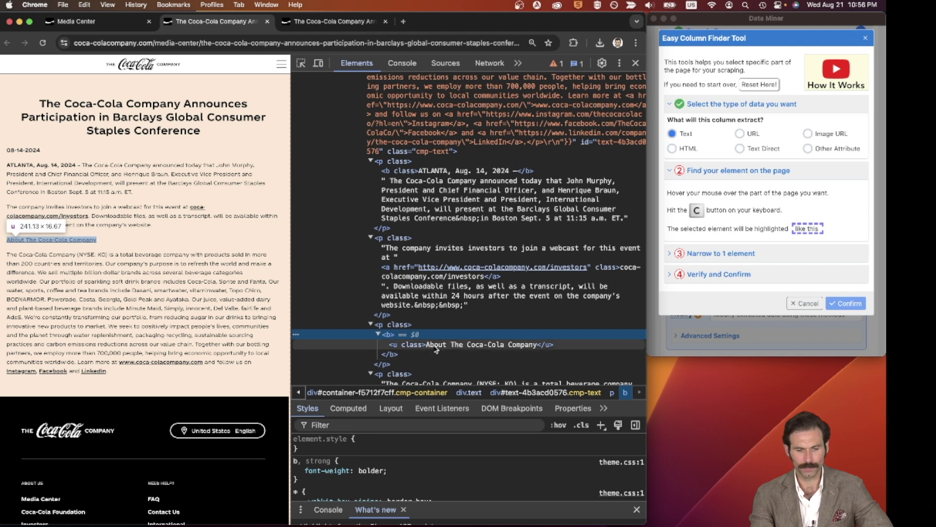
{"action": "scroll", "coordinate": [436, 349], "scroll_direction": "down", "scroll_amount": 3}
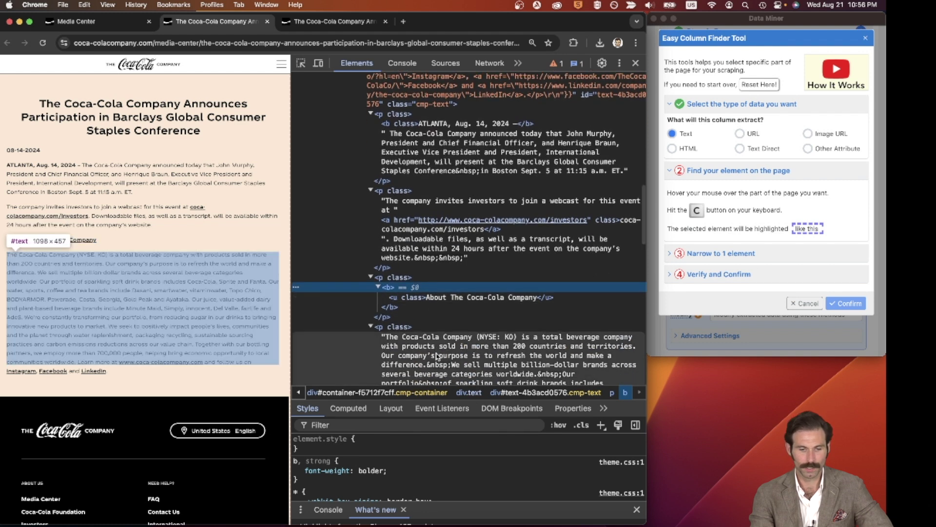
{"action": "scroll", "coordinate": [437, 356], "scroll_direction": "up", "scroll_amount": 3}
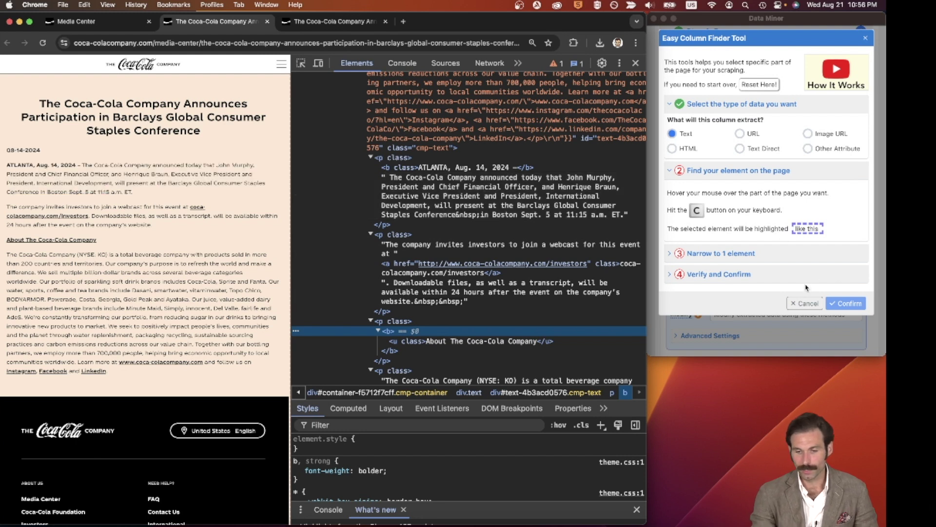
{"action": "left_click", "coordinate": [801, 302]}
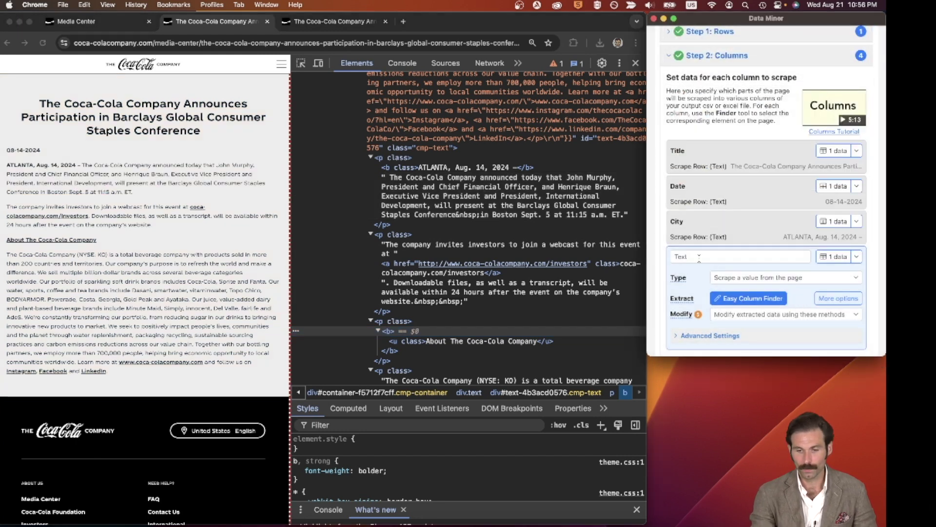
Step: Rename the fourth column as Paragraph 1 and set it to extract the article's first paragraph, choosing item #1 by position
{"action": "type", "text": "Par"}
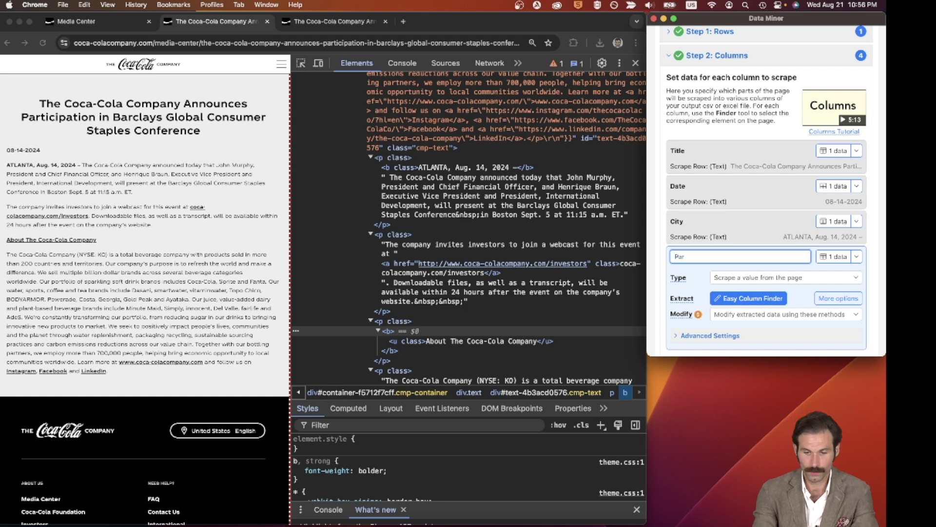
{"action": "type", "text": "agraph 1"}
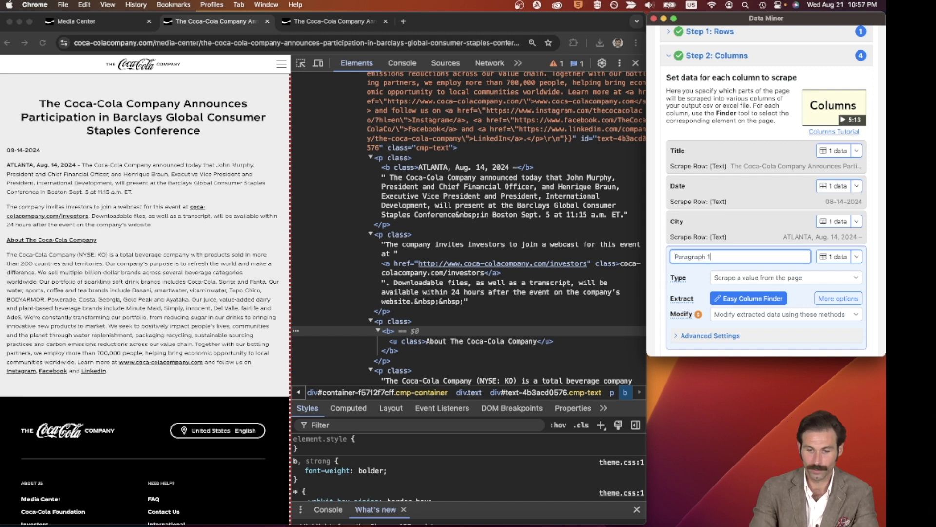
{"action": "scroll", "coordinate": [799, 299], "scroll_direction": "down", "scroll_amount": 1}
{"action": "left_click", "coordinate": [749, 263]}
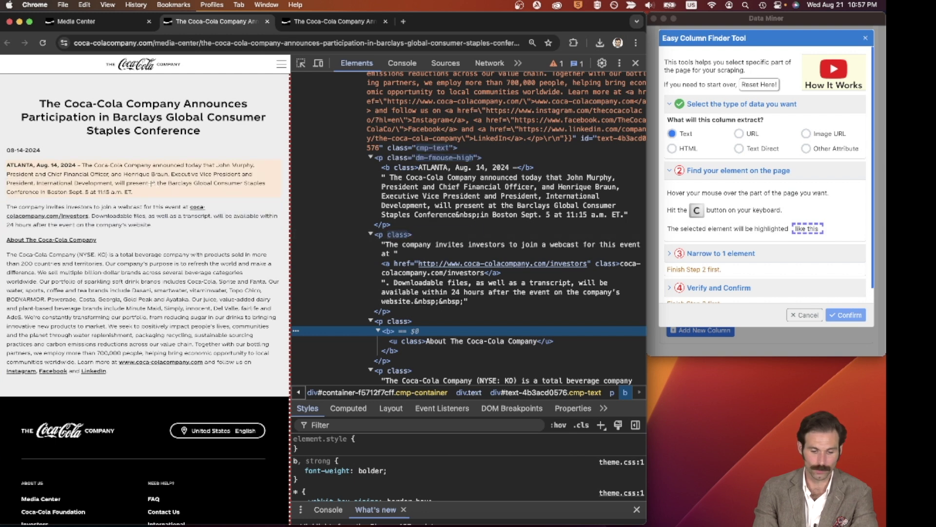
{"action": "key", "text": "c"}
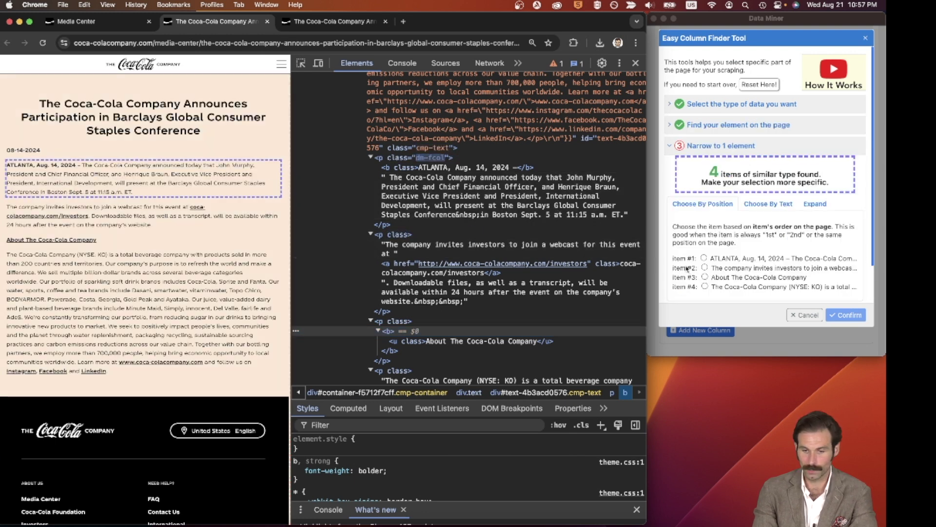
{"action": "scroll", "coordinate": [751, 276], "scroll_direction": "down", "scroll_amount": 2}
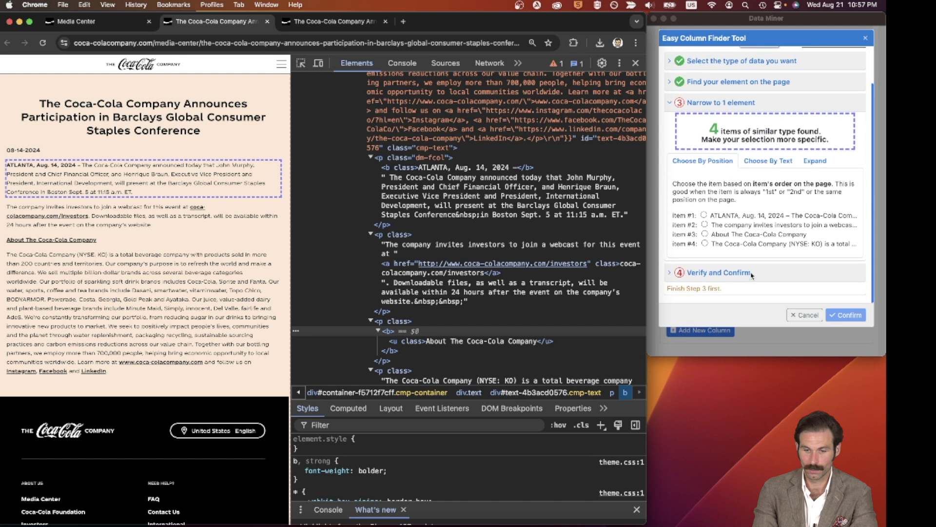
{"action": "left_click", "coordinate": [705, 225]}
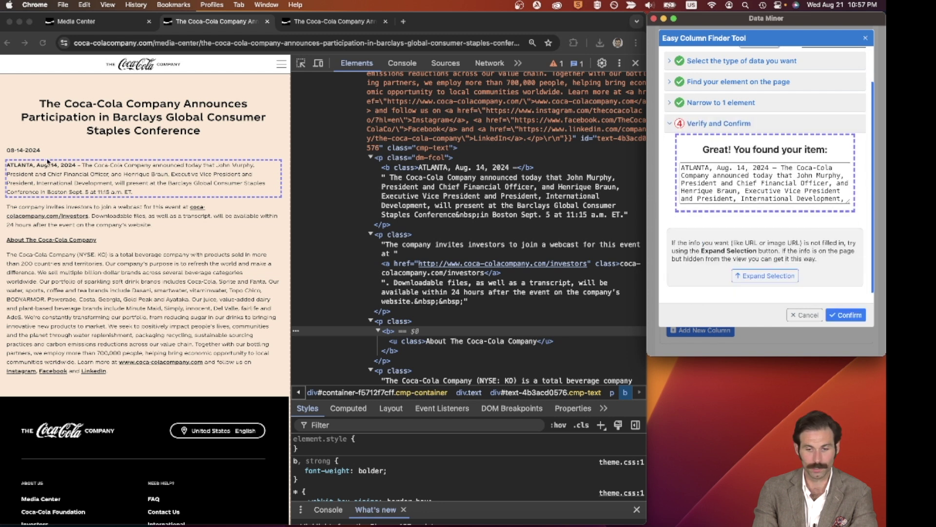
{"action": "left_click_drag", "start_coordinate": [782, 167], "coordinate": [829, 206]}
{"action": "left_click", "coordinate": [848, 316]}
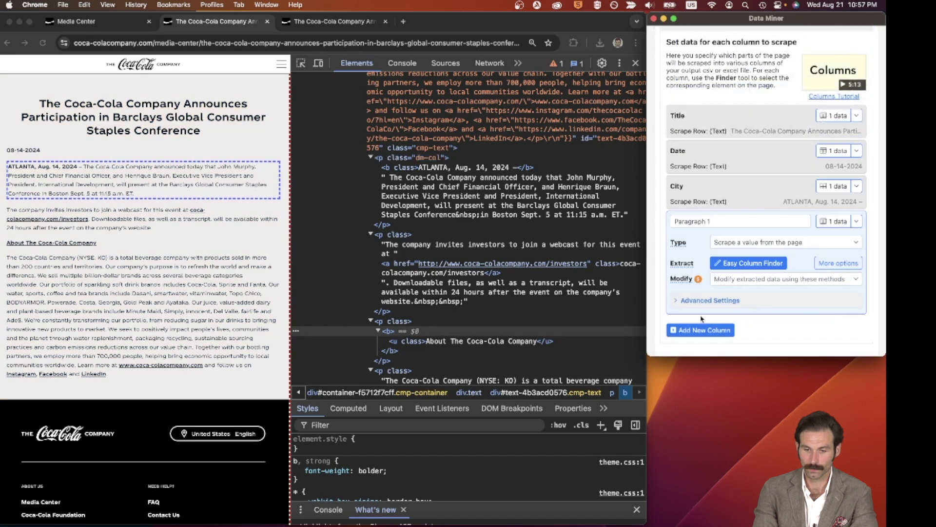
Step: Add a column named Paragraph 2 and set it to extract the article's second paragraph, choosing item #2 by position
{"action": "left_click", "coordinate": [702, 331]}
{"action": "left_click", "coordinate": [713, 256]}
{"action": "key", "text": "super+a"}
{"action": "type", "text": "Paragraph 2"}
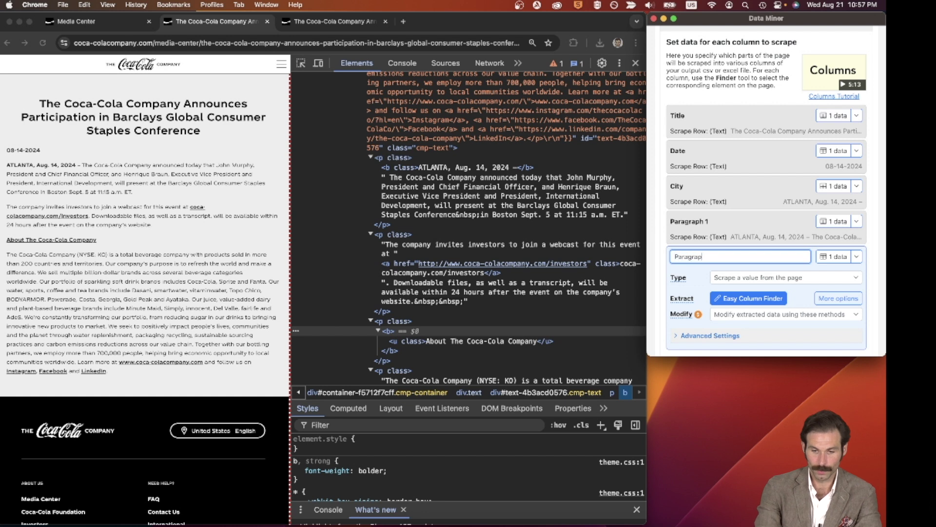
{"action": "left_click", "coordinate": [753, 298]}
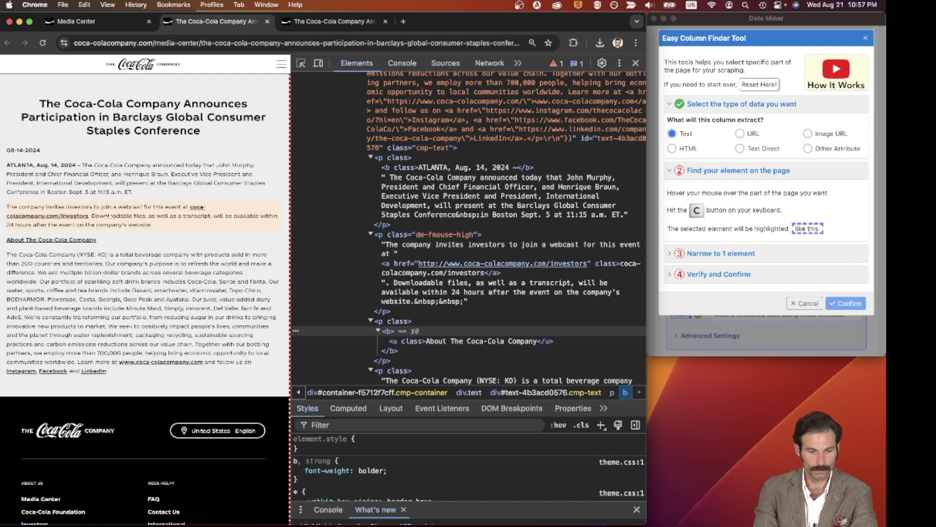
{"action": "key", "text": "c"}
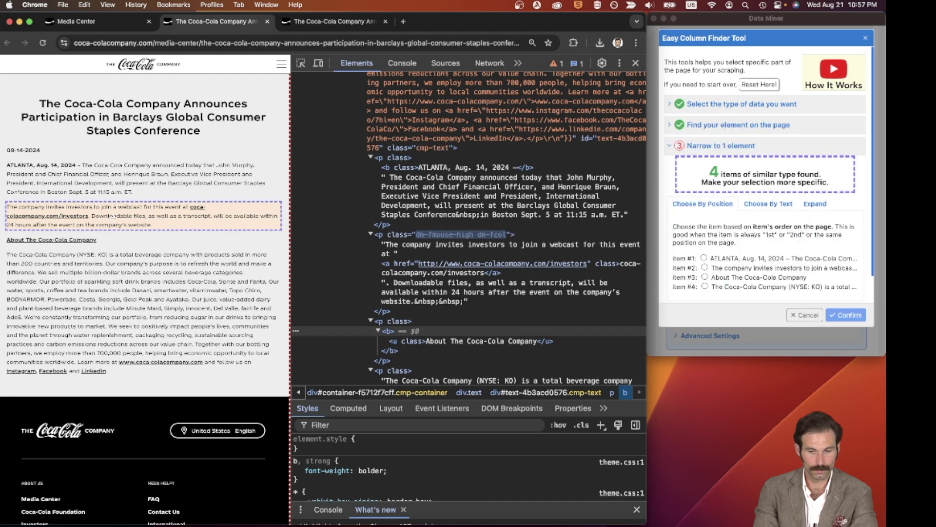
{"action": "left_click", "coordinate": [705, 269]}
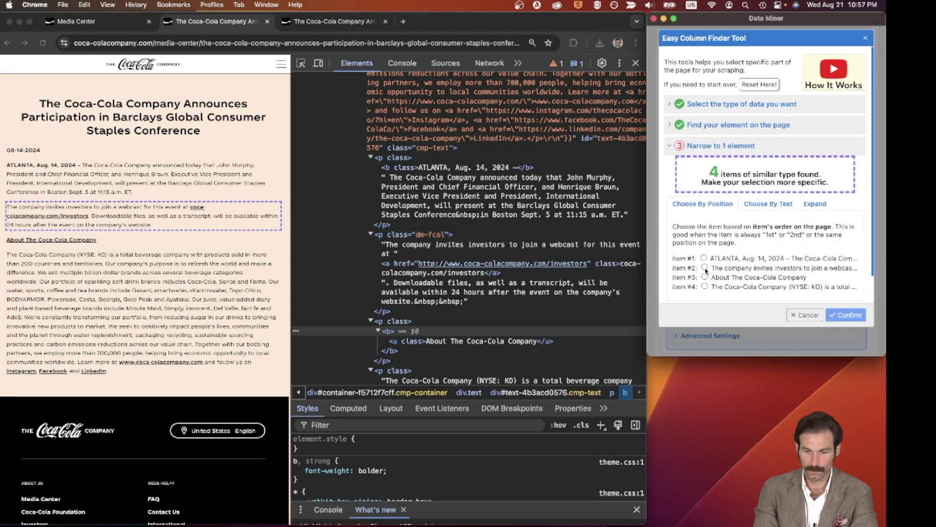
{"action": "left_click", "coordinate": [705, 269]}
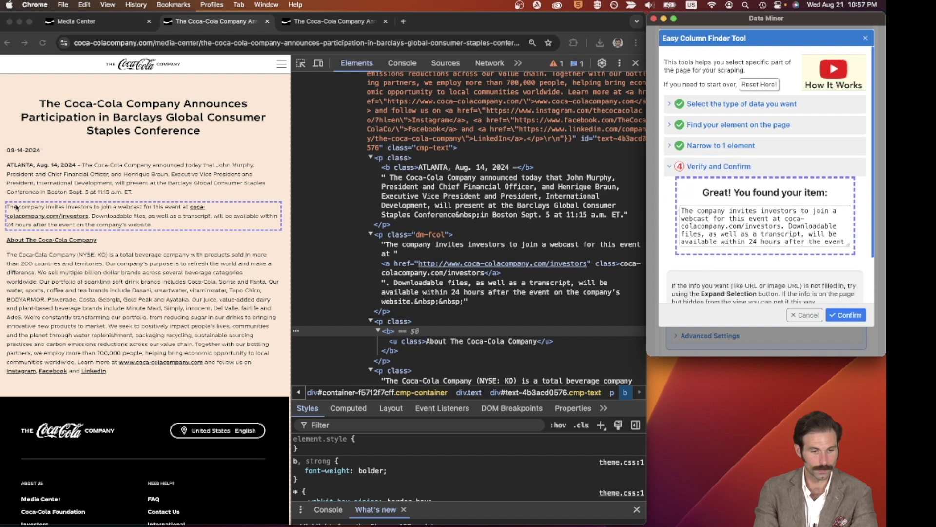
{"action": "left_click", "coordinate": [847, 314]}
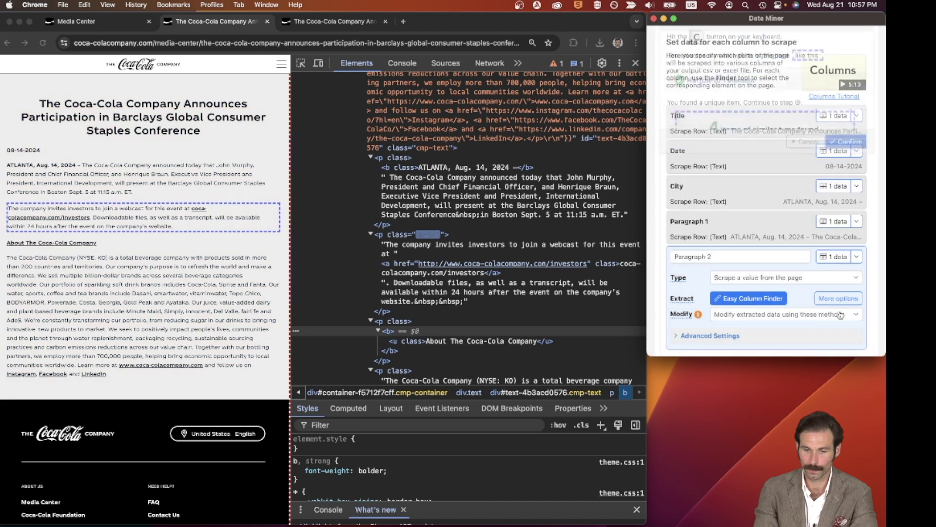
Step: Add a column named Paragraph 3 and set it to extract the About The Coca-Cola Company heading
{"action": "scroll", "coordinate": [689, 235], "scroll_direction": "down", "scroll_amount": 2}
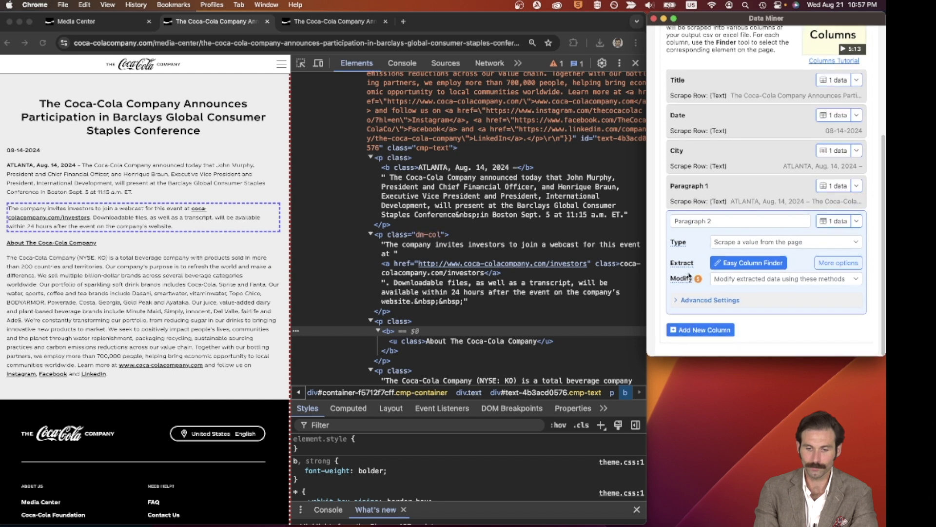
{"action": "left_click", "coordinate": [700, 324]}
{"action": "left_click", "coordinate": [701, 255]}
{"action": "type", "text": "Paragraph"}
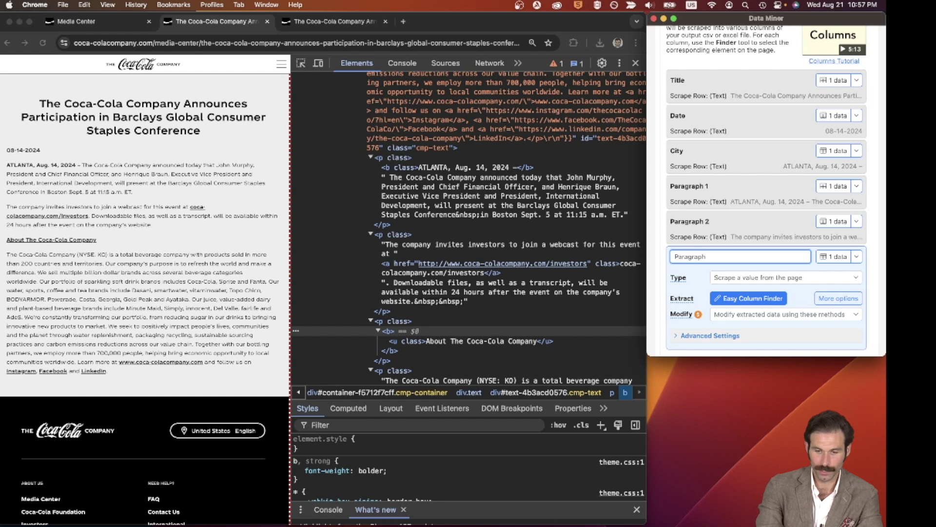
{"action": "type", "text": " 3"}
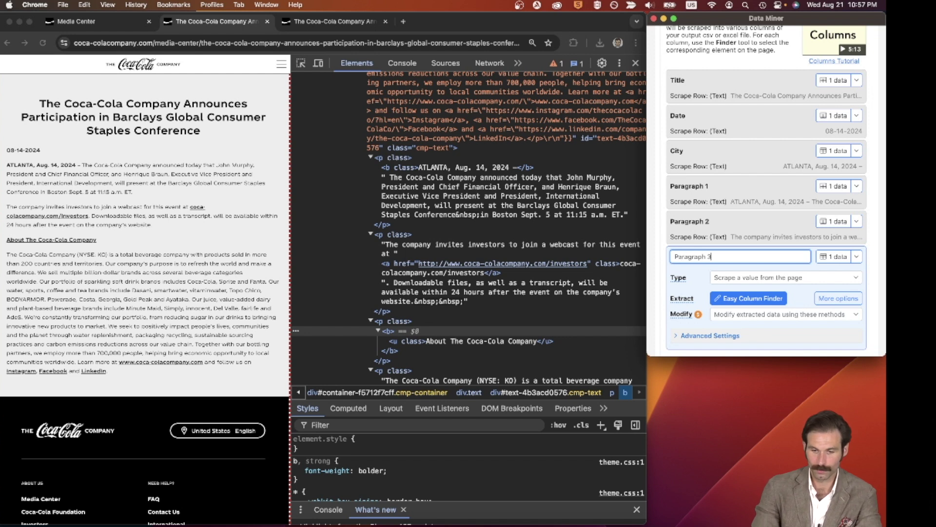
{"action": "left_click", "coordinate": [755, 299]}
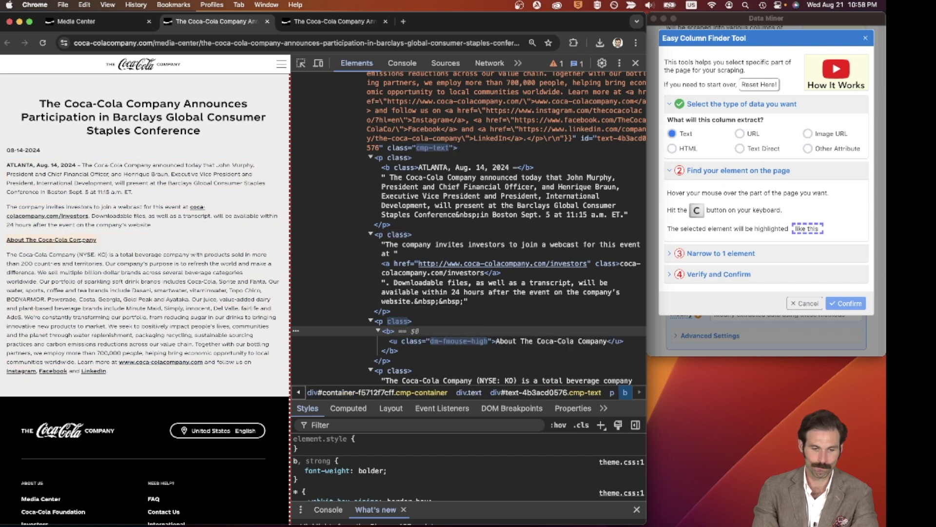
{"action": "key", "text": "c"}
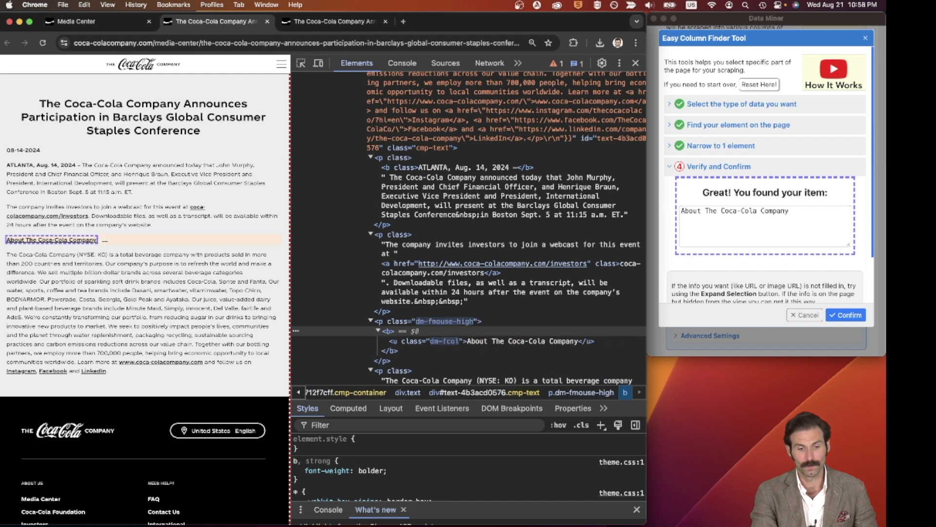
{"action": "left_click", "coordinate": [856, 317]}
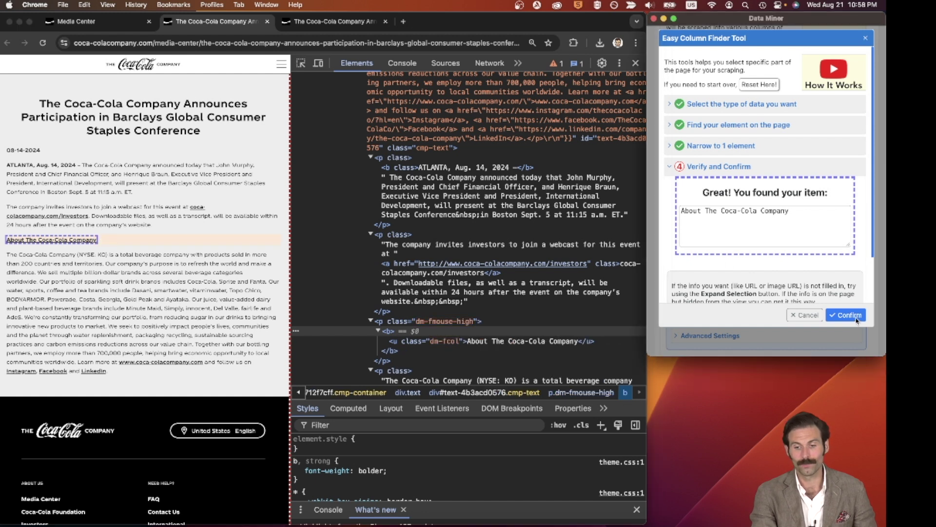
Step: Accept the About The Coca-Cola Company heading as the Paragraph 3 element and compare the article's paragraphs with the recipe columns
{"action": "left_click", "coordinate": [851, 315]}
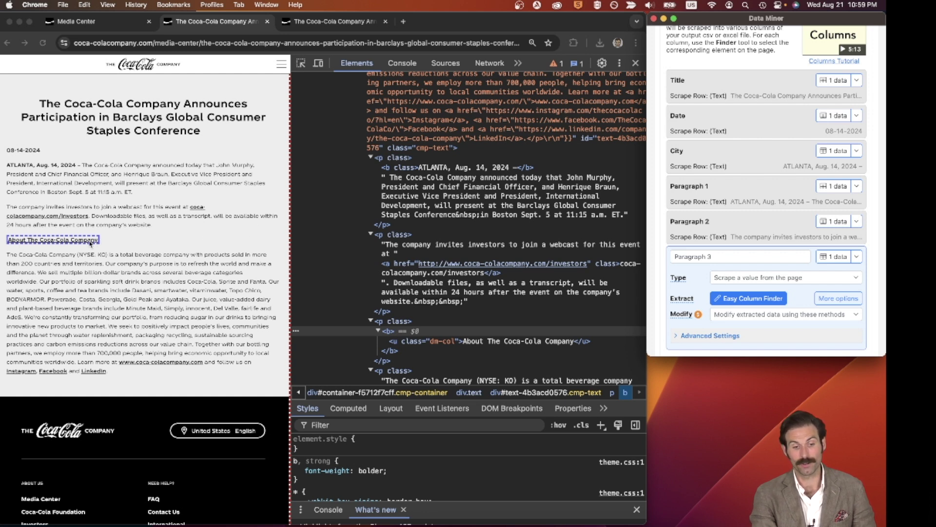
{"action": "left_click", "coordinate": [11, 255]}
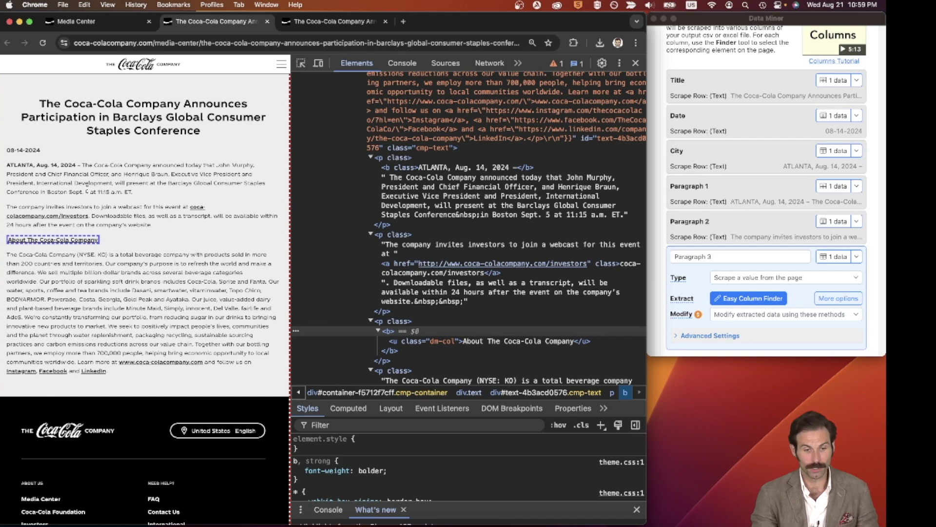
{"action": "left_click_drag", "start_coordinate": [82, 165], "coordinate": [130, 188]}
{"action": "left_click_drag", "start_coordinate": [7, 206], "coordinate": [150, 224]}
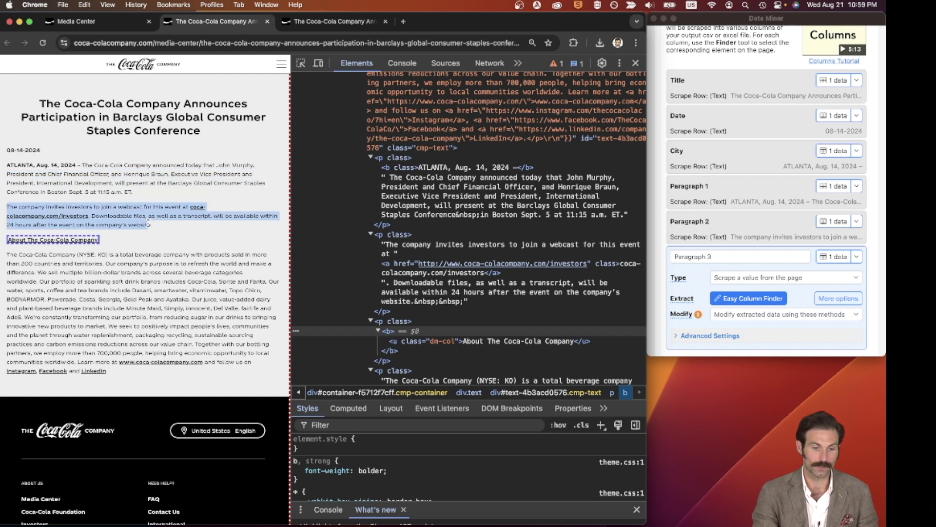
{"action": "left_click", "coordinate": [160, 274]}
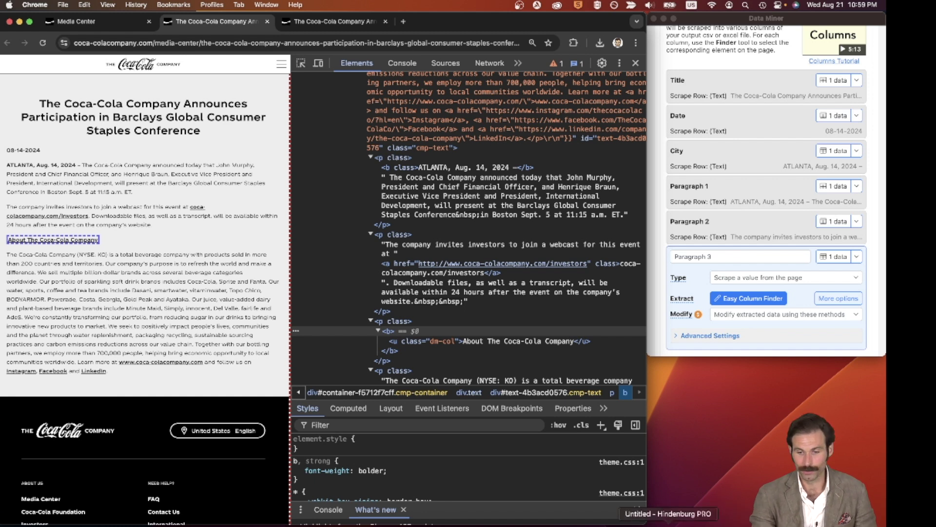
{"action": "scroll", "coordinate": [750, 218], "scroll_direction": "down", "scroll_amount": 2}
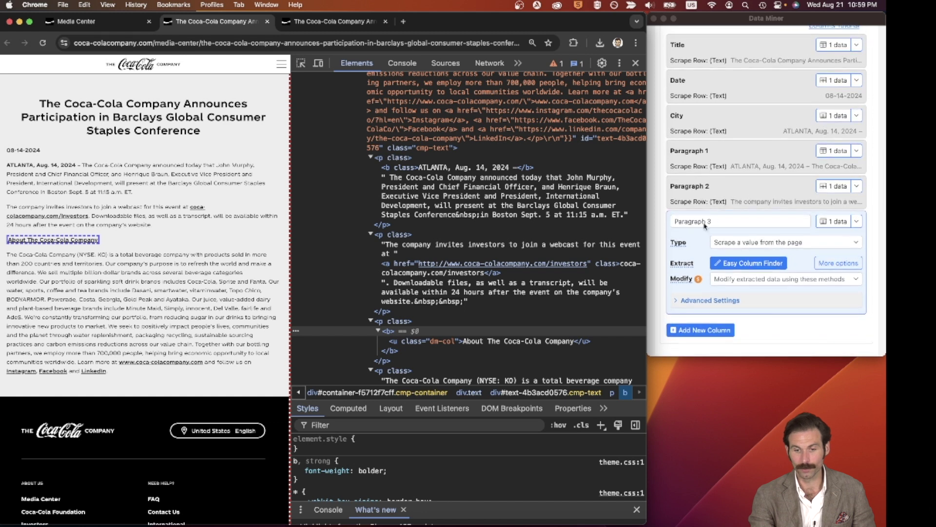
{"action": "left_click", "coordinate": [727, 220]}
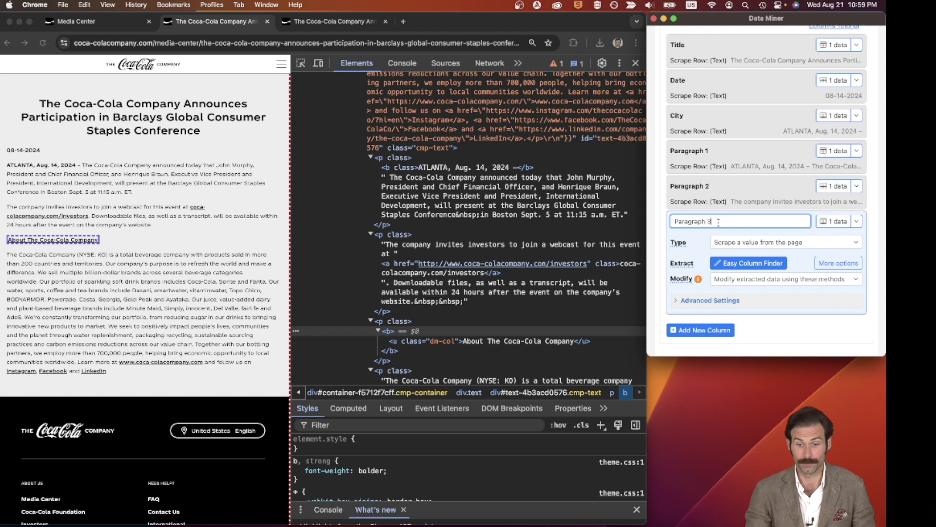
Step: Name the recipe Coke Details and save it without sharing
{"action": "scroll", "coordinate": [737, 305], "scroll_direction": "up", "scroll_amount": 10}
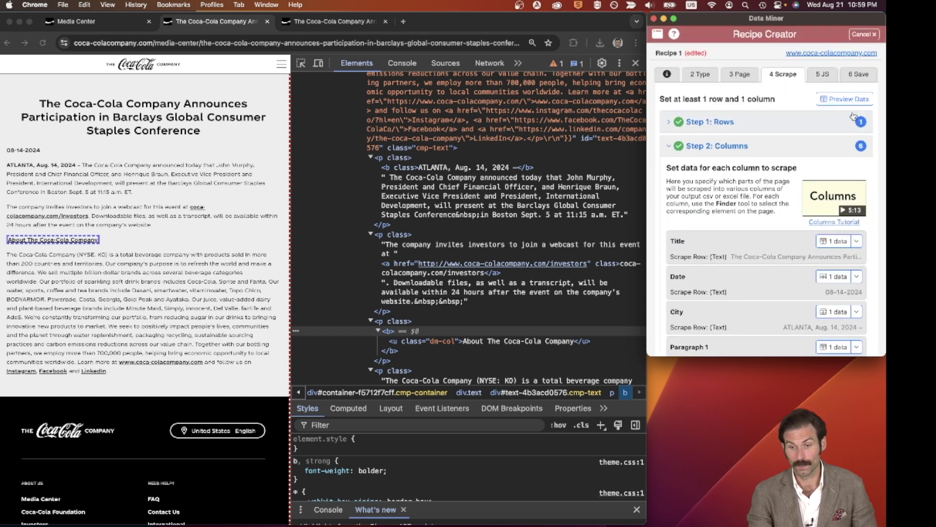
{"action": "left_click", "coordinate": [861, 74]}
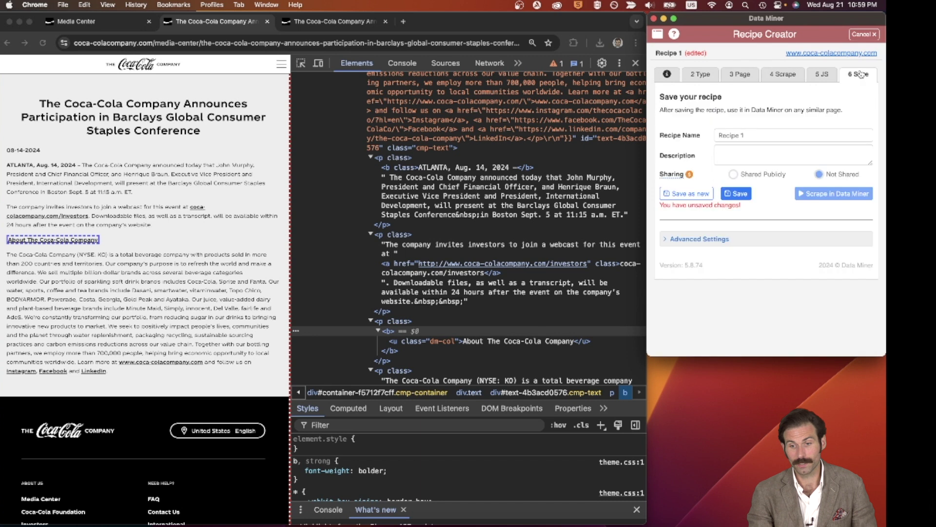
{"action": "triple_click", "coordinate": [749, 135]}
{"action": "type", "text": "Coke Details"}
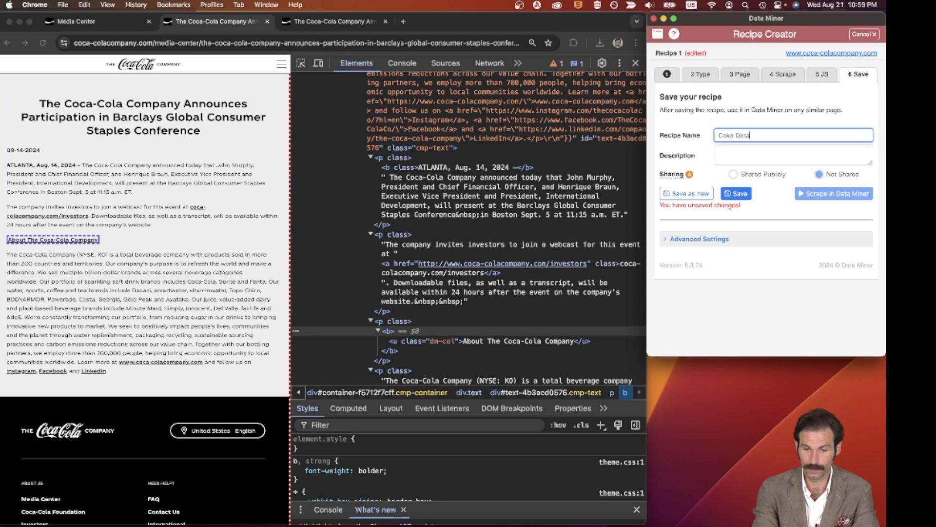
{"action": "left_click", "coordinate": [787, 215]}
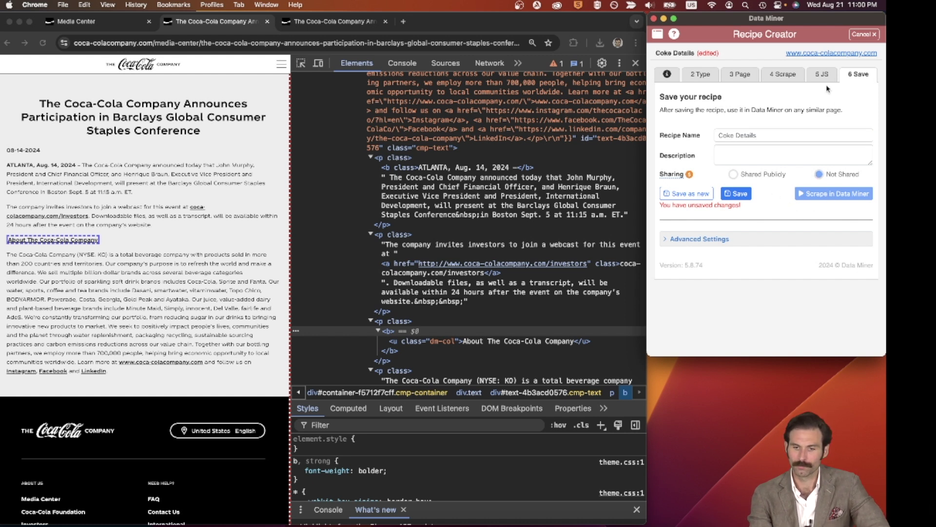
{"action": "left_click", "coordinate": [739, 195]}
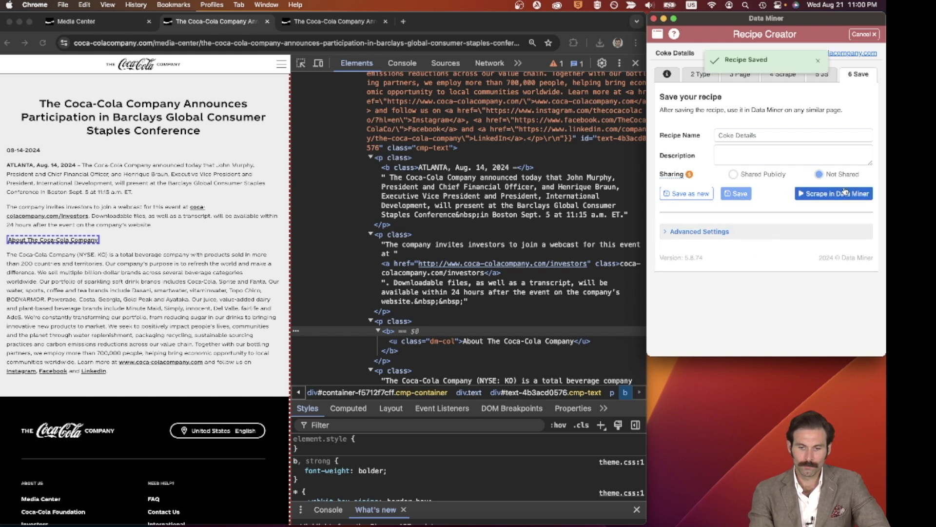
Step: Open the Coke Details recipe for scraping in Data Miner and run it as a new scrape of the current article
{"action": "left_click", "coordinate": [819, 196]}
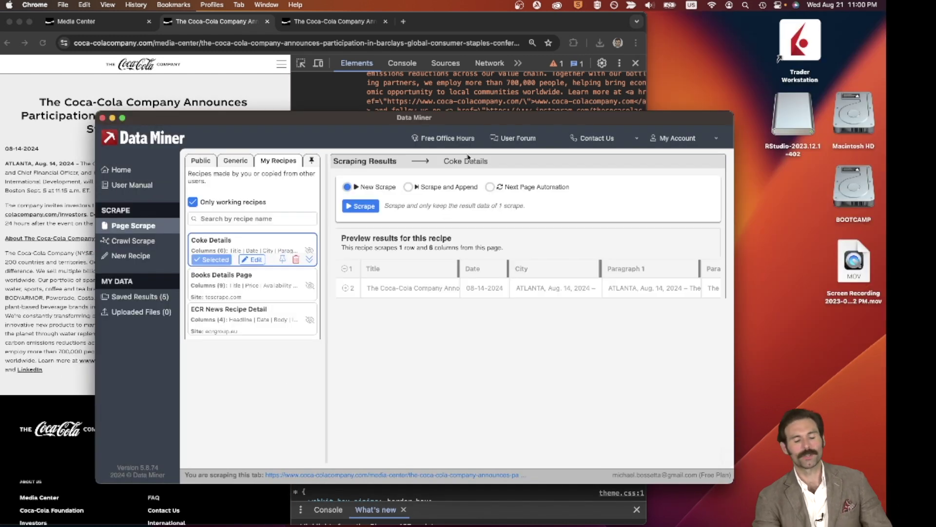
{"action": "left_click_drag", "start_coordinate": [433, 117], "coordinate": [603, 70]}
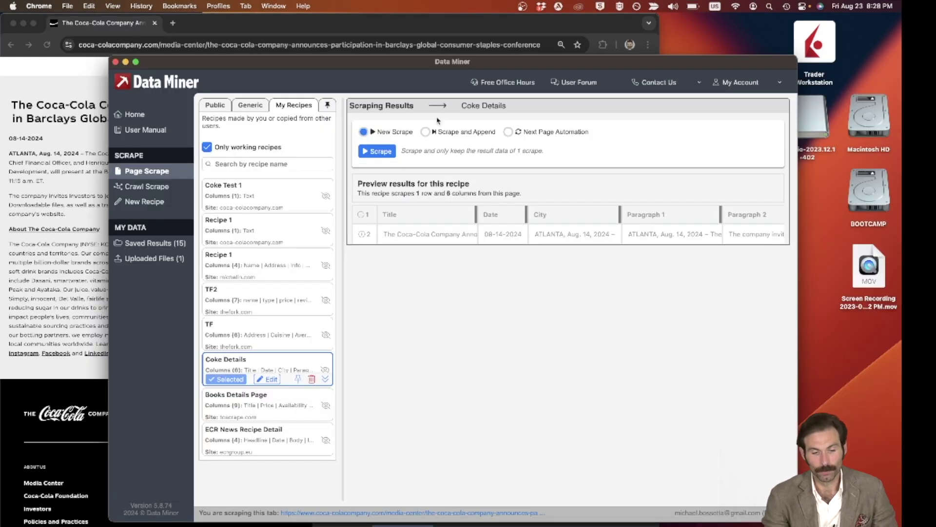
{"action": "left_click", "coordinate": [380, 152]}
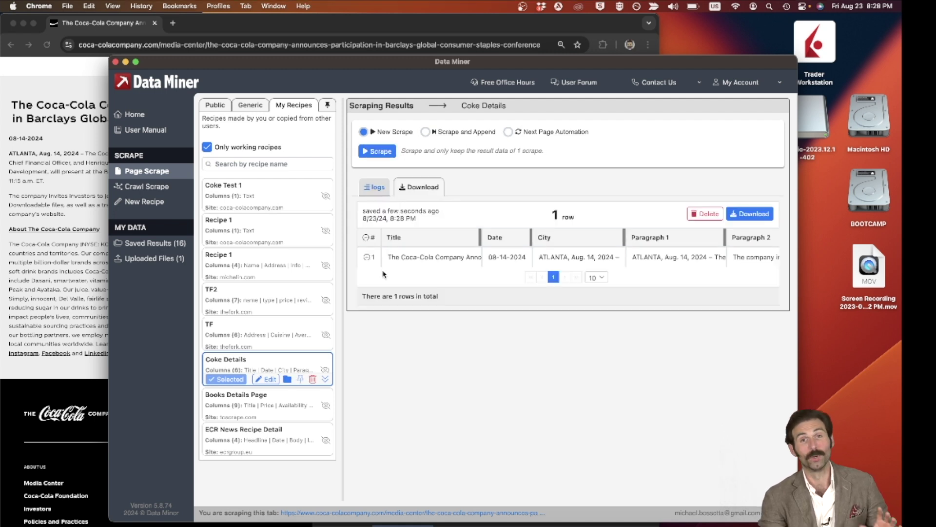
Step: Switch the scraping mode to Scrape and Append and run the recipe again on the same article
{"action": "left_click", "coordinate": [243, 26]}
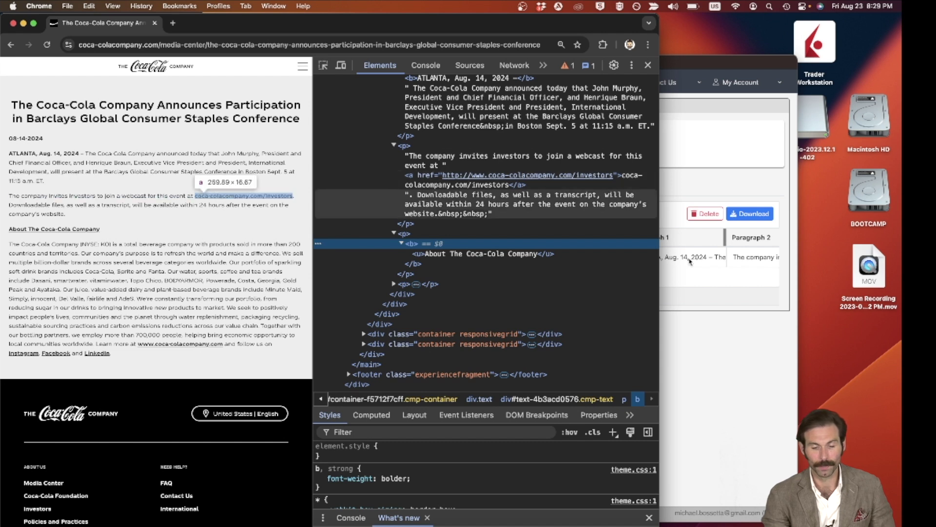
{"action": "left_click", "coordinate": [741, 364]}
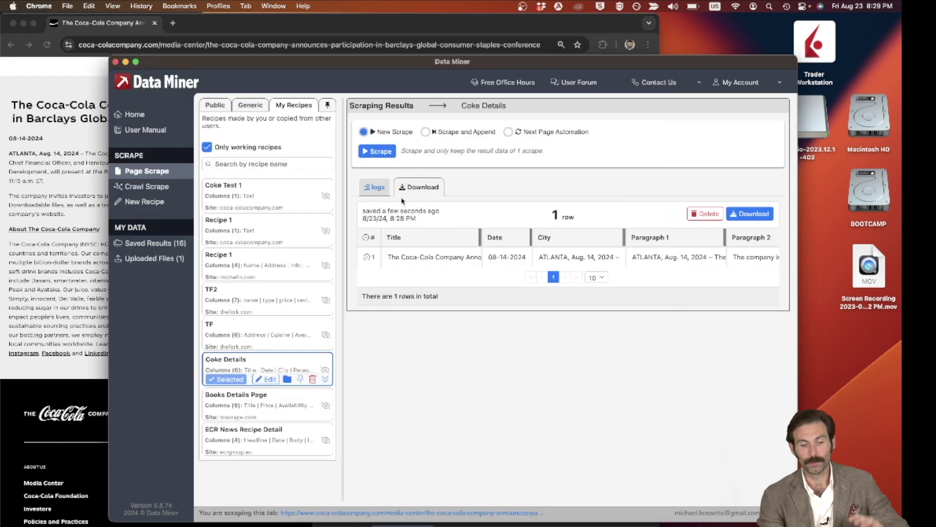
{"action": "left_click", "coordinate": [426, 132]}
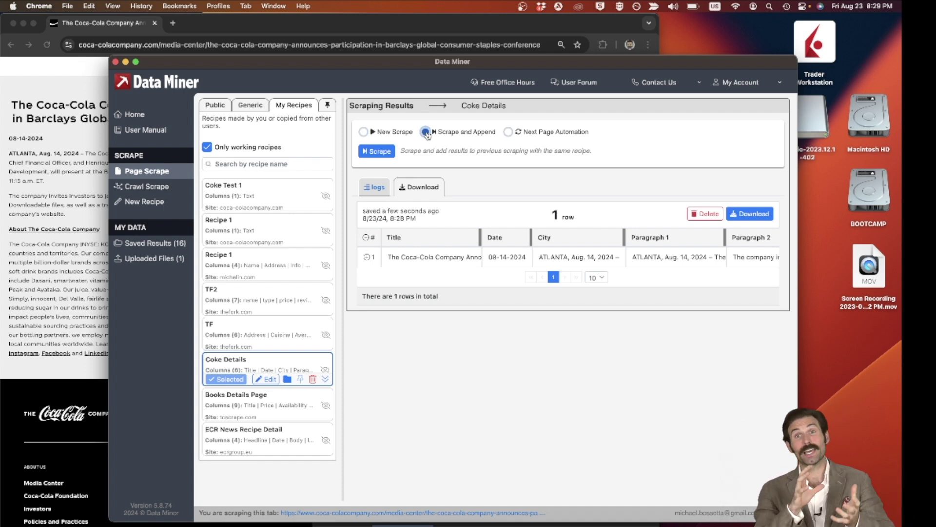
{"action": "left_click", "coordinate": [380, 151]}
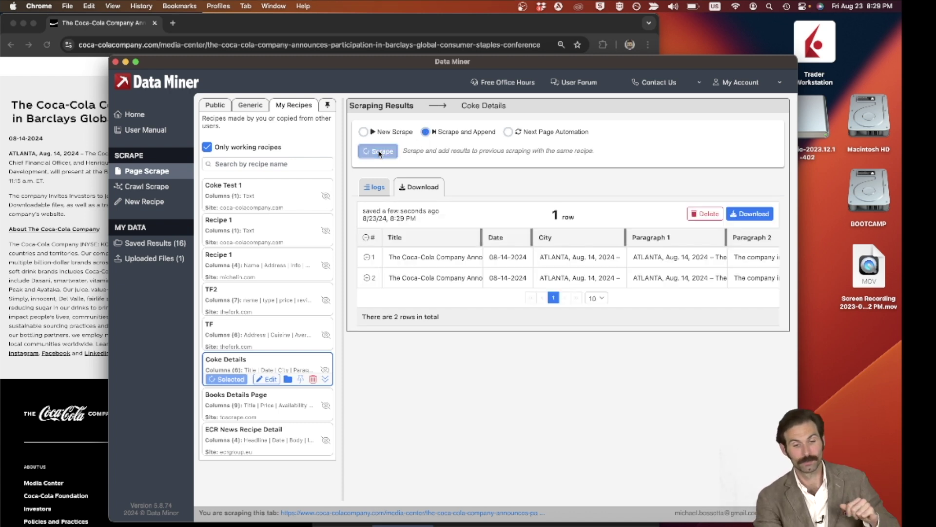
Step: Return to the Media Center list, open the vitaminwater Introduces Paint Your Rent article and examine its italic subheading
{"action": "left_click", "coordinate": [78, 87]}
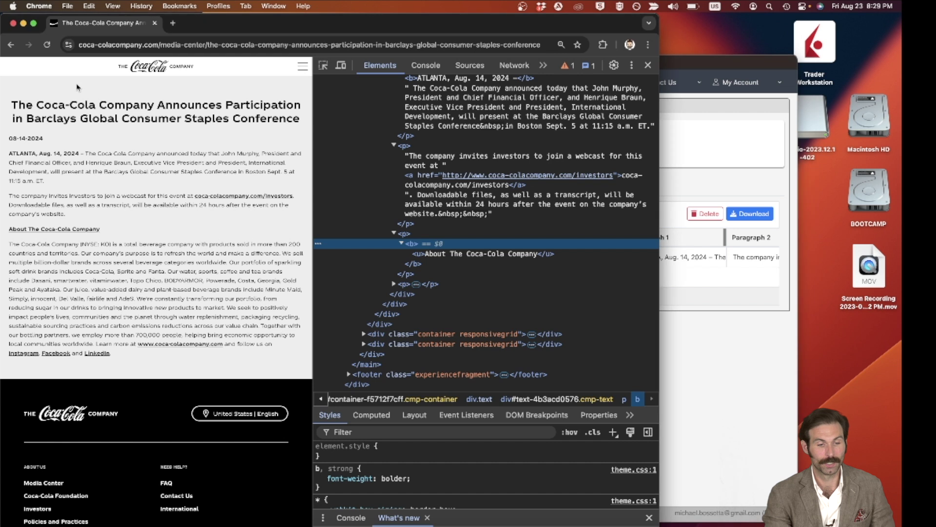
{"action": "left_click", "coordinate": [11, 45]}
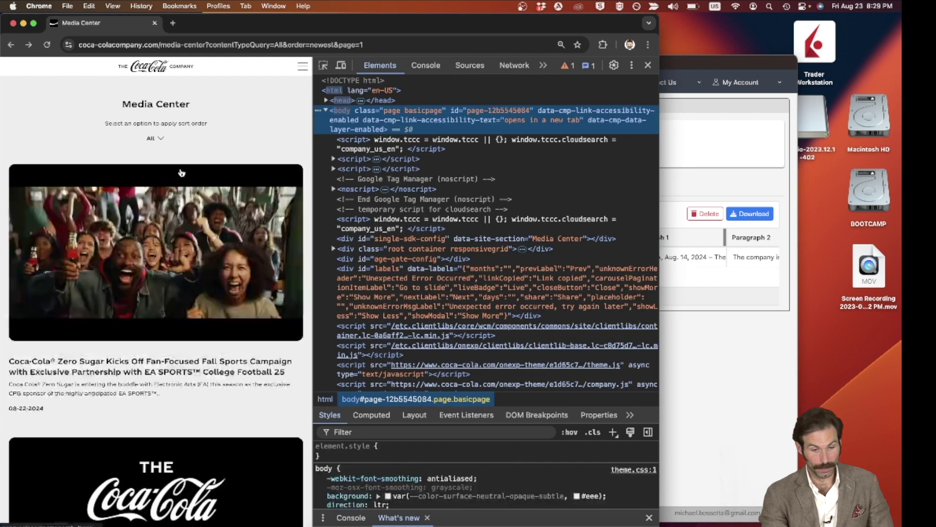
{"action": "scroll", "coordinate": [181, 172], "scroll_direction": "down", "scroll_amount": 20}
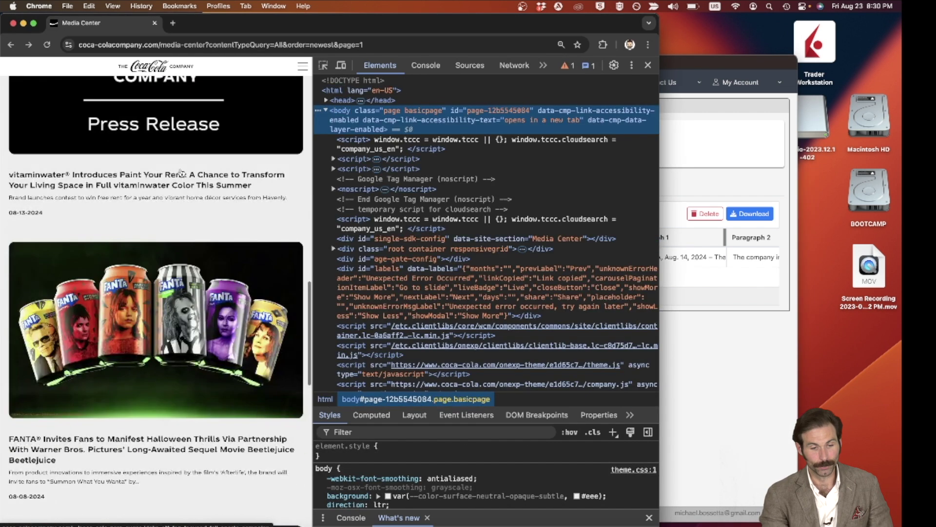
{"action": "left_click", "coordinate": [181, 174]}
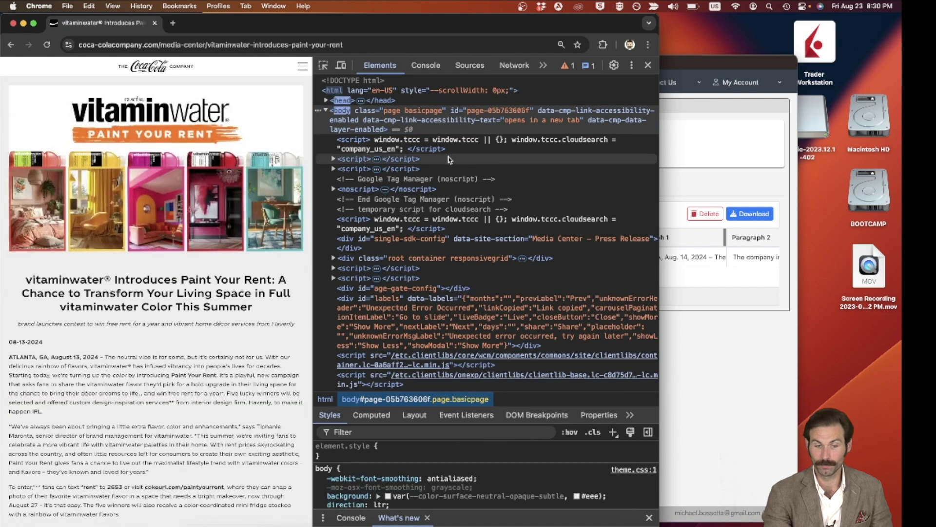
{"action": "scroll", "coordinate": [260, 311], "scroll_direction": "down", "scroll_amount": 1}
{"action": "scroll", "coordinate": [260, 311], "scroll_direction": "down", "scroll_amount": 1}
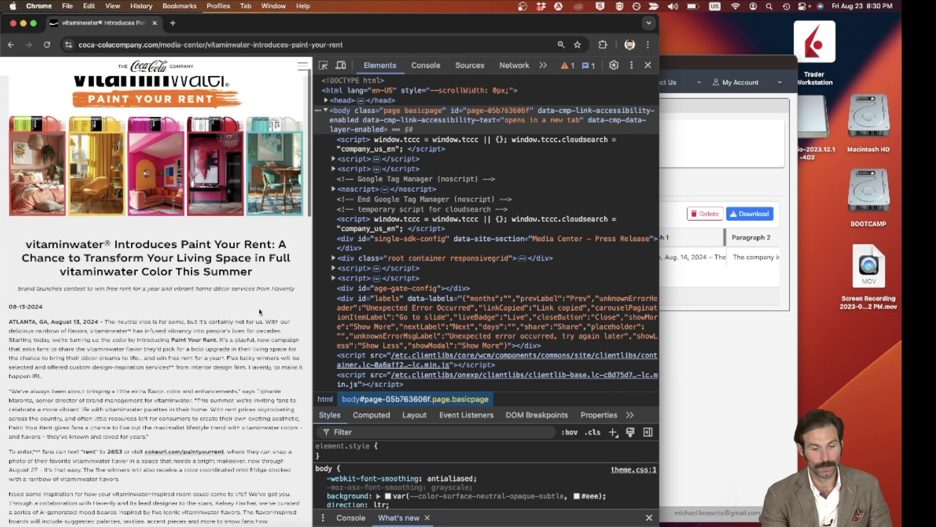
{"action": "scroll", "coordinate": [260, 311], "scroll_direction": "down", "scroll_amount": 2}
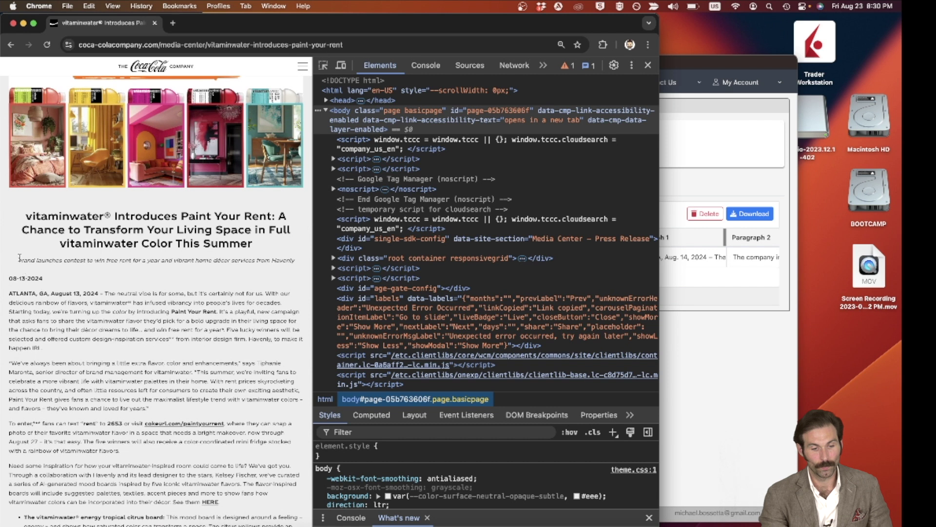
{"action": "left_click_drag", "start_coordinate": [18, 258], "coordinate": [297, 262]}
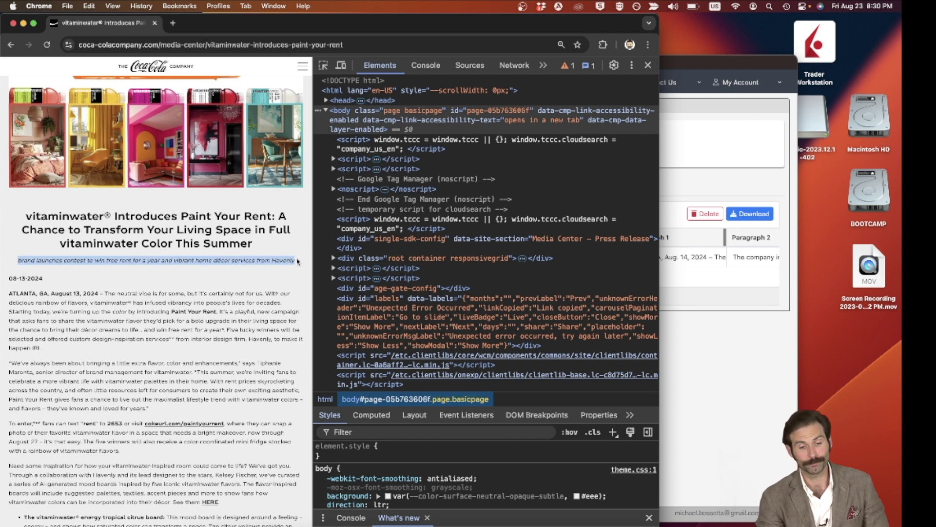
{"action": "left_click", "coordinate": [297, 261]}
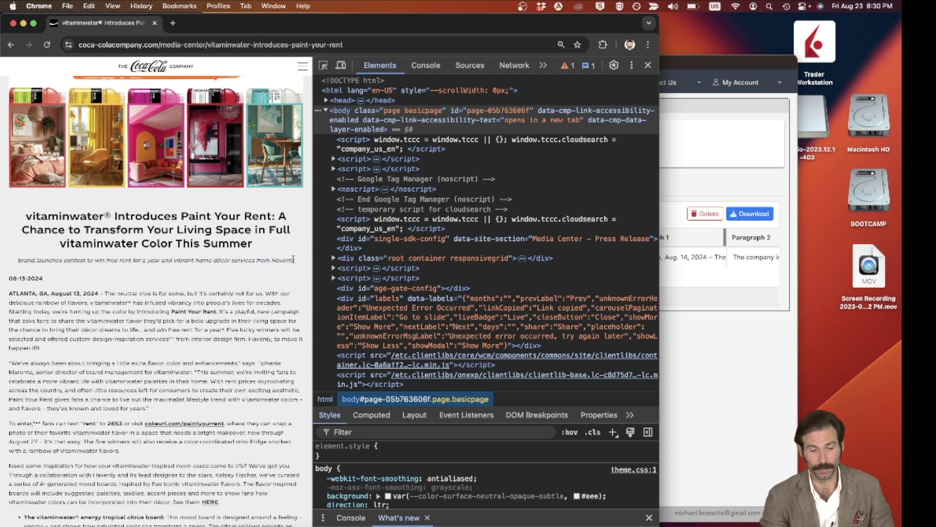
Step: Append the vitaminwater article to the scraped results and review the columns across to Paragraph 3
{"action": "left_click", "coordinate": [749, 368]}
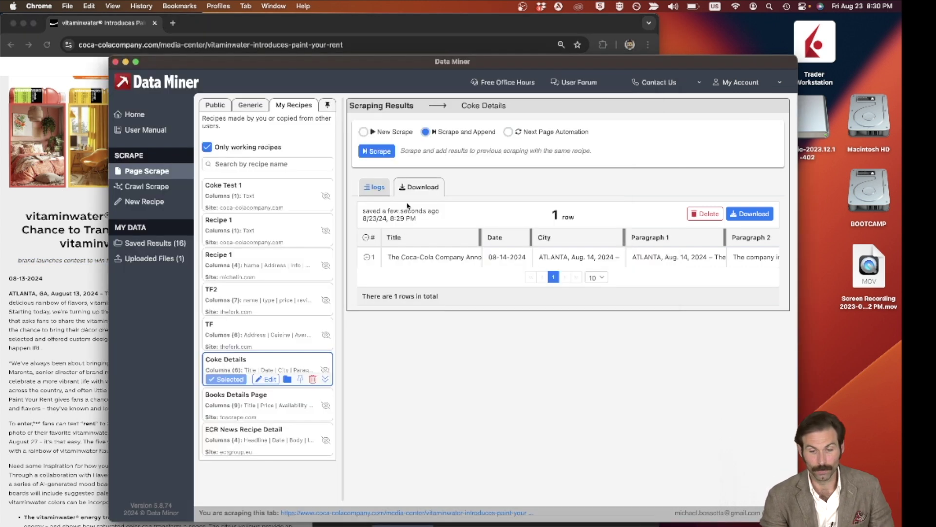
{"action": "left_click", "coordinate": [381, 153]}
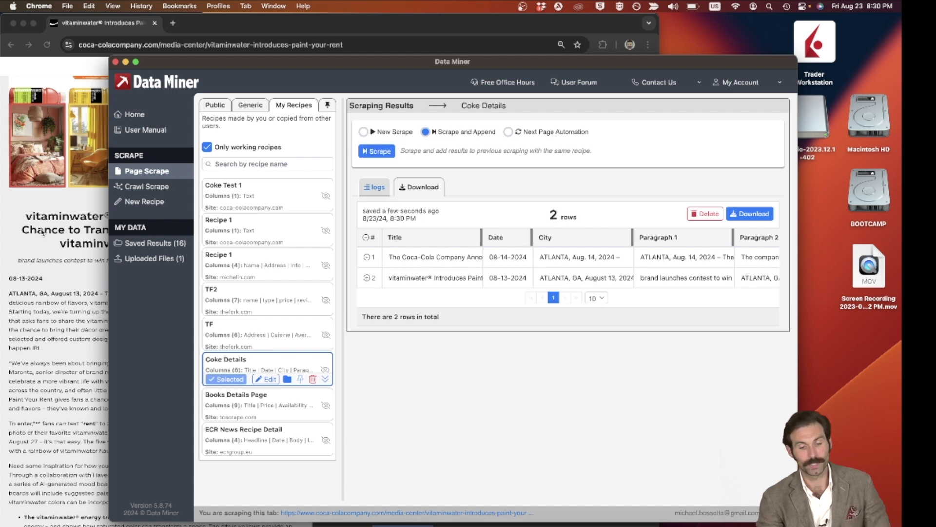
{"action": "left_click", "coordinate": [70, 243]}
{"action": "left_click", "coordinate": [706, 305]}
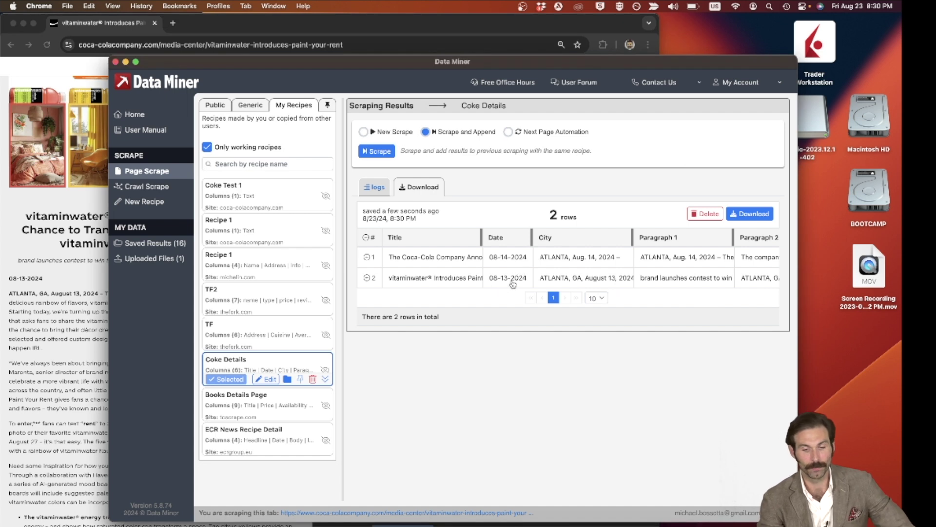
{"action": "scroll", "coordinate": [542, 278], "scroll_direction": "right", "scroll_amount": 2}
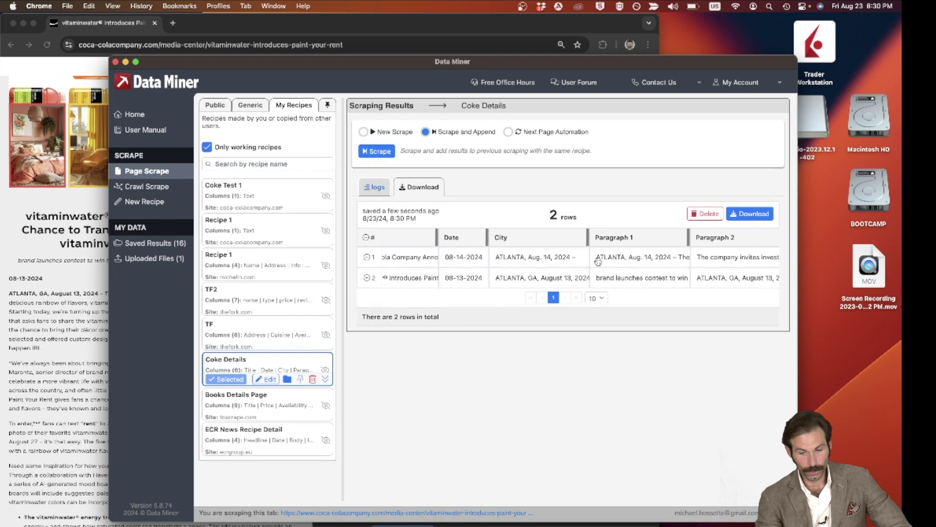
{"action": "scroll", "coordinate": [623, 257], "scroll_direction": "right", "scroll_amount": 5}
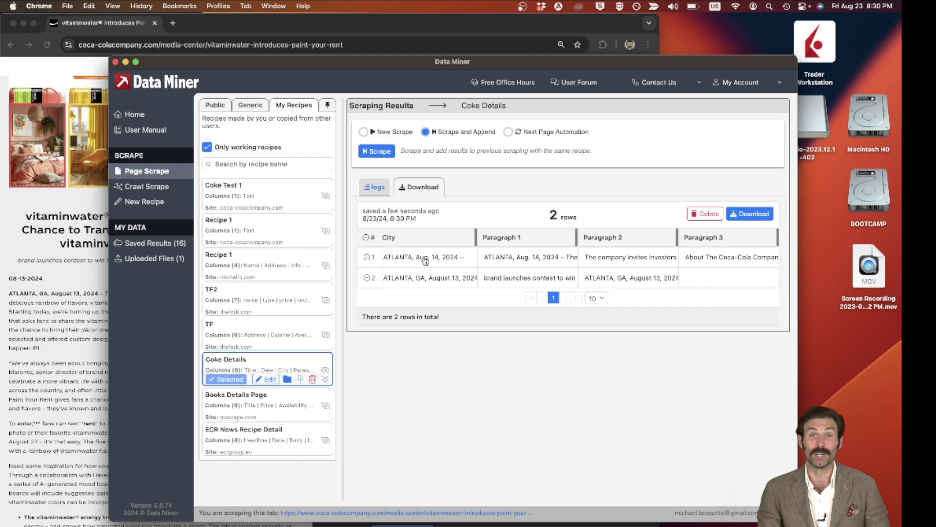
Step: Highlight the italic subheading beneath the vitaminwater article's title on the web page and compare it with the scraped Paragraph 1 column
{"action": "left_click", "coordinate": [4, 341]}
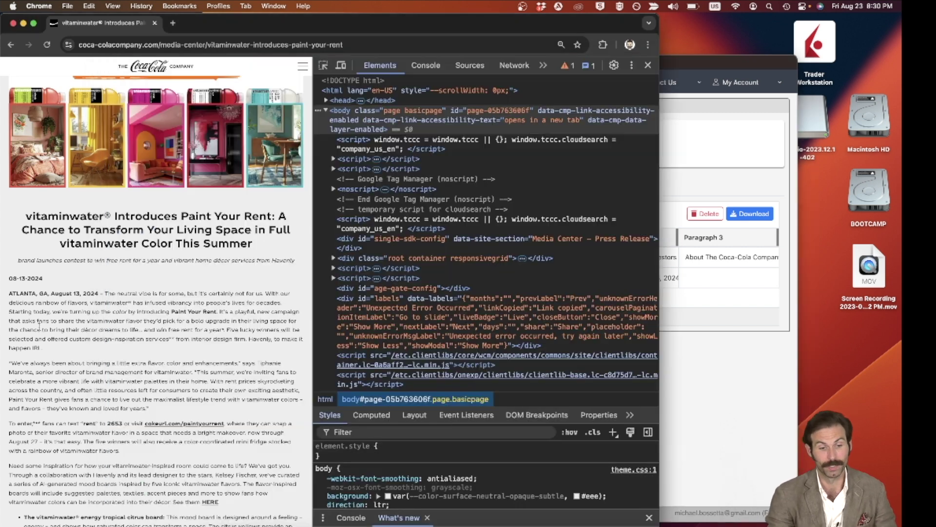
{"action": "left_click_drag", "start_coordinate": [18, 260], "coordinate": [296, 264]}
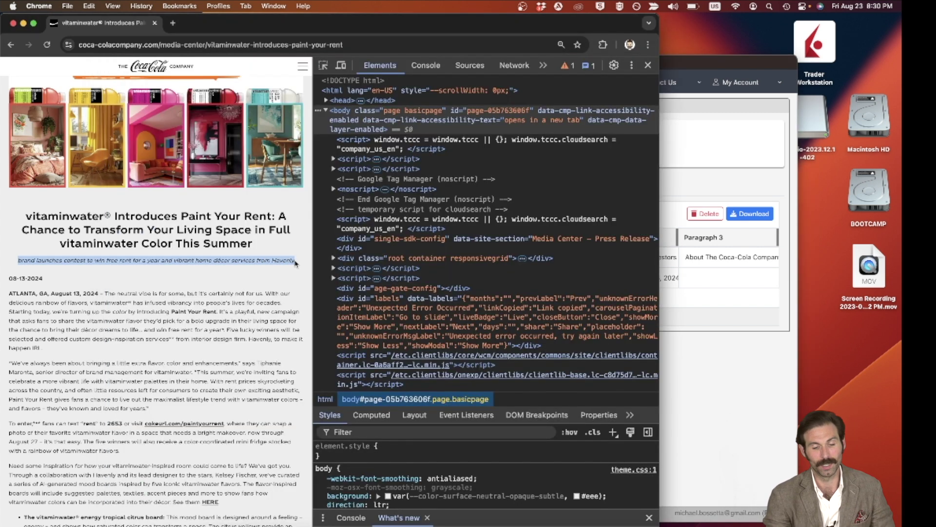
{"action": "left_click", "coordinate": [293, 262]}
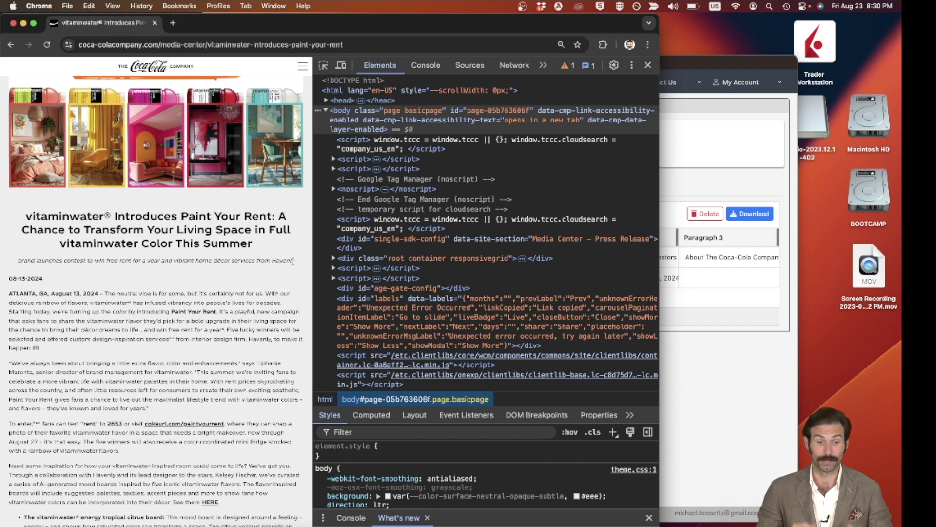
Step: Return to the Media Center list, open the FANTA Invites Fans to Manifest Halloween Thrills article and append it to the scraped results
{"action": "left_click", "coordinate": [10, 44]}
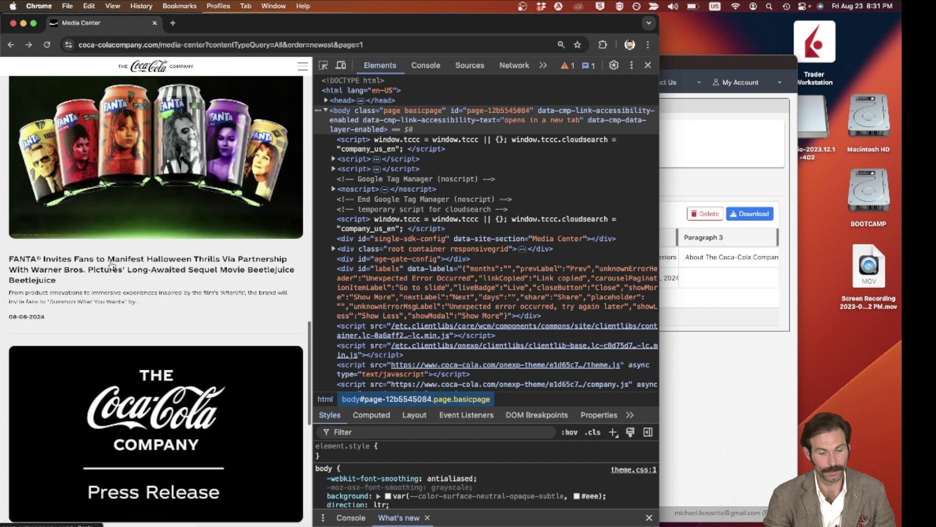
{"action": "left_click", "coordinate": [112, 266]}
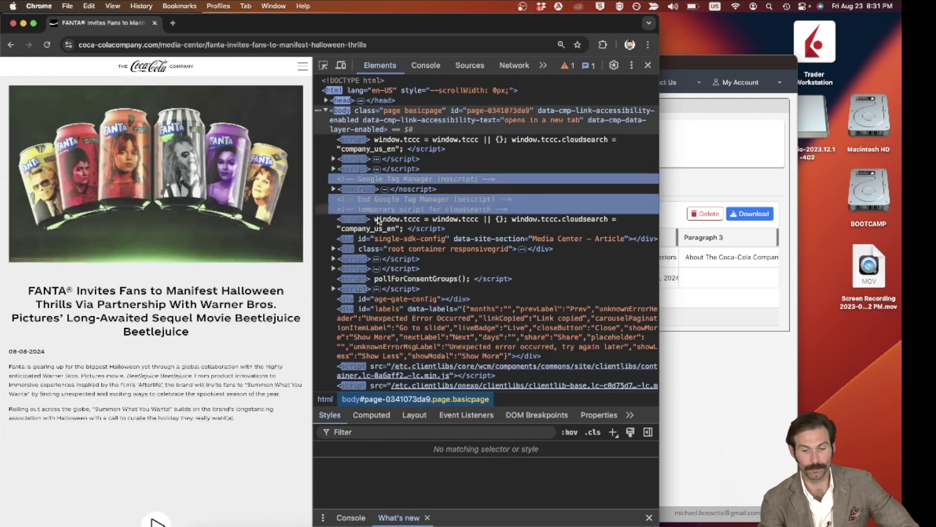
{"action": "left_click", "coordinate": [700, 396]}
{"action": "left_click", "coordinate": [378, 161]}
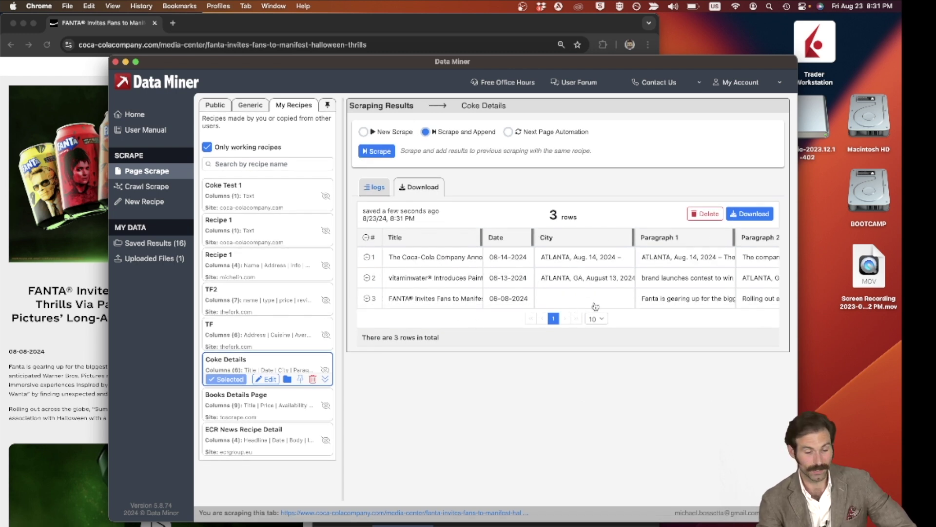
Step: Check the opening words of the FANTA article's first paragraph for a bold city dateline
{"action": "left_click", "coordinate": [68, 368]}
{"action": "left_click_drag", "start_coordinate": [8, 368], "coordinate": [33, 365]}
{"action": "left_click", "coordinate": [34, 365]}
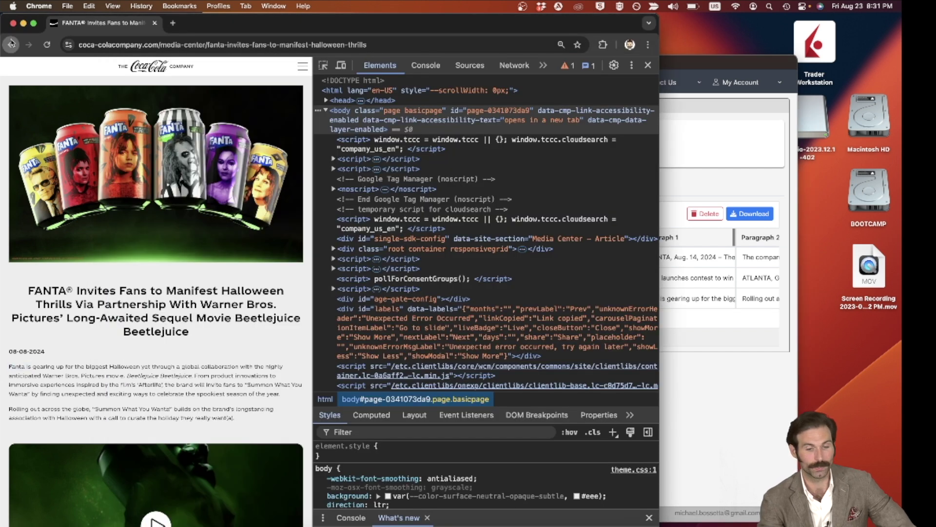
Step: Open the U.S. Tax Court Enters Decision article from the Media Center list, append it to the results and review the columns across to Paragraph 3
{"action": "left_click", "coordinate": [11, 45]}
{"action": "scroll", "coordinate": [156, 137], "scroll_direction": "down", "scroll_amount": 5}
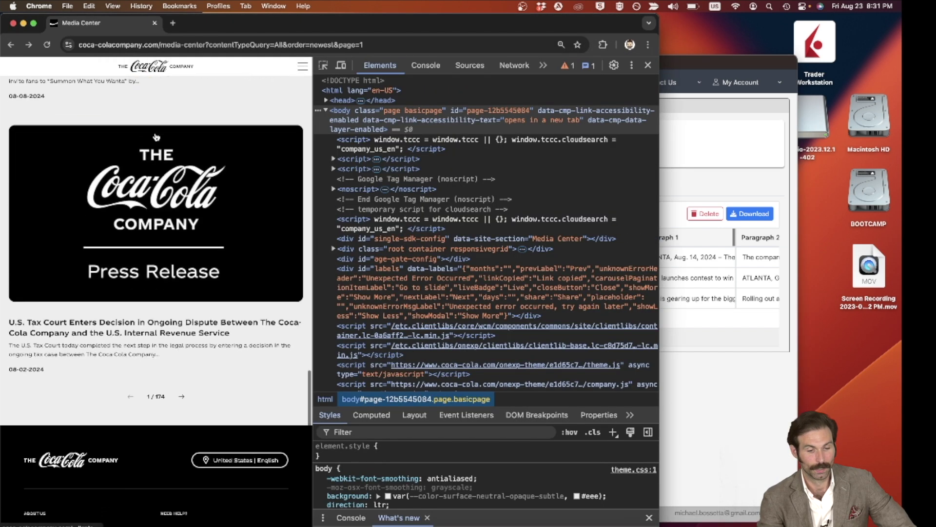
{"action": "left_click", "coordinate": [140, 304]}
{"action": "left_click", "coordinate": [788, 397]}
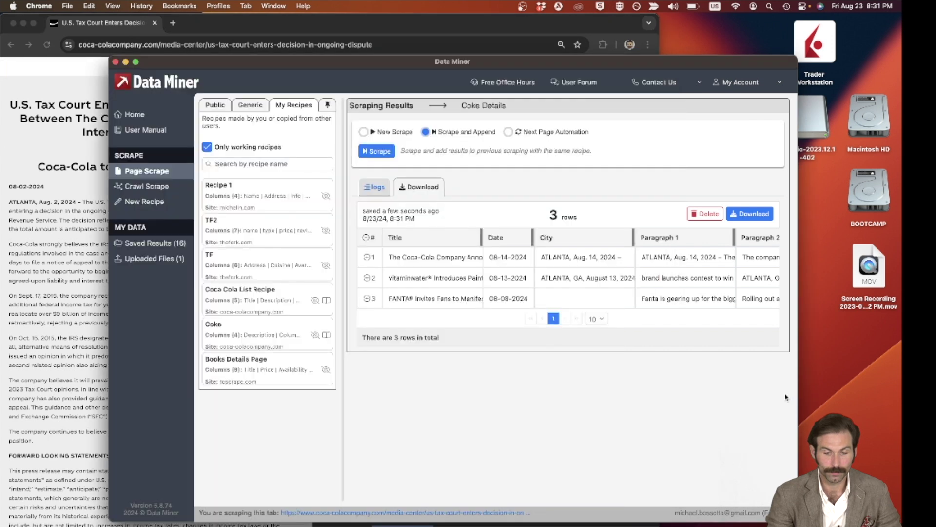
{"action": "left_click", "coordinate": [389, 155]}
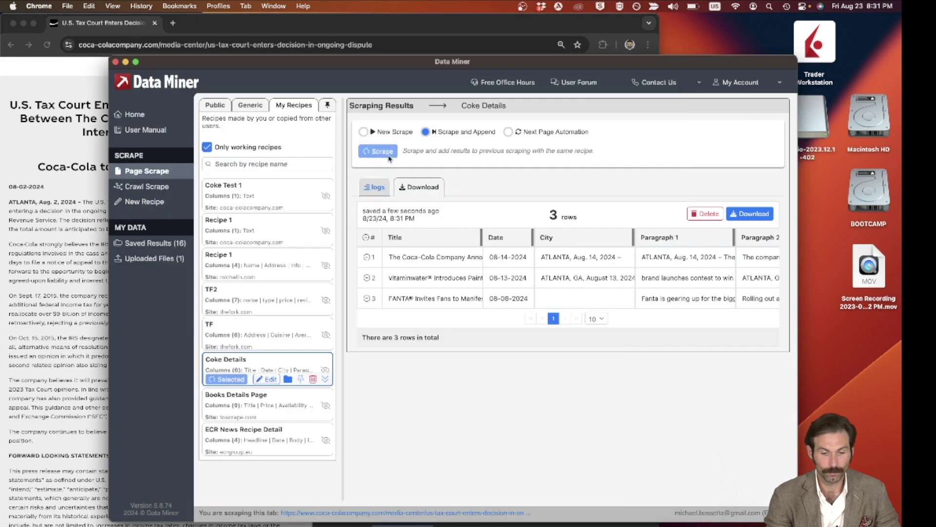
{"action": "scroll", "coordinate": [503, 298], "scroll_direction": "right", "scroll_amount": 5}
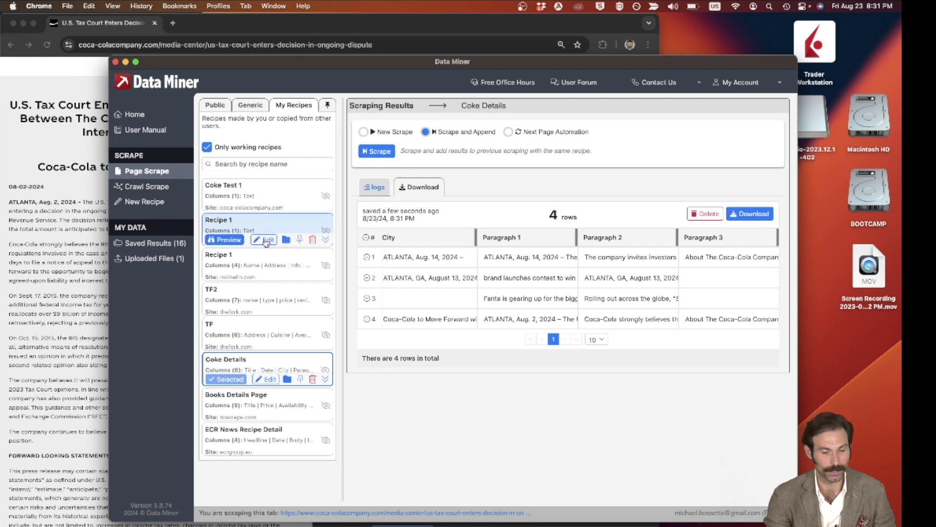
Step: Leave the tax court article and reopen the Barclays Global Consumer Staples Conference article from the Media Center list
{"action": "left_click", "coordinate": [76, 261]}
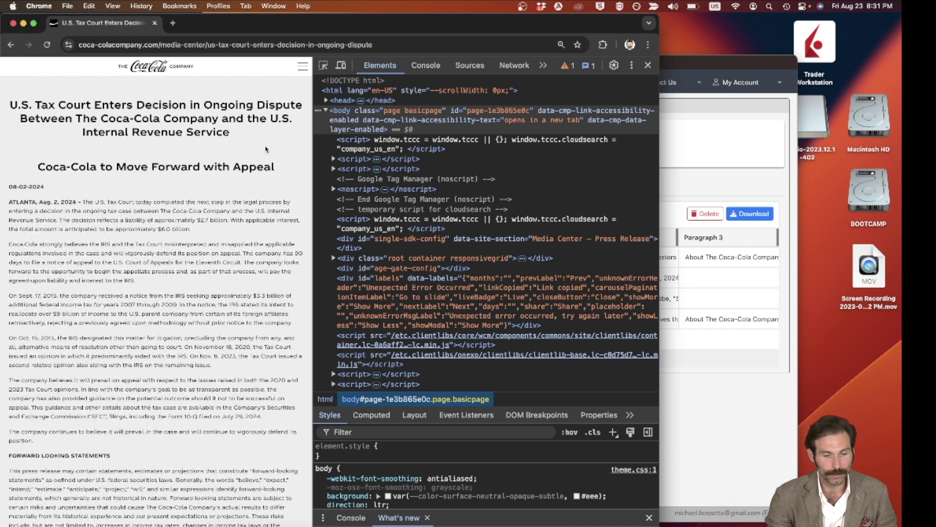
{"action": "left_click", "coordinate": [11, 44]}
{"action": "scroll", "coordinate": [103, 232], "scroll_direction": "up", "scroll_amount": 10}
{"action": "scroll", "coordinate": [103, 232], "scroll_direction": "up", "scroll_amount": 10}
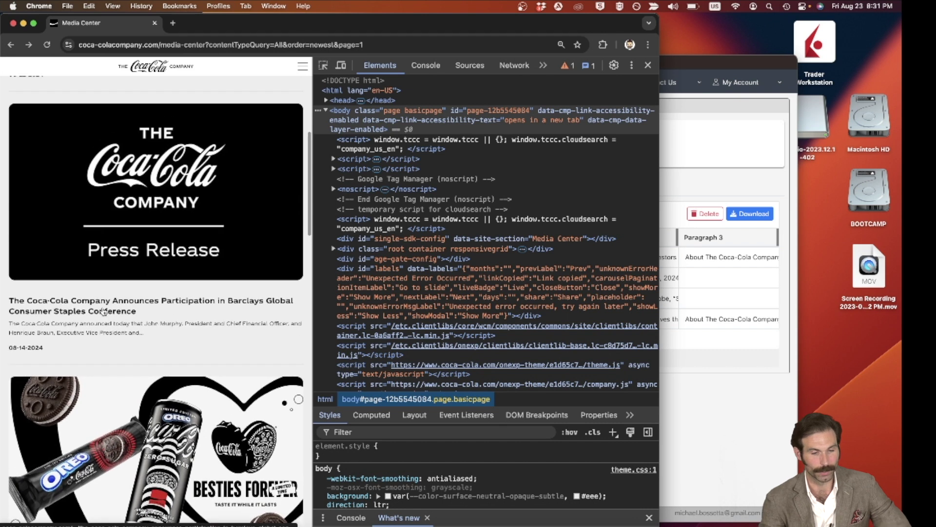
{"action": "left_click", "coordinate": [104, 232]}
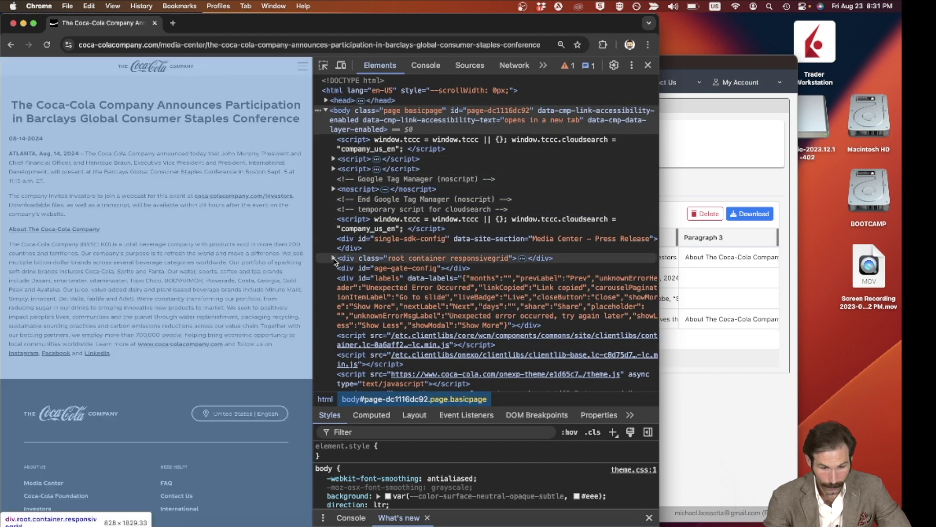
Step: Expand the article's page markup from the root container through the main element and nested cmp-container divs down to the text div
{"action": "left_click", "coordinate": [334, 258]}
{"action": "scroll", "coordinate": [333, 261], "scroll_direction": "down", "scroll_amount": 1}
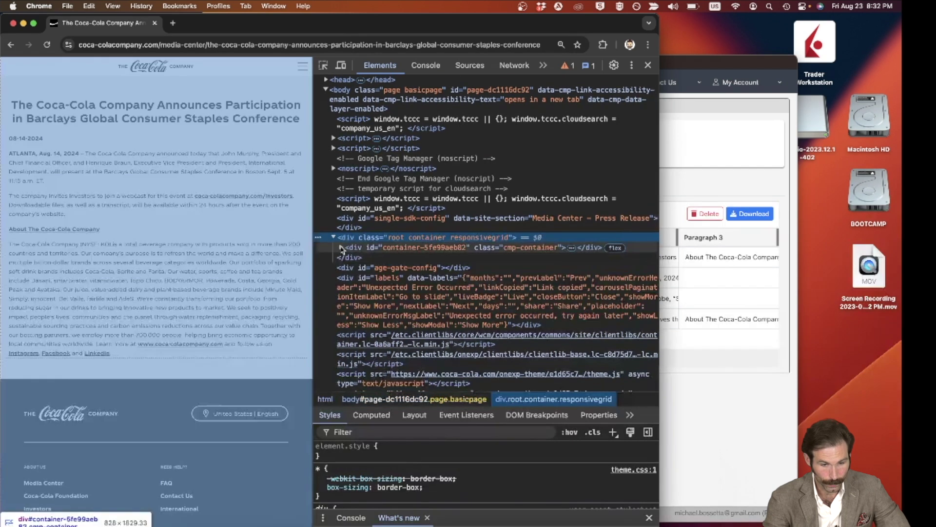
{"action": "left_click", "coordinate": [341, 248]}
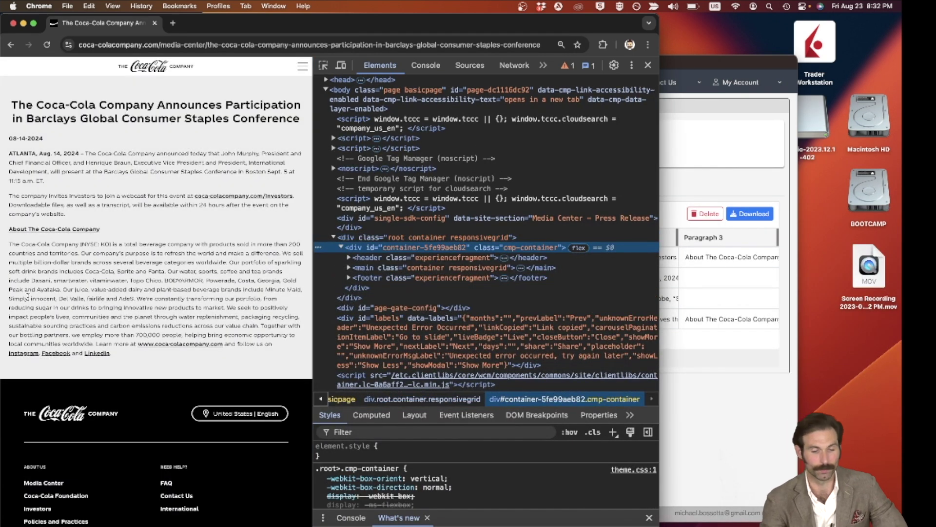
{"action": "left_click", "coordinate": [349, 270]}
{"action": "left_click", "coordinate": [349, 269]}
{"action": "scroll", "coordinate": [349, 270], "scroll_direction": "down", "scroll_amount": 1}
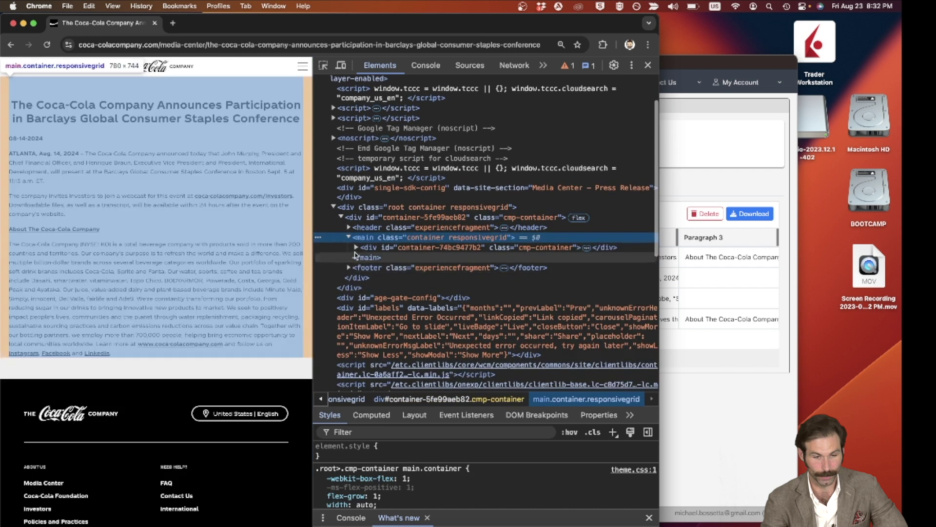
{"action": "left_click", "coordinate": [357, 248]}
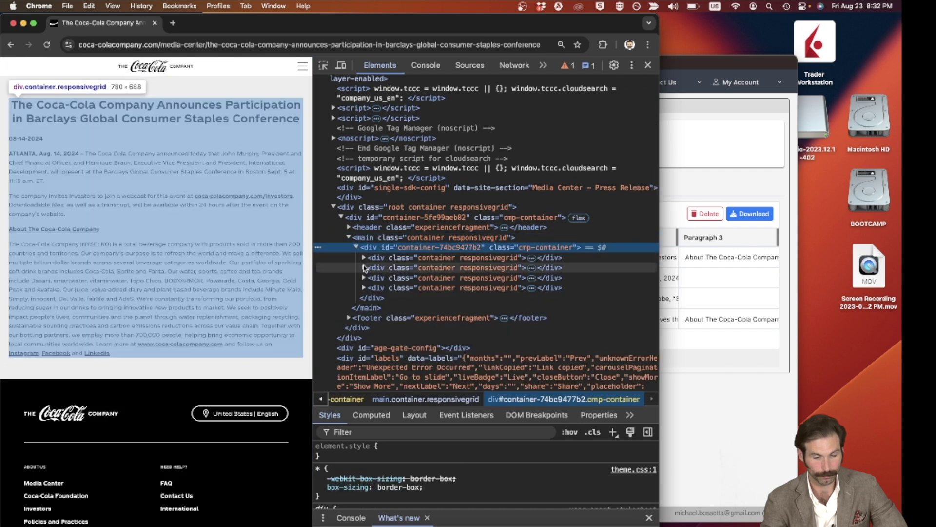
{"action": "left_click", "coordinate": [363, 268]}
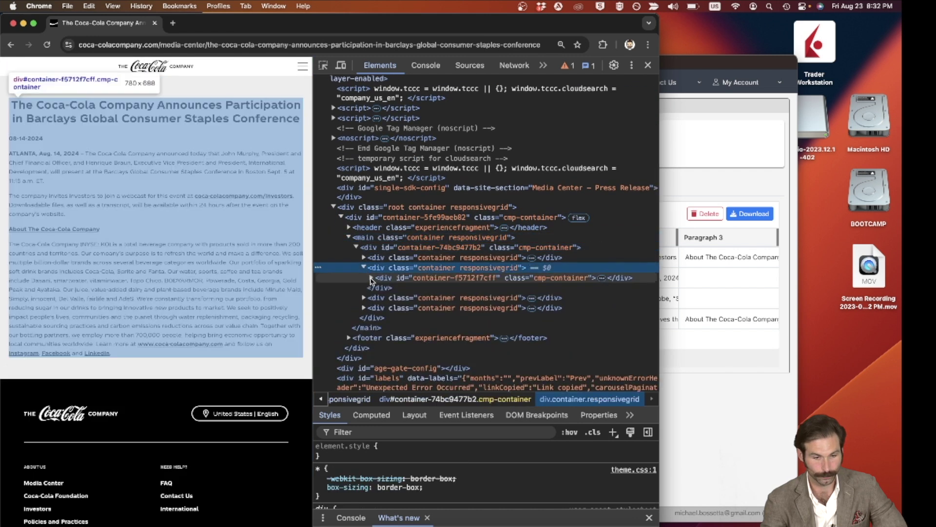
{"action": "left_click", "coordinate": [371, 278]}
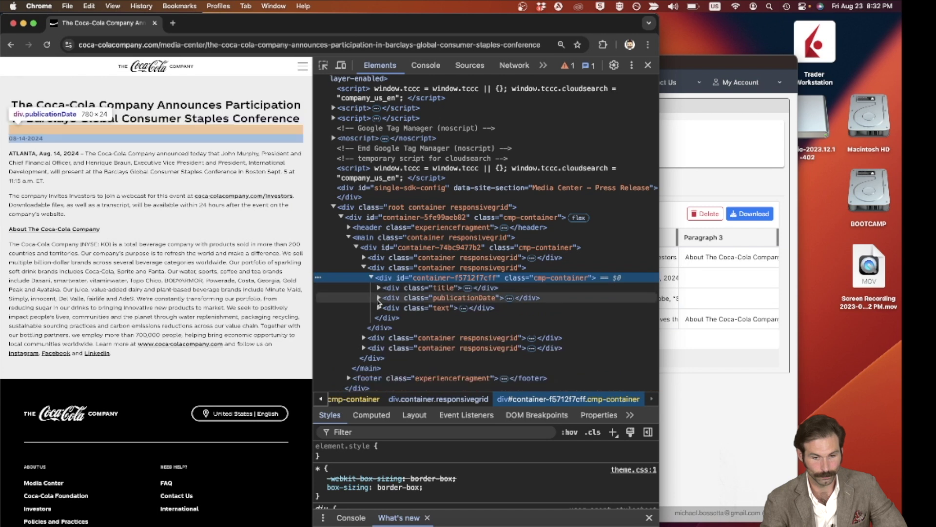
{"action": "left_click", "coordinate": [379, 308]}
Step: Expand the two responsivegrid containers that follow the article's text container and check what they hold
{"action": "scroll", "coordinate": [379, 308], "scroll_direction": "down", "scroll_amount": 10}
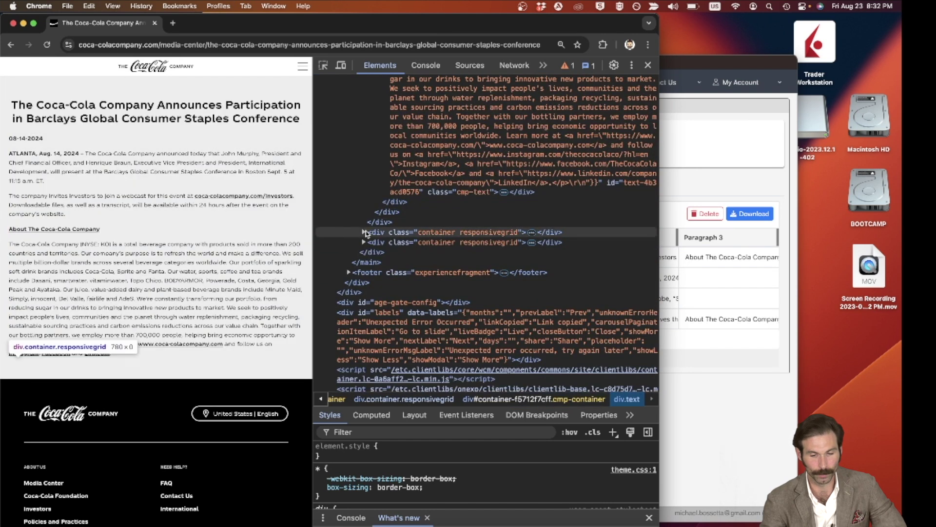
{"action": "left_click", "coordinate": [364, 233]}
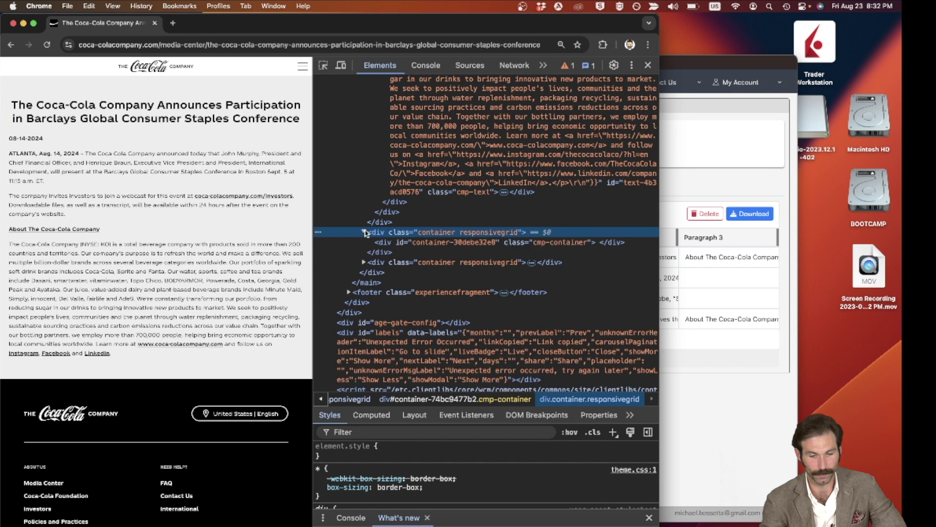
{"action": "left_click", "coordinate": [364, 262]}
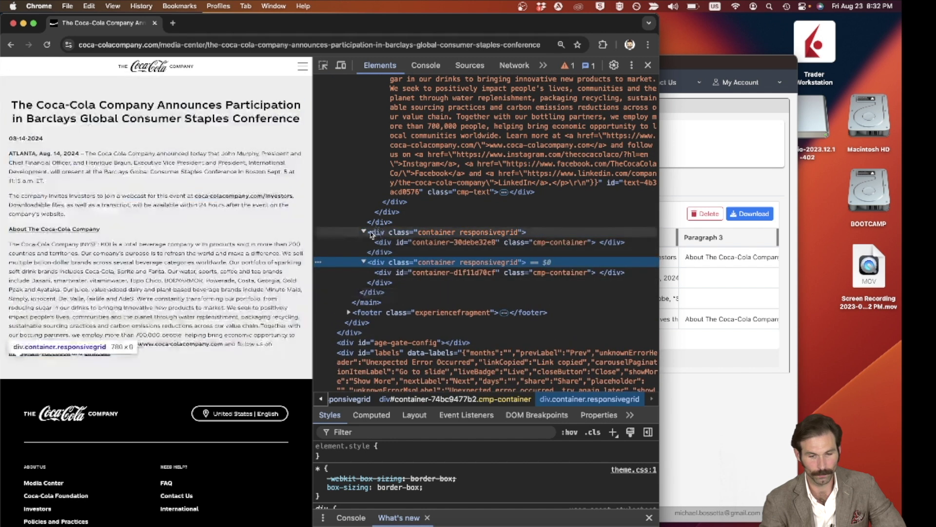
{"action": "scroll", "coordinate": [383, 214], "scroll_direction": "up", "scroll_amount": 2}
{"action": "scroll", "coordinate": [384, 196], "scroll_direction": "up", "scroll_amount": 10}
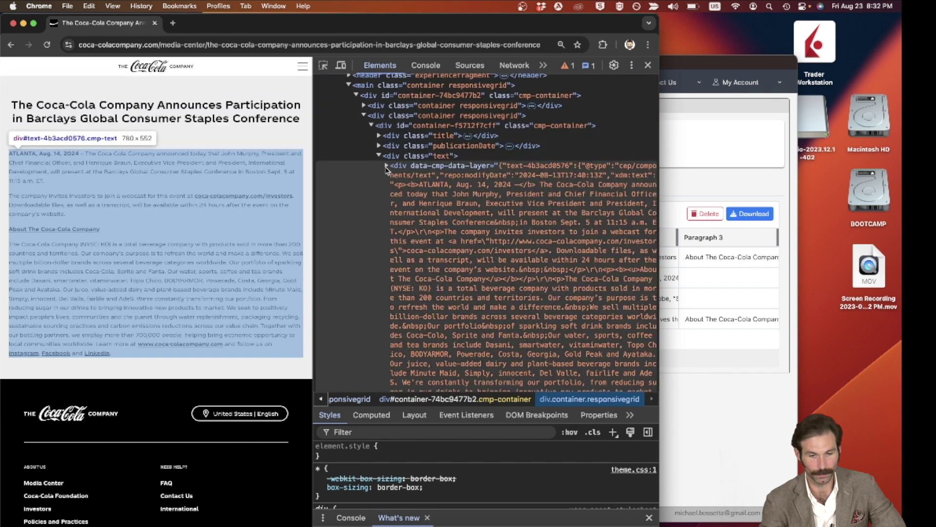
Step: Expand the cmp-text div, its first three paragraph elements and the bold element within the third paragraph
{"action": "left_click", "coordinate": [388, 166]}
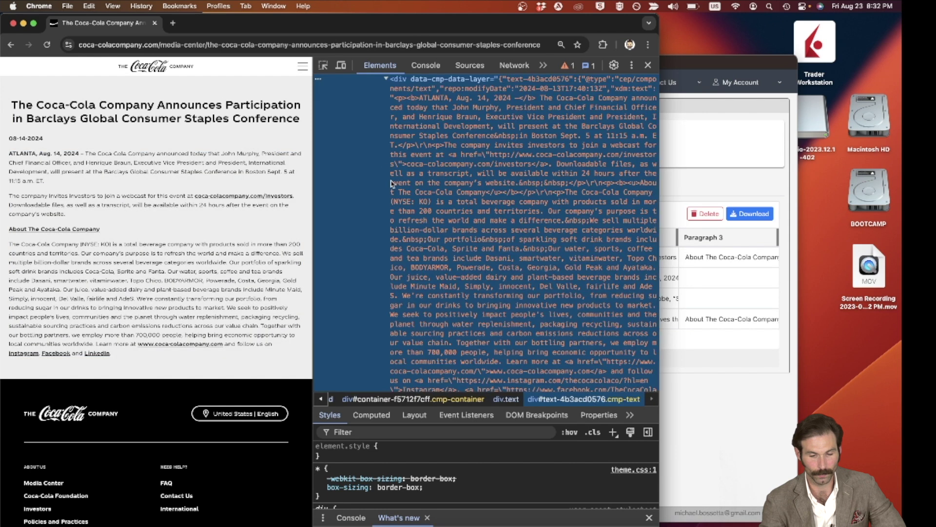
{"action": "scroll", "coordinate": [390, 180], "scroll_direction": "down", "scroll_amount": 12}
{"action": "left_click", "coordinate": [394, 189]}
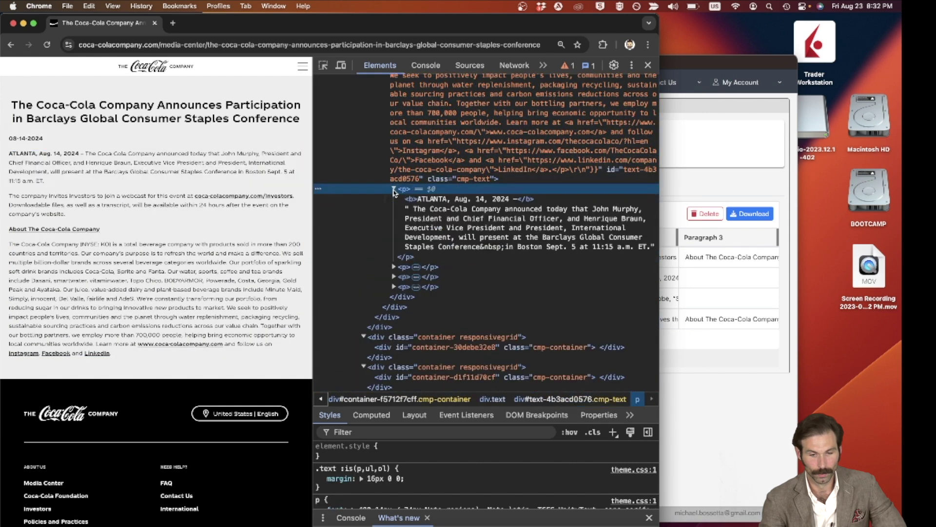
{"action": "left_click", "coordinate": [394, 267]}
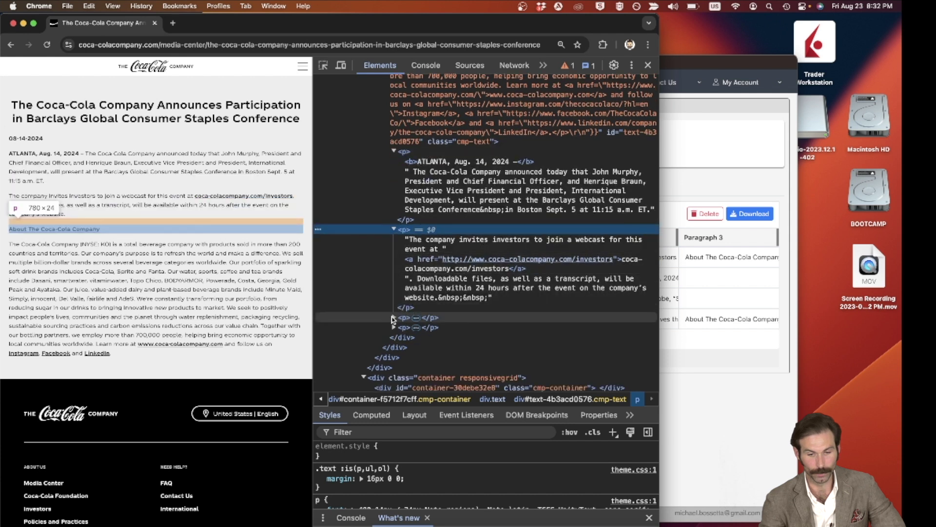
{"action": "left_click", "coordinate": [394, 317]}
{"action": "left_click", "coordinate": [402, 328]}
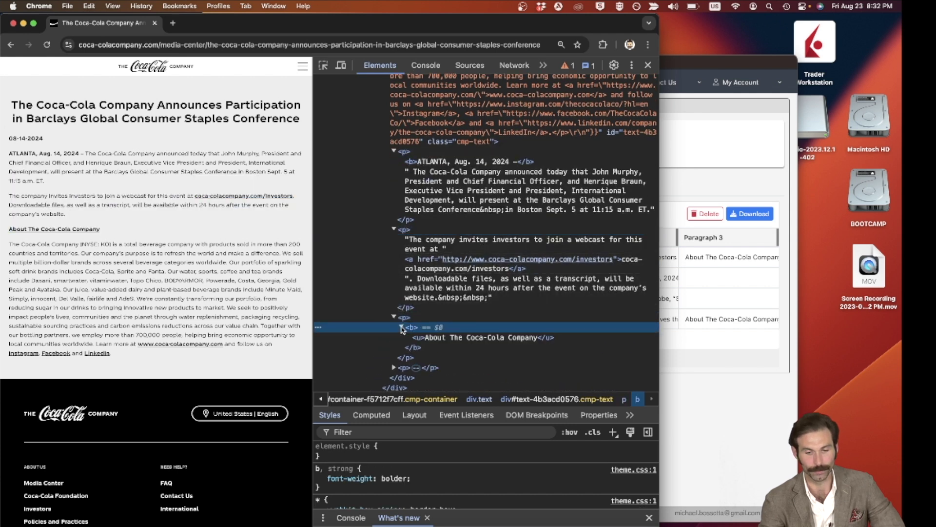
Step: Examine the cmp-text div's data layer and the bold dateline tag in its first paragraph, and switch back to the Data Miner results
{"action": "scroll", "coordinate": [442, 340], "scroll_direction": "up", "scroll_amount": 3}
{"action": "scroll", "coordinate": [441, 340], "scroll_direction": "up", "scroll_amount": 5}
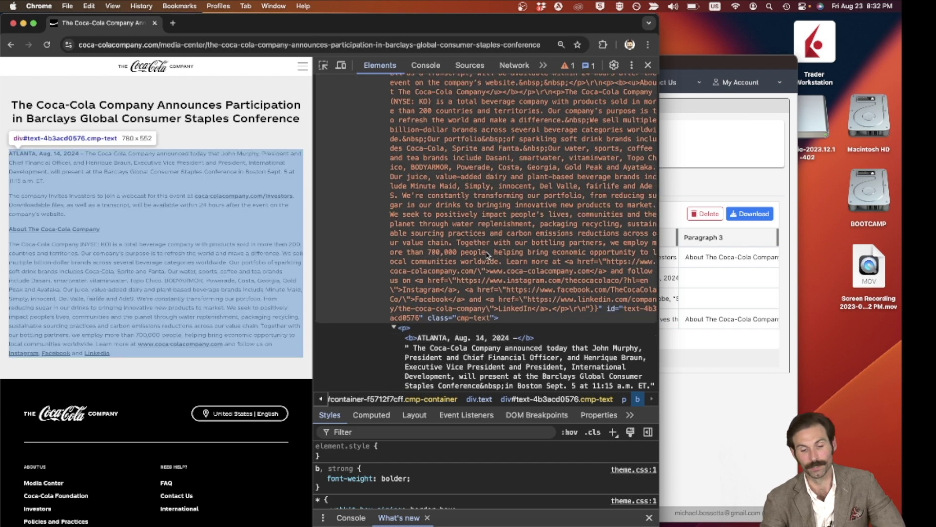
{"action": "scroll", "coordinate": [488, 255], "scroll_direction": "up", "scroll_amount": 5}
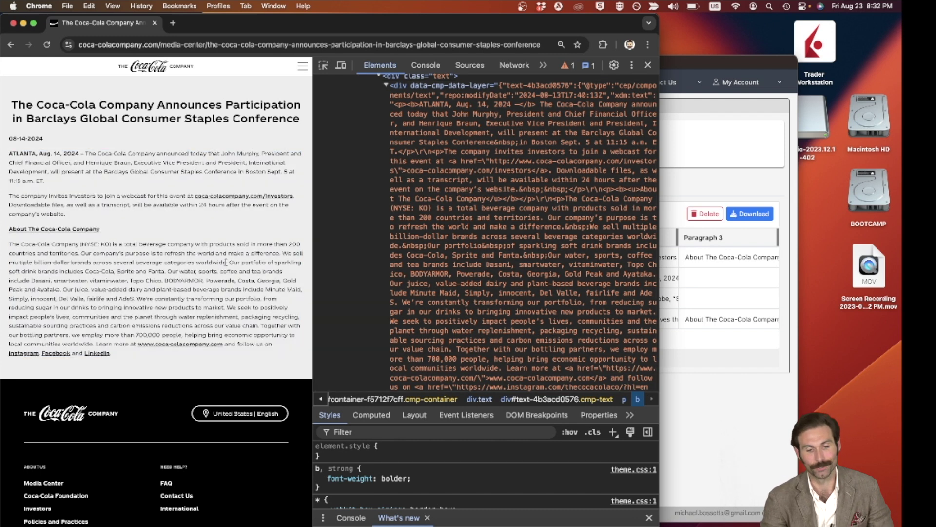
{"action": "scroll", "coordinate": [424, 348], "scroll_direction": "down", "scroll_amount": 6}
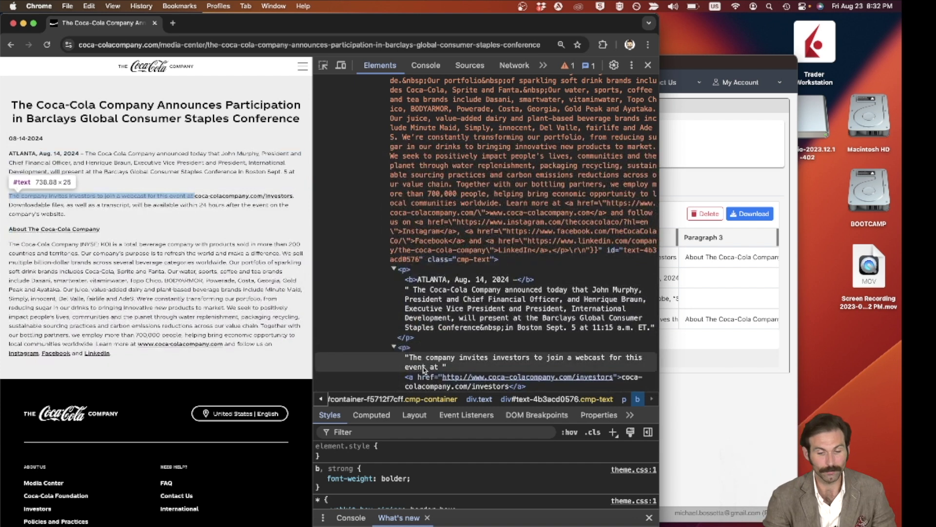
{"action": "scroll", "coordinate": [424, 341], "scroll_direction": "up", "scroll_amount": 2}
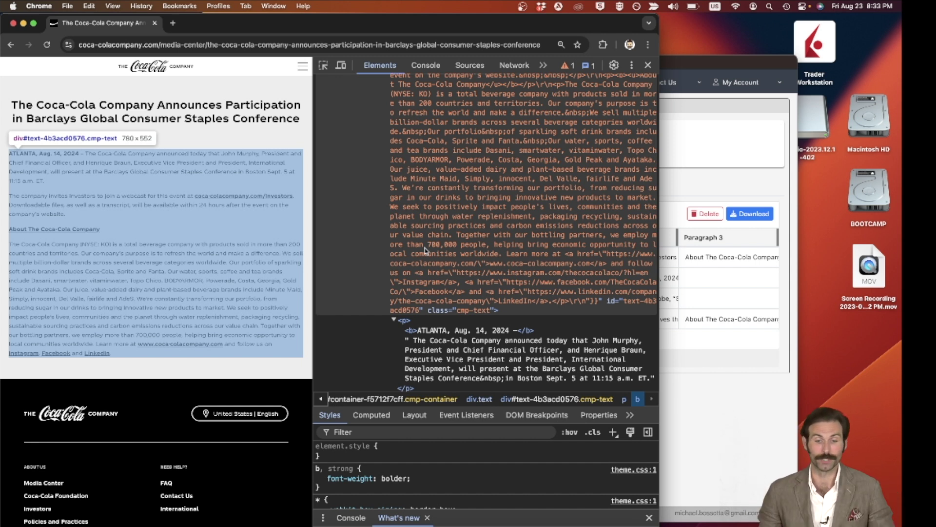
{"action": "scroll", "coordinate": [425, 250], "scroll_direction": "up", "scroll_amount": 5}
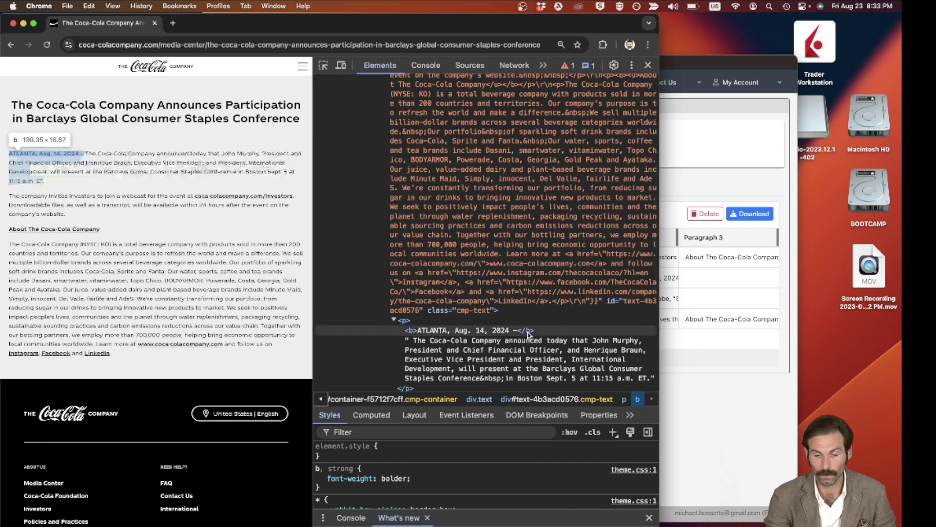
{"action": "left_click", "coordinate": [690, 417]}
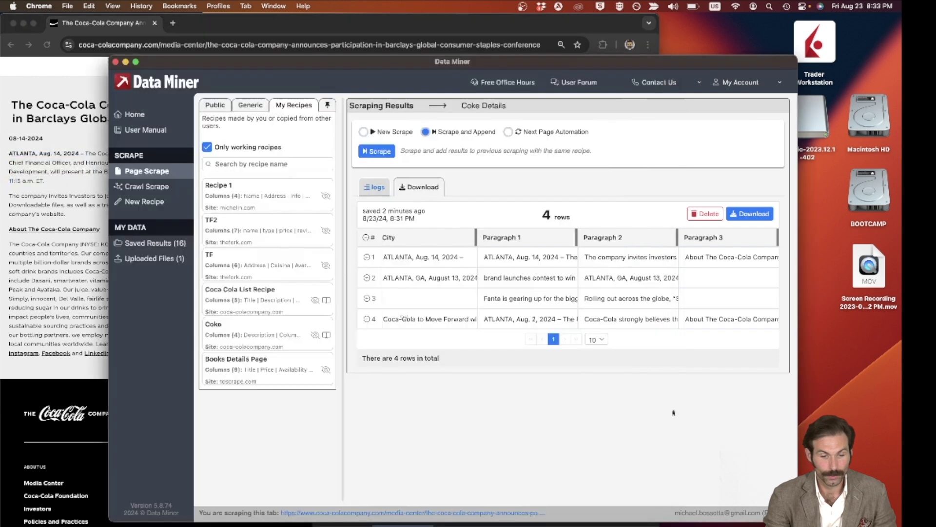
{"action": "mouse_move", "coordinate": [274, 198]}
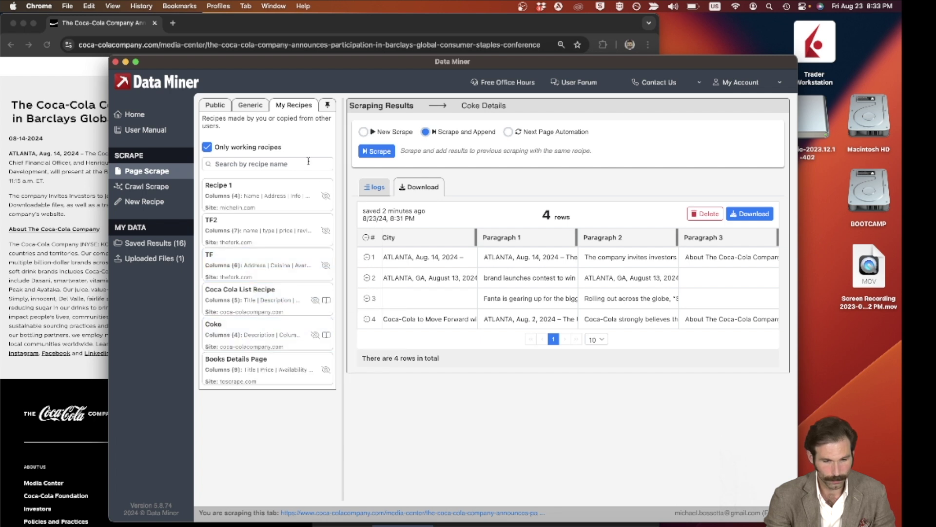
Step: Include non-working recipes in the recipe list, open Coke Details in the Recipe Creator and expand its columns
{"action": "left_click", "coordinate": [297, 104]}
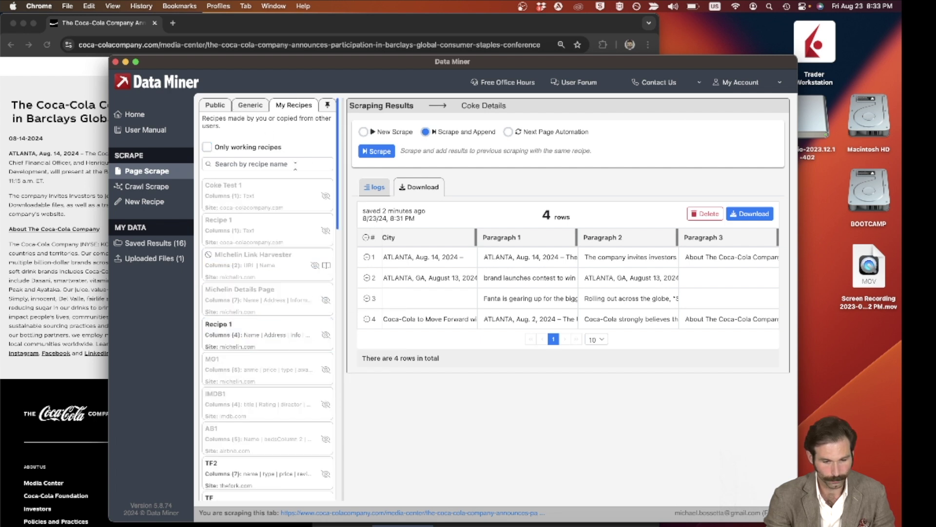
{"action": "scroll", "coordinate": [269, 296], "scroll_direction": "down", "scroll_amount": 6}
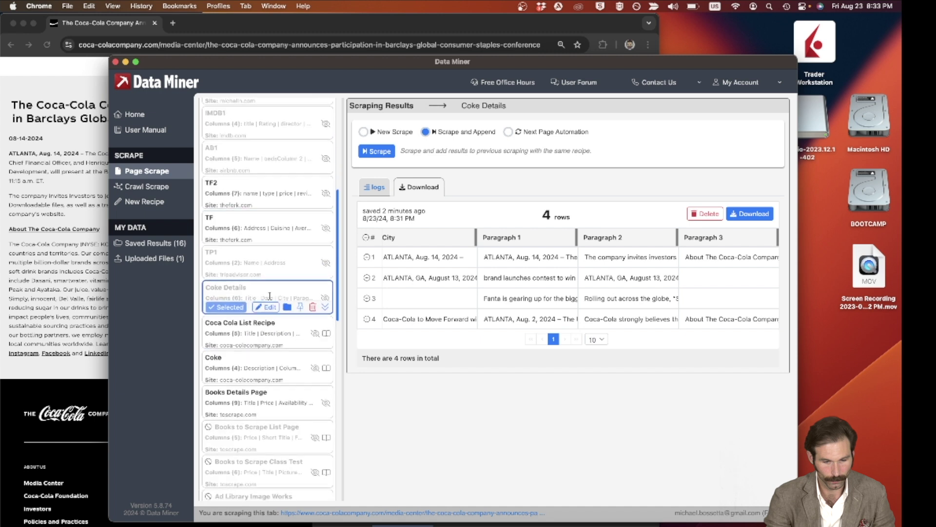
{"action": "left_click", "coordinate": [259, 308]}
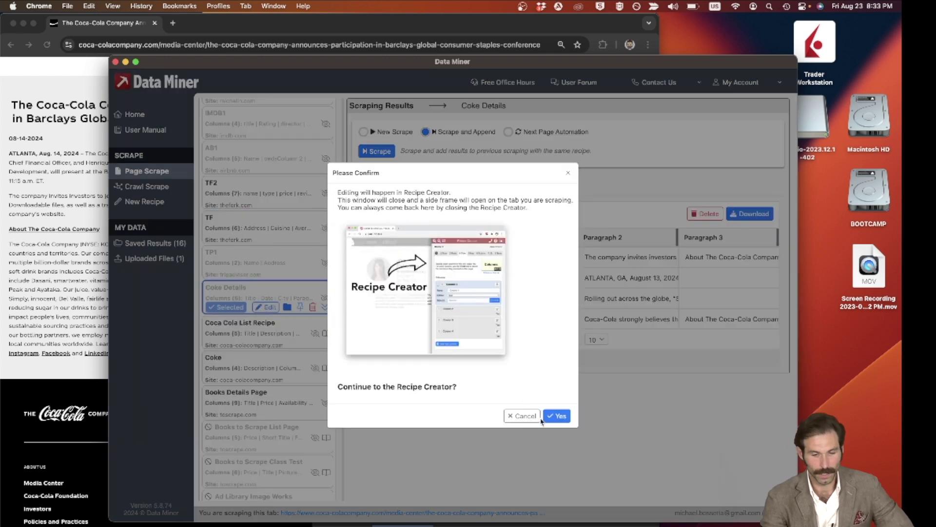
{"action": "left_click", "coordinate": [556, 416]}
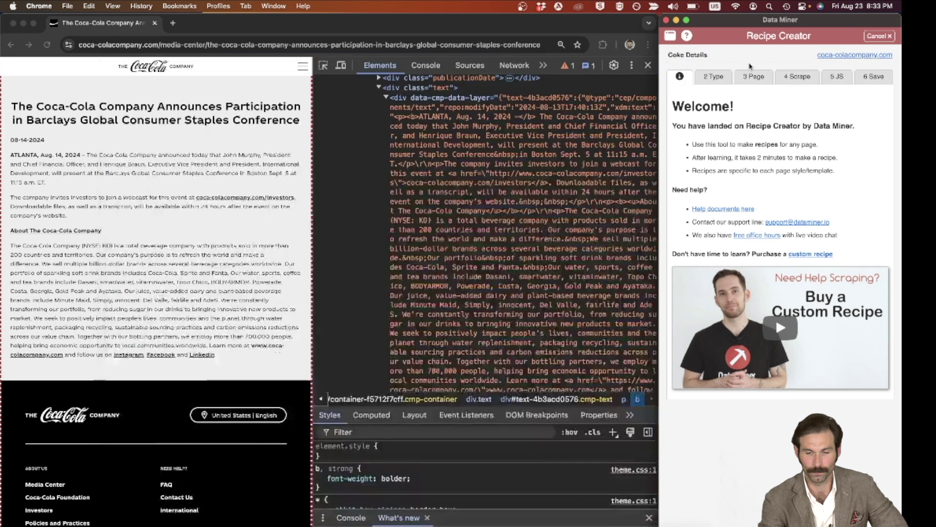
{"action": "left_click", "coordinate": [755, 76]}
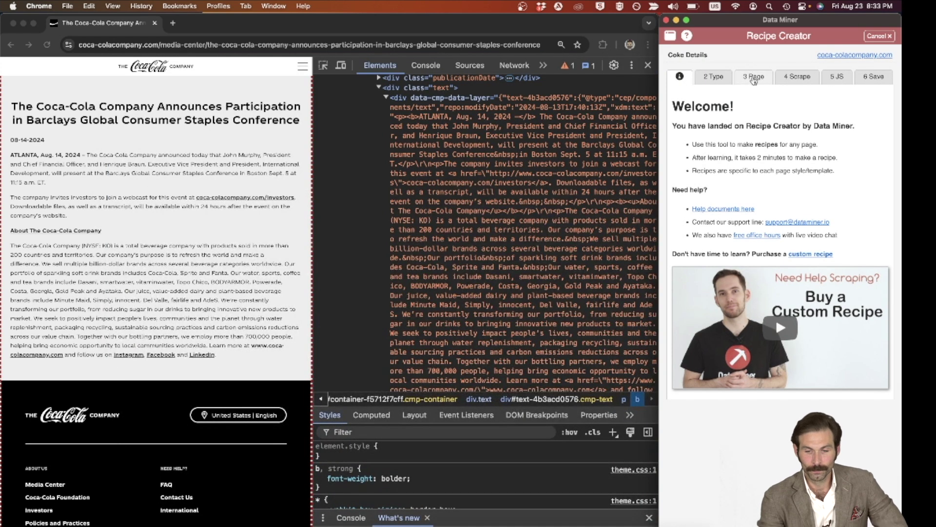
{"action": "left_click", "coordinate": [792, 81]}
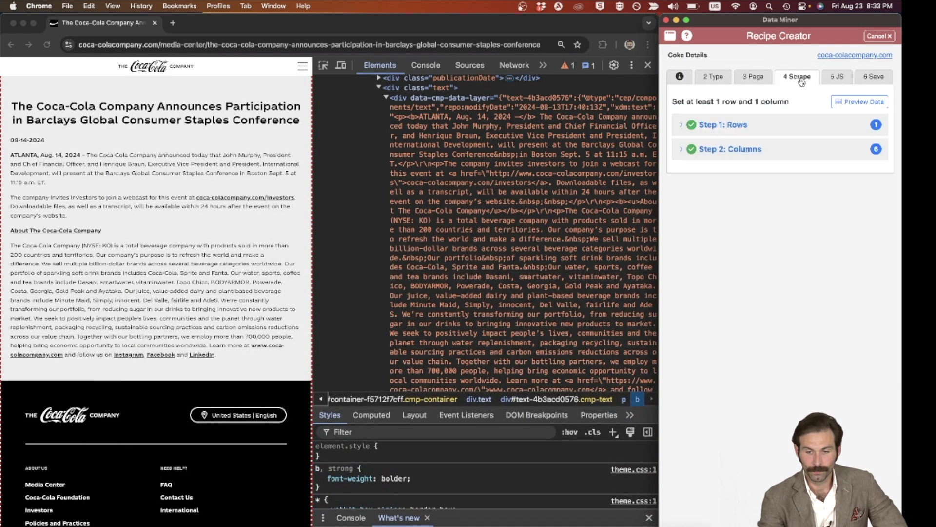
{"action": "left_click", "coordinate": [757, 153]}
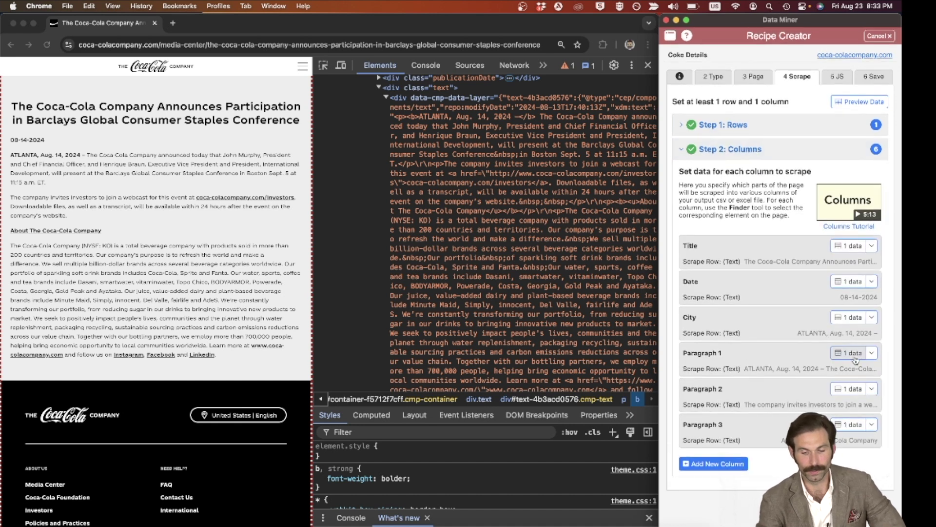
Step: Add a new column named Text to the Coke Details recipe
{"action": "left_click", "coordinate": [872, 354]}
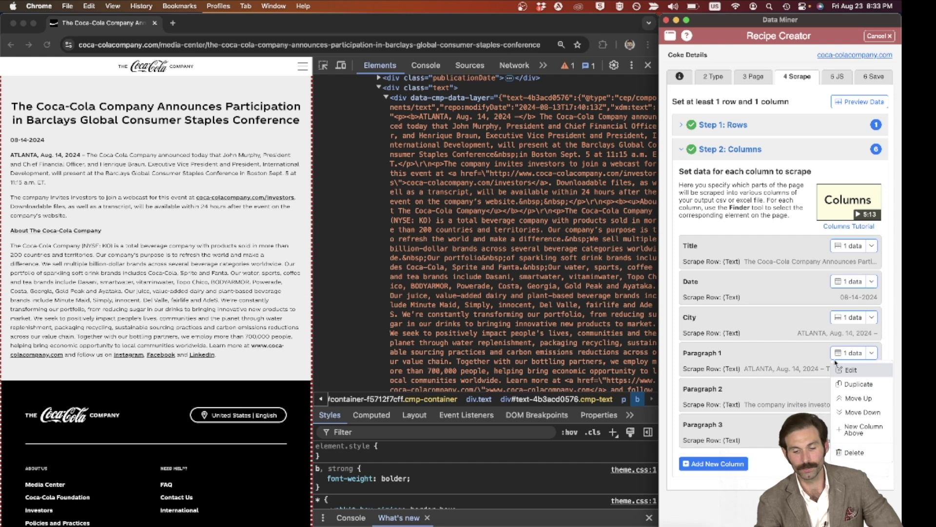
{"action": "left_click", "coordinate": [813, 353]}
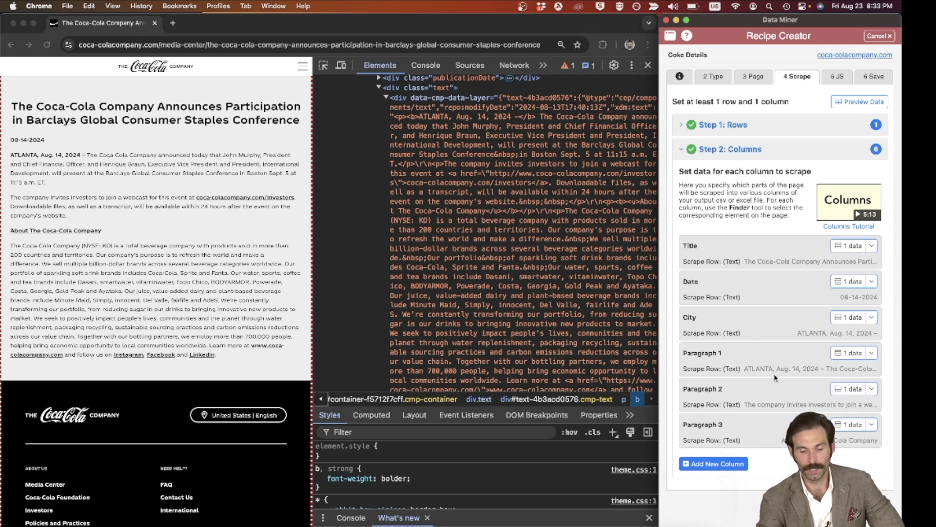
{"action": "left_click", "coordinate": [716, 466]}
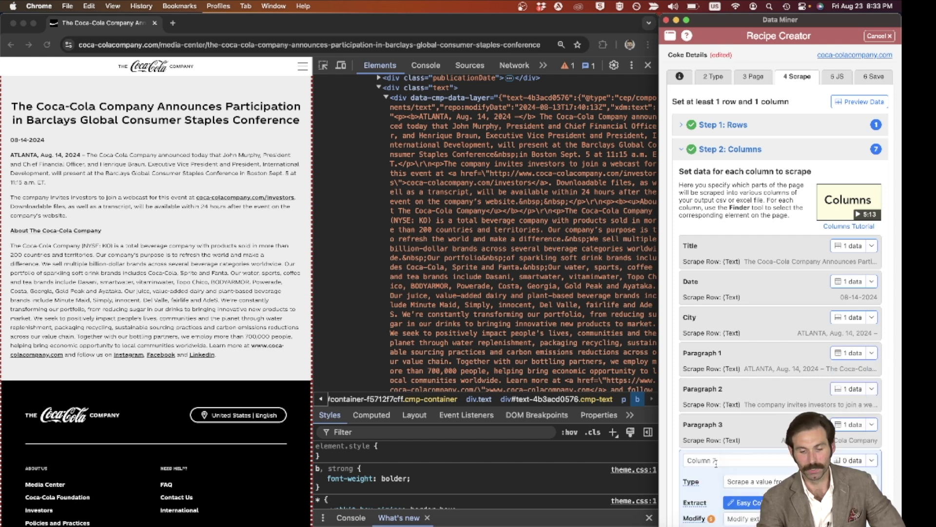
{"action": "scroll", "coordinate": [751, 438], "scroll_direction": "down", "scroll_amount": 3}
{"action": "left_click", "coordinate": [755, 396]}
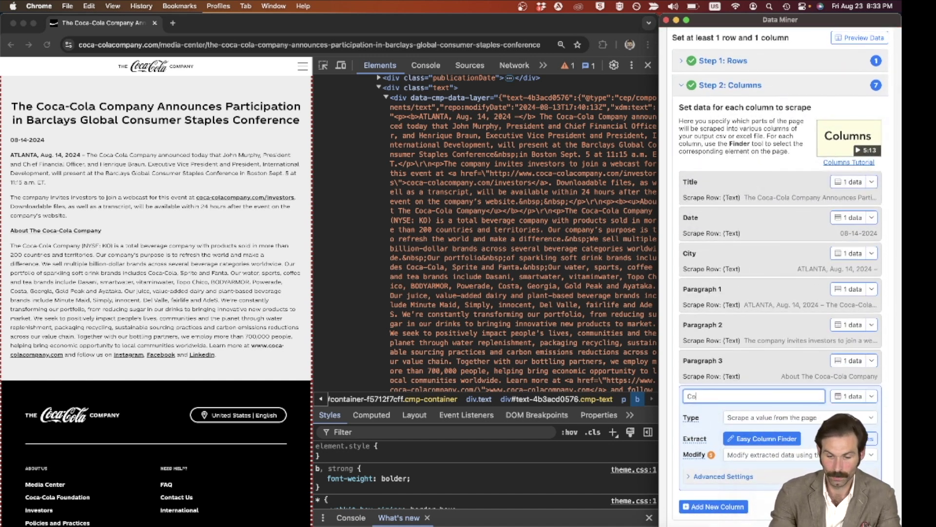
{"action": "key", "text": "BackSpace"}
{"action": "type", "text": "Te"}
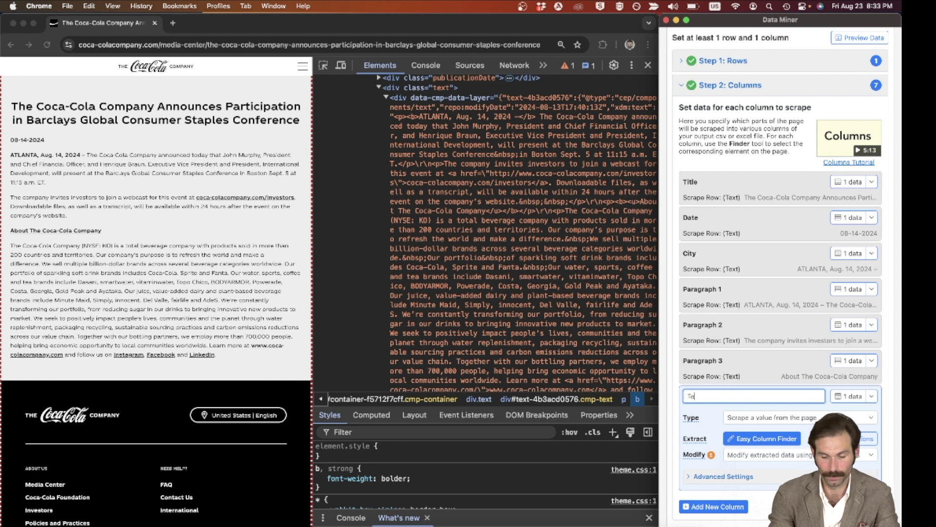
{"action": "type", "text": "e"}
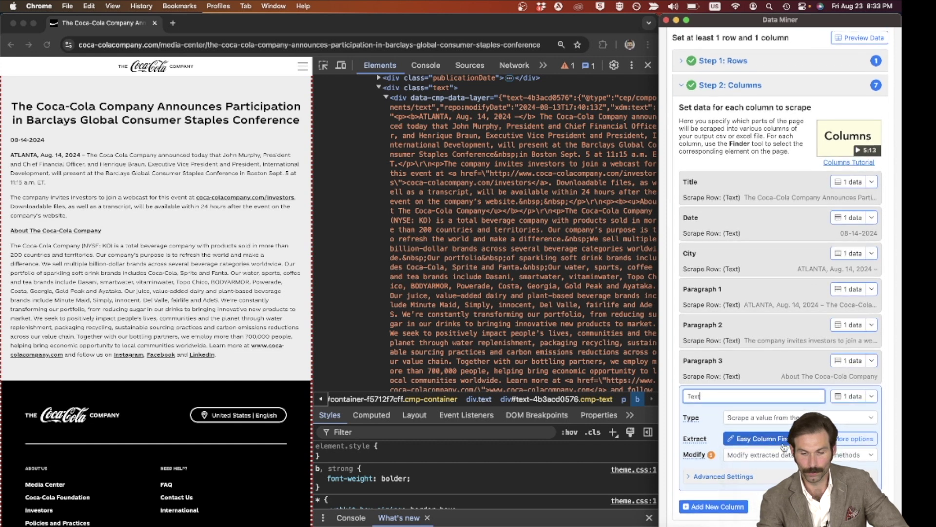
Step: Use the Easy Column Finder to make the Text column extract the text of the article's whole body block
{"action": "left_click", "coordinate": [758, 438]}
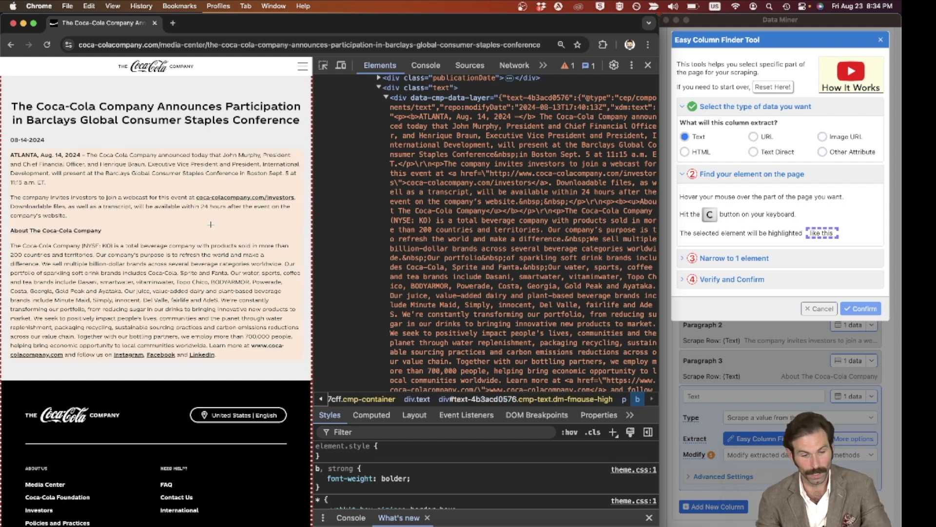
{"action": "key", "text": "c"}
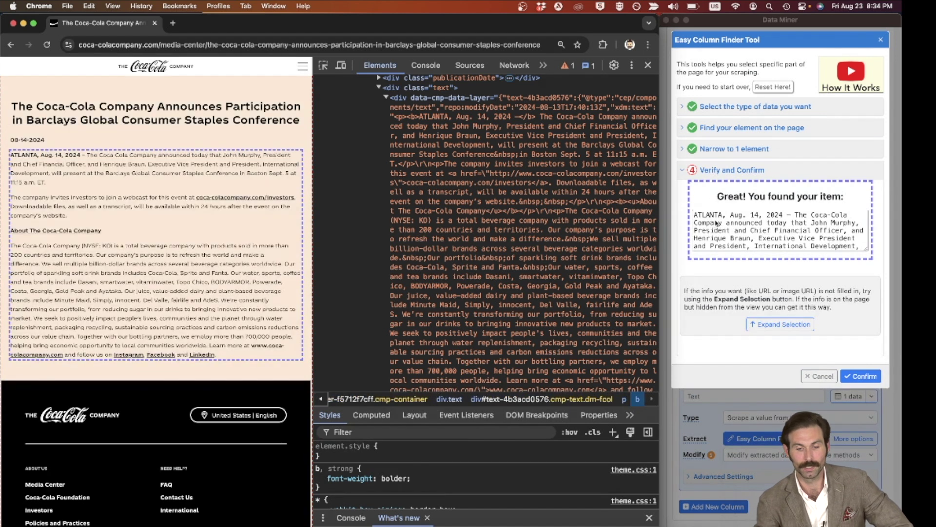
{"action": "left_click", "coordinate": [694, 215]}
{"action": "left_click_drag", "start_coordinate": [694, 215], "coordinate": [726, 234]}
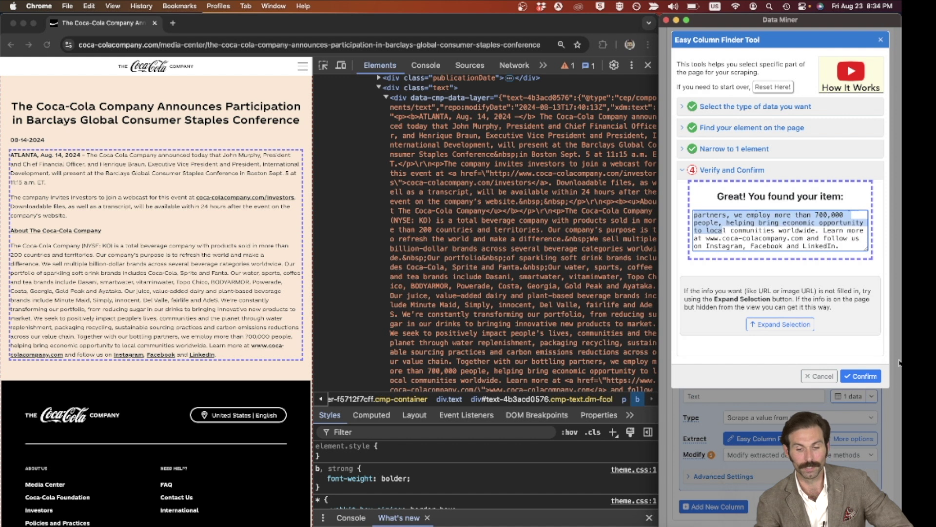
{"action": "left_click", "coordinate": [864, 379]}
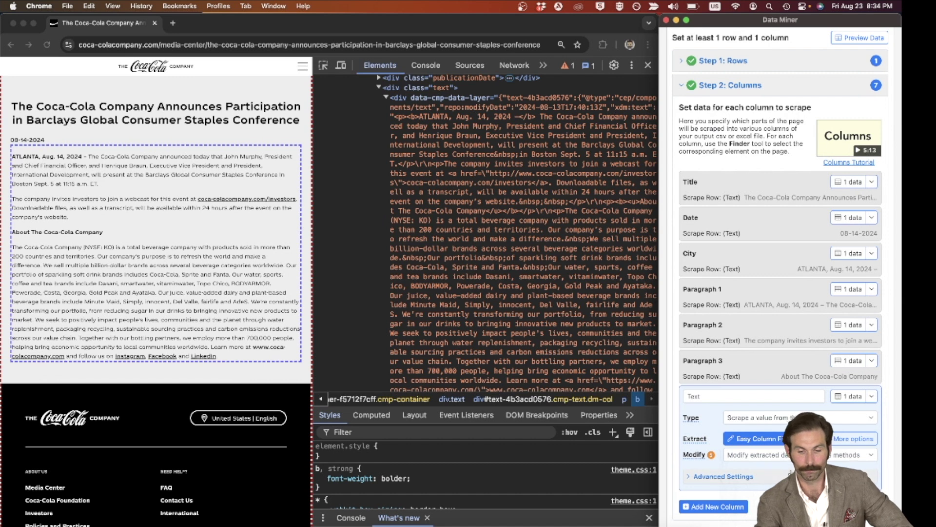
Step: Delete the Paragraph 1, Paragraph 2 and Paragraph 3 columns from the recipe
{"action": "left_click", "coordinate": [872, 288]}
{"action": "left_click", "coordinate": [852, 384]}
{"action": "left_click", "coordinate": [805, 301]}
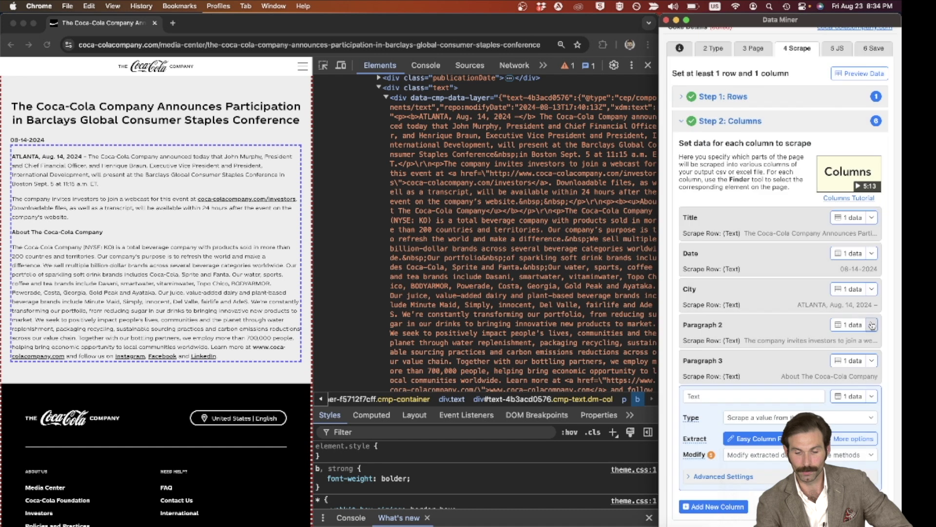
{"action": "left_click", "coordinate": [871, 324]}
{"action": "left_click", "coordinate": [858, 423]}
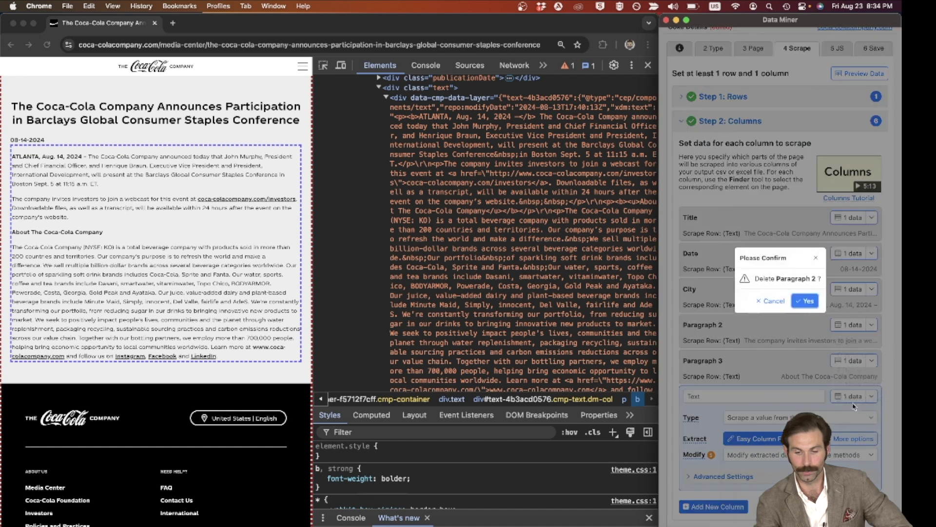
{"action": "left_click", "coordinate": [805, 301]}
{"action": "left_click", "coordinate": [871, 356]}
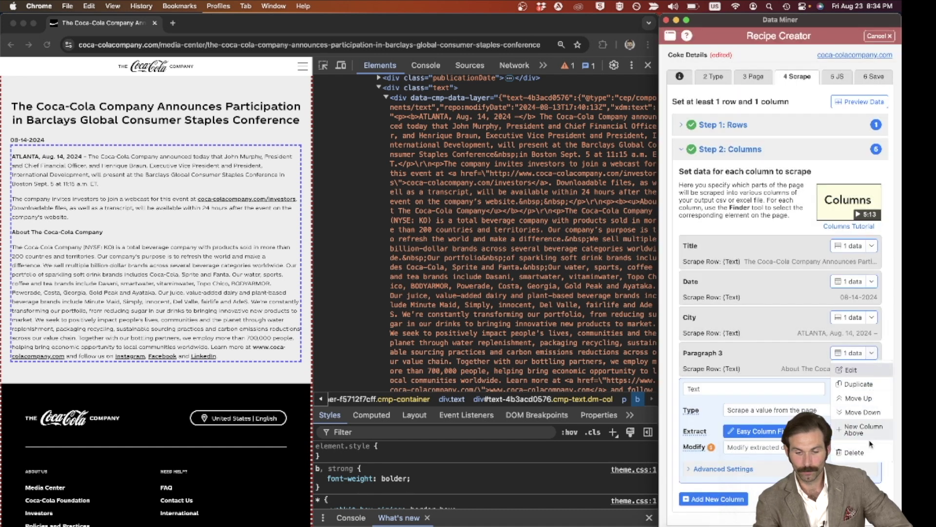
{"action": "left_click", "coordinate": [858, 455]}
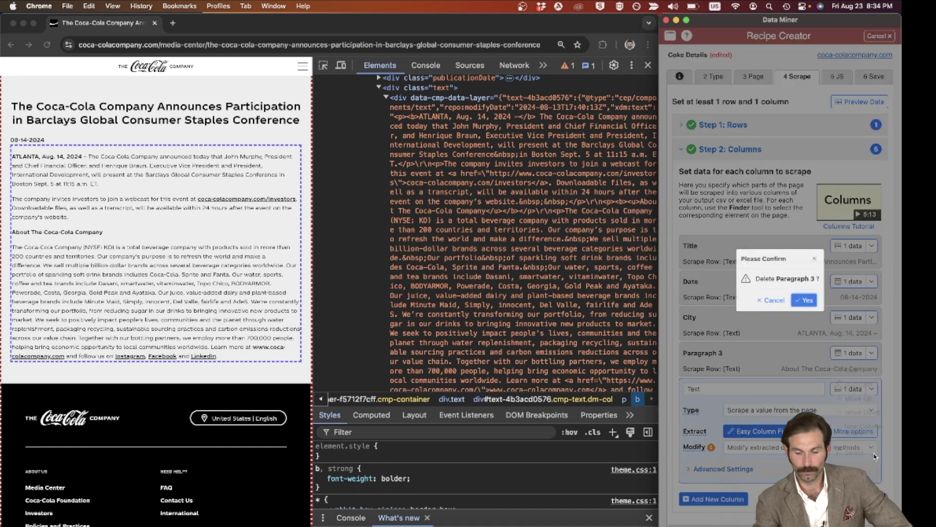
{"action": "left_click", "coordinate": [803, 299]}
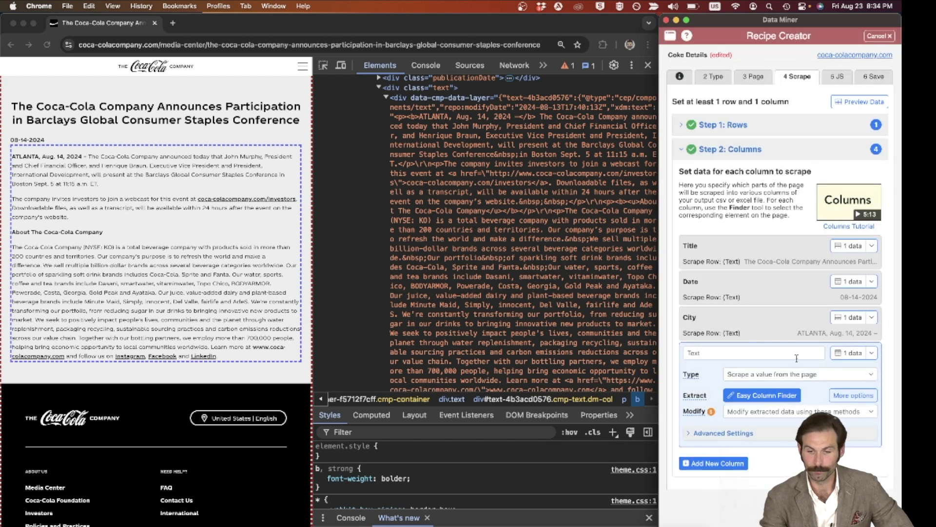
Step: Save the edited Coke Details recipe over its previous version, keeping it not shared
{"action": "left_click", "coordinate": [873, 77]}
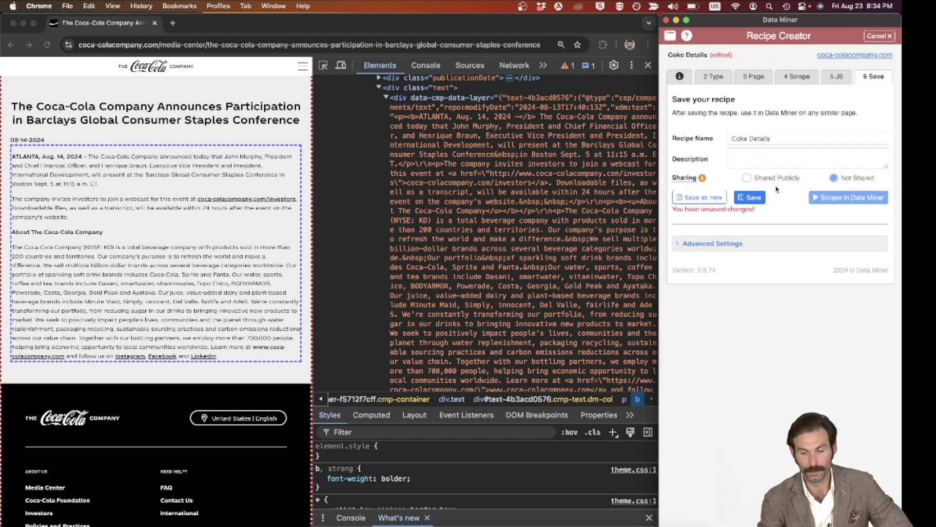
{"action": "left_click", "coordinate": [752, 199]}
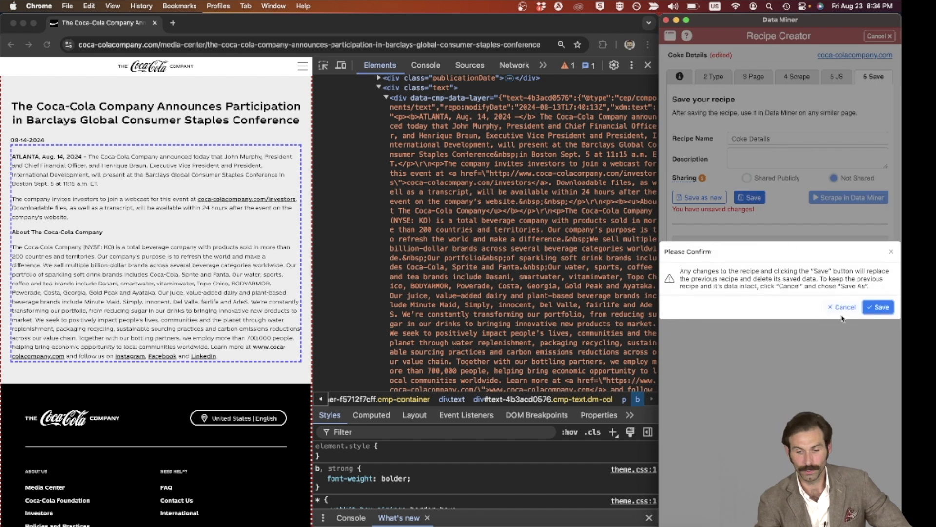
{"action": "left_click", "coordinate": [878, 306]}
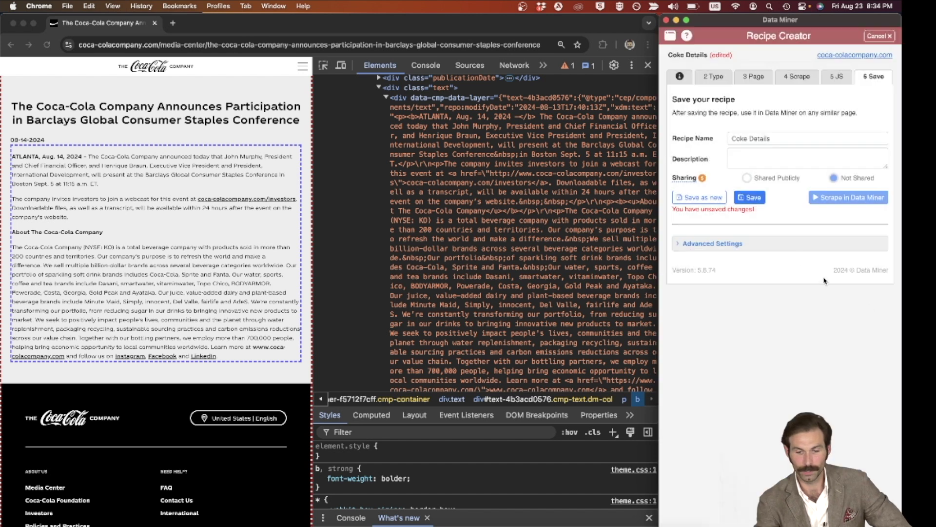
{"action": "left_click", "coordinate": [764, 197]}
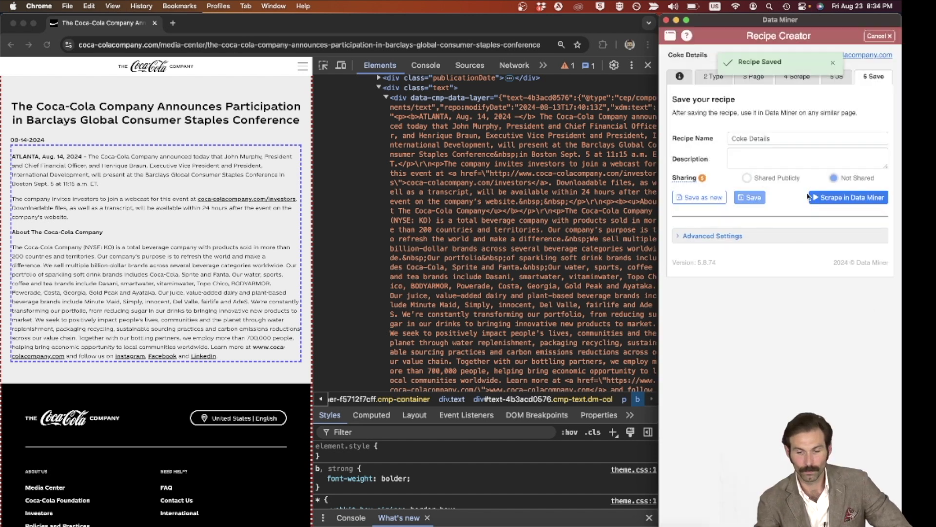
Step: Run a new page scrape of the article with the Coke Details recipe and read the full Text result
{"action": "left_click", "coordinate": [824, 198]}
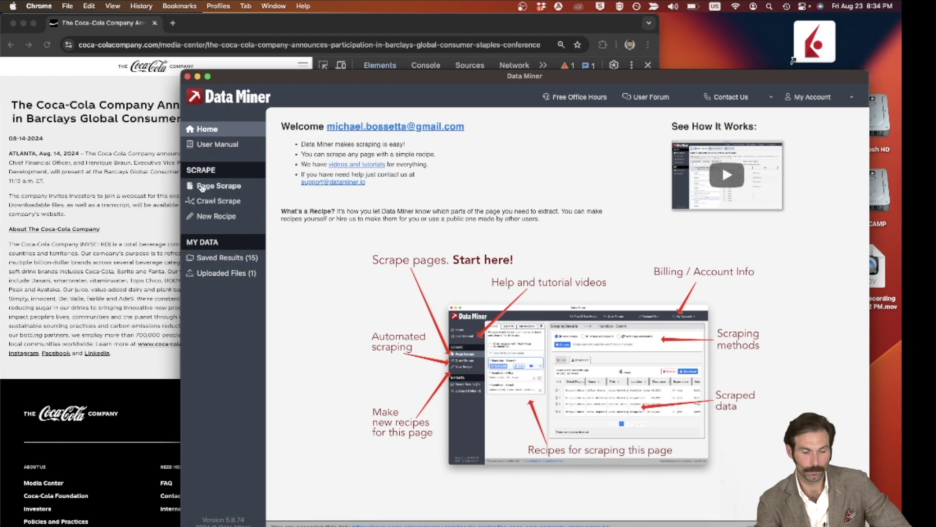
{"action": "left_click", "coordinate": [205, 188]}
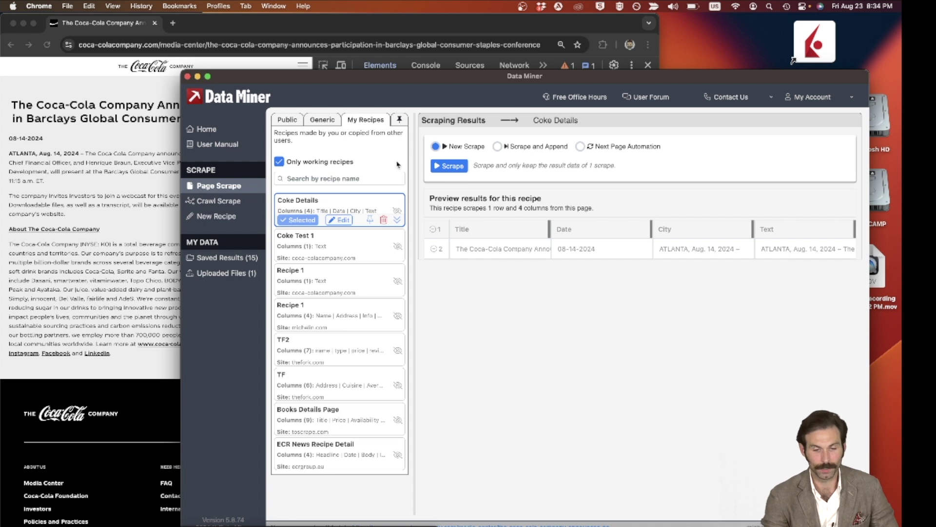
{"action": "left_click", "coordinate": [449, 166]}
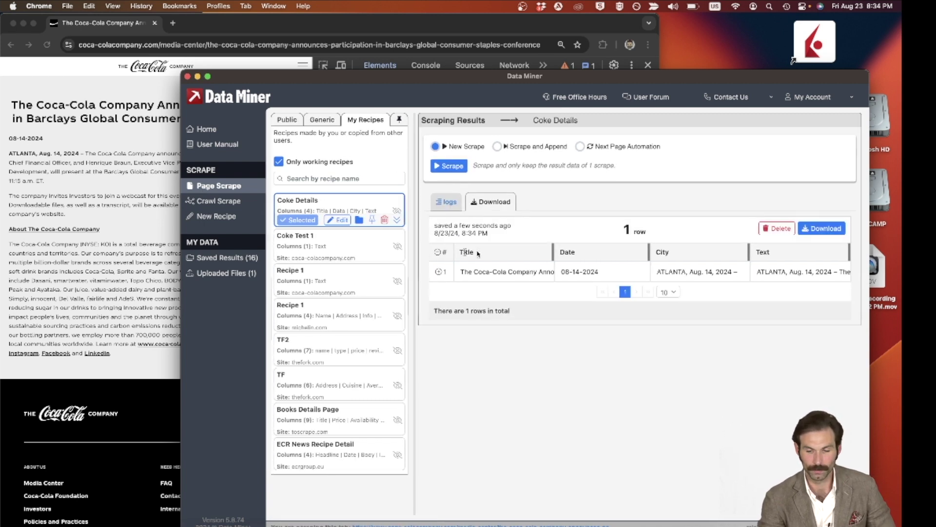
{"action": "left_click", "coordinate": [761, 274]}
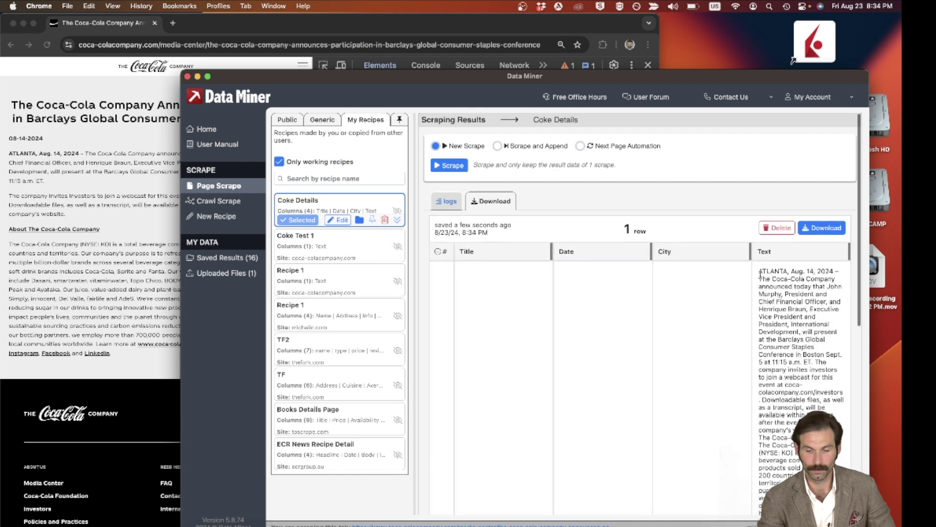
{"action": "scroll", "coordinate": [761, 274], "scroll_direction": "down", "scroll_amount": 8}
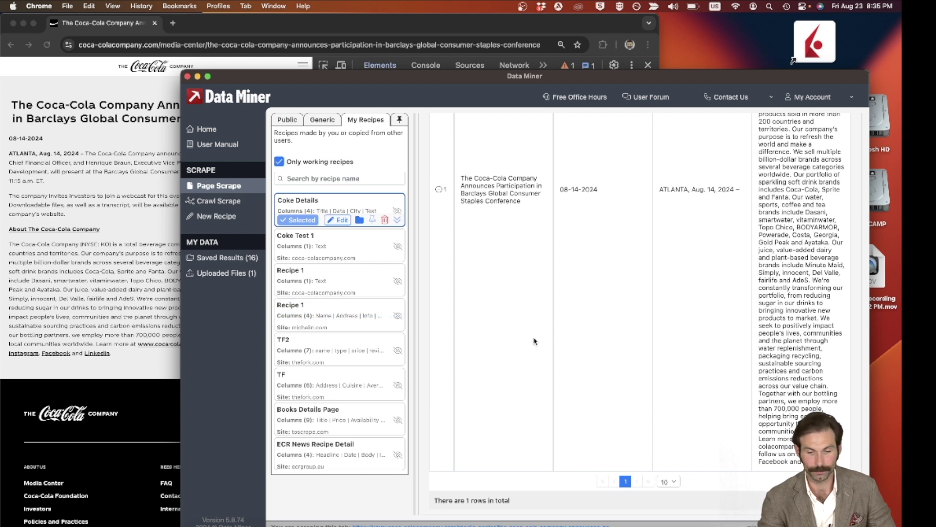
{"action": "scroll", "coordinate": [534, 342], "scroll_direction": "up", "scroll_amount": 8}
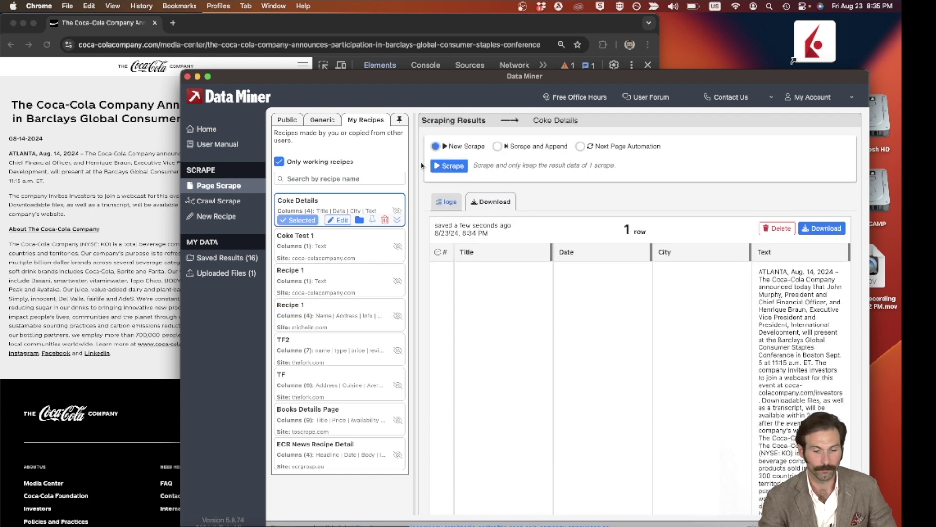
Step: Switch to Scrape and Append, and replace the duplicated Coke Details data set with a fresh scrape of the article
{"action": "left_click", "coordinate": [498, 147]}
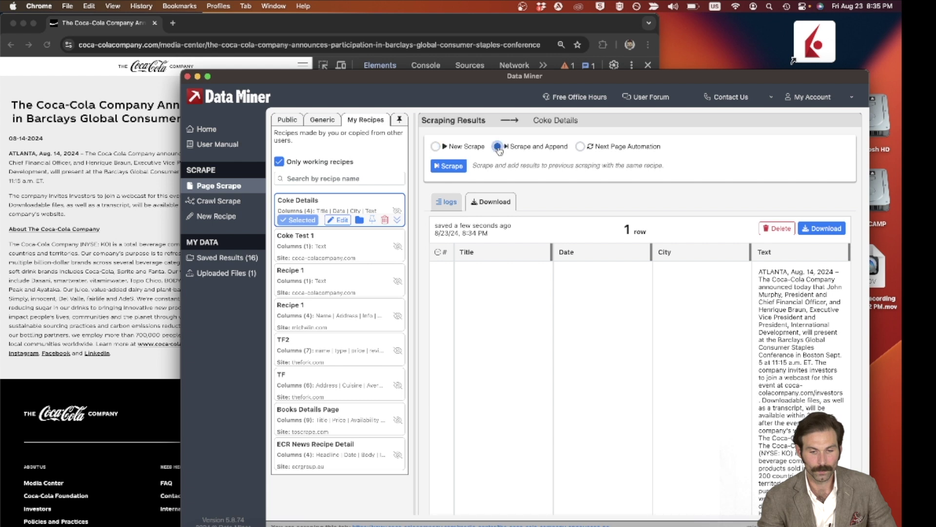
{"action": "left_click", "coordinate": [451, 167]}
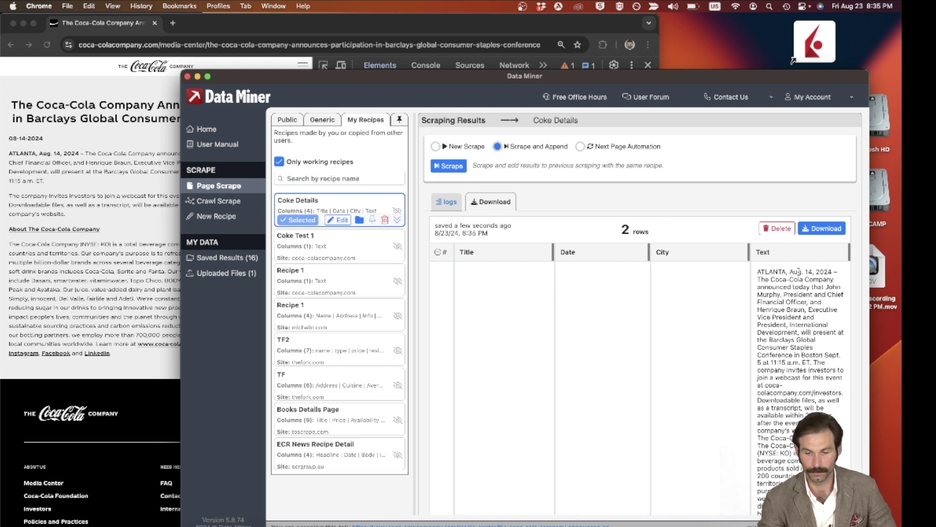
{"action": "left_click", "coordinate": [778, 228]}
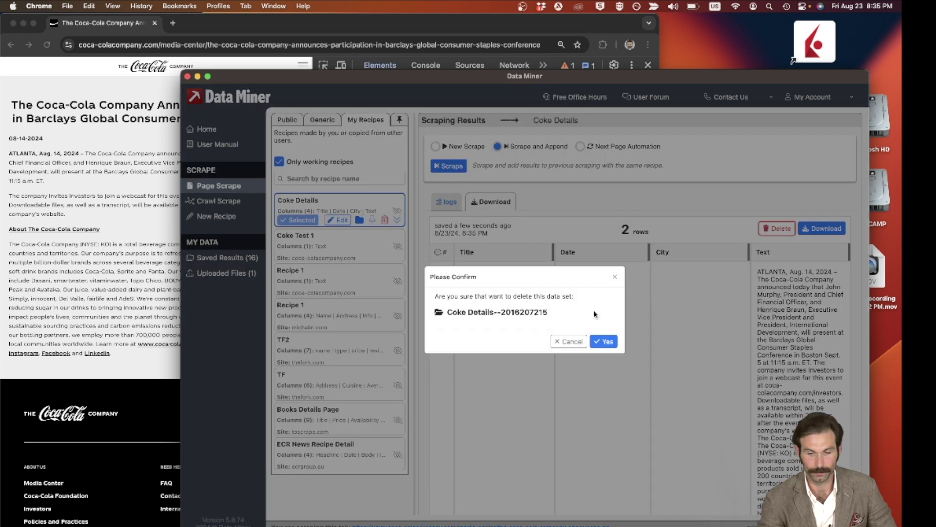
{"action": "left_click", "coordinate": [605, 341]}
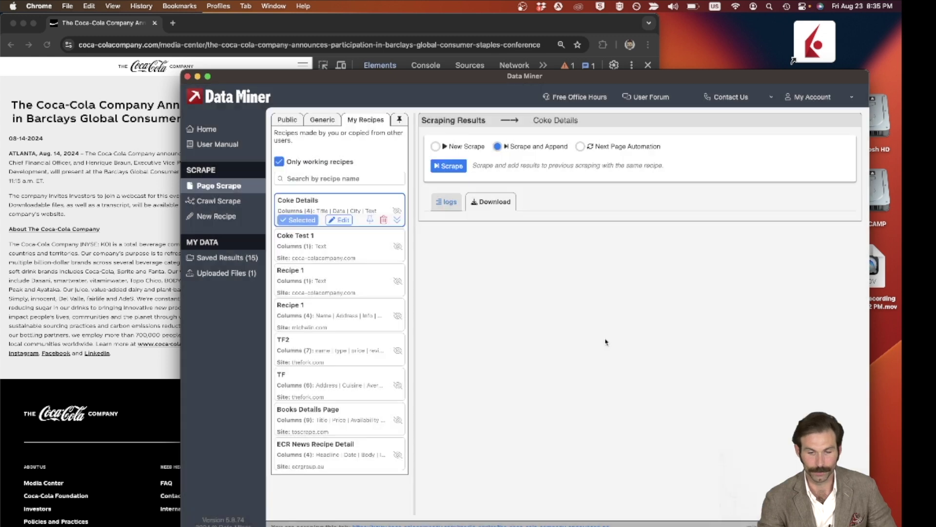
{"action": "left_click", "coordinate": [459, 170]}
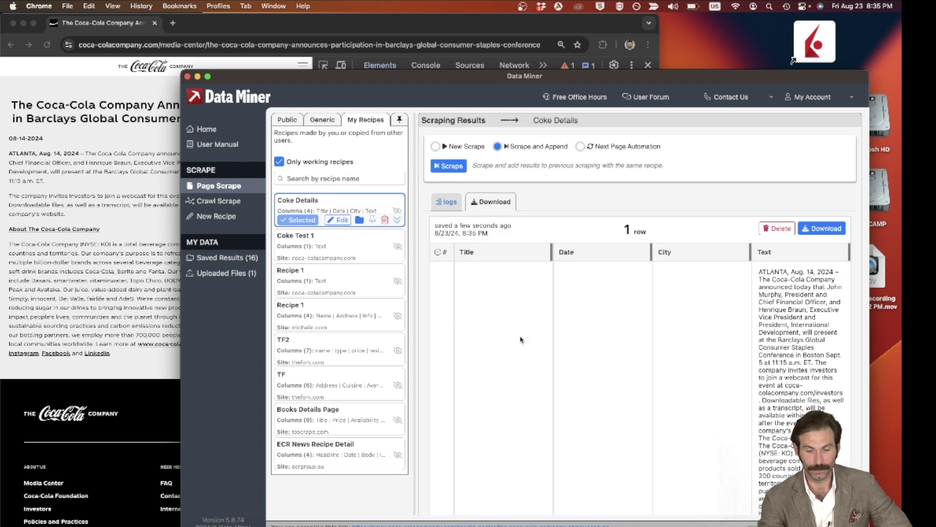
Step: Return to the Media Center listing in the browser and open the vitaminwater Paint Your Rent article
{"action": "left_click", "coordinate": [78, 214]}
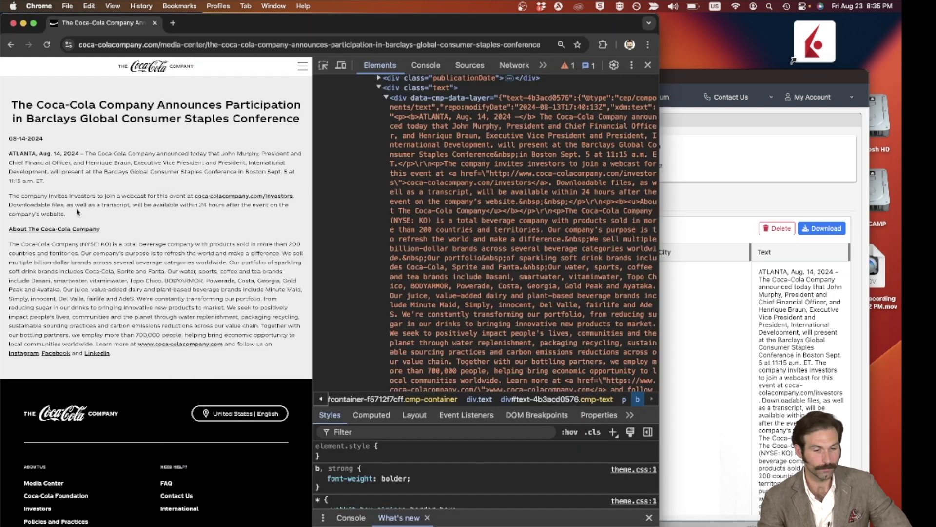
{"action": "left_click", "coordinate": [10, 46]}
{"action": "scroll", "coordinate": [107, 298], "scroll_direction": "down", "scroll_amount": 10}
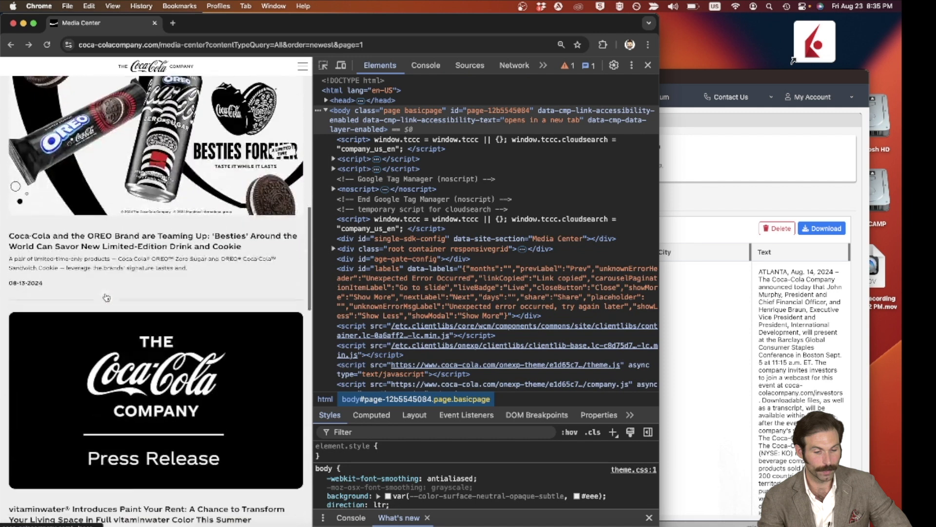
{"action": "scroll", "coordinate": [107, 298], "scroll_direction": "down", "scroll_amount": 3}
{"action": "left_click", "coordinate": [100, 292]}
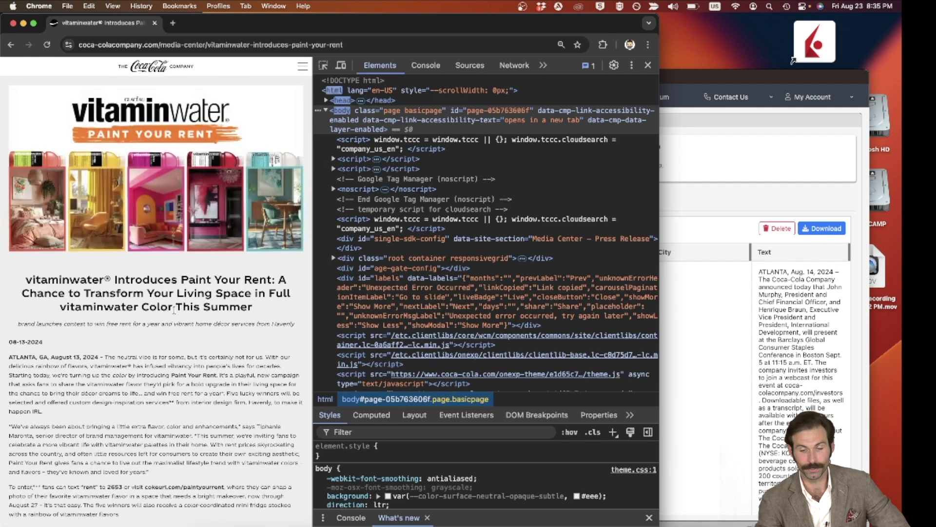
Step: Append a scrape of the open vitaminwater article to the Coke Details results in Data Miner and expand its row
{"action": "left_click", "coordinate": [715, 248]}
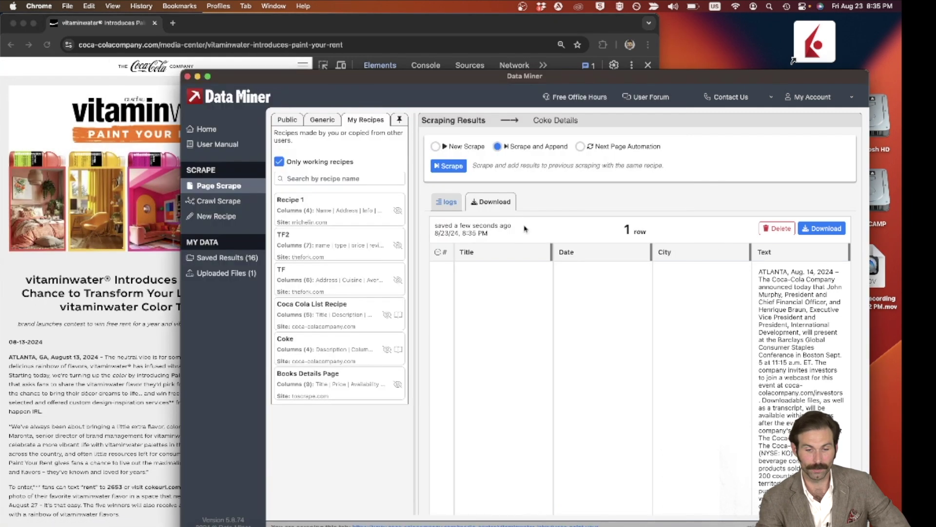
{"action": "left_click", "coordinate": [451, 166]}
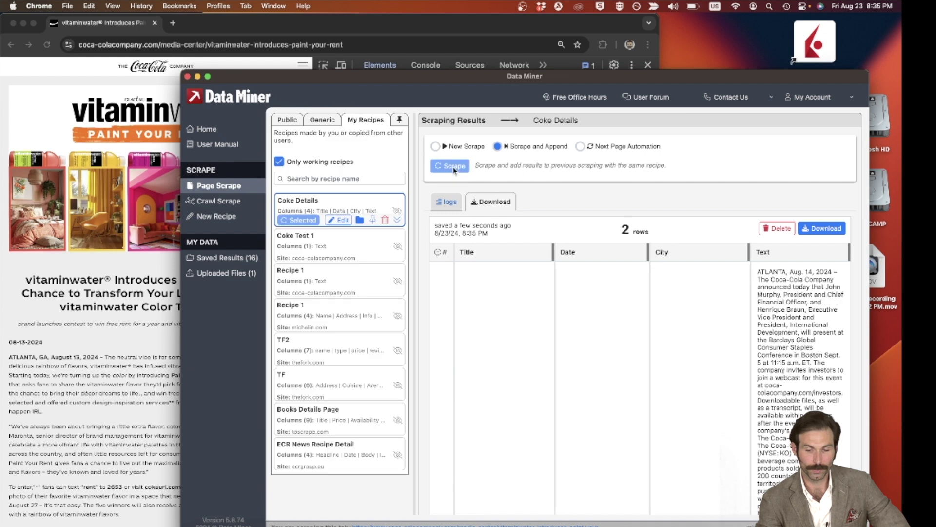
{"action": "scroll", "coordinate": [608, 349], "scroll_direction": "down", "scroll_amount": 8}
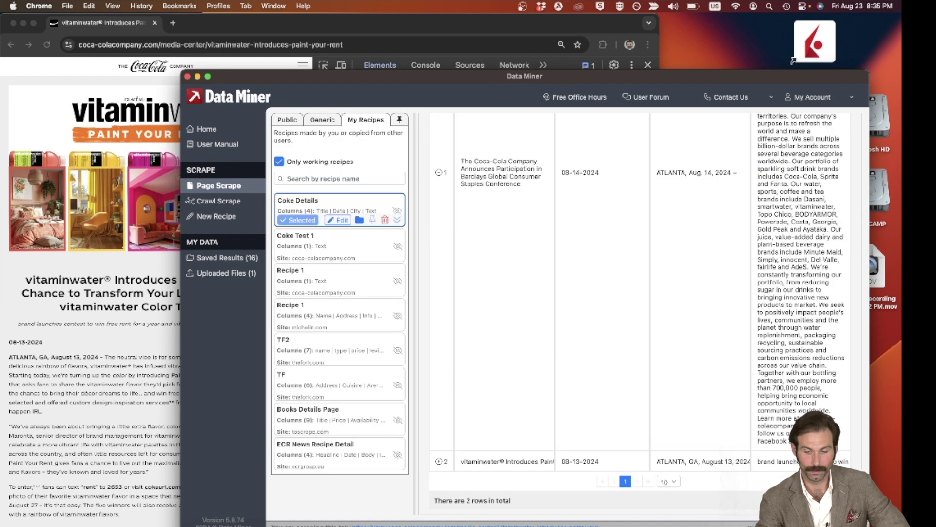
{"action": "scroll", "coordinate": [802, 401], "scroll_direction": "down", "scroll_amount": 5}
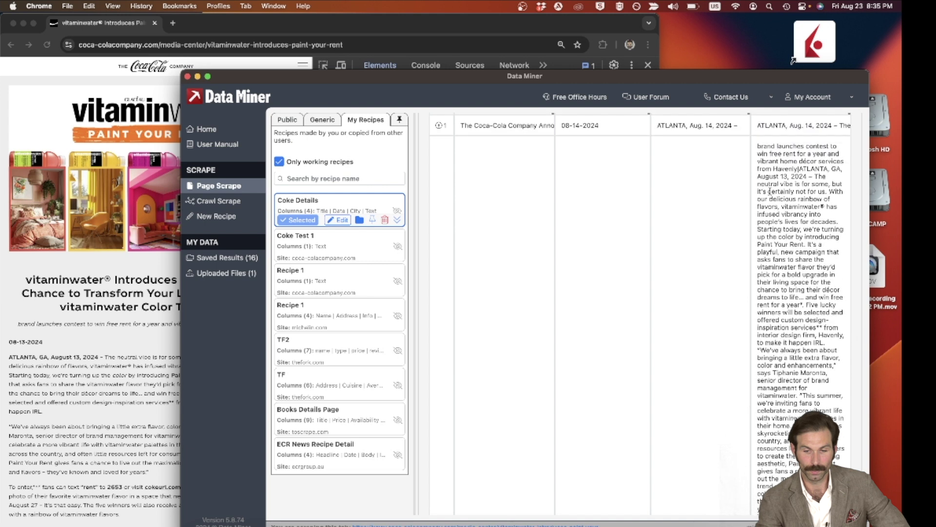
Step: Compare the beginning and end of the scraped vitaminwater text with the article page in Chrome
{"action": "left_click_drag", "start_coordinate": [758, 146], "coordinate": [804, 147]}
{"action": "left_click", "coordinate": [61, 321]}
{"action": "left_click_drag", "start_coordinate": [18, 323], "coordinate": [84, 325]}
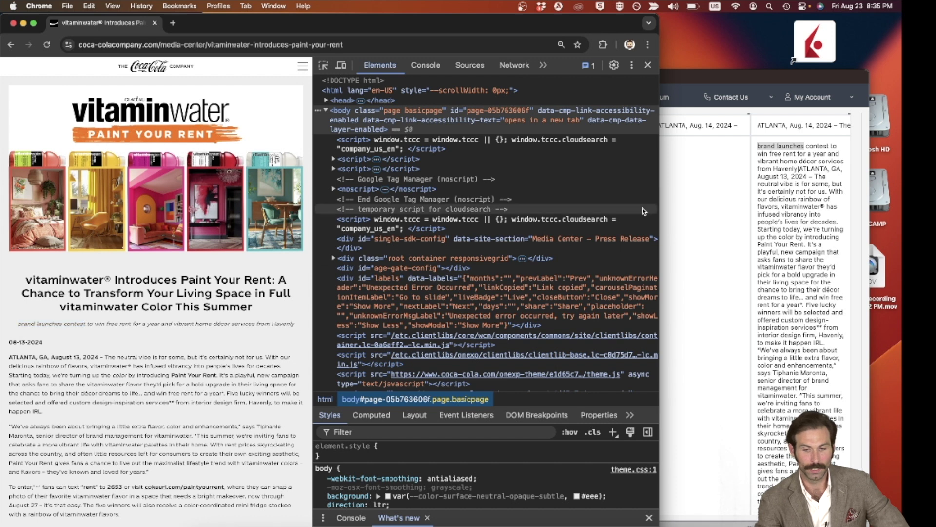
{"action": "left_click", "coordinate": [738, 165]}
{"action": "scroll", "coordinate": [759, 169], "scroll_direction": "down", "scroll_amount": 5}
{"action": "scroll", "coordinate": [758, 168], "scroll_direction": "down", "scroll_amount": 10}
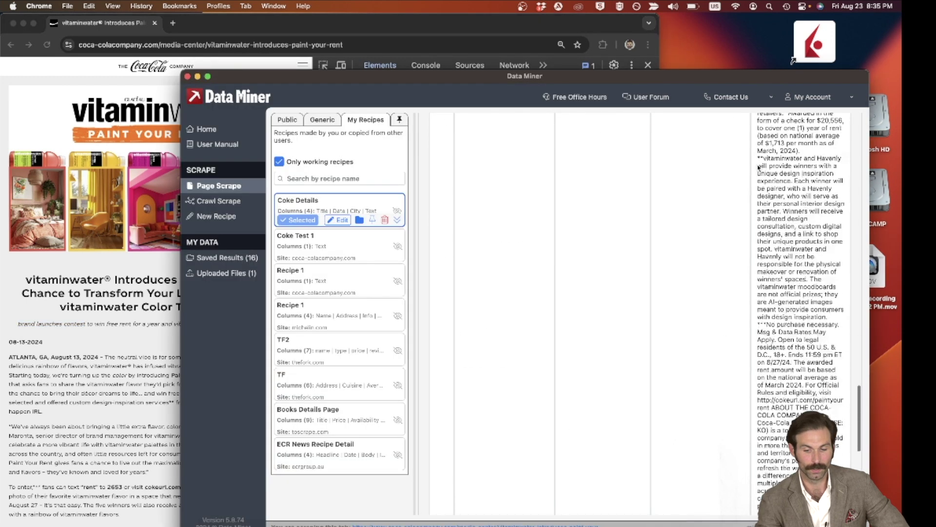
{"action": "left_click", "coordinate": [160, 412]}
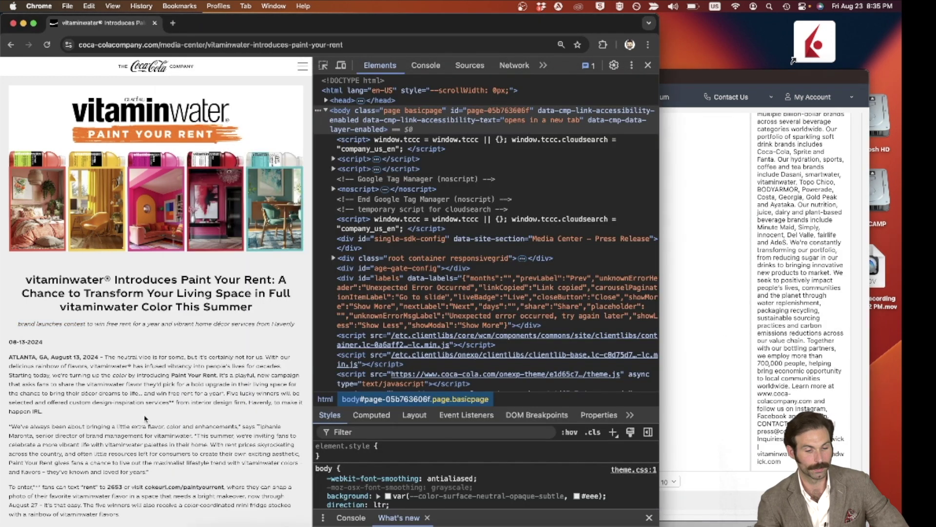
{"action": "scroll", "coordinate": [147, 415], "scroll_direction": "down", "scroll_amount": 10}
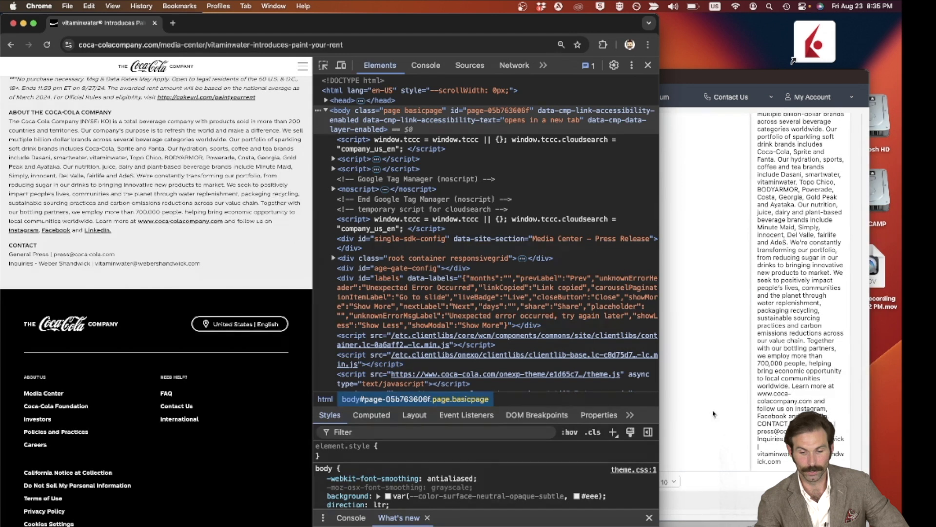
{"action": "left_click", "coordinate": [793, 61]}
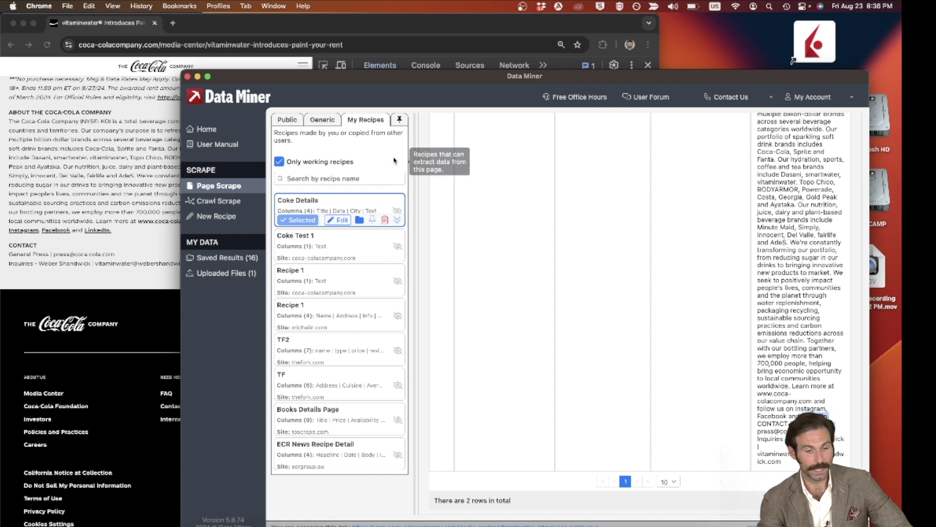
Step: Open the FANTA Beetlejuice article from the Media Center list in Chrome and append its scrape to the Coke Details results in Data Miner
{"action": "left_click", "coordinate": [151, 207]}
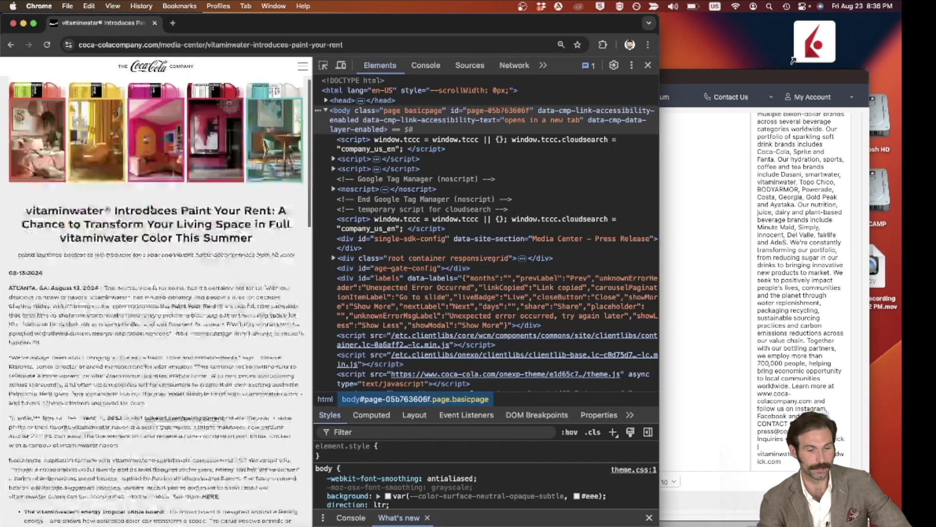
{"action": "left_click", "coordinate": [12, 45]}
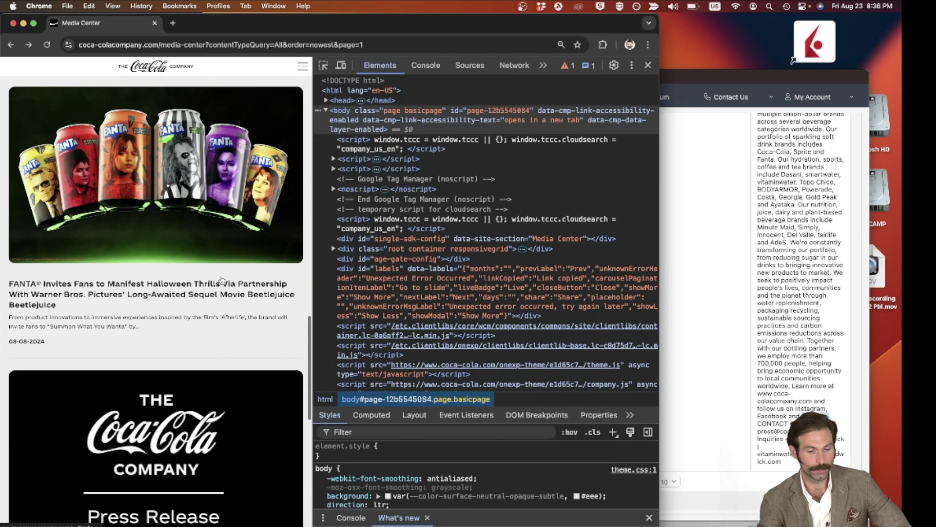
{"action": "left_click", "coordinate": [145, 295]}
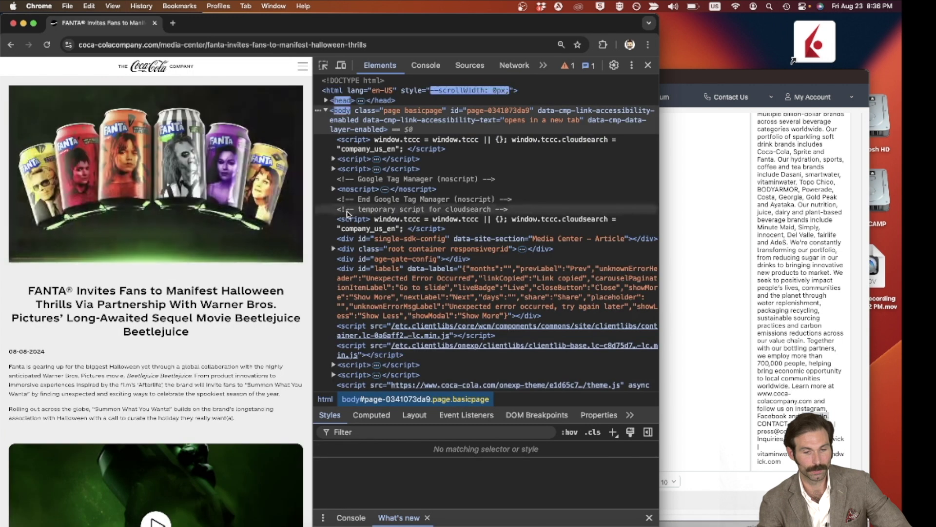
{"action": "left_click", "coordinate": [709, 78]}
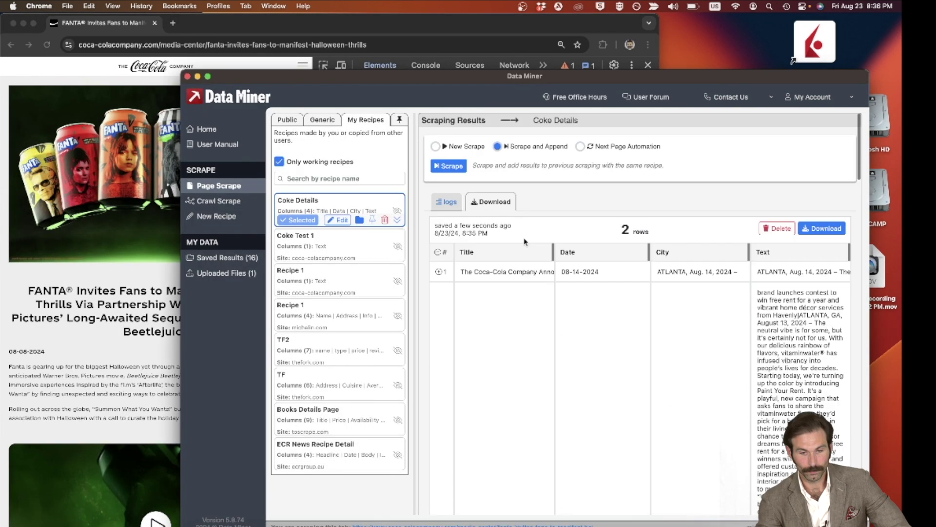
{"action": "left_click", "coordinate": [458, 165]}
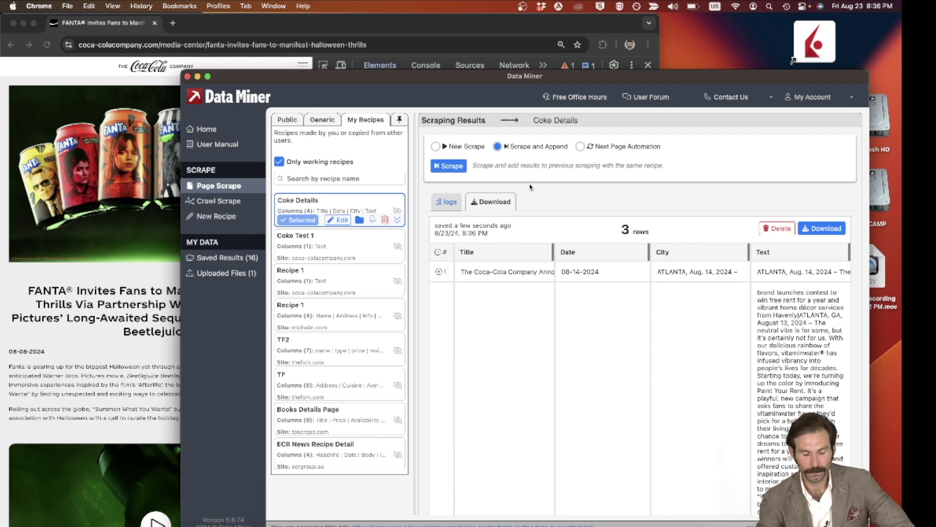
Step: Narrow the Data Miner window and read through the text scraped from the FANTA article
{"action": "scroll", "coordinate": [548, 268], "scroll_direction": "down", "scroll_amount": 10}
{"action": "scroll", "coordinate": [548, 267], "scroll_direction": "down", "scroll_amount": 5}
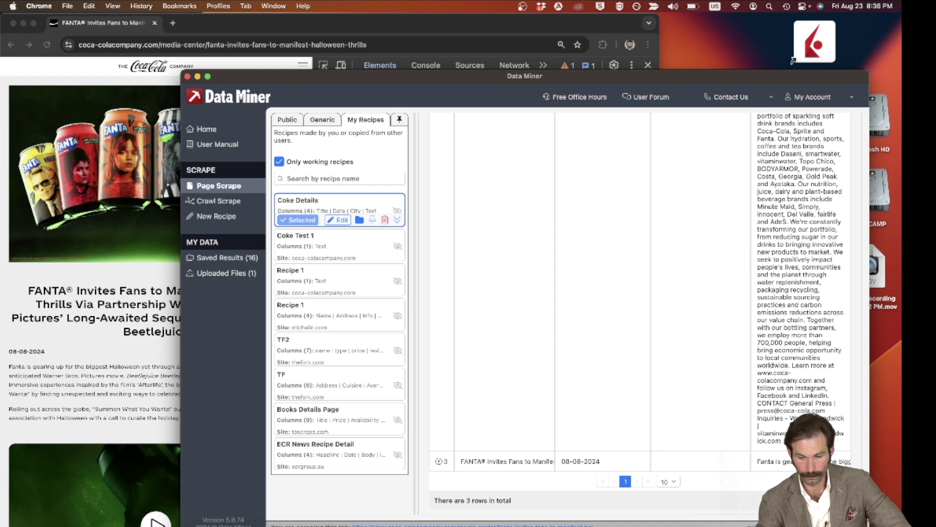
{"action": "left_click_drag", "start_coordinate": [868, 526], "coordinate": [716, 488]}
{"action": "scroll", "coordinate": [601, 429], "scroll_direction": "right", "scroll_amount": 3}
{"action": "scroll", "coordinate": [601, 429], "scroll_direction": "down", "scroll_amount": 10}
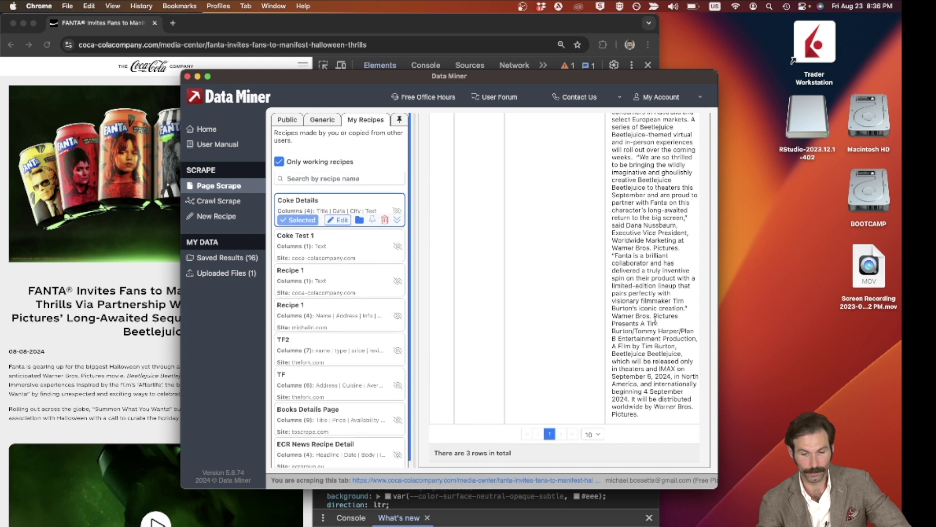
{"action": "scroll", "coordinate": [655, 321], "scroll_direction": "up", "scroll_amount": 15}
{"action": "scroll", "coordinate": [655, 322], "scroll_direction": "down", "scroll_amount": 8}
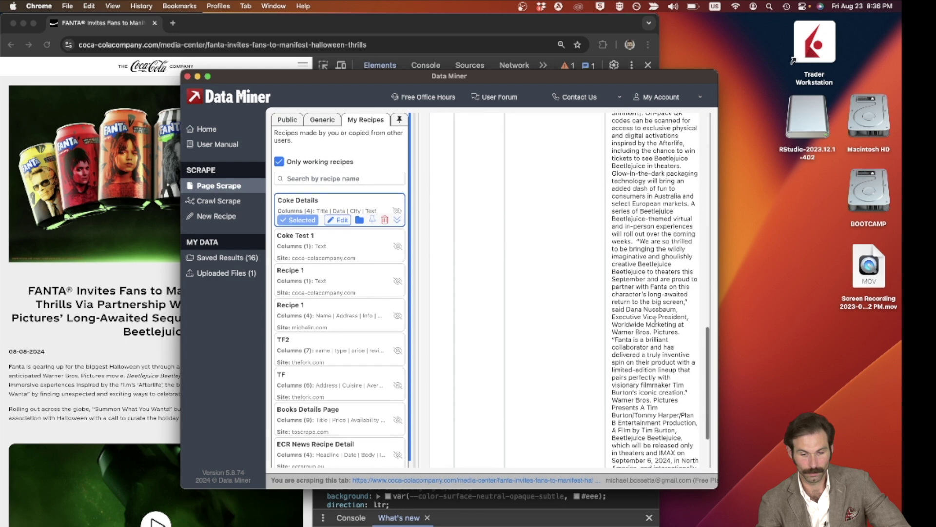
{"action": "scroll", "coordinate": [655, 322], "scroll_direction": "down", "scroll_amount": 3}
Step: Compare the closing words of the scraped FANTA text with the article page in Chrome, and widen the Data Miner window
{"action": "mouse_move", "coordinate": [661, 438]}
{"action": "left_mouse_down"}
{"action": "mouse_move", "coordinate": [619, 432]}
{"action": "mouse_move", "coordinate": [653, 427]}
{"action": "left_mouse_up"}
{"action": "left_click", "coordinate": [138, 379]}
{"action": "scroll", "coordinate": [136, 377], "scroll_direction": "down", "scroll_amount": 8}
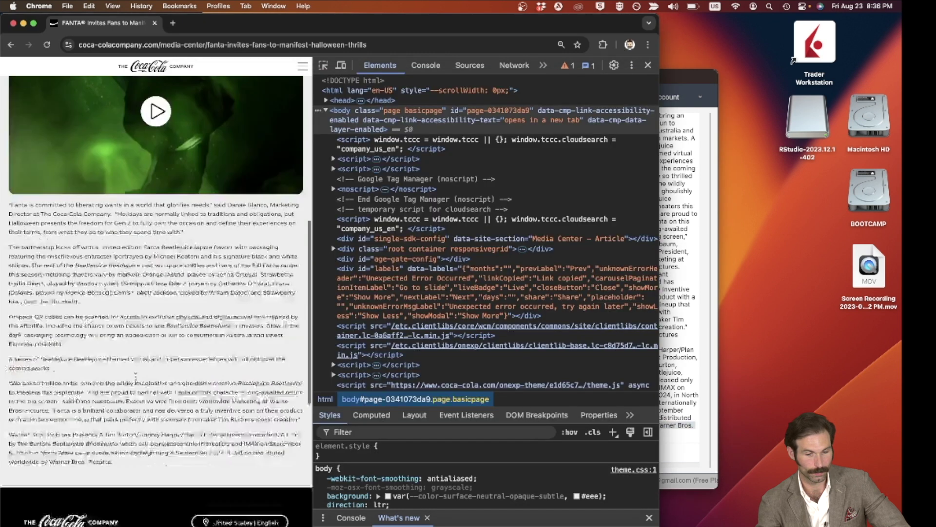
{"action": "scroll", "coordinate": [136, 376], "scroll_direction": "down", "scroll_amount": 5}
{"action": "left_click_drag", "start_coordinate": [116, 211], "coordinate": [50, 210]}
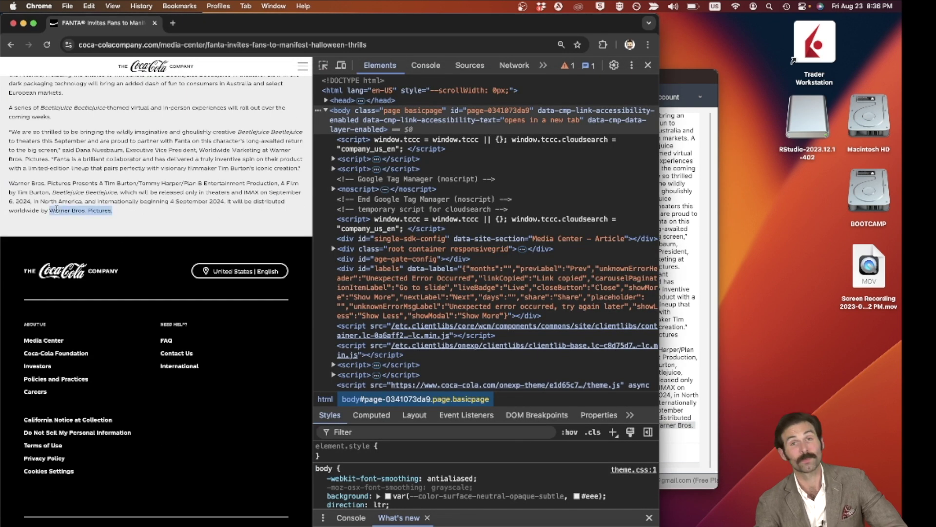
{"action": "left_click", "coordinate": [57, 208]}
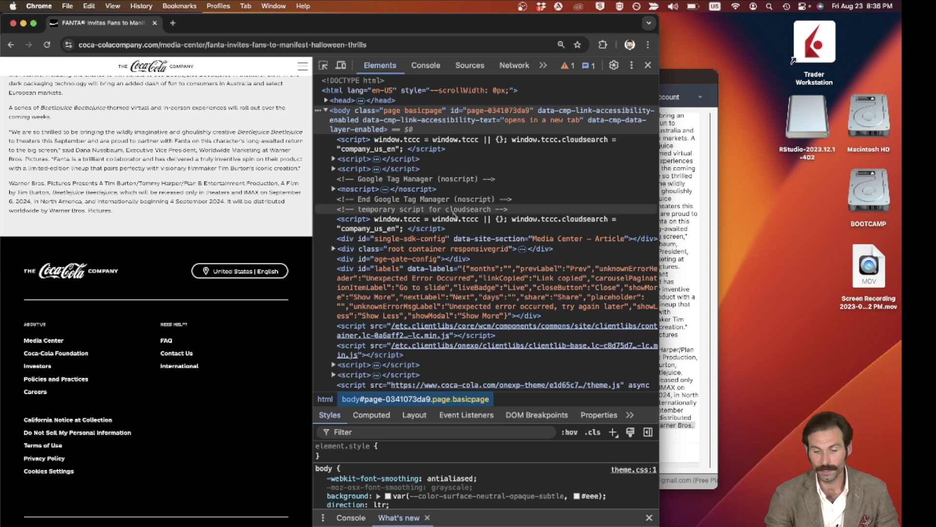
{"action": "left_click", "coordinate": [674, 223]}
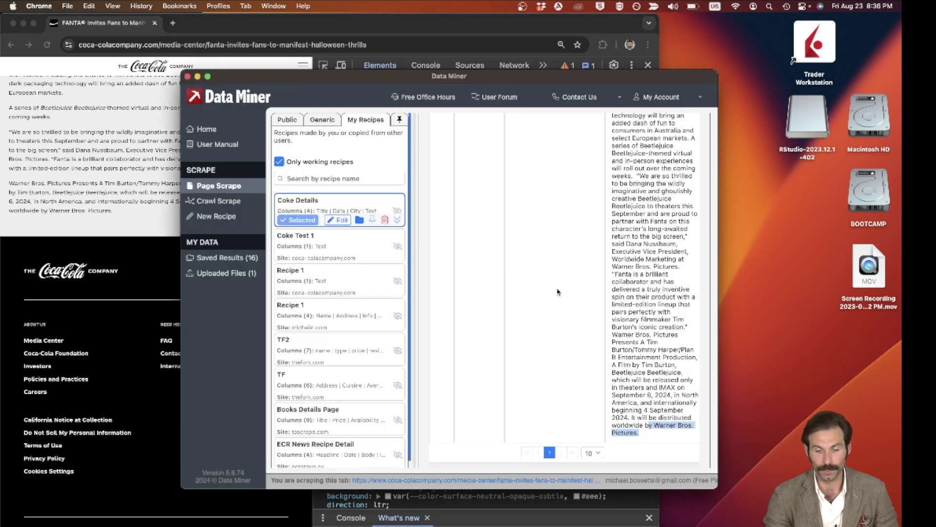
{"action": "left_click_drag", "start_coordinate": [718, 270], "coordinate": [899, 276]}
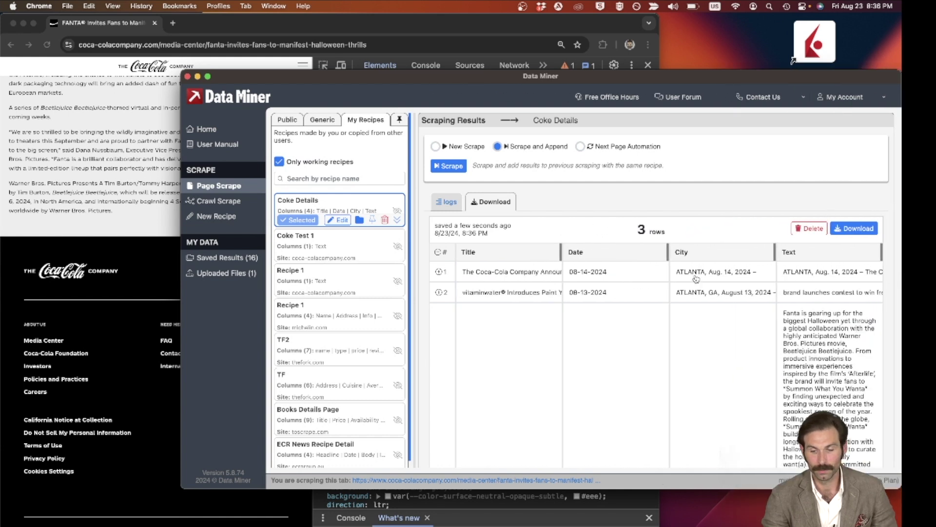
Step: Open the U.S. Tax Court decision article from the Media Center list in Chrome and append its scrape to the Coke Details results in Data Miner
{"action": "left_click", "coordinate": [11, 46]}
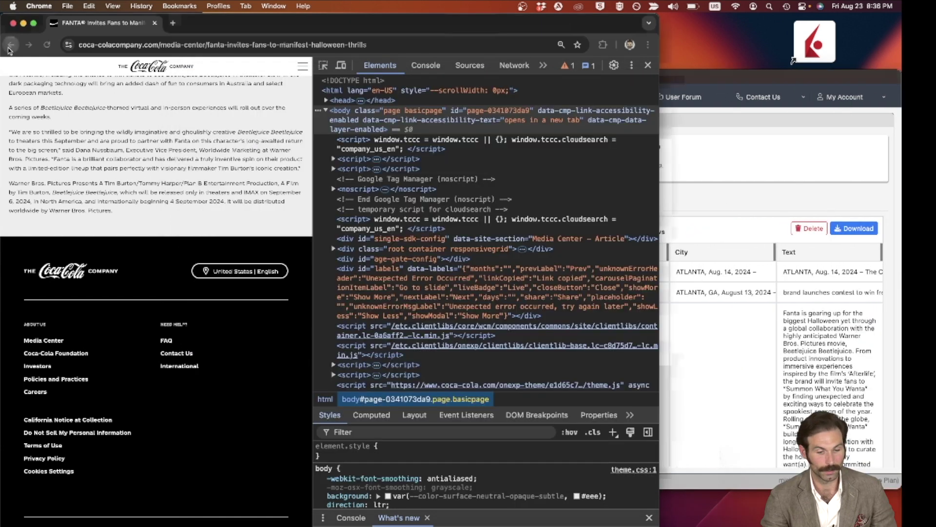
{"action": "scroll", "coordinate": [136, 279], "scroll_direction": "down", "scroll_amount": 5}
{"action": "left_click", "coordinate": [109, 336]}
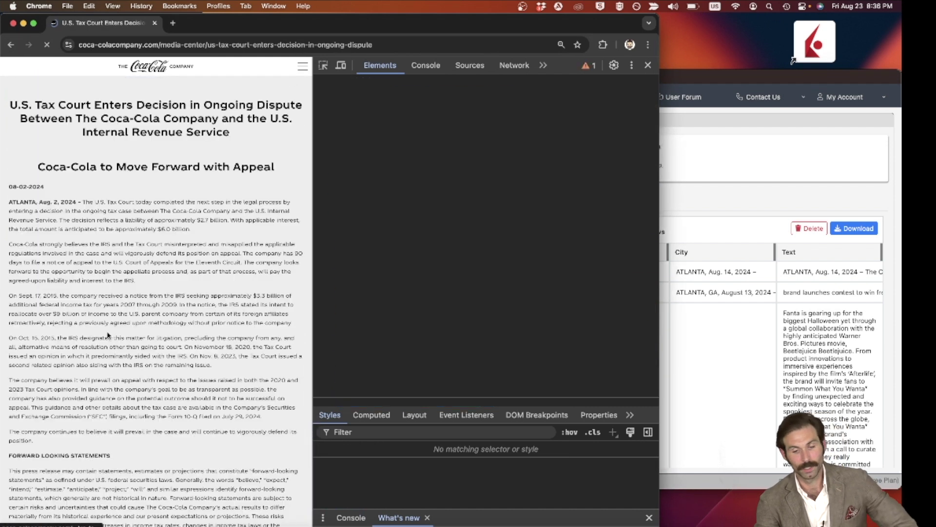
{"action": "left_click", "coordinate": [713, 346]}
{"action": "left_click", "coordinate": [448, 166]}
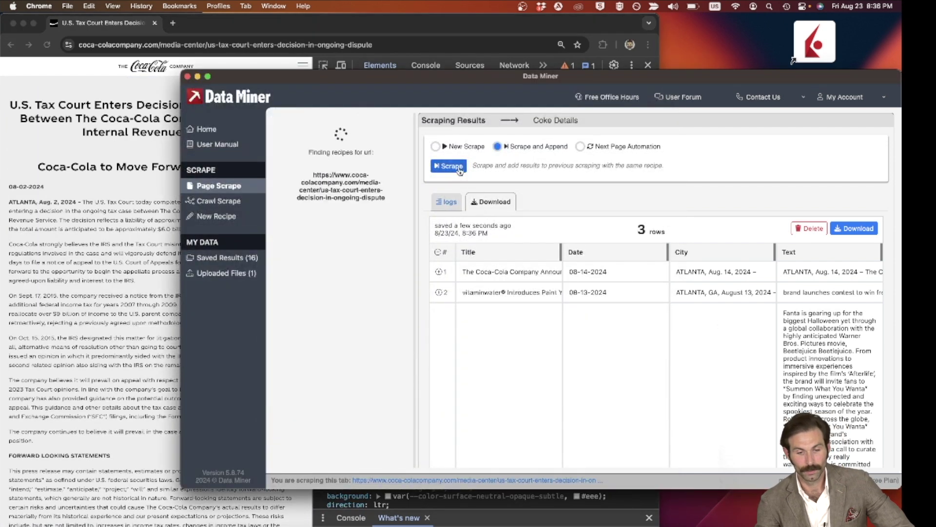
Step: Expand the row scraped from the U.S. Tax Court article and examine its City and Text values
{"action": "scroll", "coordinate": [614, 295], "scroll_direction": "down", "scroll_amount": 10}
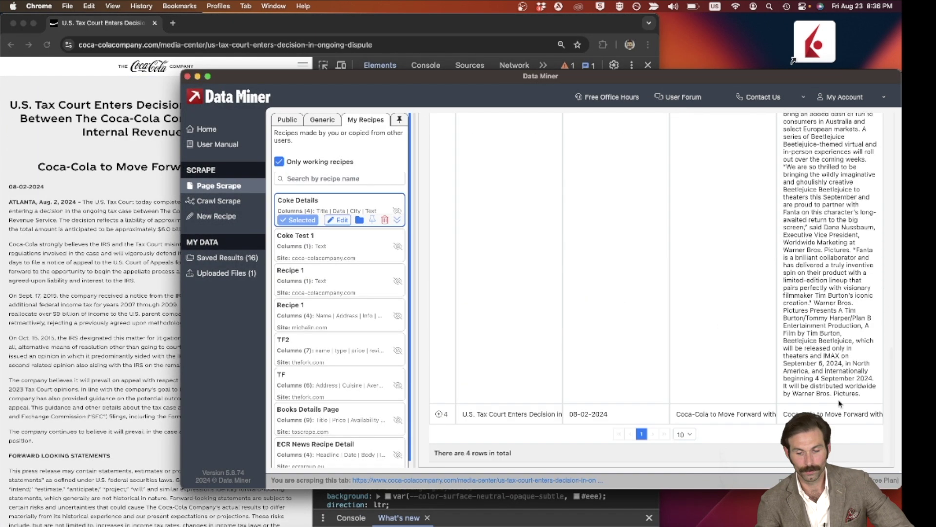
{"action": "left_click", "coordinate": [831, 422]}
{"action": "scroll", "coordinate": [785, 372], "scroll_direction": "down", "scroll_amount": 5}
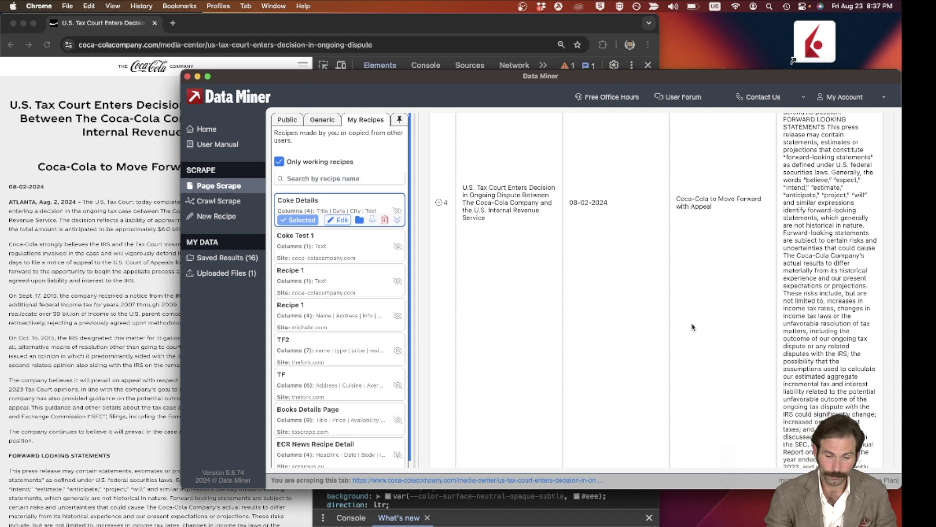
{"action": "scroll", "coordinate": [692, 327], "scroll_direction": "up", "scroll_amount": 10}
{"action": "left_click", "coordinate": [861, 229]}
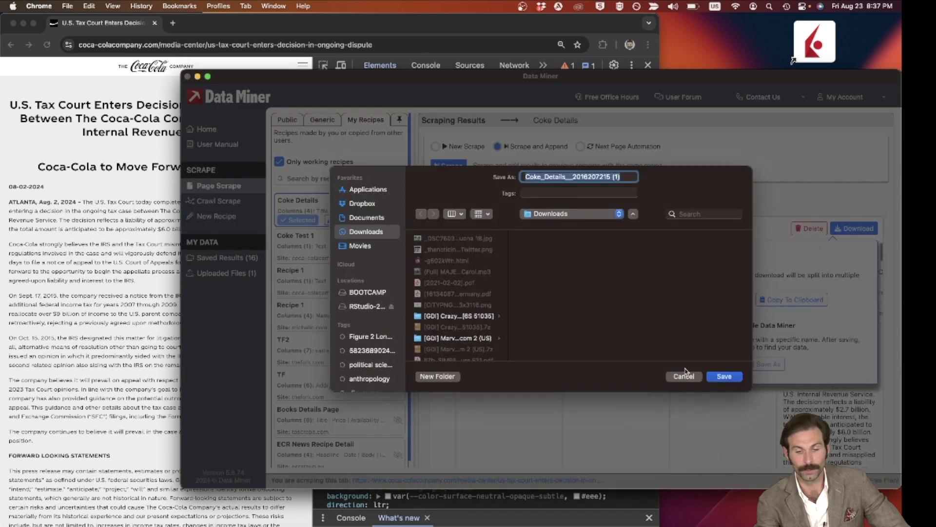
{"action": "left_click", "coordinate": [725, 377]}
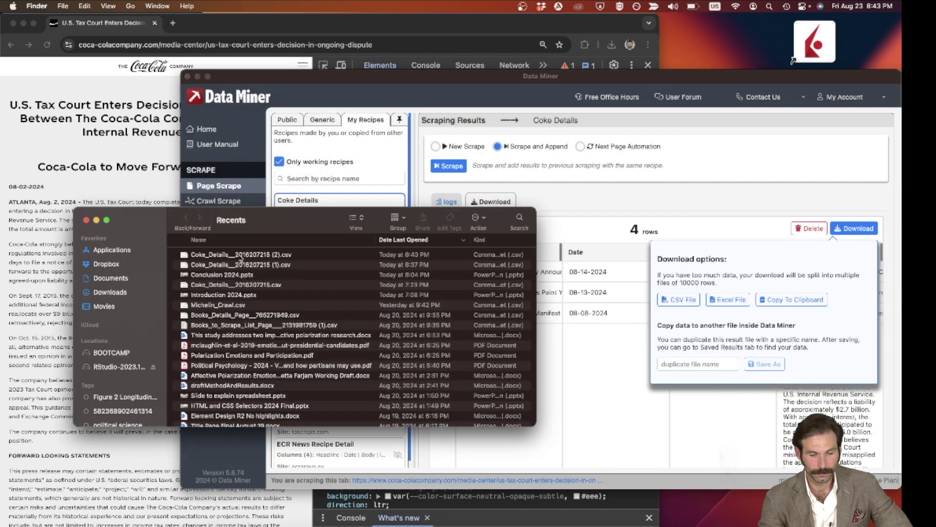
{"action": "double_click", "coordinate": [240, 255]}
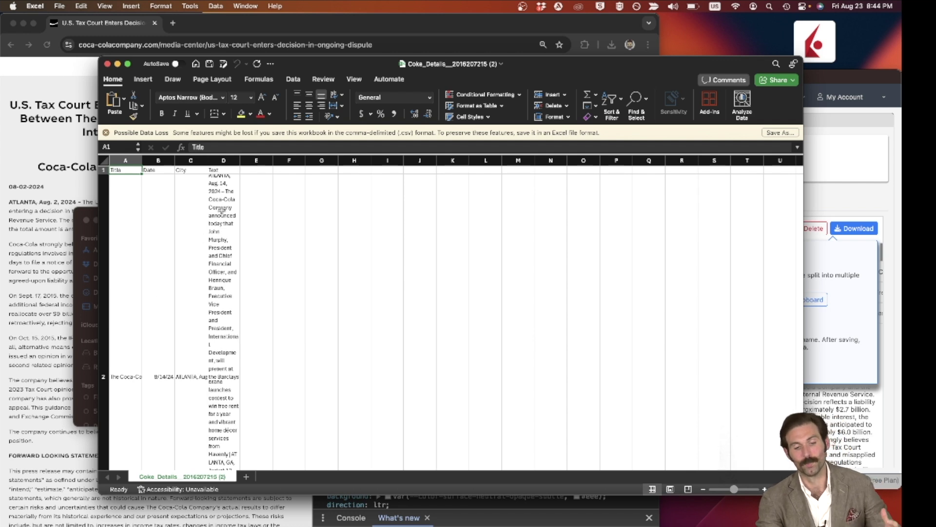
Step: Shrink all rows of the sheet to one compact height and view the full contents of cells A2 and D2
{"action": "left_click", "coordinate": [218, 229]}
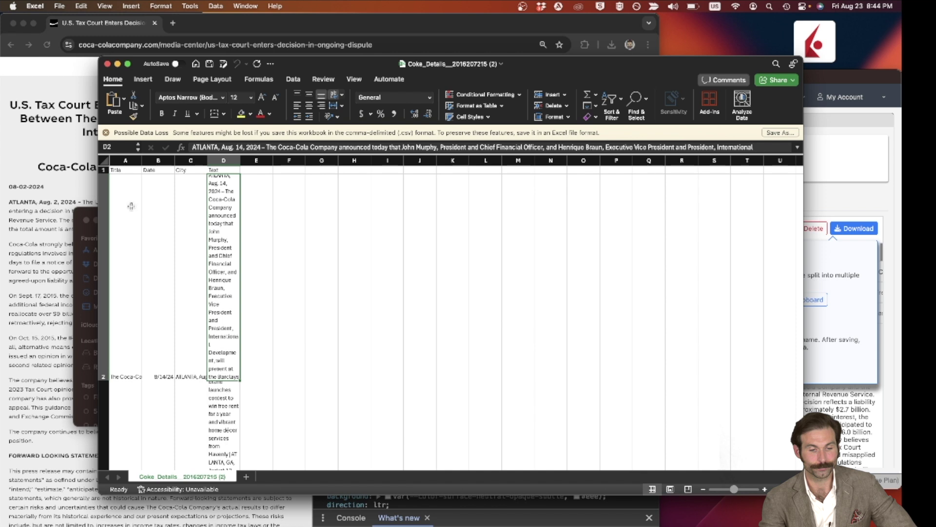
{"action": "left_click", "coordinate": [103, 161]}
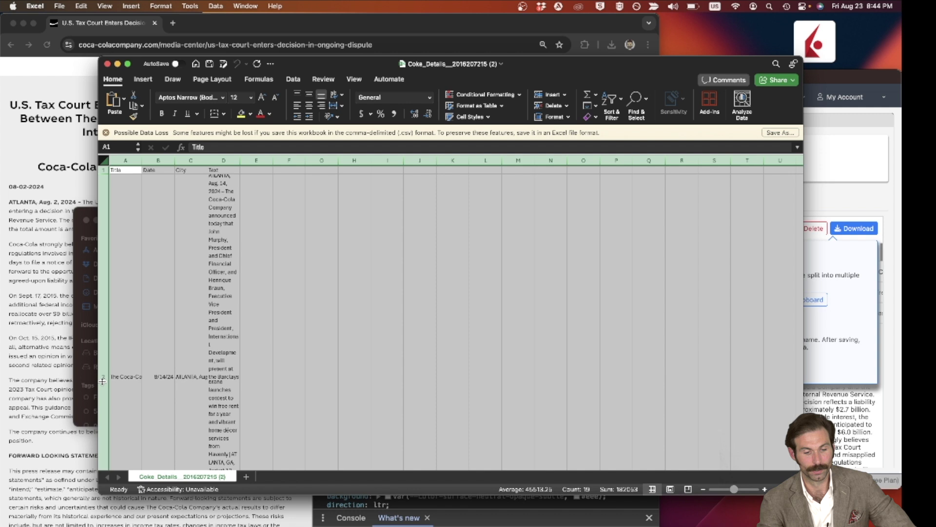
{"action": "left_click_drag", "start_coordinate": [102, 381], "coordinate": [102, 200]}
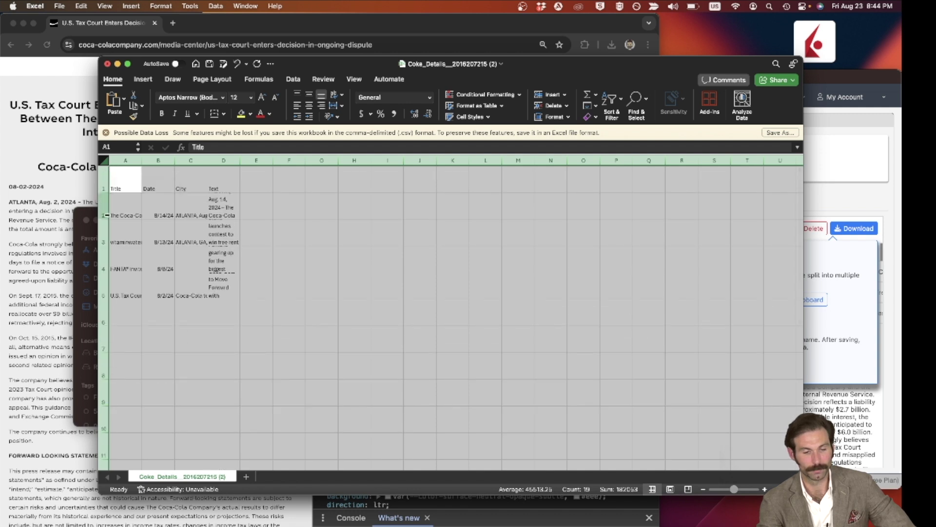
{"action": "left_click", "coordinate": [124, 200]}
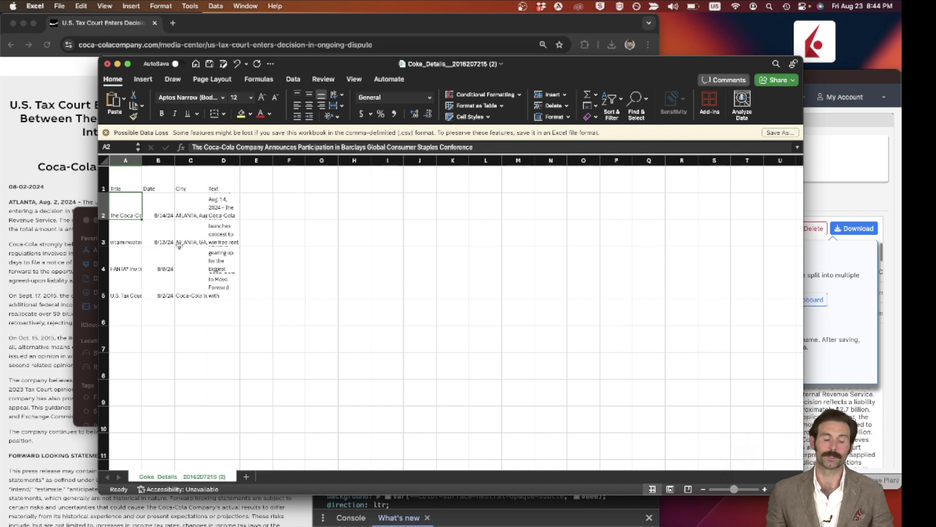
{"action": "left_click", "coordinate": [226, 197]}
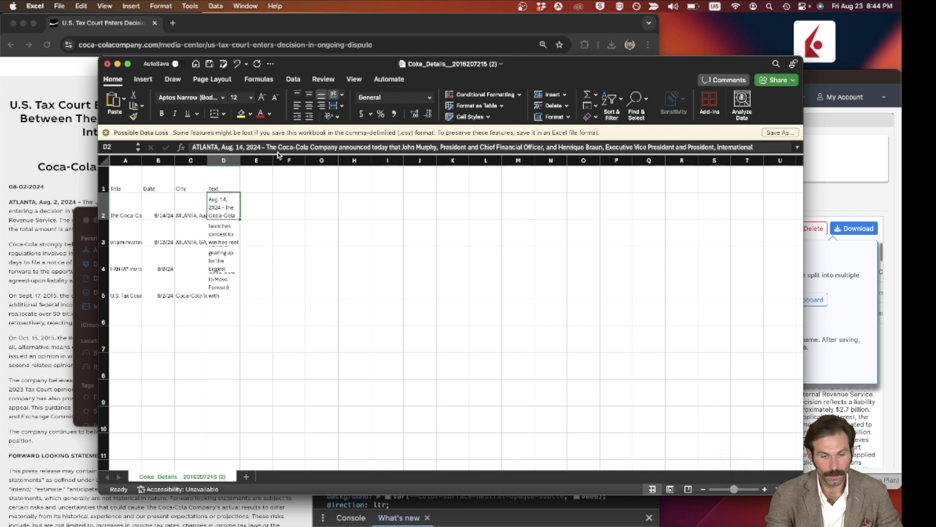
Step: Enlarge the formula bar and read the full Text values of cells D2 through D5
{"action": "left_click_drag", "start_coordinate": [277, 155], "coordinate": [277, 227]}
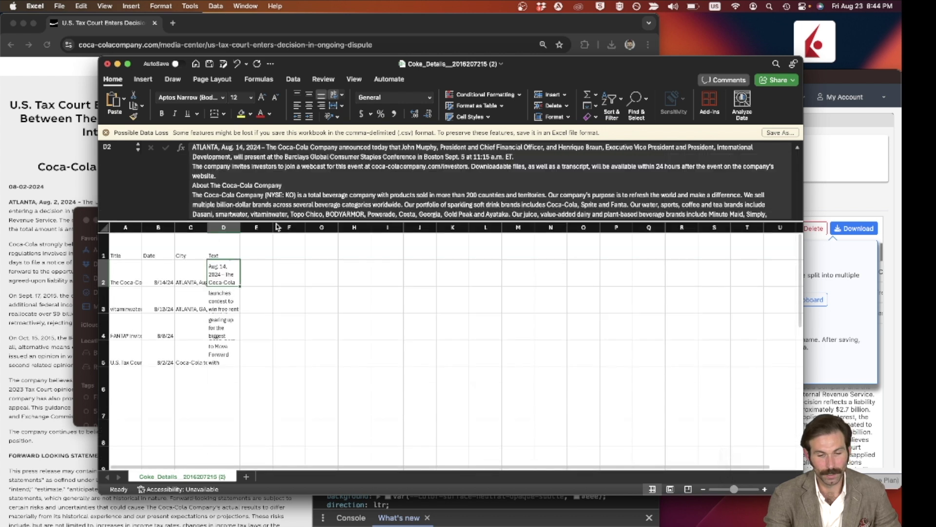
{"action": "scroll", "coordinate": [280, 192], "scroll_direction": "down", "scroll_amount": 5}
{"action": "left_click", "coordinate": [225, 298]}
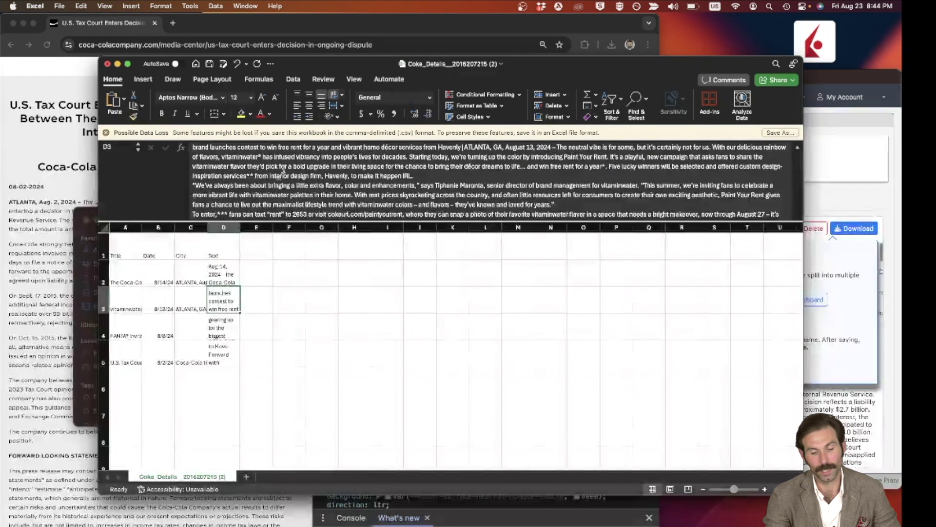
{"action": "scroll", "coordinate": [283, 169], "scroll_direction": "down", "scroll_amount": 10}
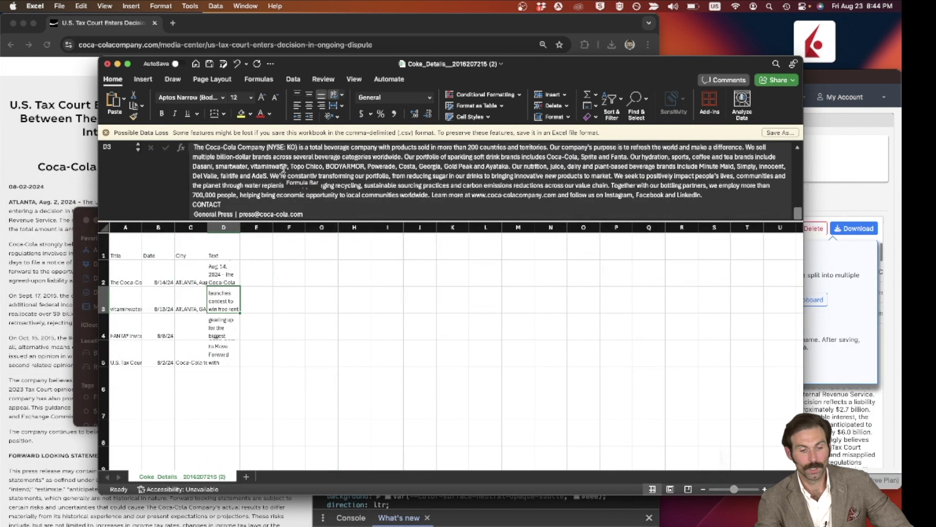
{"action": "left_click", "coordinate": [221, 324]}
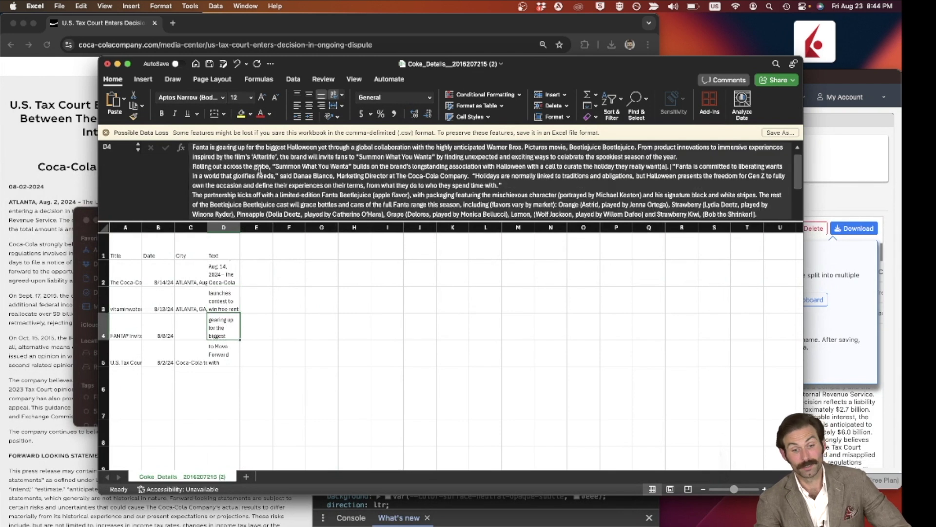
{"action": "scroll", "coordinate": [259, 171], "scroll_direction": "down", "scroll_amount": 2}
{"action": "scroll", "coordinate": [260, 171], "scroll_direction": "down", "scroll_amount": 3}
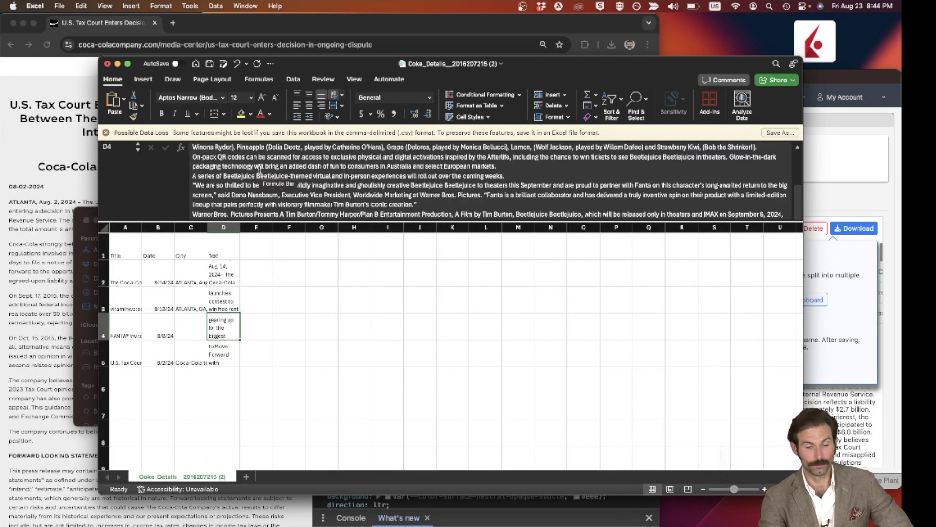
{"action": "left_click", "coordinate": [235, 343]}
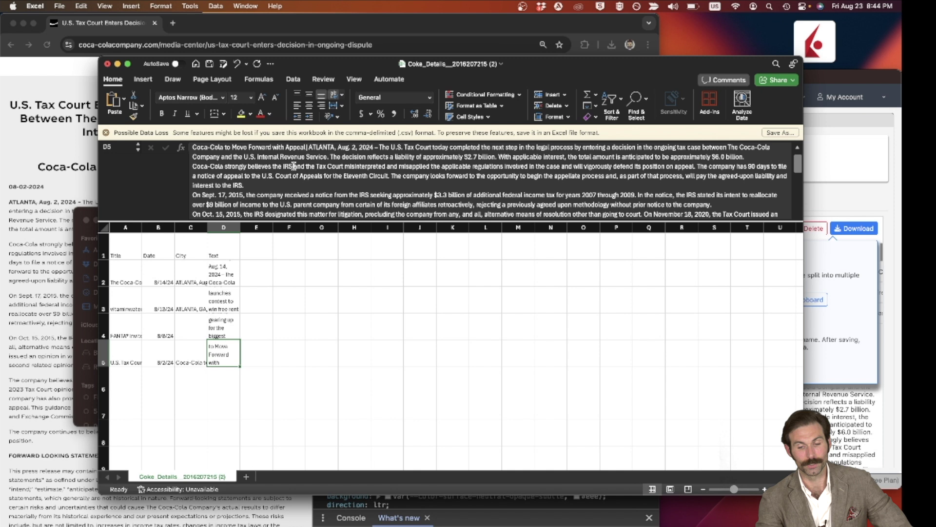
{"action": "scroll", "coordinate": [294, 166], "scroll_direction": "down", "scroll_amount": 10}
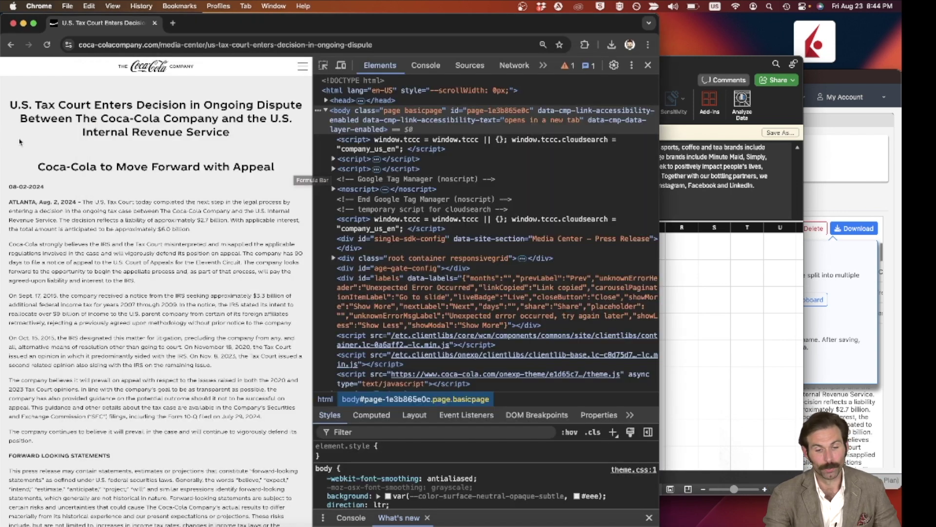
Step: Open the election of corporate officer and quarterly dividend article from Media Center page 2 in Chrome and append its scrape to the Coke Details results in Data Miner
{"action": "left_click", "coordinate": [1, 135]}
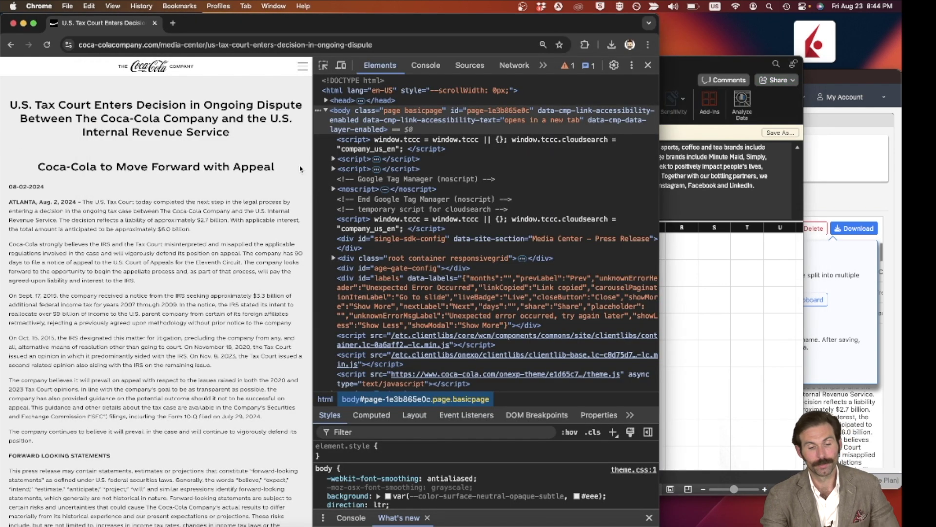
{"action": "left_click", "coordinate": [9, 46]}
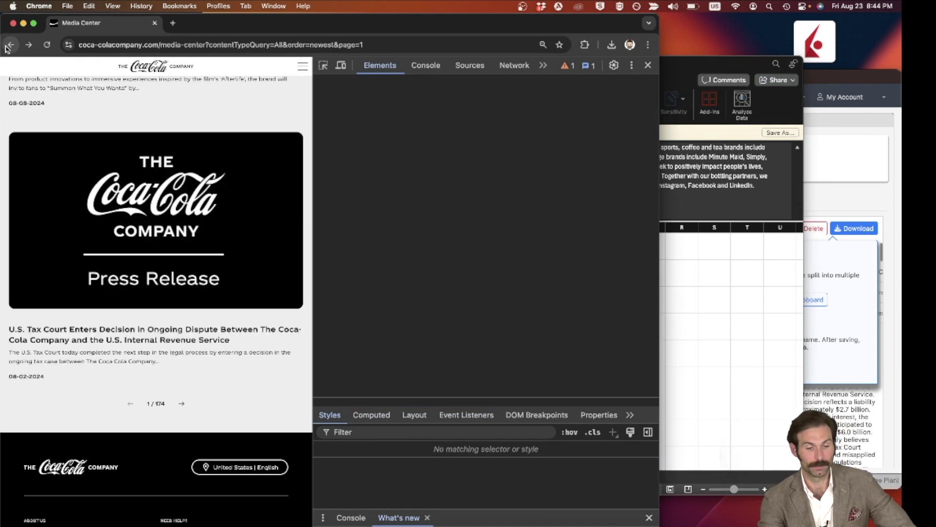
{"action": "scroll", "coordinate": [123, 278], "scroll_direction": "down", "scroll_amount": 5}
{"action": "left_click", "coordinate": [184, 190]}
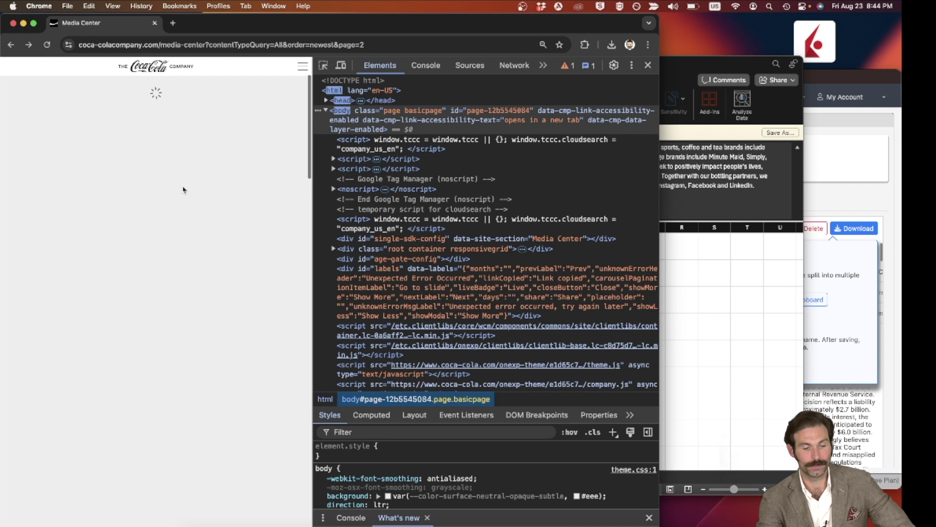
{"action": "left_click", "coordinate": [148, 188]}
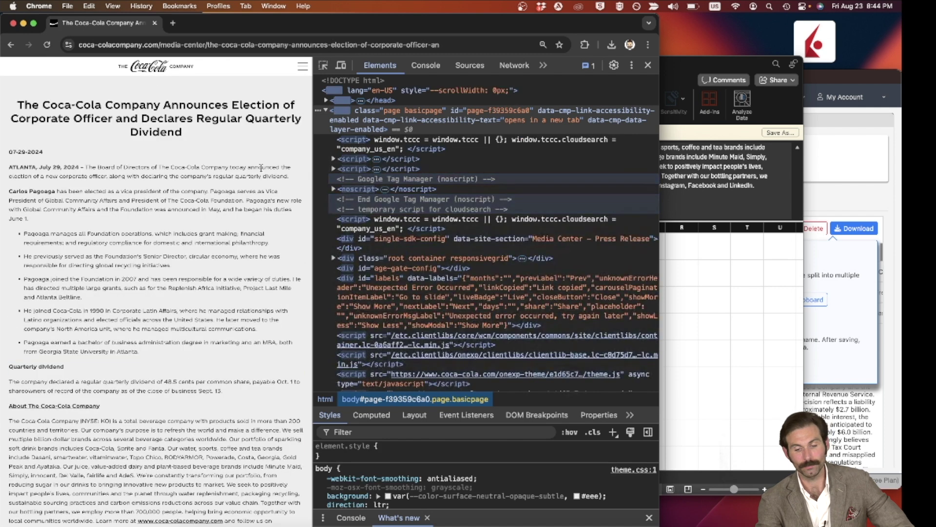
{"action": "left_click", "coordinate": [828, 200]}
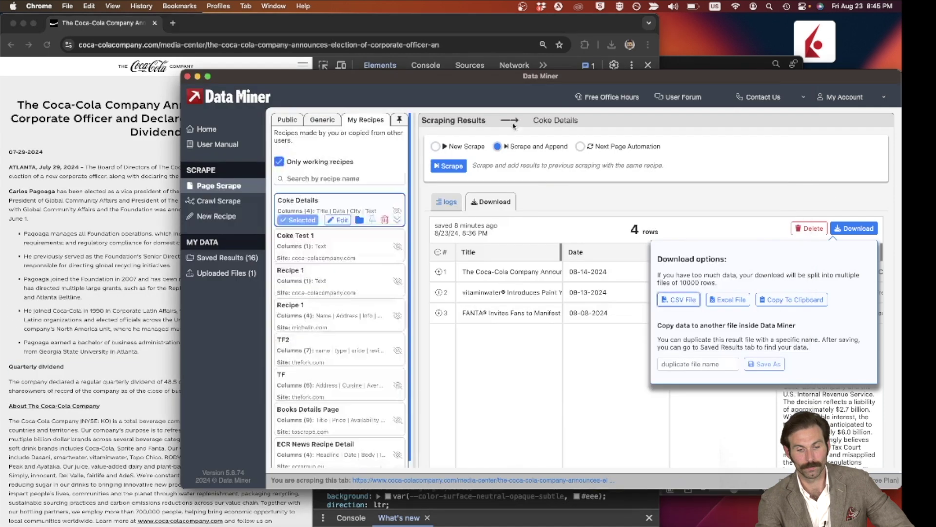
{"action": "left_click", "coordinate": [452, 167]}
Step: Expand the row scraped from the corporate officer election article and examine its City and Text values
{"action": "scroll", "coordinate": [529, 281], "scroll_direction": "down", "scroll_amount": 10}
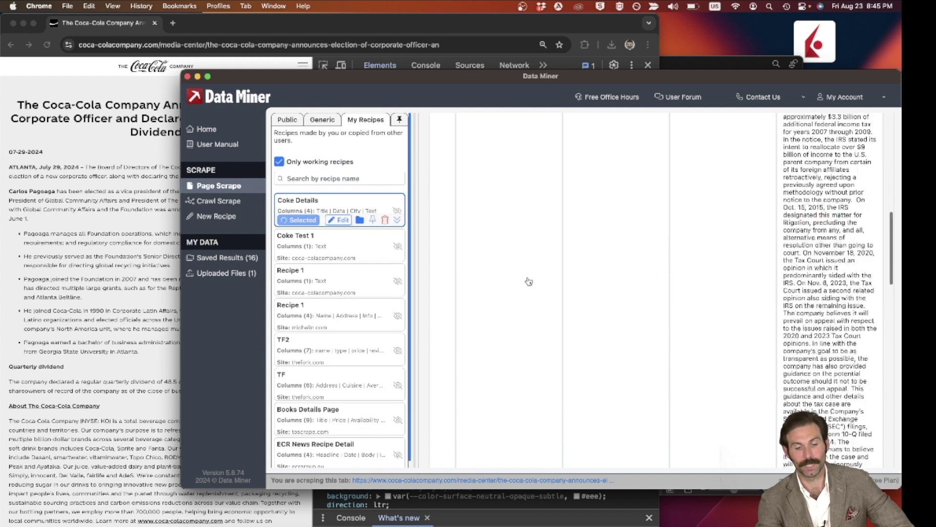
{"action": "scroll", "coordinate": [529, 282], "scroll_direction": "down", "scroll_amount": 2}
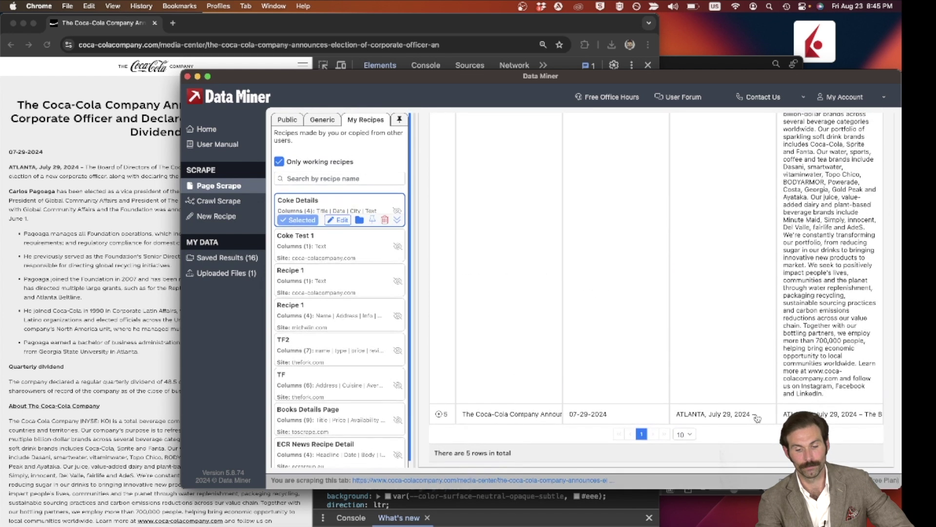
{"action": "left_click", "coordinate": [825, 417]}
{"action": "scroll", "coordinate": [592, 341], "scroll_direction": "up", "scroll_amount": 12}
{"action": "scroll", "coordinate": [592, 341], "scroll_direction": "down", "scroll_amount": 9}
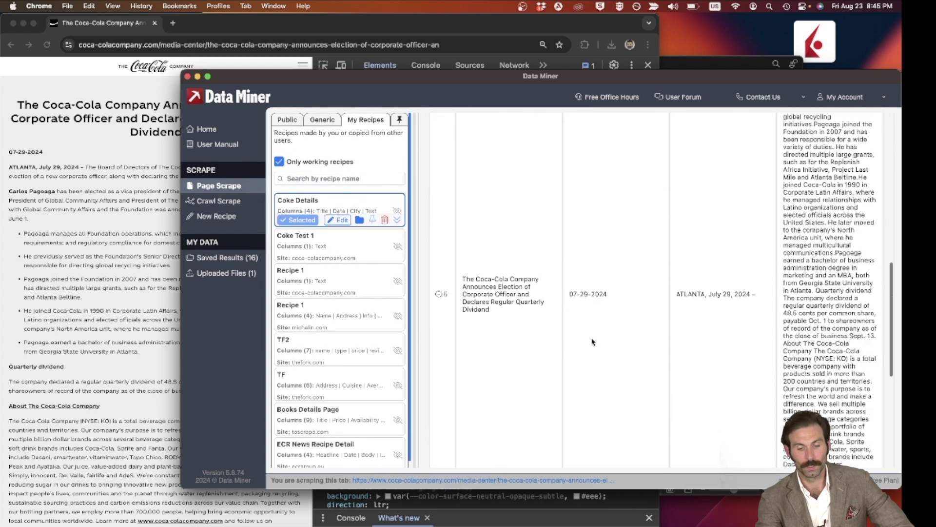
{"action": "scroll", "coordinate": [592, 341], "scroll_direction": "down", "scroll_amount": 3}
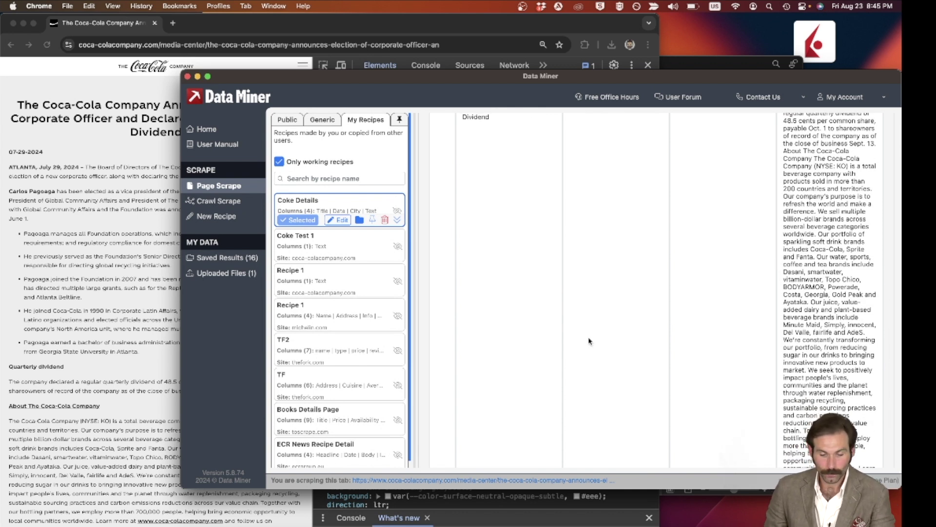
Step: Compare the City column and cell C4 of the Coke Details workbook in Excel with the highlighted dateline of the article in Chrome
{"action": "left_click", "coordinate": [351, 524]}
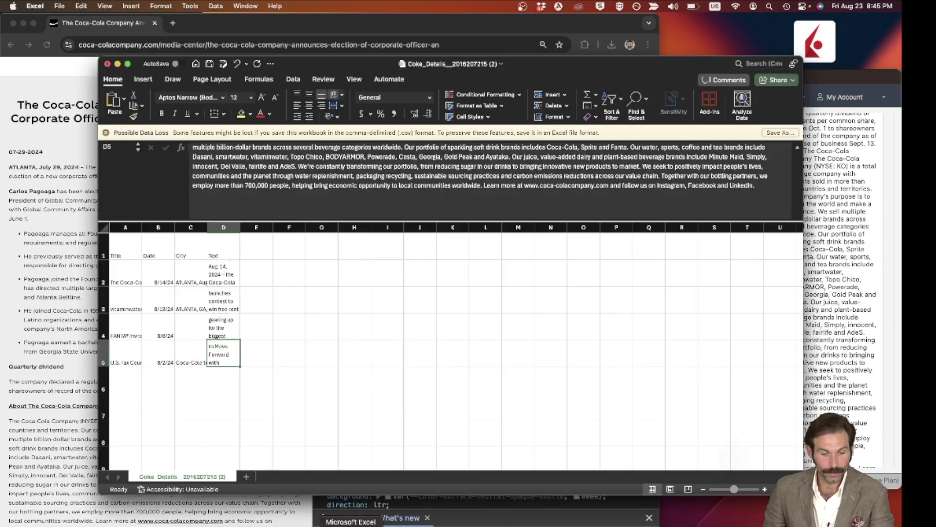
{"action": "left_click", "coordinate": [186, 335]}
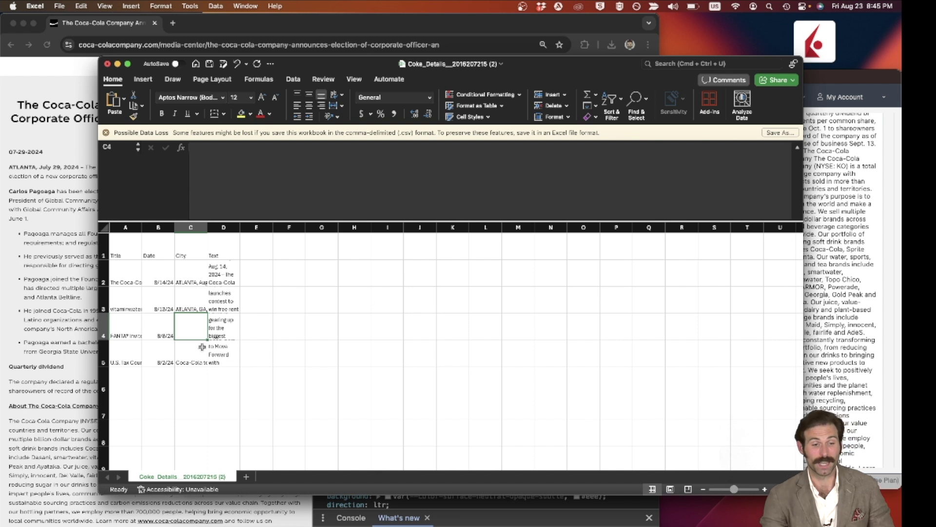
{"action": "left_click", "coordinate": [12, 152]}
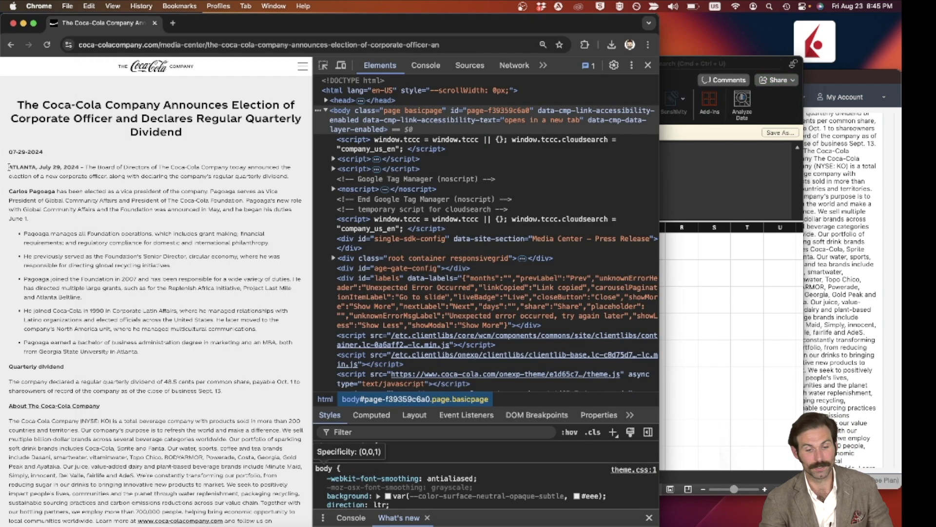
{"action": "left_click_drag", "start_coordinate": [8, 167], "coordinate": [88, 166]}
{"action": "left_click", "coordinate": [688, 173]}
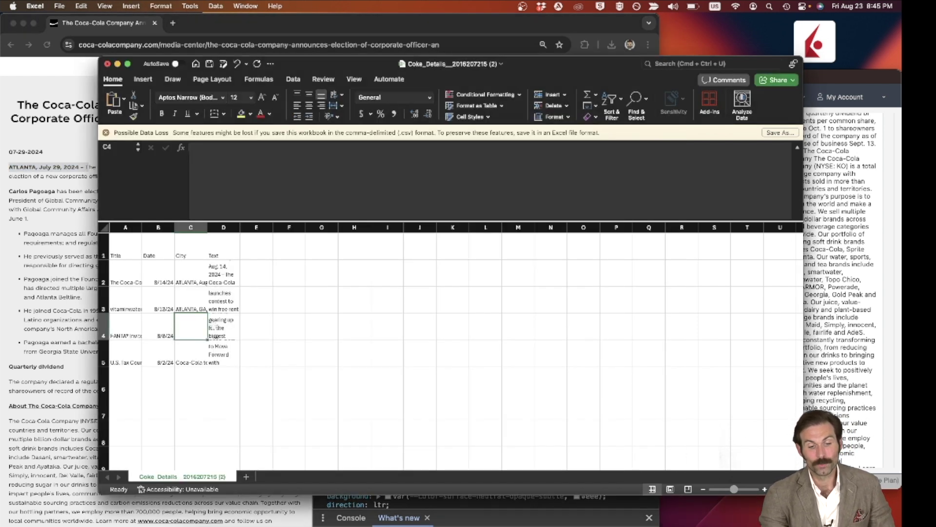
{"action": "left_click", "coordinate": [192, 227]}
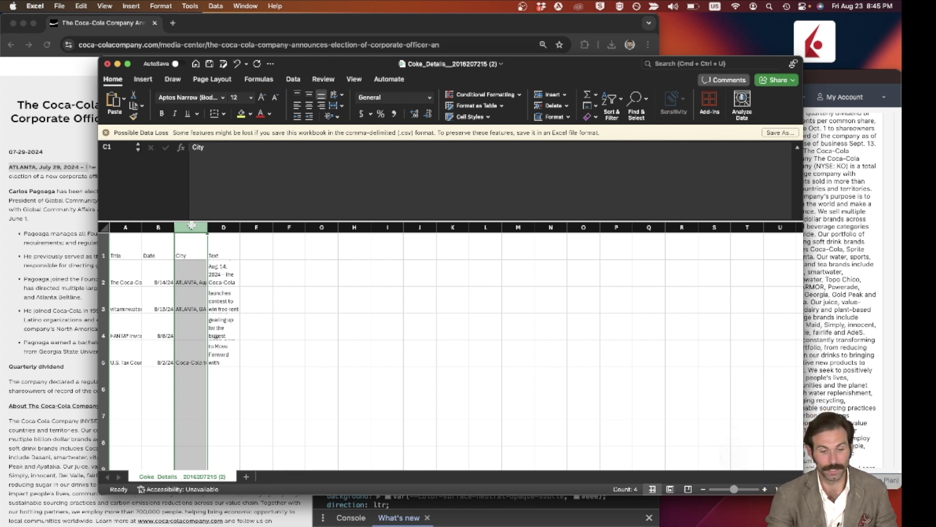
{"action": "left_click", "coordinate": [190, 326]}
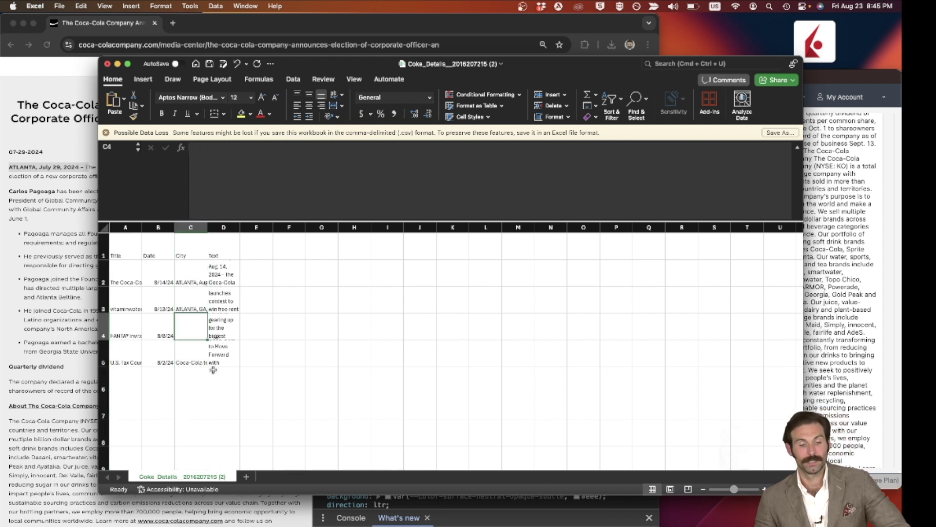
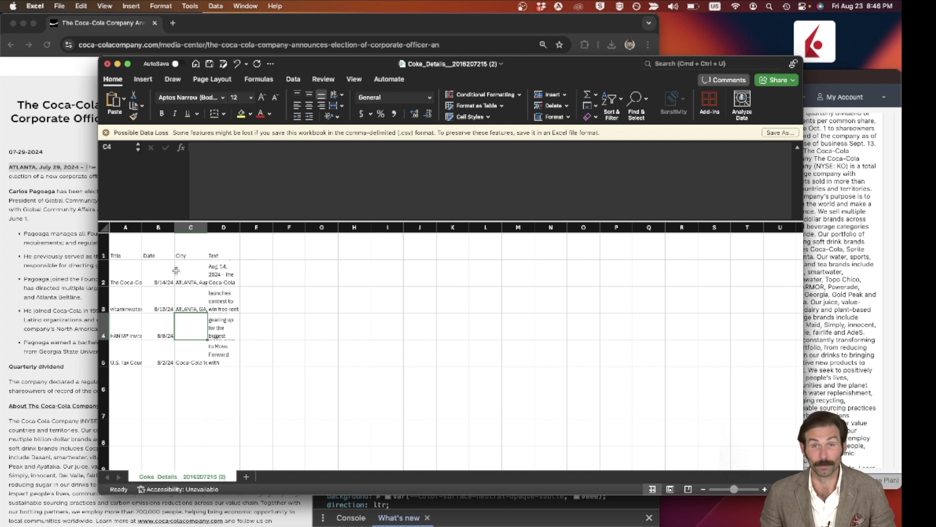
Step: Review the Coke Details results in Data Miner and return to the Media Center article list in Chrome
{"action": "left_click", "coordinate": [49, 213]}
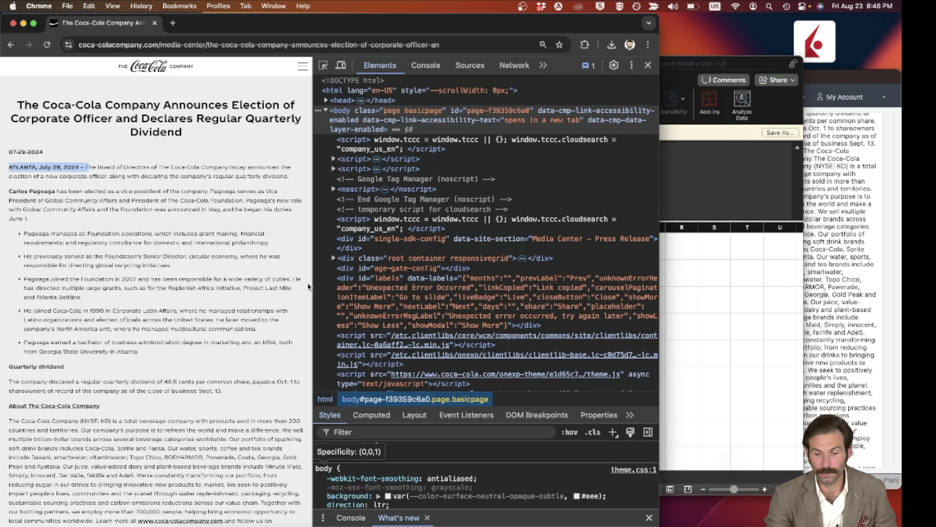
{"action": "left_click", "coordinate": [836, 80]}
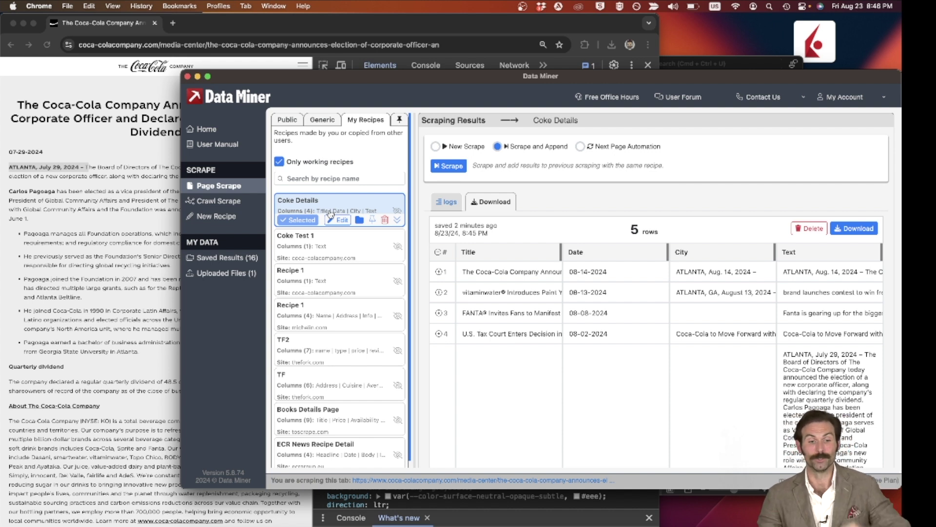
{"action": "left_click", "coordinate": [66, 267]}
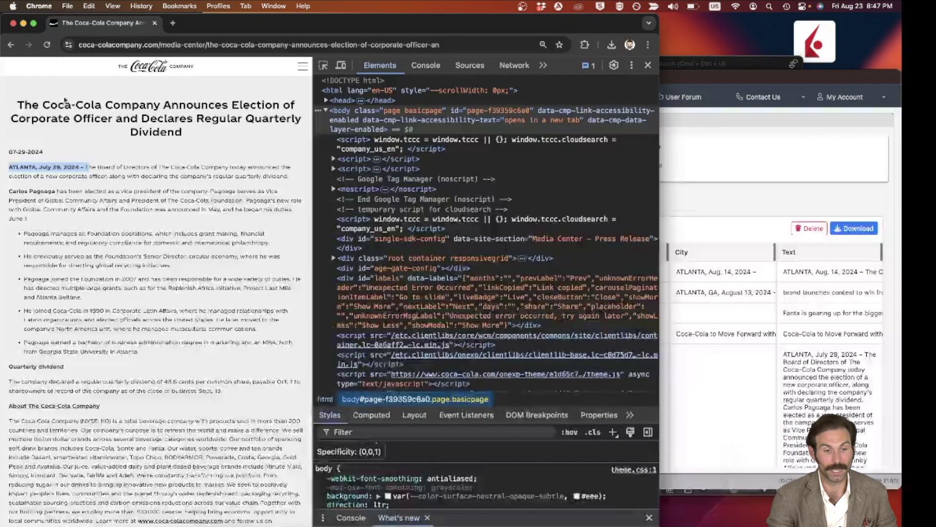
{"action": "left_click", "coordinate": [12, 47]}
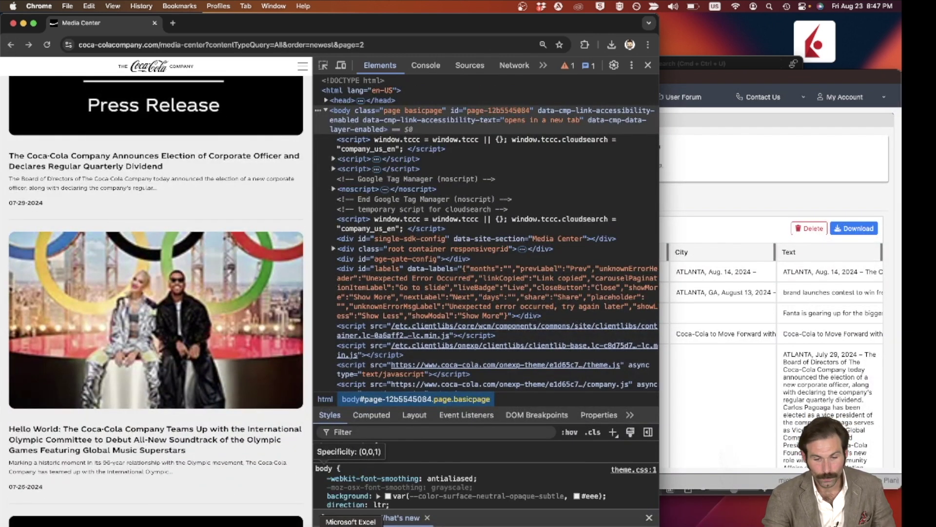
Step: Close the Coke Details and Coca_Cola_List_Recipe workbooks in Excel
{"action": "left_click", "coordinate": [351, 526]}
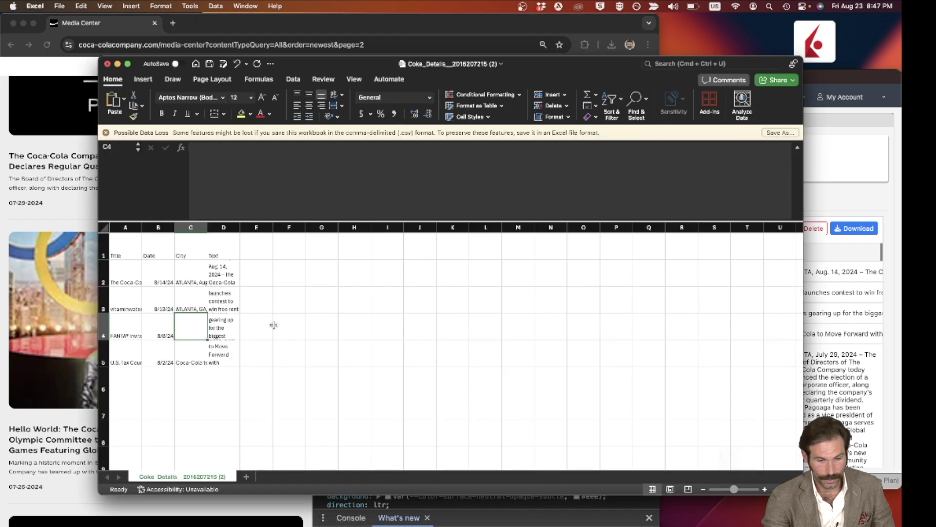
{"action": "left_click", "coordinate": [108, 64]}
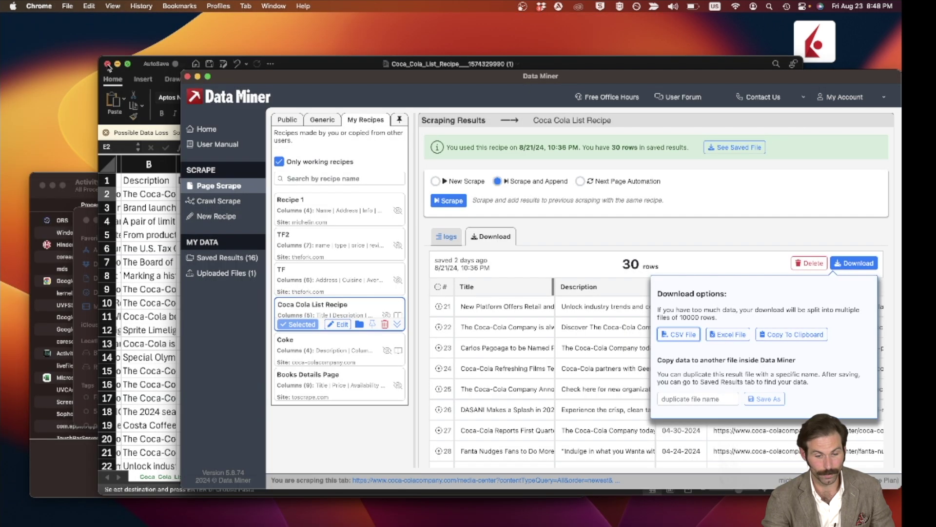
{"action": "left_click", "coordinate": [108, 63]}
{"action": "left_click", "coordinate": [199, 524]}
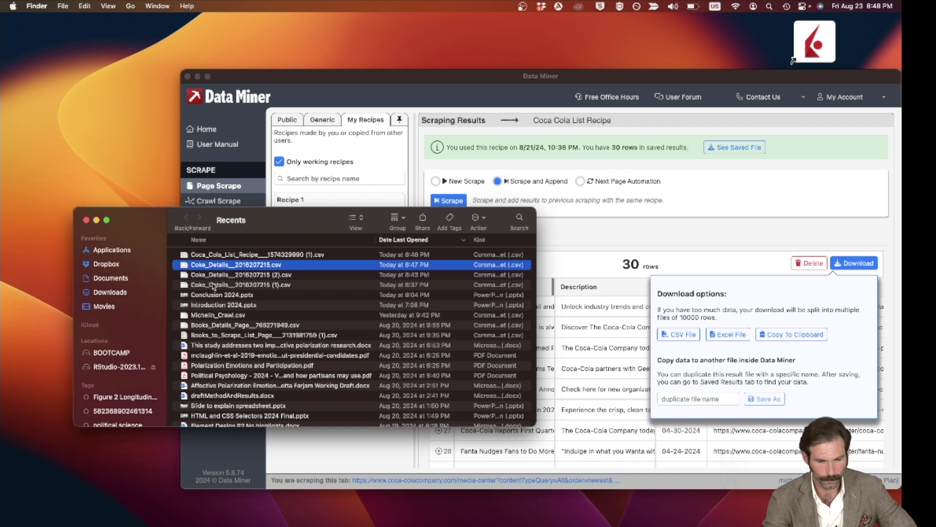
{"action": "double_click", "coordinate": [198, 255]}
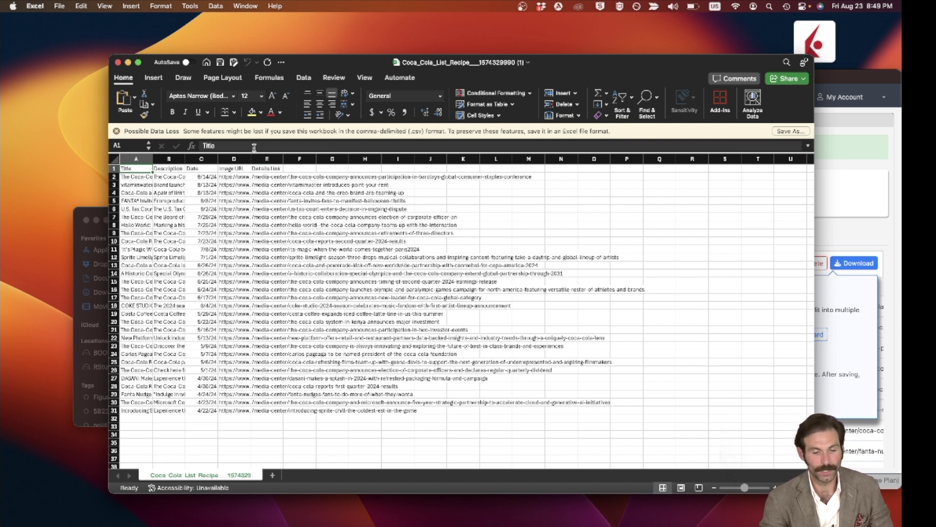
{"action": "scroll", "coordinate": [259, 179], "scroll_direction": "up", "scroll_amount": 5}
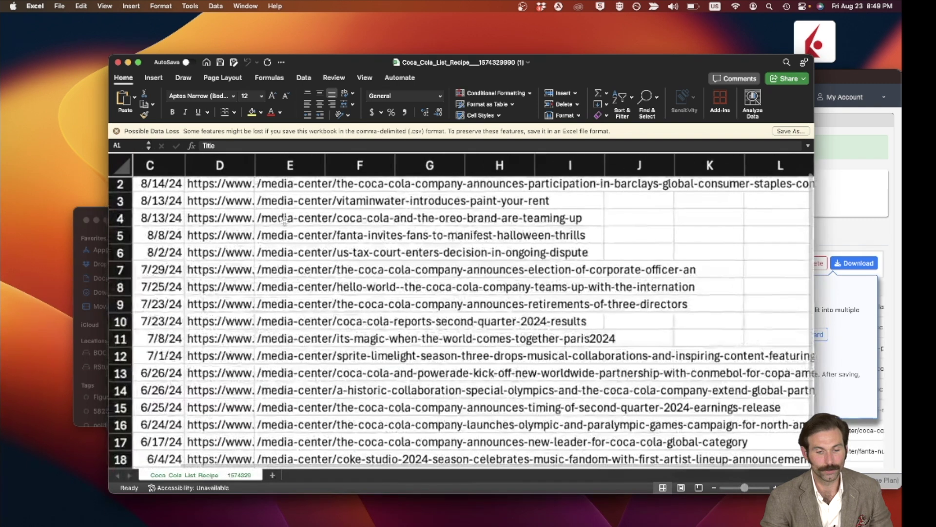
{"action": "scroll", "coordinate": [283, 205], "scroll_direction": "up", "scroll_amount": 1}
Step: Copy the full link path from cell E2 in the Details Link column and switch to Chrome's Data Miner window
{"action": "left_click", "coordinate": [296, 204]}
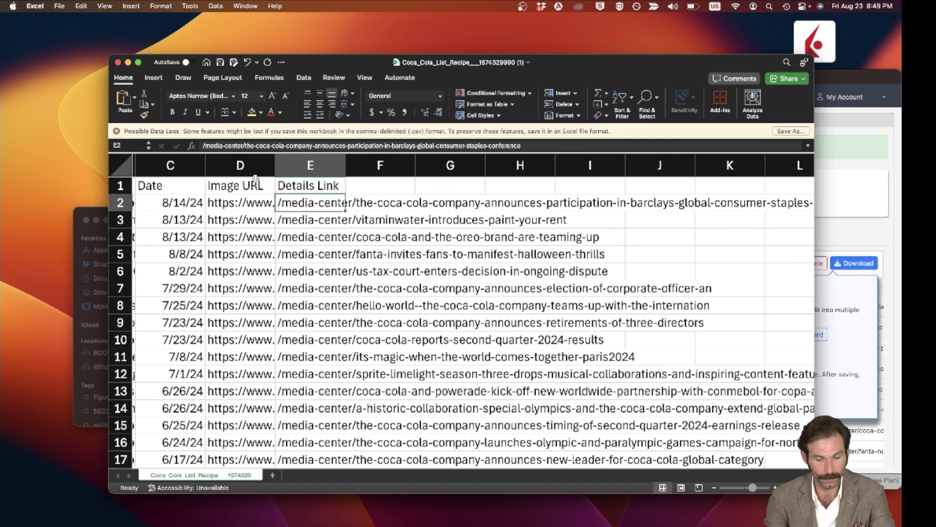
{"action": "left_click_drag", "start_coordinate": [203, 145], "coordinate": [571, 148]}
{"action": "key", "text": "super+c"}
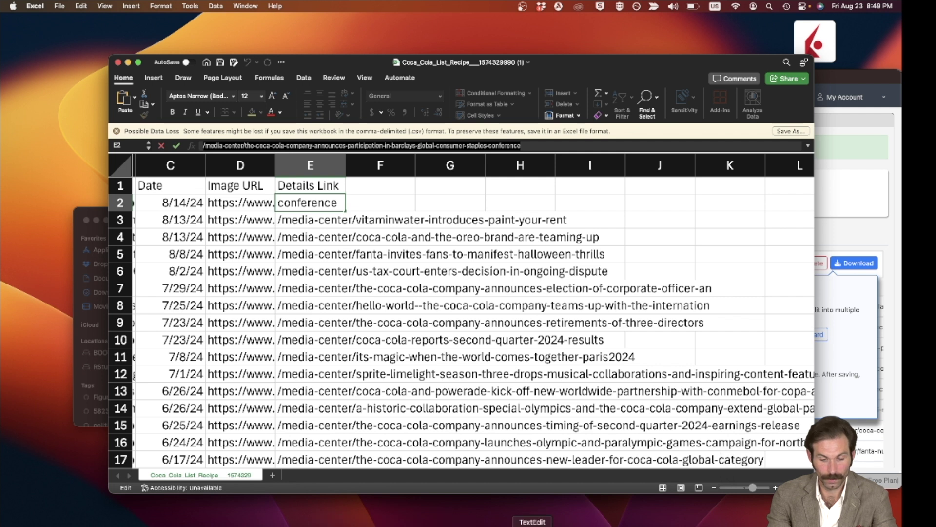
{"action": "left_click", "coordinate": [437, 525]}
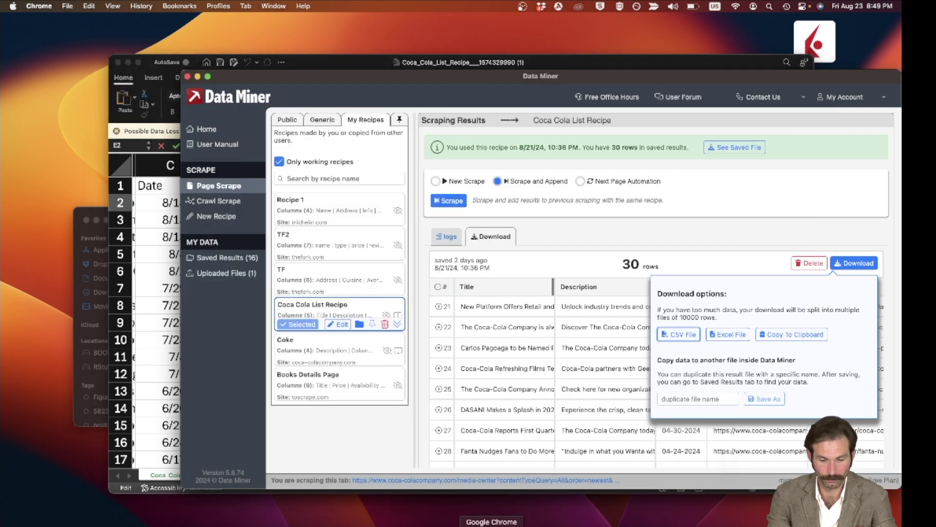
Step: Close the Data Miner window and try to load the copied Details Link path in a new Chrome tab
{"action": "left_click", "coordinate": [187, 77]}
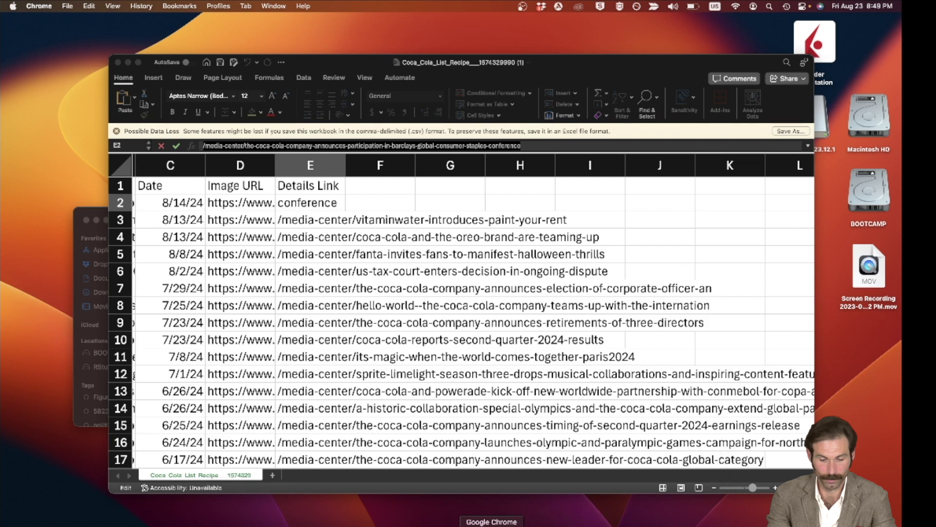
{"action": "left_click", "coordinate": [492, 525]}
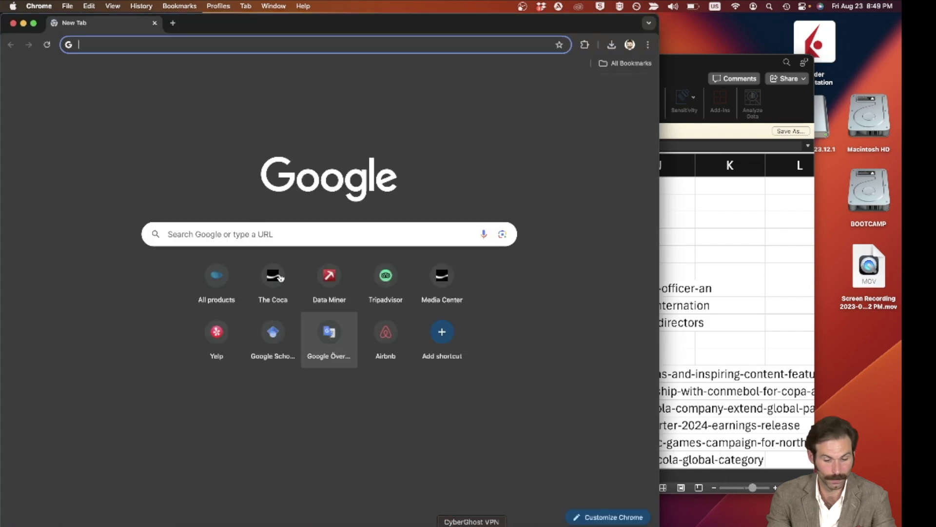
{"action": "key", "text": "super+v"}
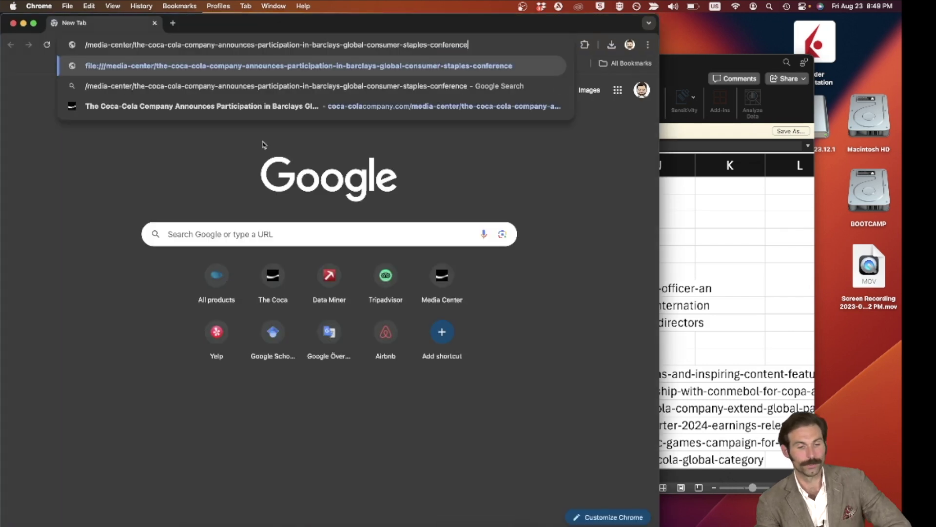
{"action": "key", "text": "Return"}
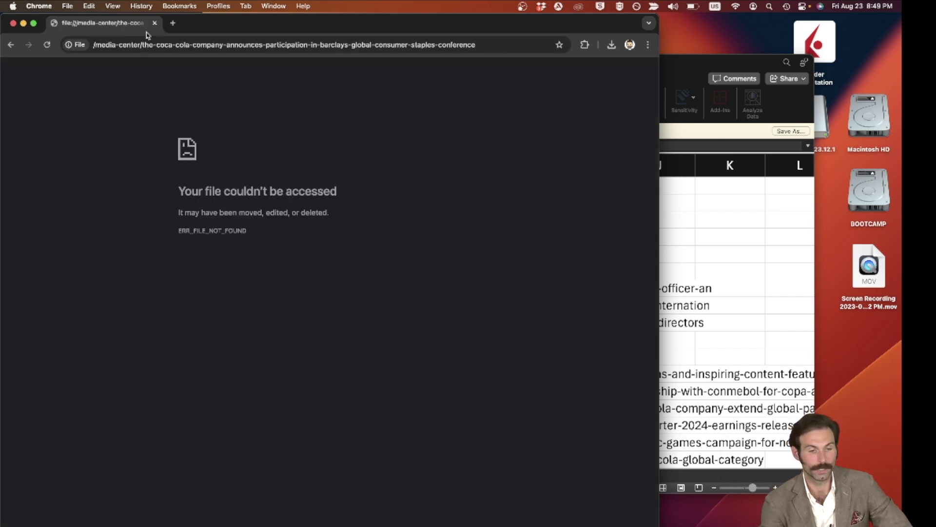
Step: Replace the address's file prefix with coca-colacompany.com before /media-center and load the Barclays conference article
{"action": "left_click", "coordinate": [93, 46]}
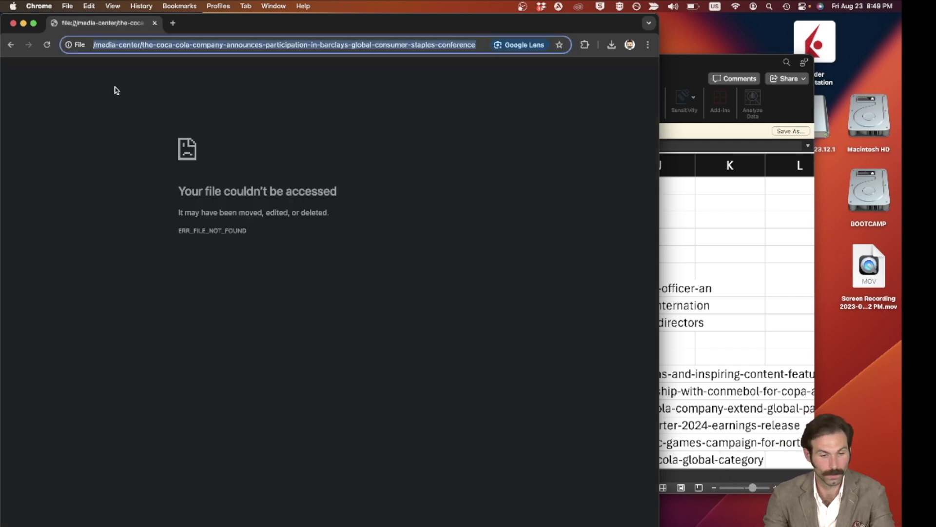
{"action": "key", "text": "Left"}
{"action": "key", "text": "BackSpace"}
{"action": "key", "text": "BackSpace"}
{"action": "key", "text": "BackSpace"}
{"action": "key", "text": "BackSpace"}
{"action": "key", "text": "BackSpace"}
{"action": "key", "text": "BackSpace"}
{"action": "key", "text": "BackSpace"}
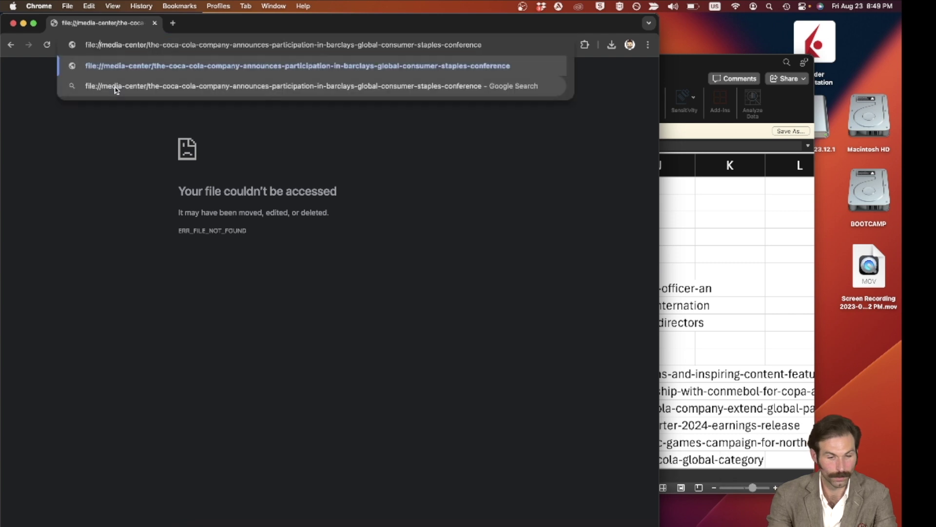
{"action": "type", "text": "coca-"}
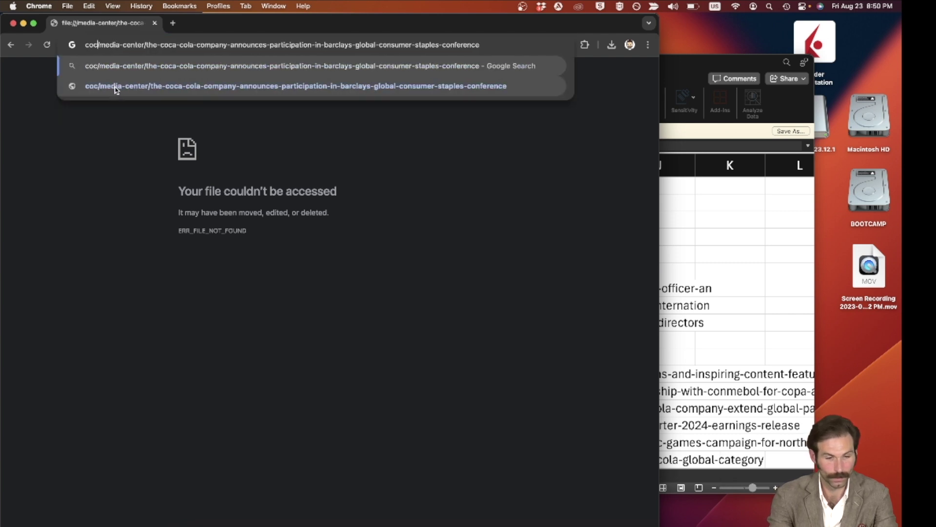
{"action": "type", "text": "colacompany"}
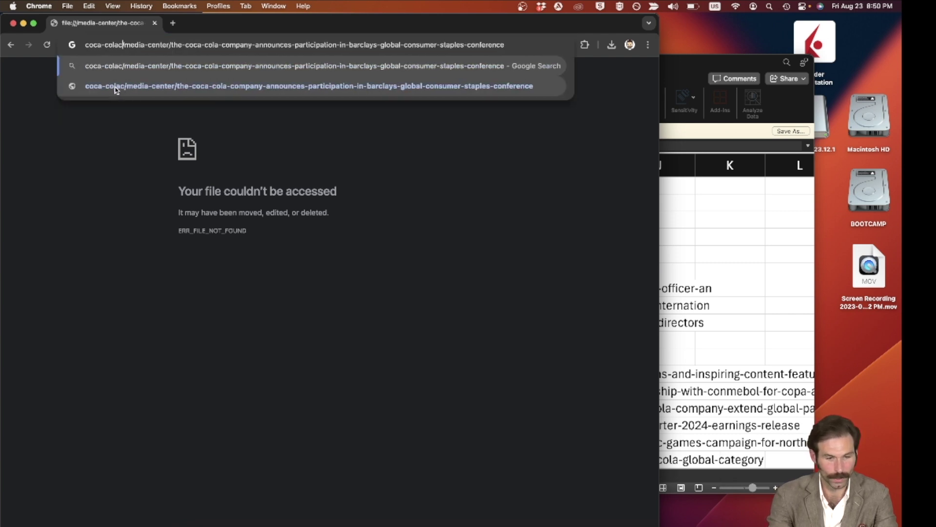
{"action": "type", "text": ".com"}
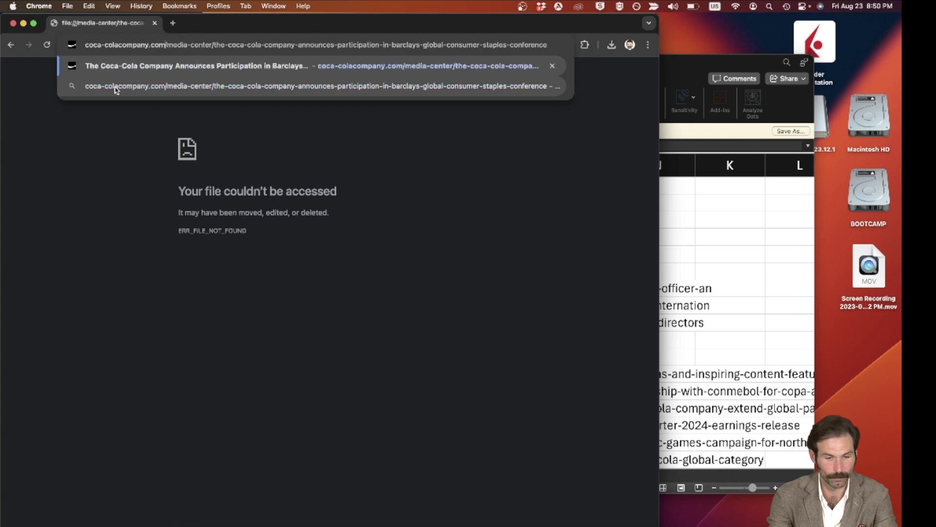
{"action": "key", "text": "Return"}
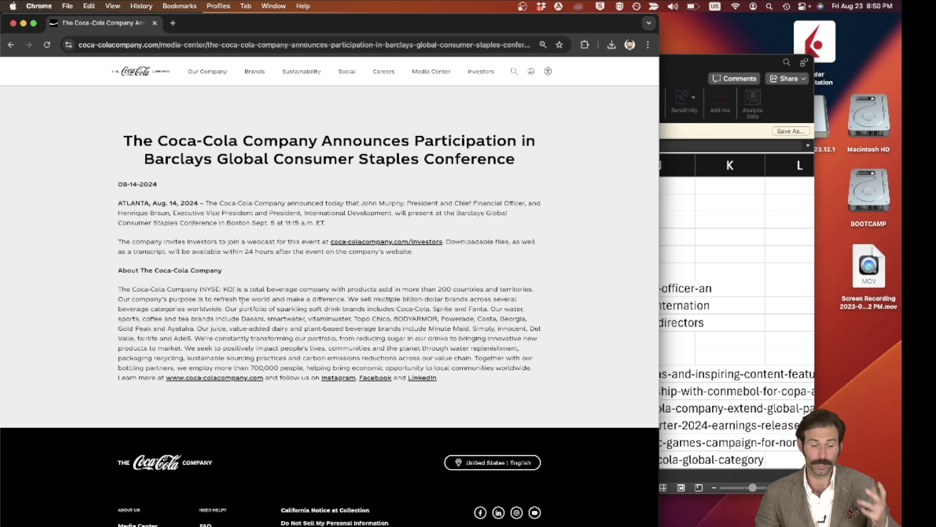
Step: Check the vitaminwater details link in cell E3 in Excel and return to the article page in Chrome
{"action": "left_click", "coordinate": [669, 383]}
{"action": "left_click", "coordinate": [300, 222]}
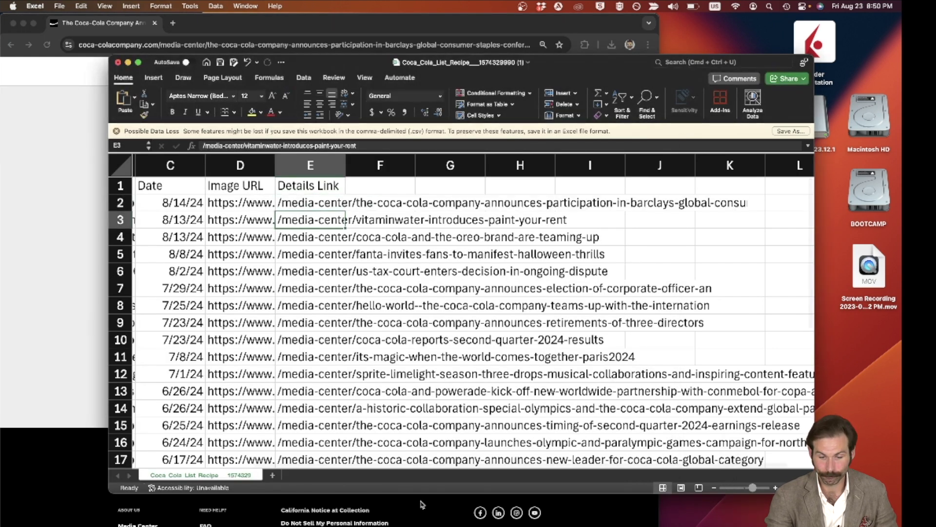
{"action": "left_click", "coordinate": [61, 192]}
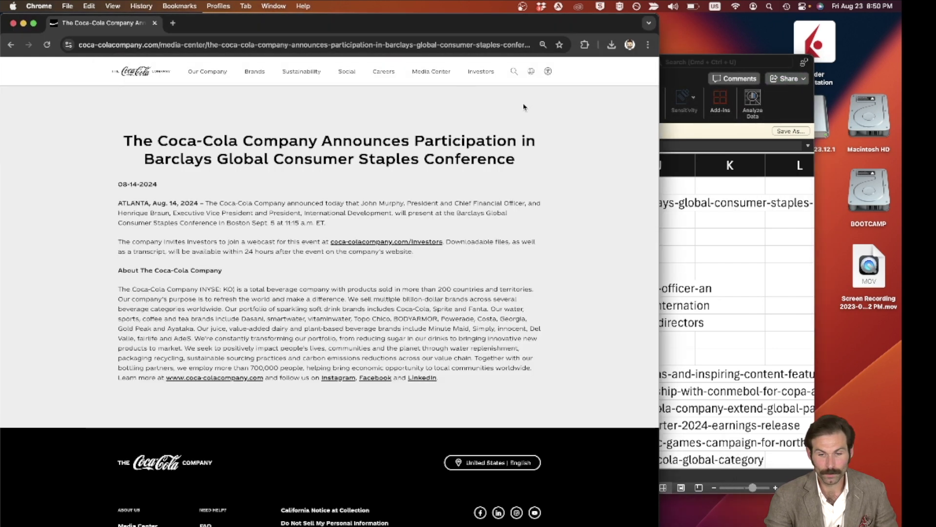
Step: Launch Data Miner's scraping window for the open article page and move it to the middle of the screen
{"action": "left_click", "coordinate": [584, 44]}
{"action": "left_click", "coordinate": [474, 121]}
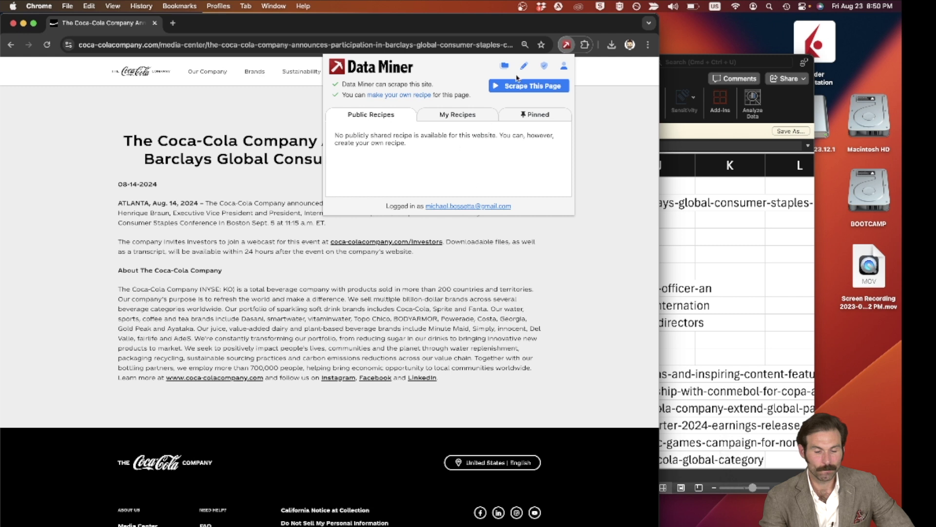
{"action": "left_click", "coordinate": [496, 88]}
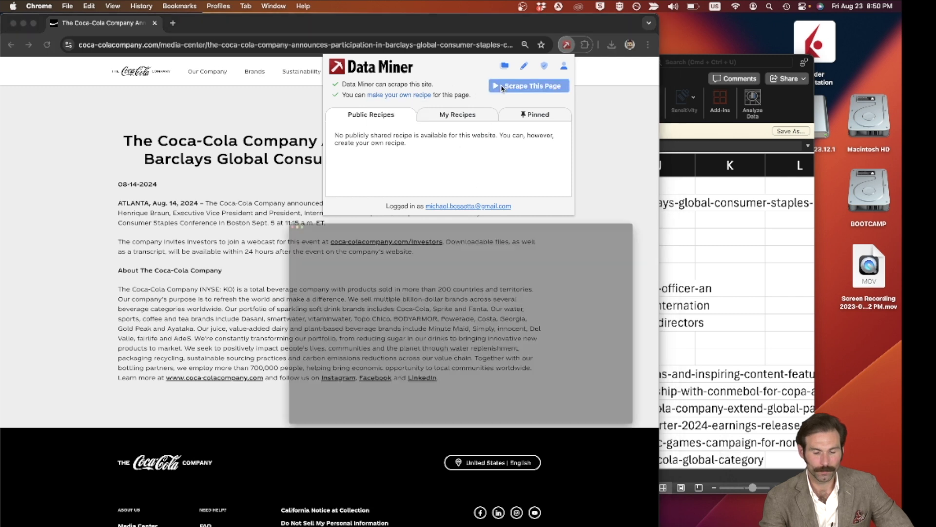
{"action": "left_click_drag", "start_coordinate": [417, 120], "coordinate": [389, 63]}
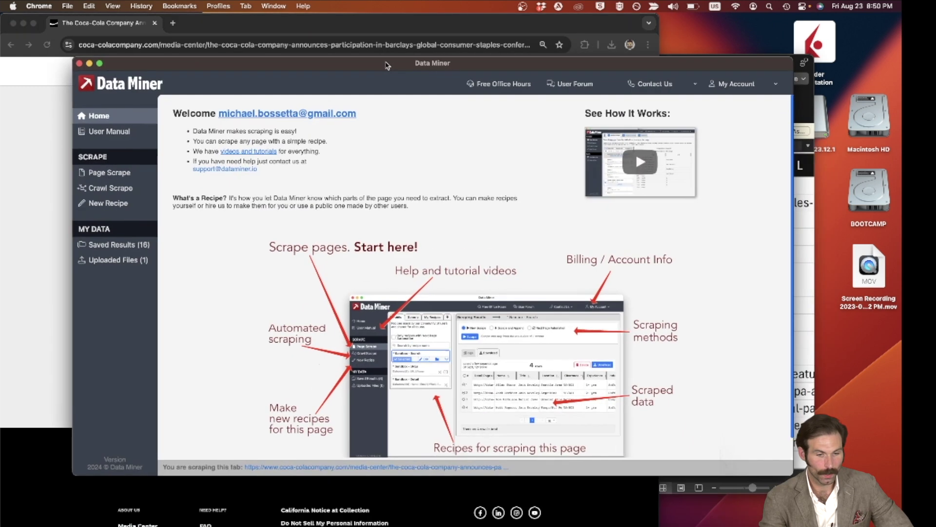
Step: Open the Crawl Scrape section and read its premium-feature note and scraping steps
{"action": "left_click", "coordinate": [110, 192]}
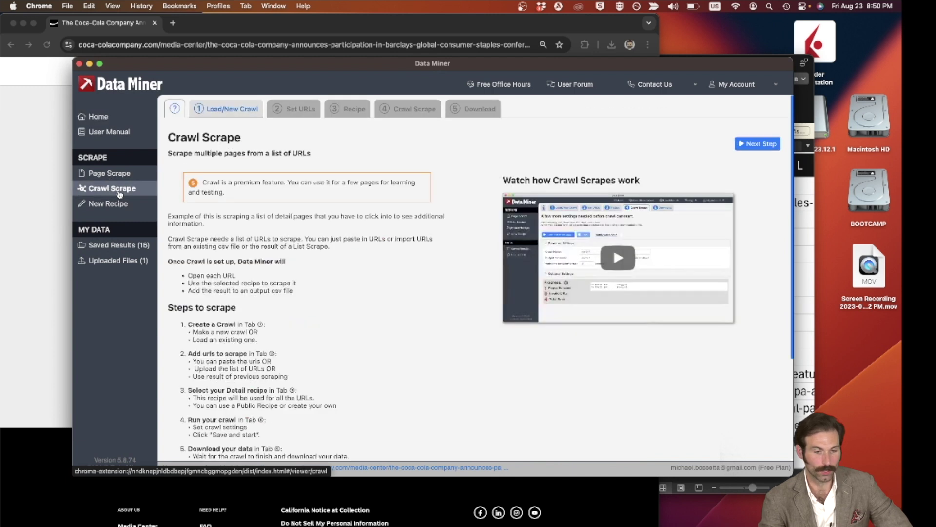
{"action": "triple_click", "coordinate": [230, 197]}
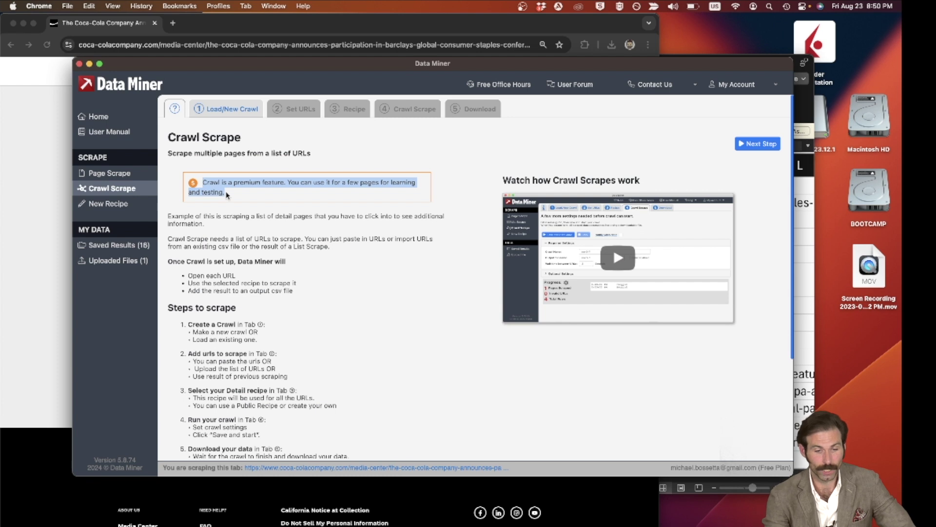
{"action": "scroll", "coordinate": [265, 197], "scroll_direction": "down", "scroll_amount": 5}
{"action": "scroll", "coordinate": [265, 197], "scroll_direction": "up", "scroll_amount": 5}
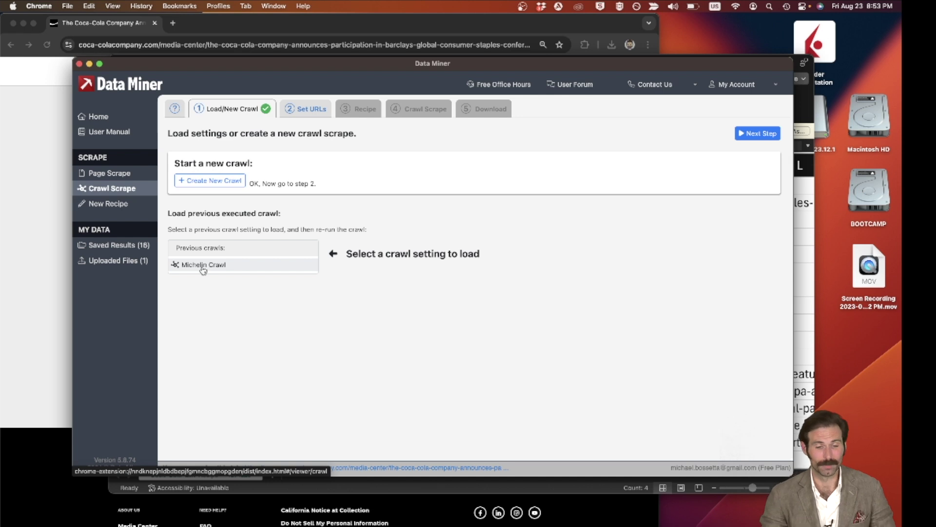
{"action": "left_click", "coordinate": [117, 262]}
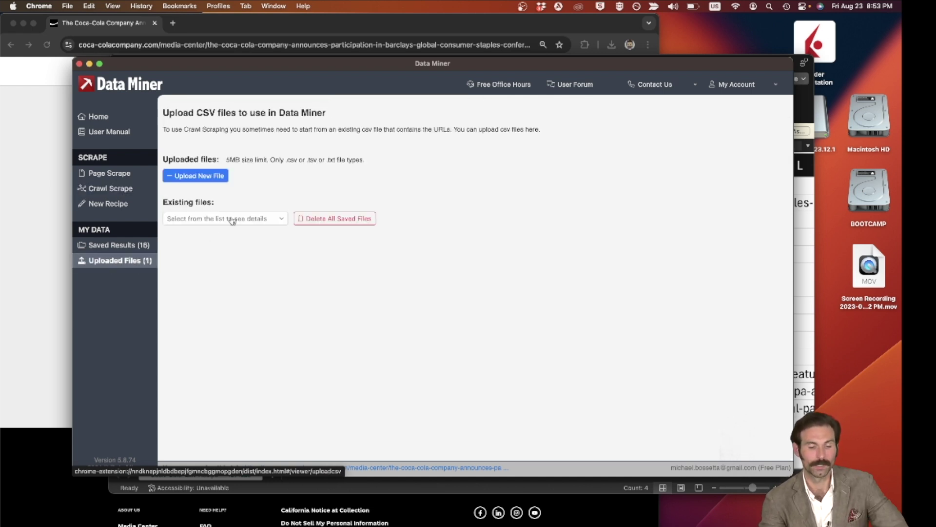
{"action": "left_click", "coordinate": [196, 177]}
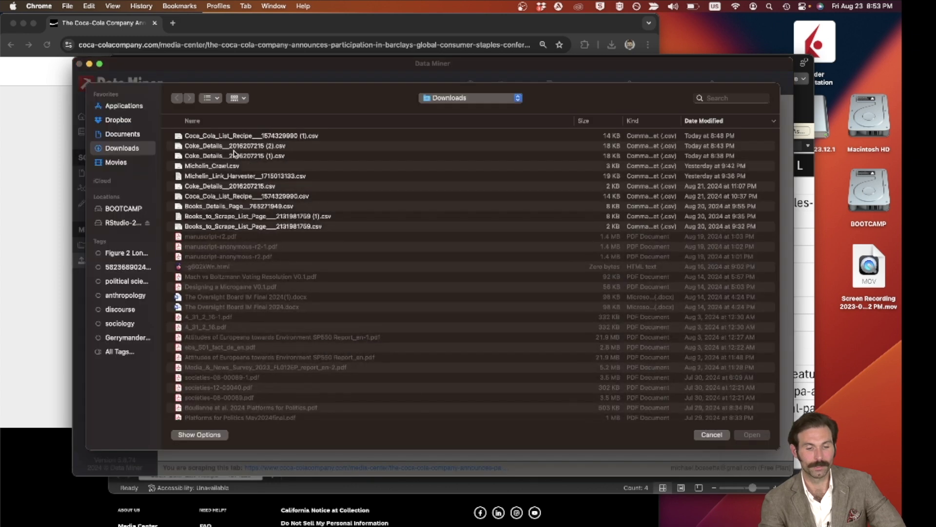
{"action": "double_click", "coordinate": [224, 137]}
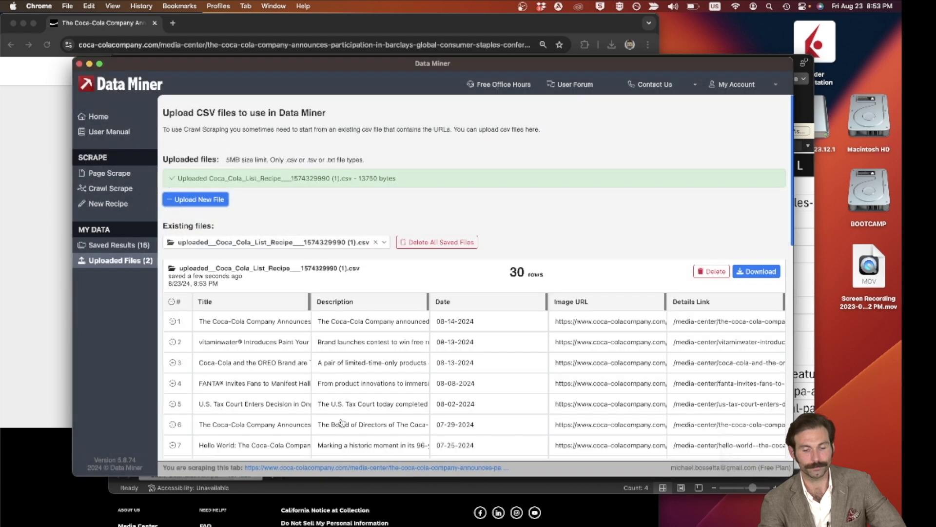
{"action": "scroll", "coordinate": [341, 423], "scroll_direction": "down", "scroll_amount": 5}
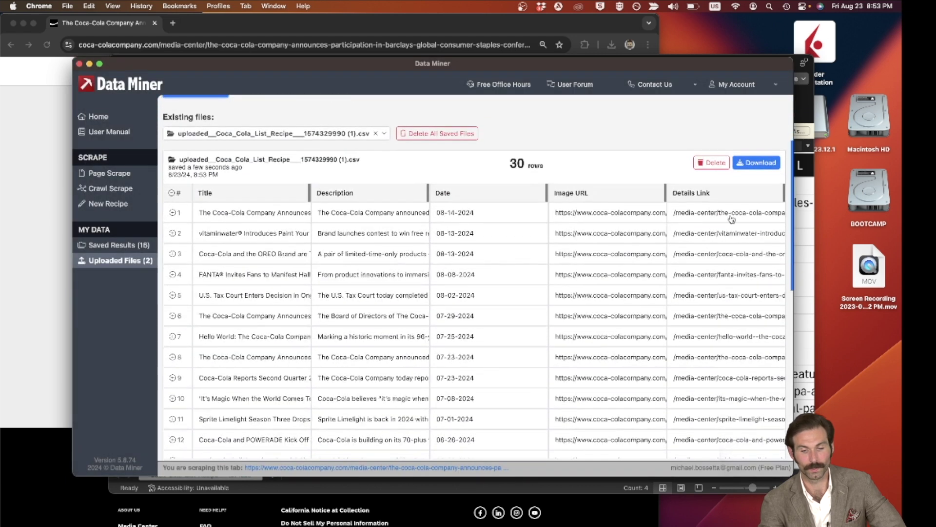
{"action": "scroll", "coordinate": [731, 219], "scroll_direction": "down", "scroll_amount": 3}
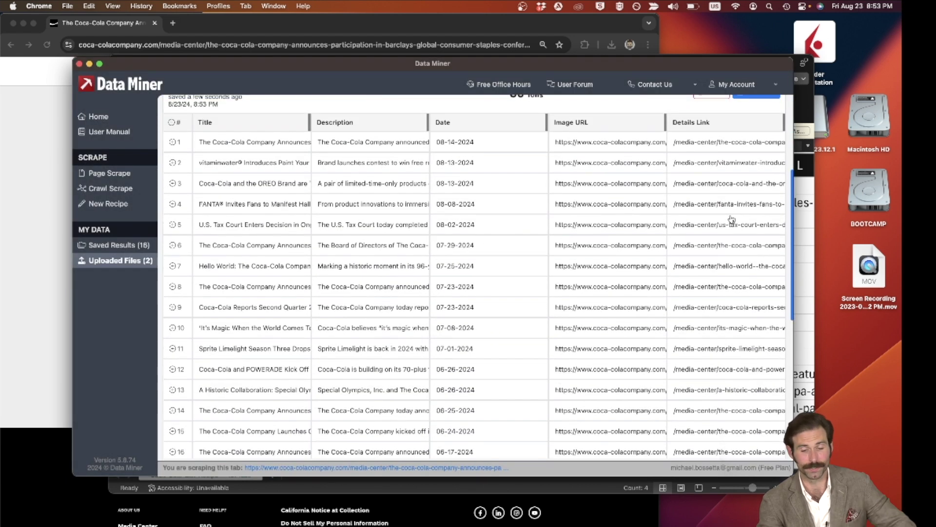
{"action": "scroll", "coordinate": [731, 219], "scroll_direction": "down", "scroll_amount": 10}
{"action": "scroll", "coordinate": [732, 219], "scroll_direction": "up", "scroll_amount": 15}
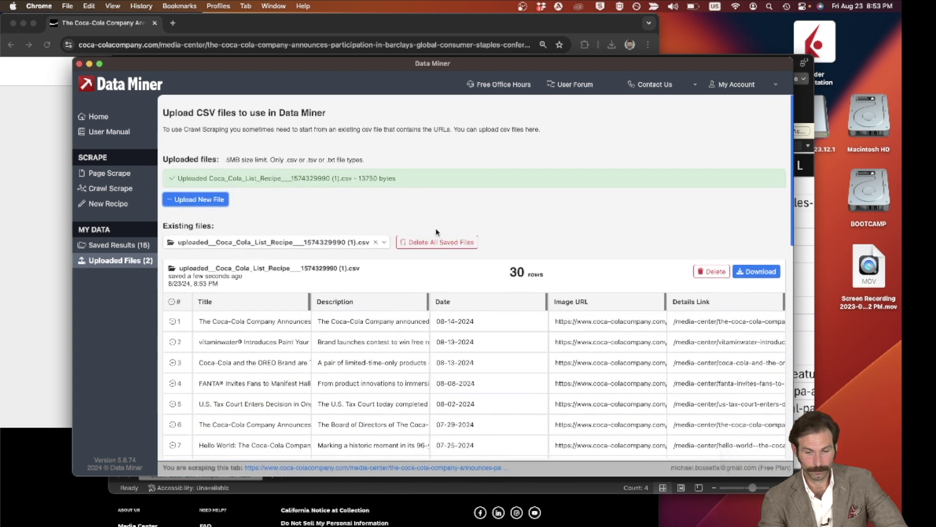
{"action": "scroll", "coordinate": [569, 233], "scroll_direction": "down", "scroll_amount": 1}
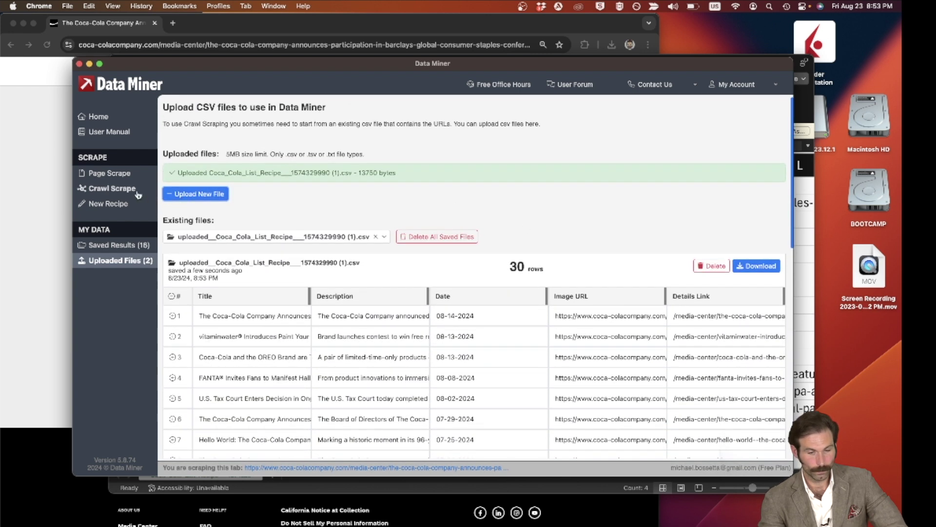
Step: Return to Crawl Scrape and create a new crawl, proceeding to its URL setup
{"action": "left_click", "coordinate": [120, 189]}
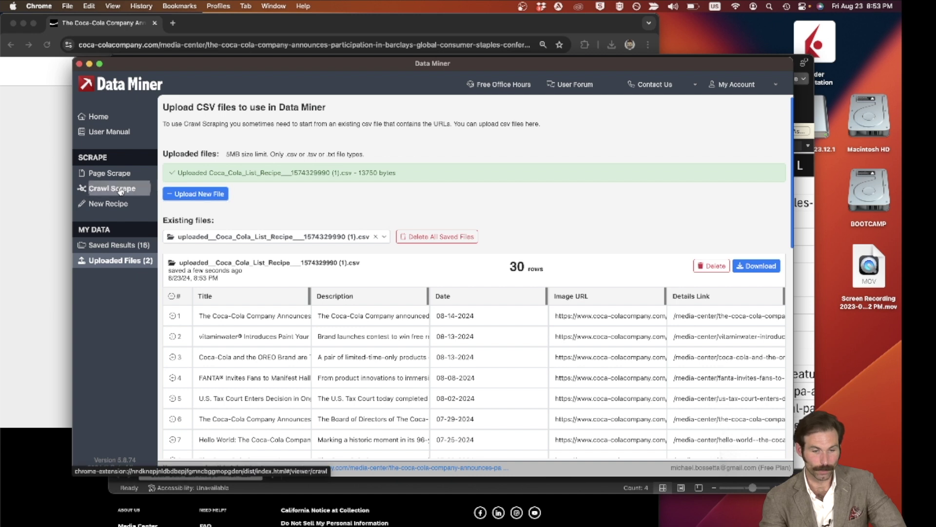
{"action": "scroll", "coordinate": [237, 124], "scroll_direction": "up", "scroll_amount": 1}
{"action": "right_click", "coordinate": [238, 122]}
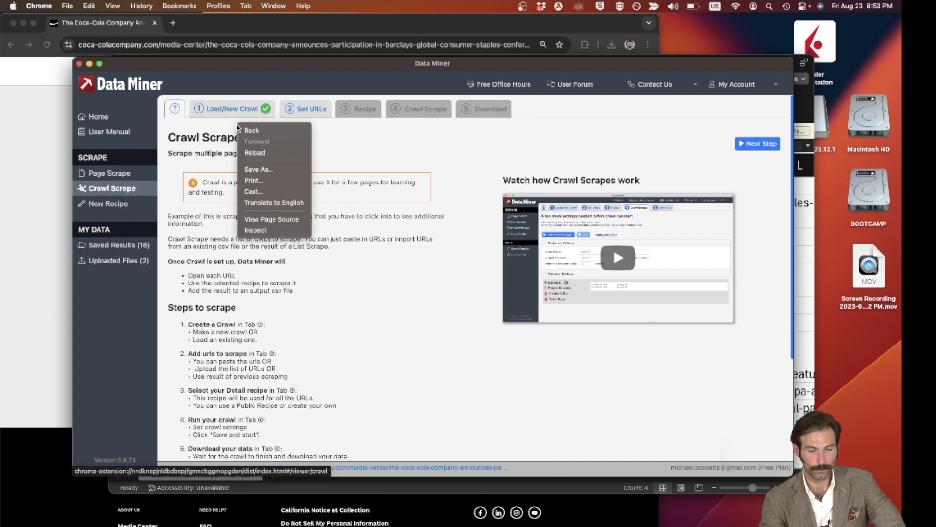
{"action": "left_click", "coordinate": [216, 129]}
{"action": "left_click", "coordinate": [220, 110]}
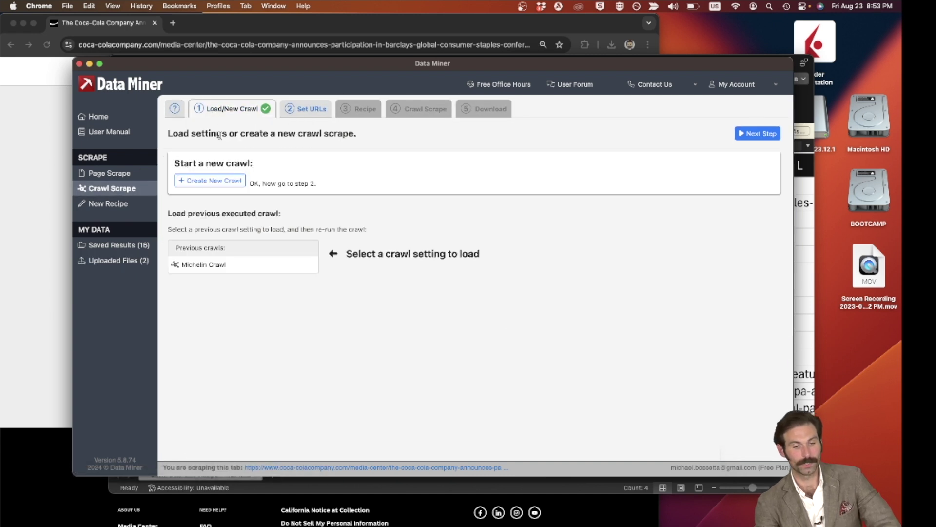
{"action": "left_click", "coordinate": [221, 181]}
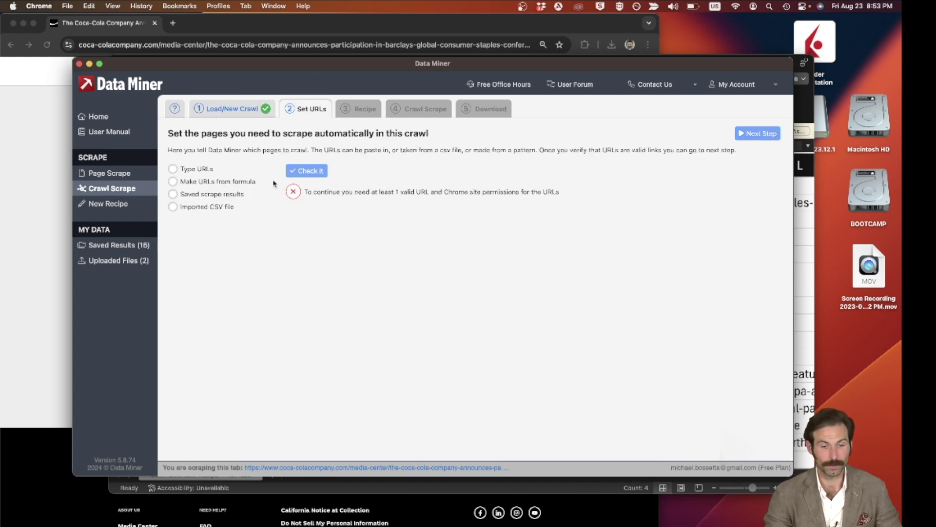
{"action": "left_click", "coordinate": [174, 208]}
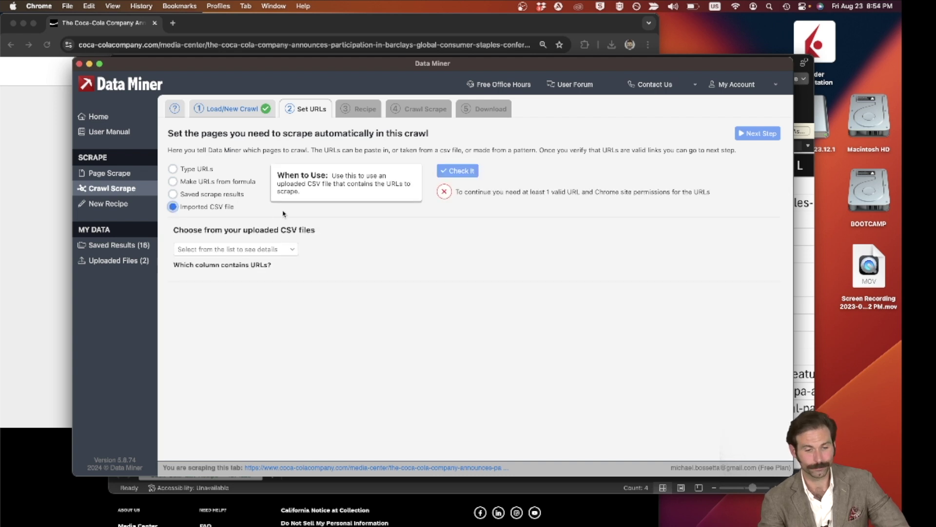
{"action": "left_click", "coordinate": [292, 250]}
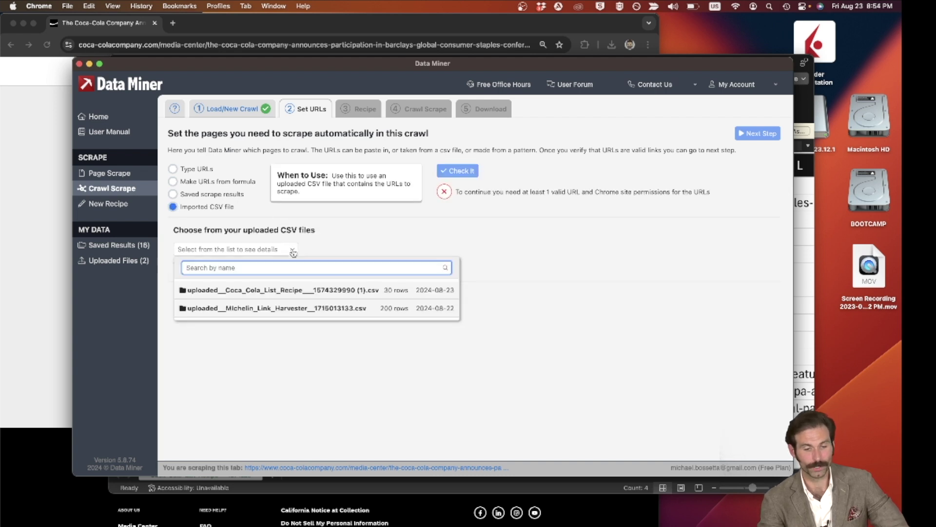
{"action": "left_click", "coordinate": [294, 290]}
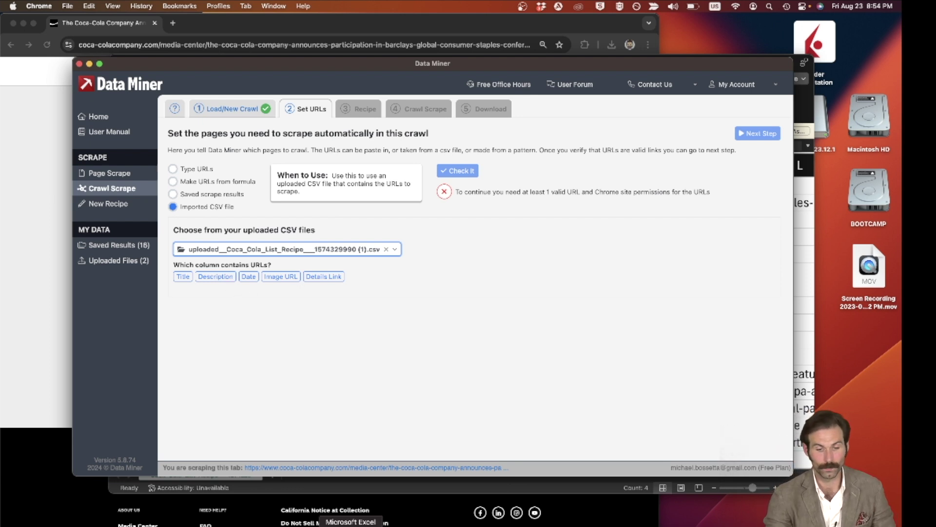
Step: Switch to Excel and compare the sheet's column headers, from Title through Details Link, with the crawl's column choices
{"action": "key", "text": "super+Tab"}
{"action": "scroll", "coordinate": [221, 323], "scroll_direction": "left", "scroll_amount": 5}
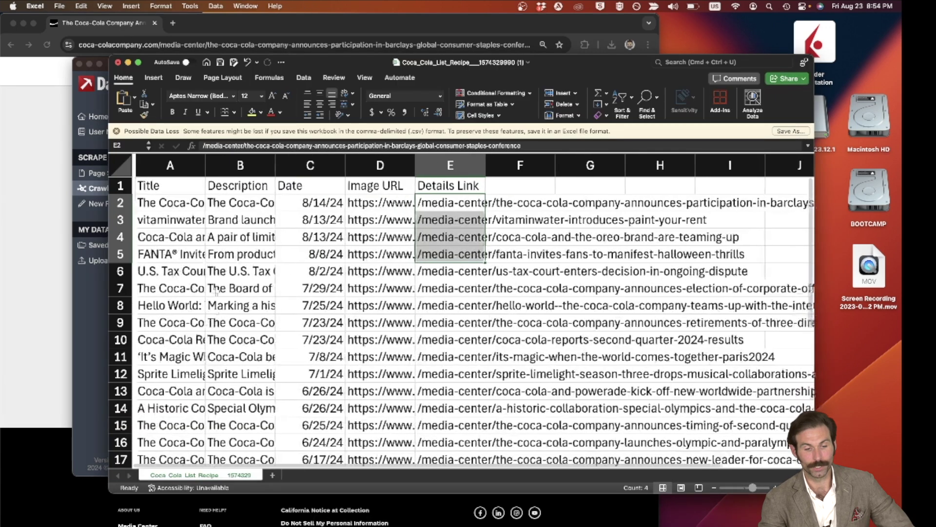
{"action": "left_click", "coordinate": [168, 190]}
{"action": "scroll", "coordinate": [181, 198], "scroll_direction": "left", "scroll_amount": 1}
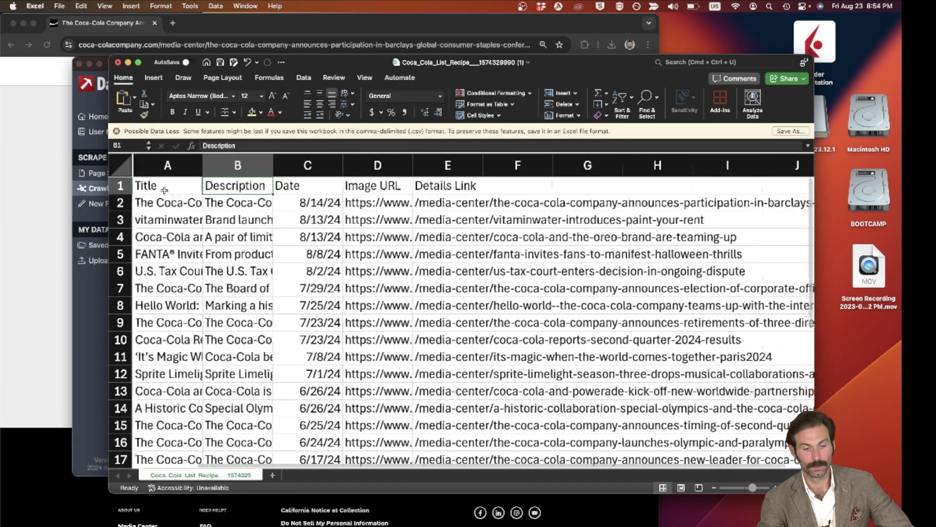
{"action": "left_click_drag", "start_coordinate": [156, 185], "coordinate": [422, 192]}
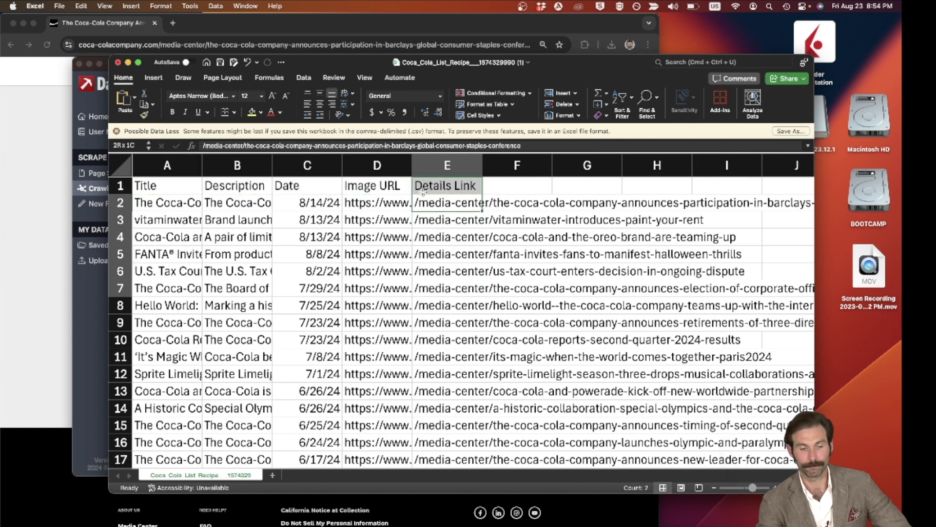
Step: Inspect the first details link in Excel, switch to Data Miner and check the crawl's URLs using the Details Link column
{"action": "left_click", "coordinate": [205, 144]}
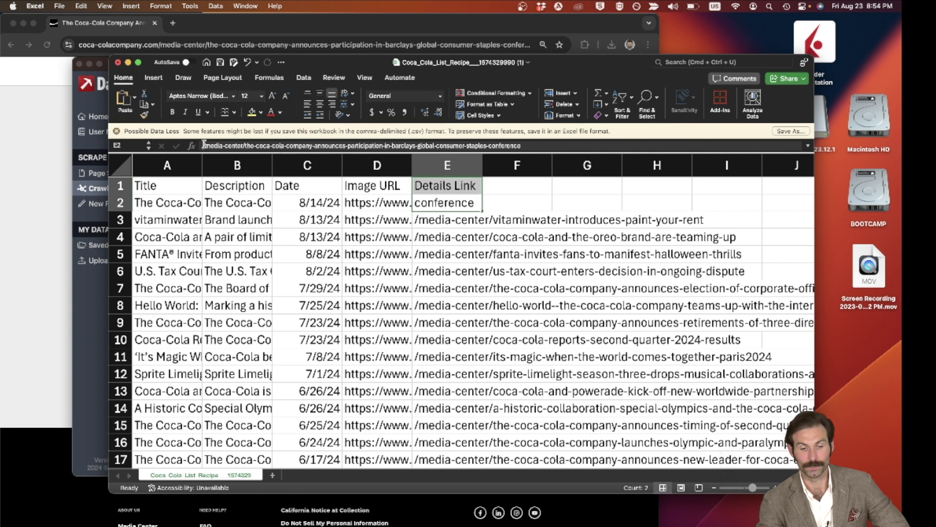
{"action": "left_click_drag", "start_coordinate": [205, 145], "coordinate": [527, 145]}
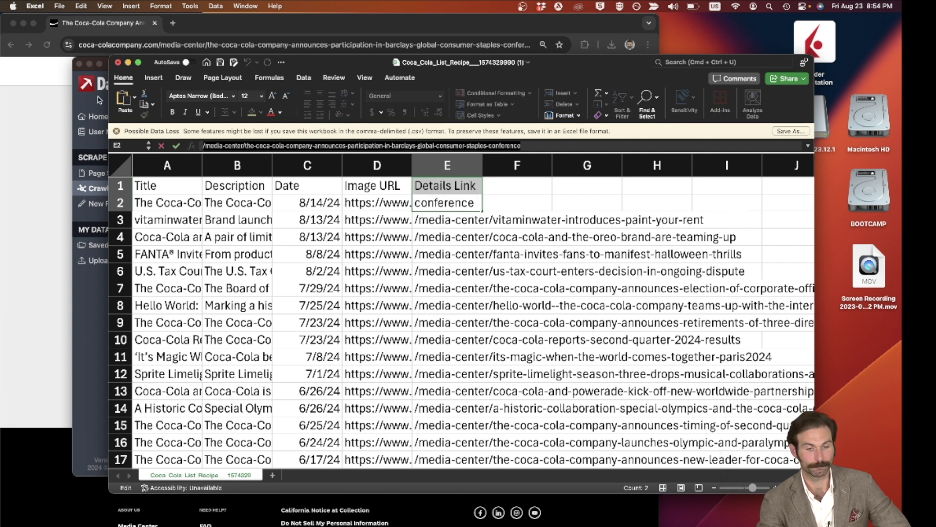
{"action": "left_click", "coordinate": [99, 100]}
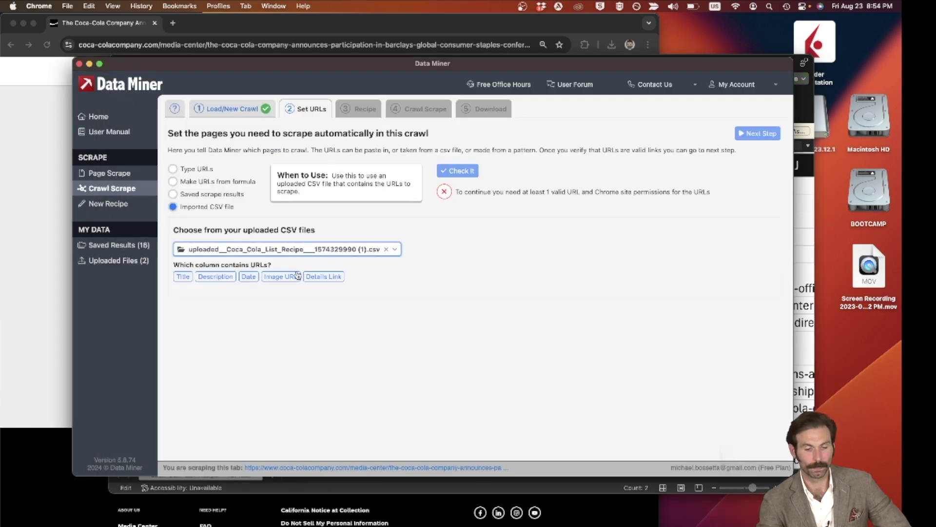
{"action": "left_click", "coordinate": [324, 277]}
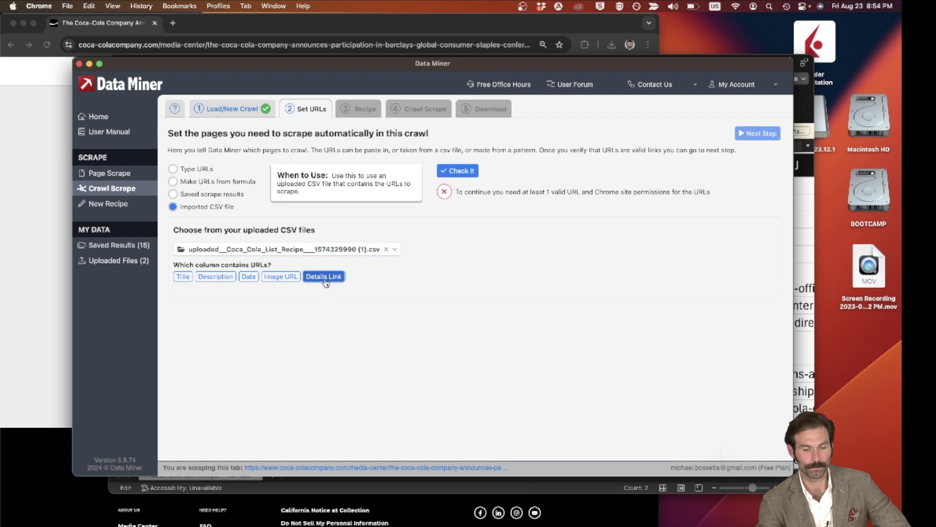
{"action": "left_click", "coordinate": [456, 171]}
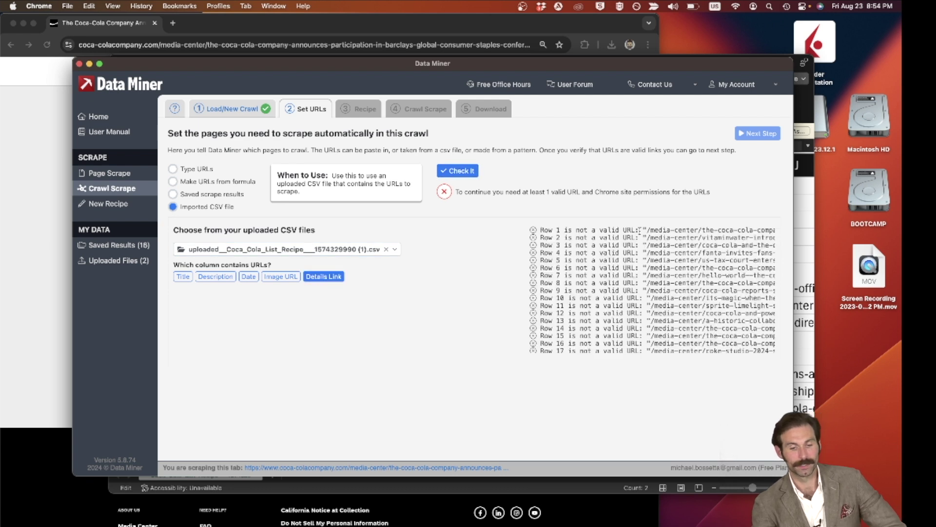
{"action": "left_click_drag", "start_coordinate": [638, 230], "coordinate": [531, 236]}
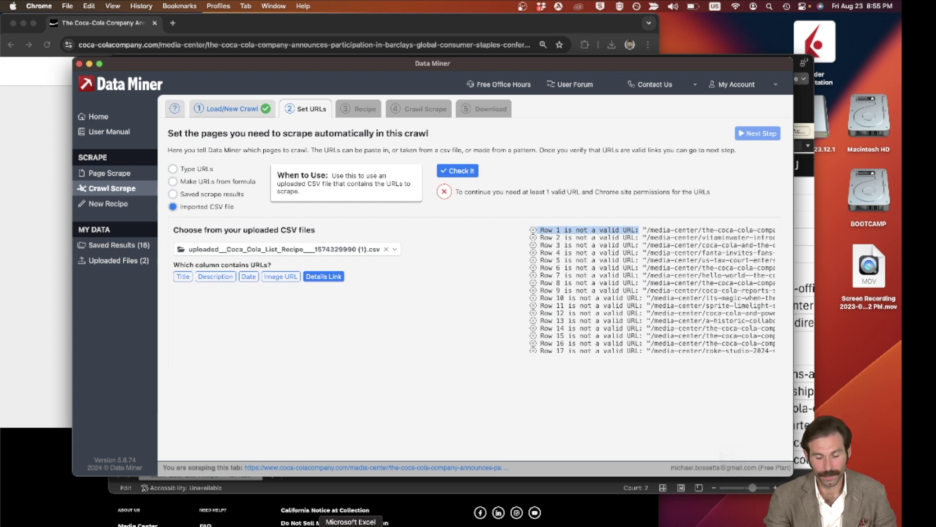
Step: Switch to Excel and delete the Image URL column from the Coca-Cola list
{"action": "left_click", "coordinate": [351, 525]}
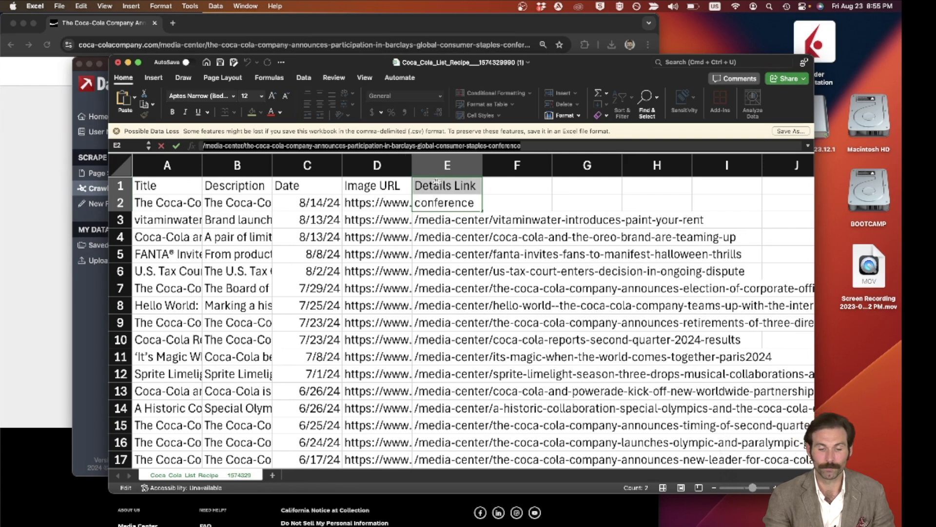
{"action": "left_click", "coordinate": [395, 163]}
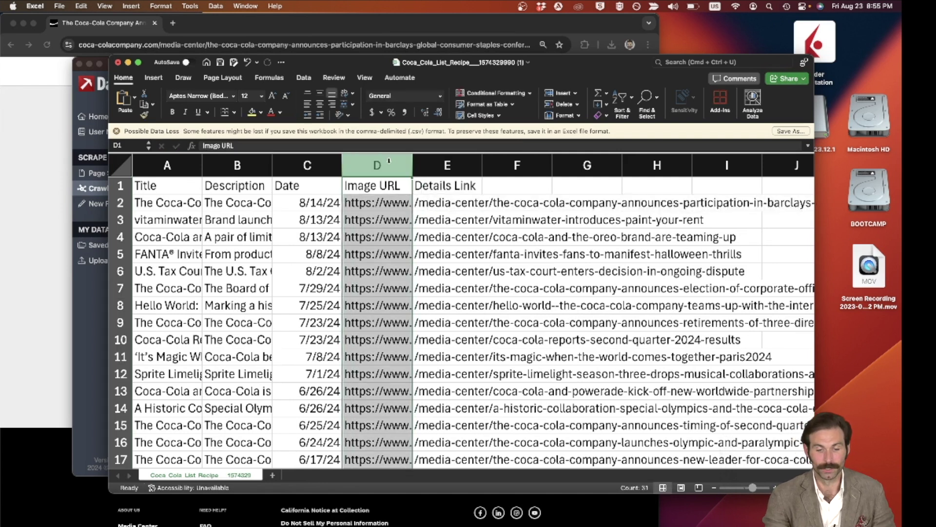
{"action": "right_click", "coordinate": [393, 164]}
{"action": "left_click", "coordinate": [411, 228]}
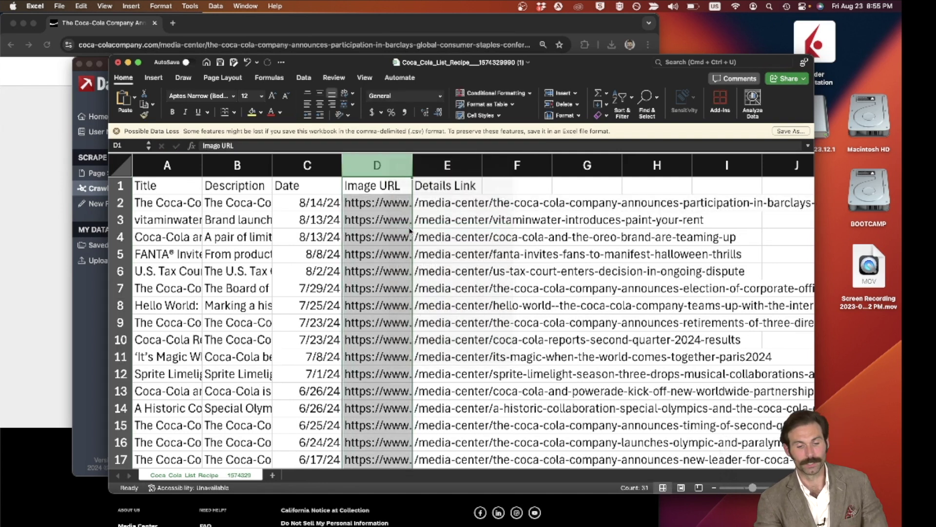
{"action": "left_click", "coordinate": [367, 207]}
{"action": "mouse_move", "coordinate": [360, 200]}
{"action": "left_mouse_down"}
{"action": "mouse_move", "coordinate": [359, 288]}
{"action": "mouse_move", "coordinate": [360, 218]}
{"action": "left_mouse_up"}
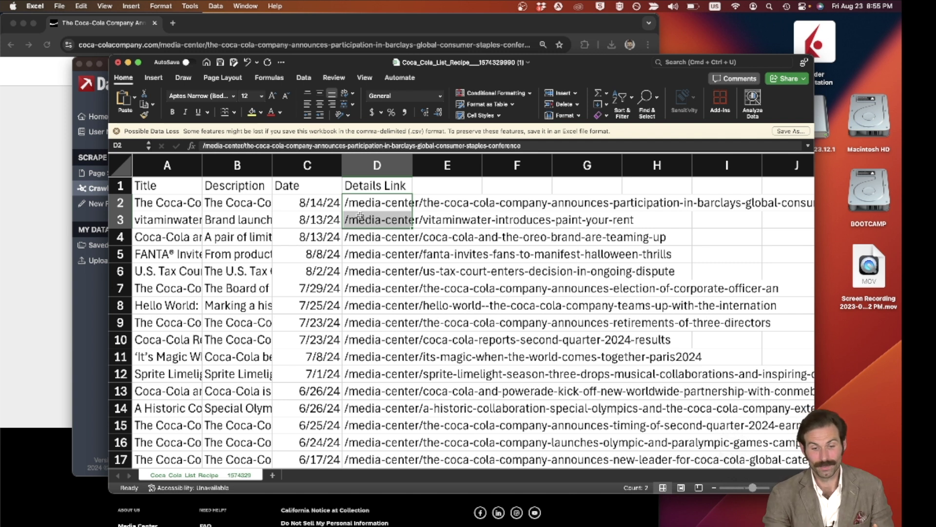
Step: Inspect the relative paths in the Details Link column and open Find & Replace with /media as the search text
{"action": "left_click", "coordinate": [348, 222]}
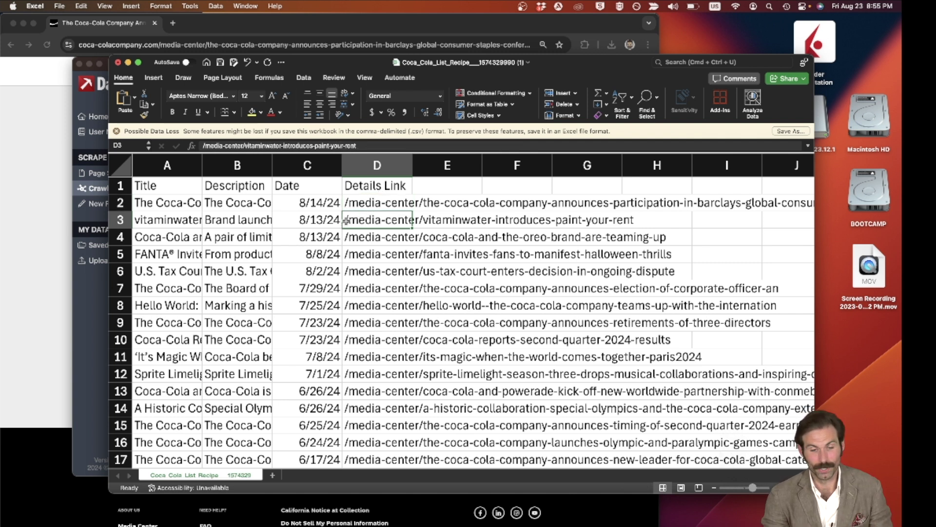
{"action": "left_click_drag", "start_coordinate": [223, 146], "coordinate": [199, 146]}
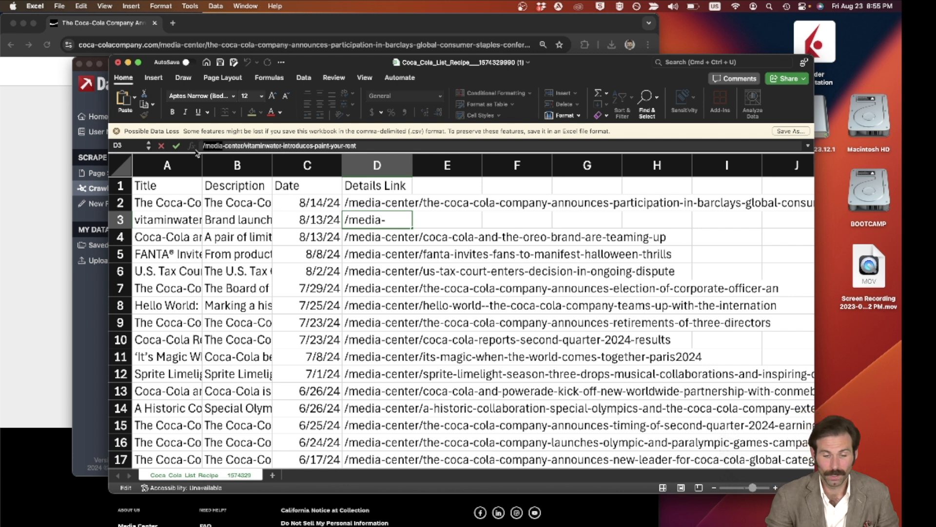
{"action": "left_click", "coordinate": [382, 167]}
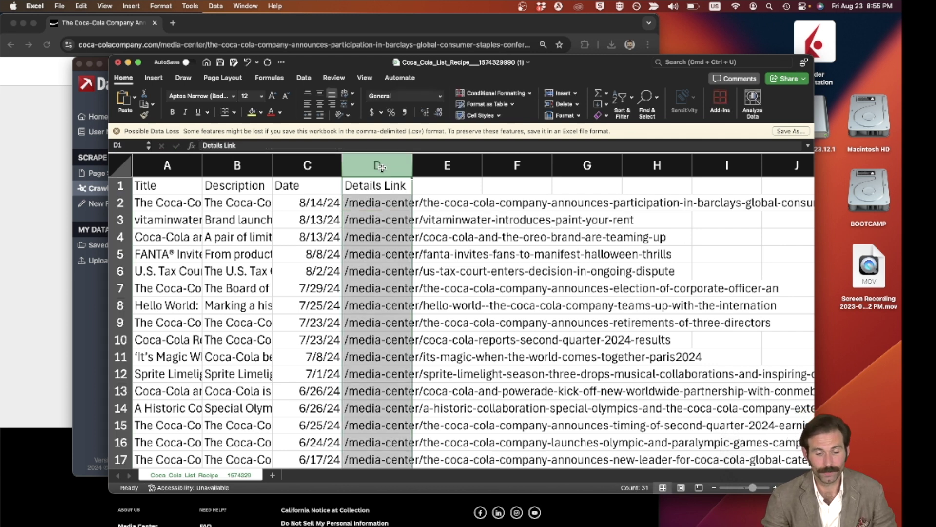
{"action": "left_click", "coordinate": [390, 209]}
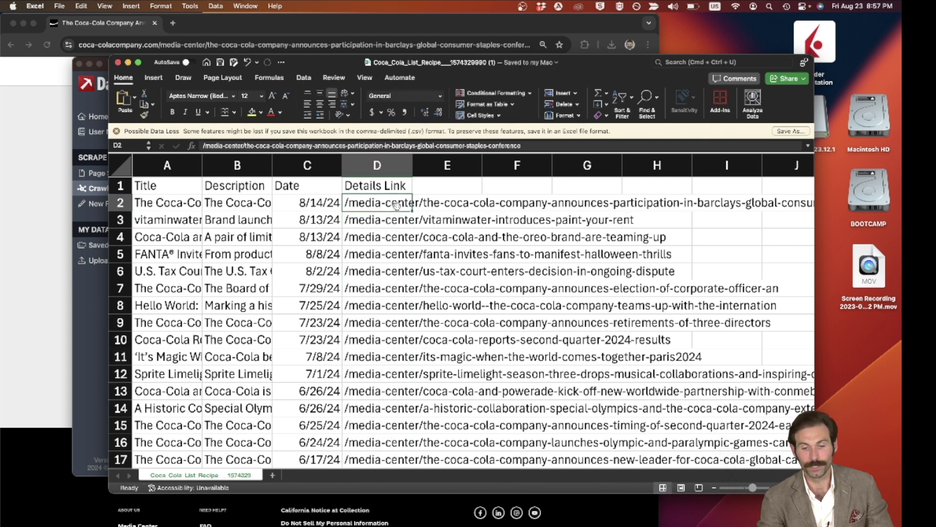
{"action": "left_click", "coordinate": [680, 62]}
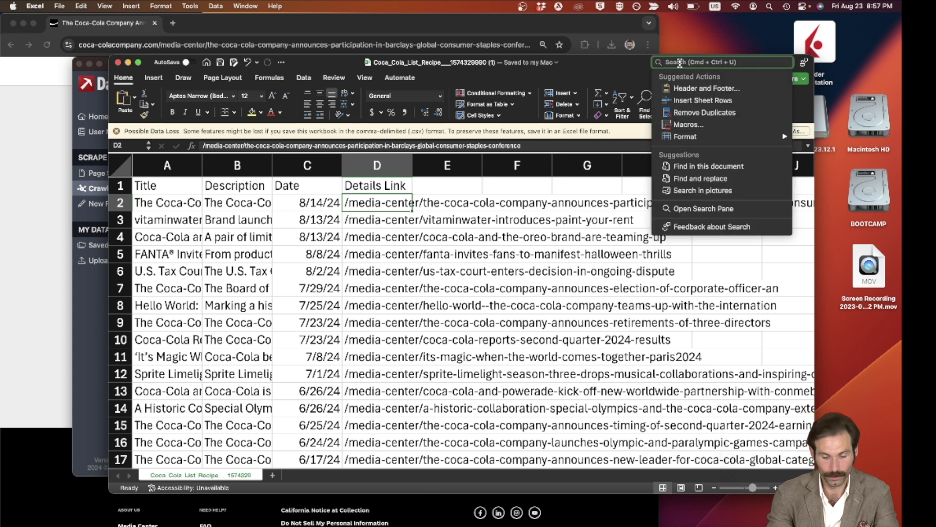
{"action": "type", "text": "/media"}
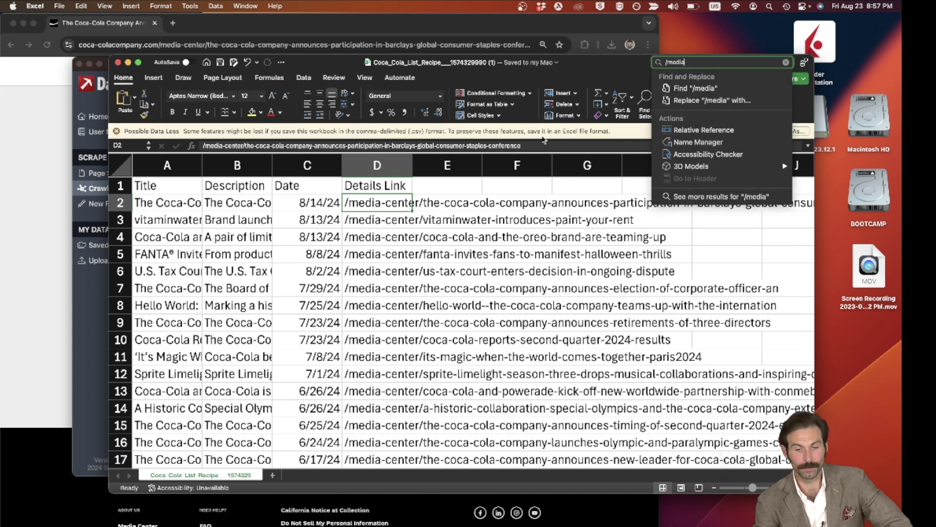
{"action": "left_click", "coordinate": [691, 102]}
{"action": "left_click", "coordinate": [388, 166]}
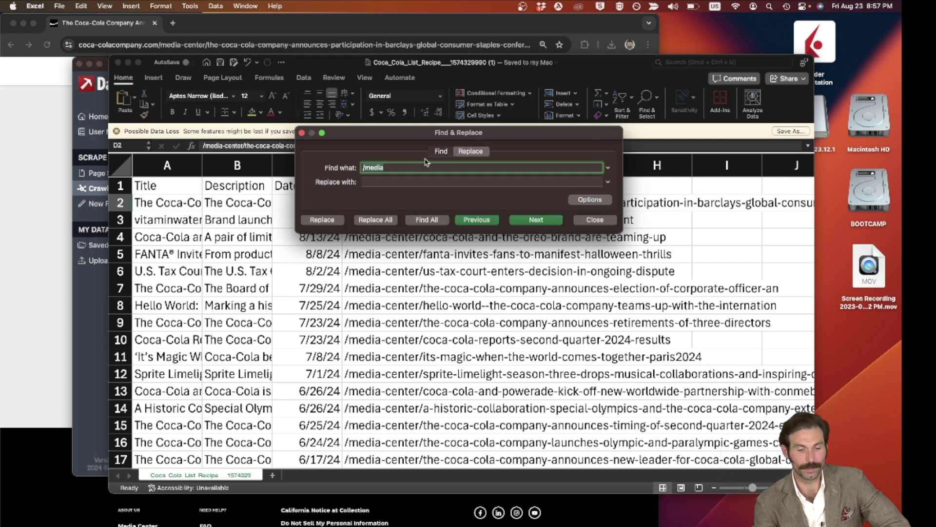
{"action": "left_click", "coordinate": [369, 181]}
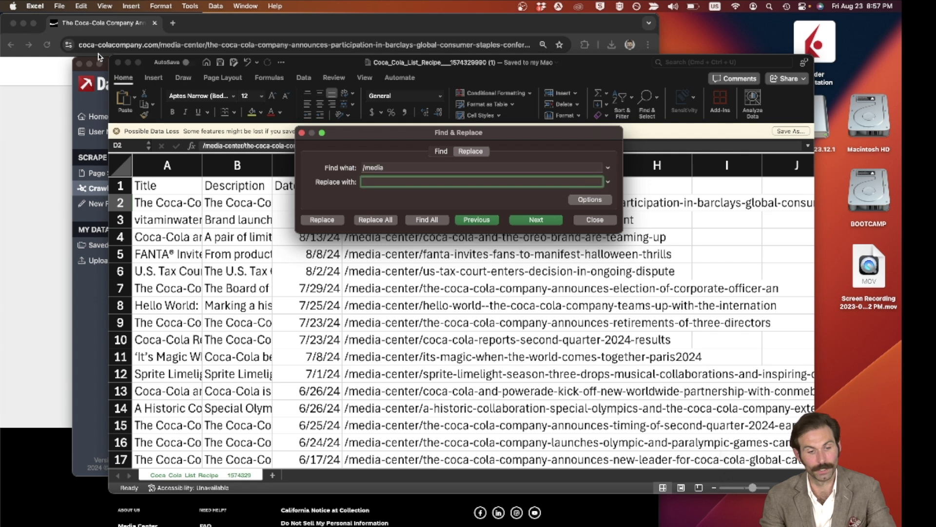
{"action": "left_click", "coordinate": [160, 47]}
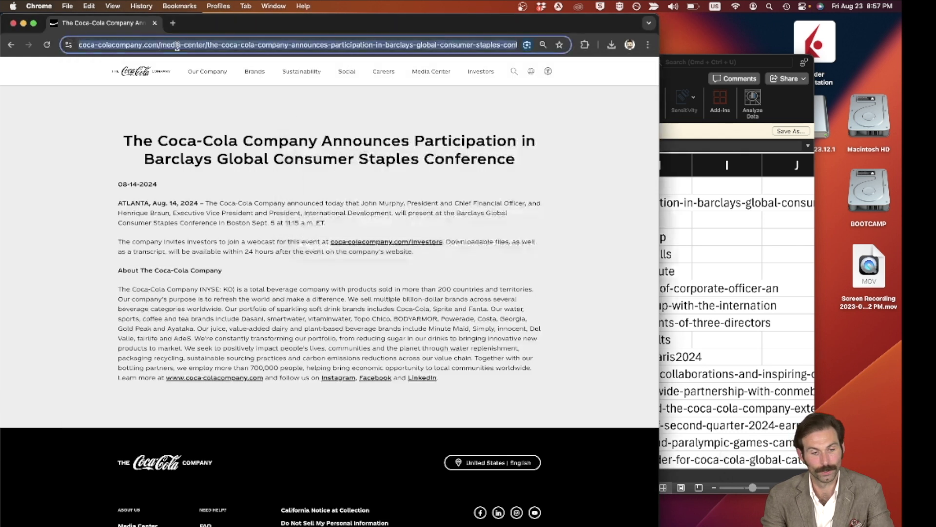
{"action": "left_click_drag", "start_coordinate": [226, 44], "coordinate": [77, 45]}
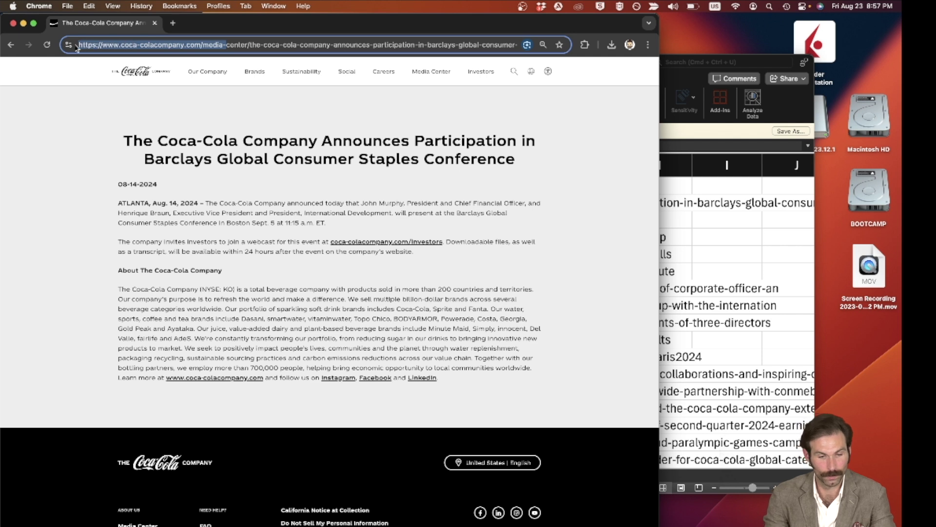
{"action": "left_click_drag", "start_coordinate": [224, 45], "coordinate": [70, 46]}
{"action": "key", "text": "super+c"}
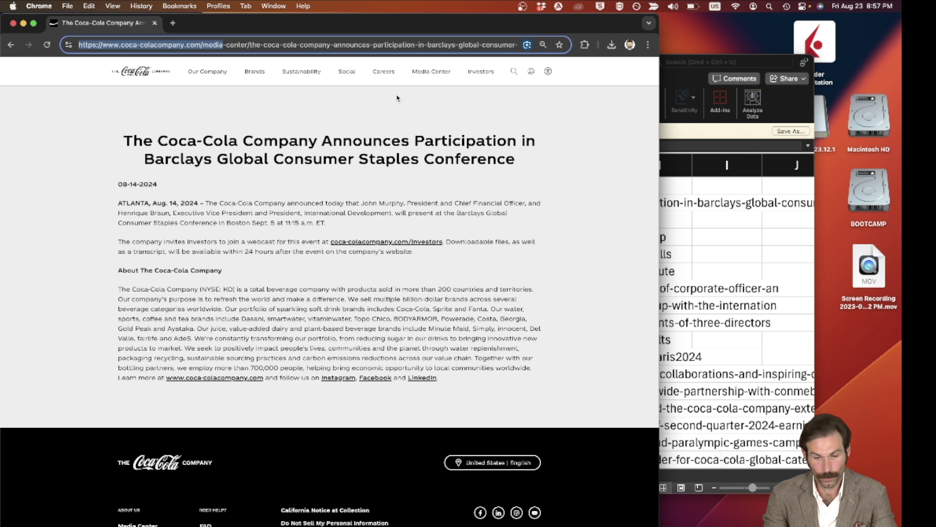
{"action": "left_click", "coordinate": [673, 173]}
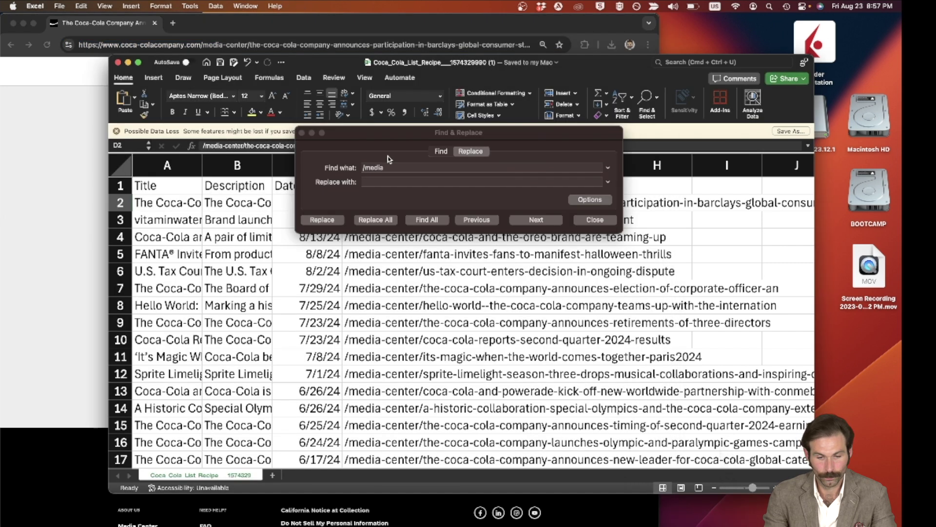
{"action": "left_click", "coordinate": [369, 183]}
{"action": "key", "text": "super+v"}
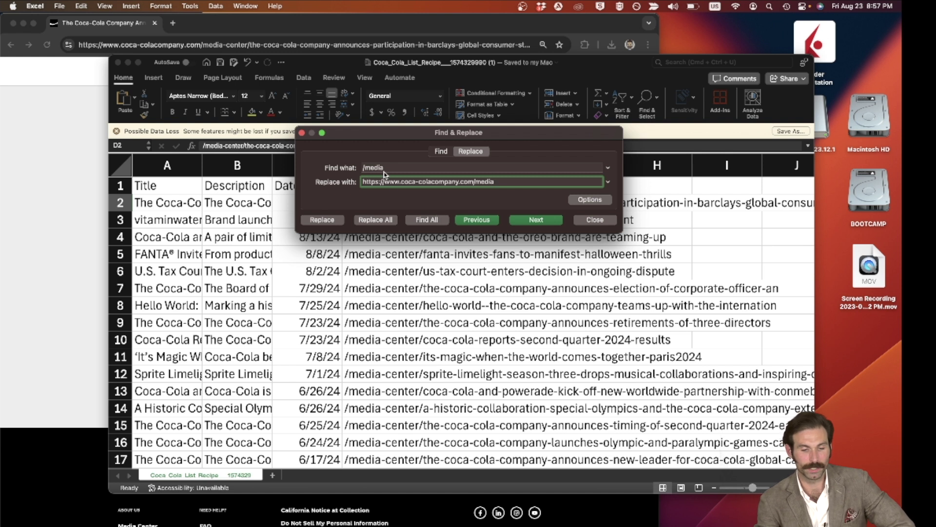
{"action": "left_click_drag", "start_coordinate": [362, 167], "coordinate": [400, 167]}
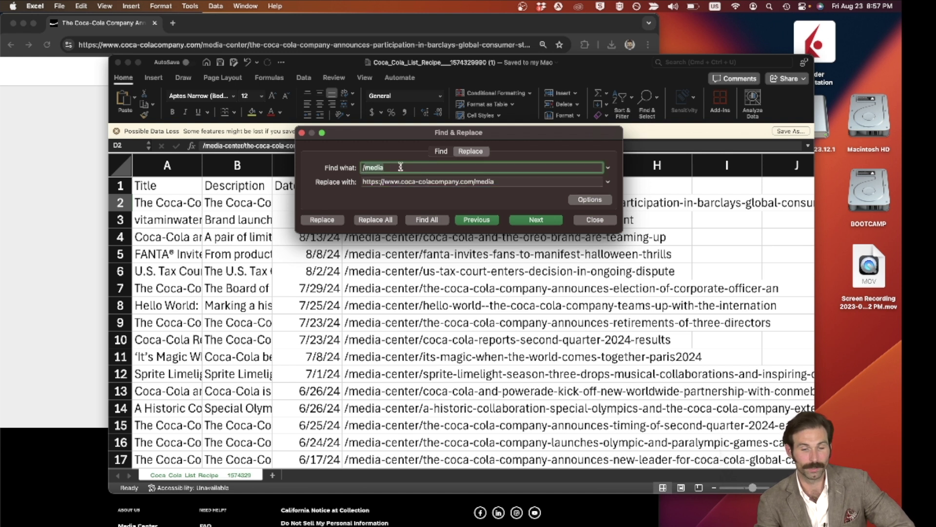
{"action": "left_click", "coordinate": [401, 167]}
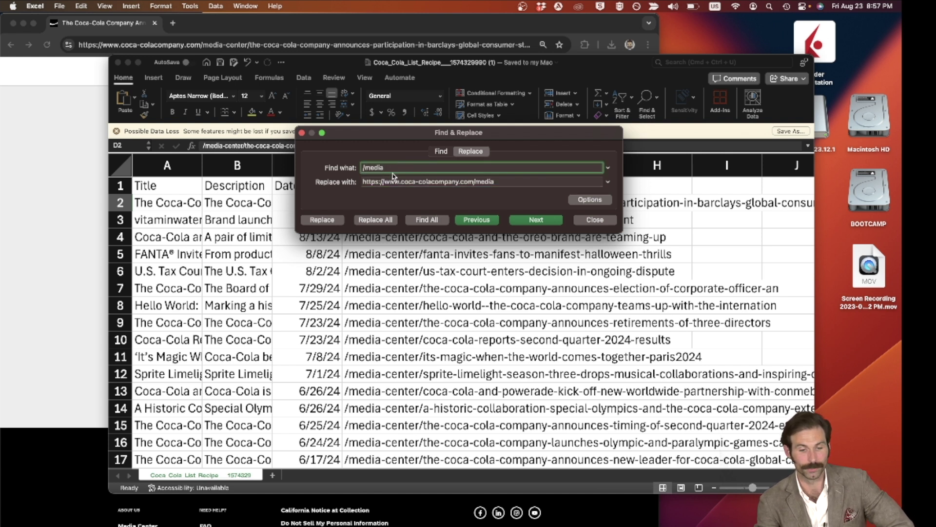
{"action": "left_click_drag", "start_coordinate": [499, 183], "coordinate": [357, 182]}
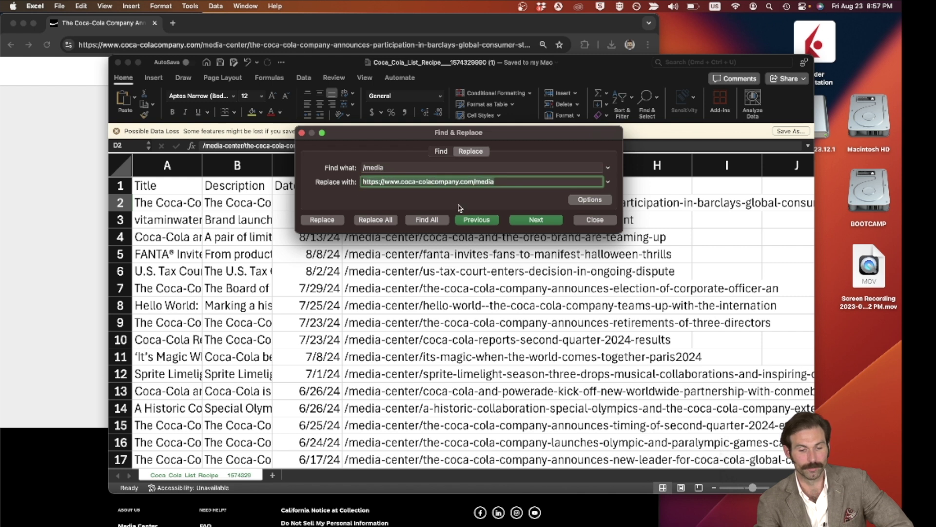
{"action": "left_click", "coordinate": [389, 220]}
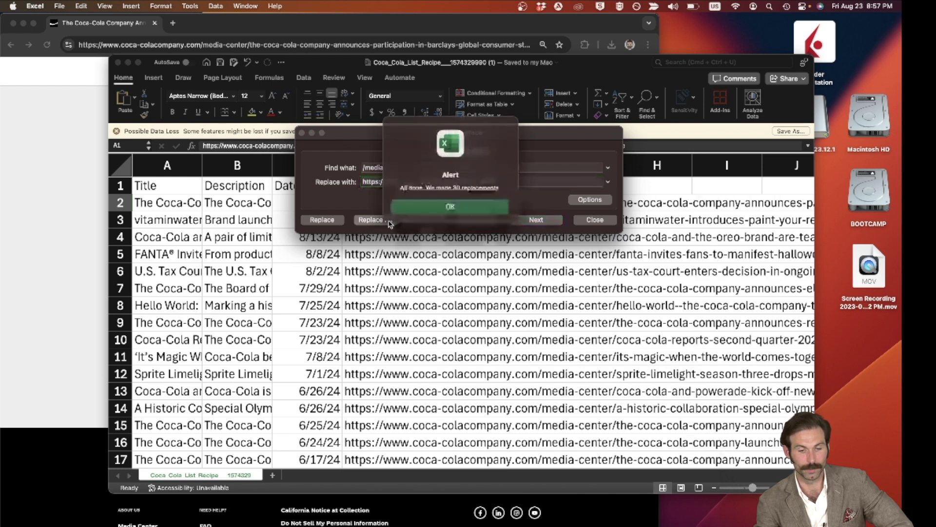
{"action": "left_click", "coordinate": [450, 207]}
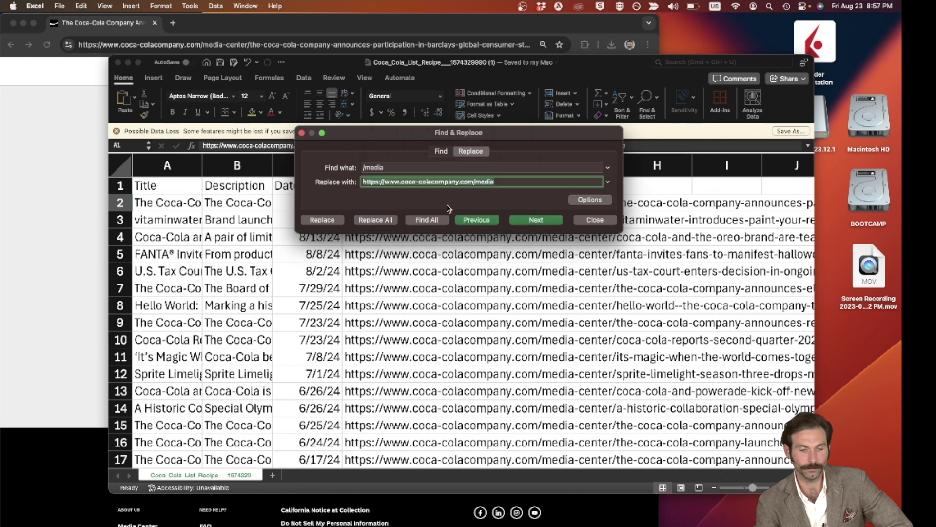
{"action": "left_click", "coordinate": [302, 133]}
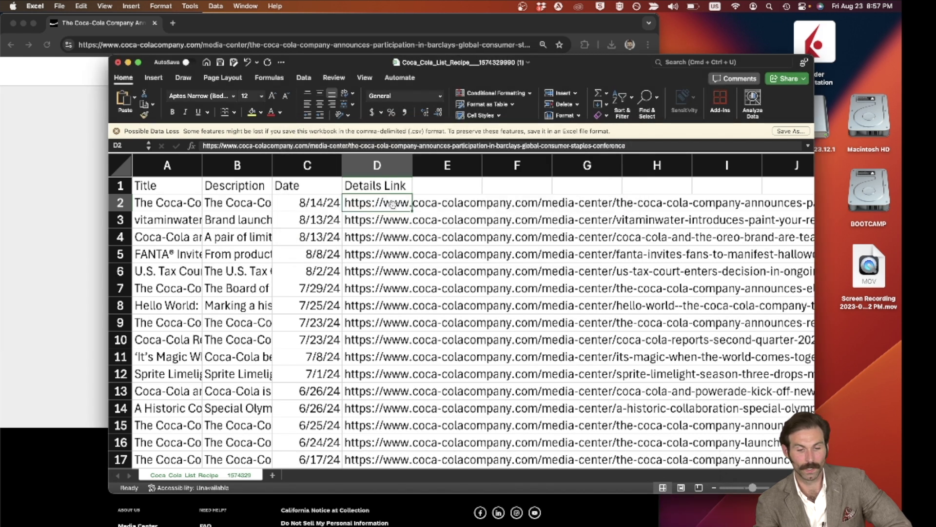
Step: Copy the first article's full URL from cell D2 and open it in a new Chrome tab to test it
{"action": "left_click_drag", "start_coordinate": [389, 204], "coordinate": [390, 240]}
{"action": "left_click", "coordinate": [375, 201]}
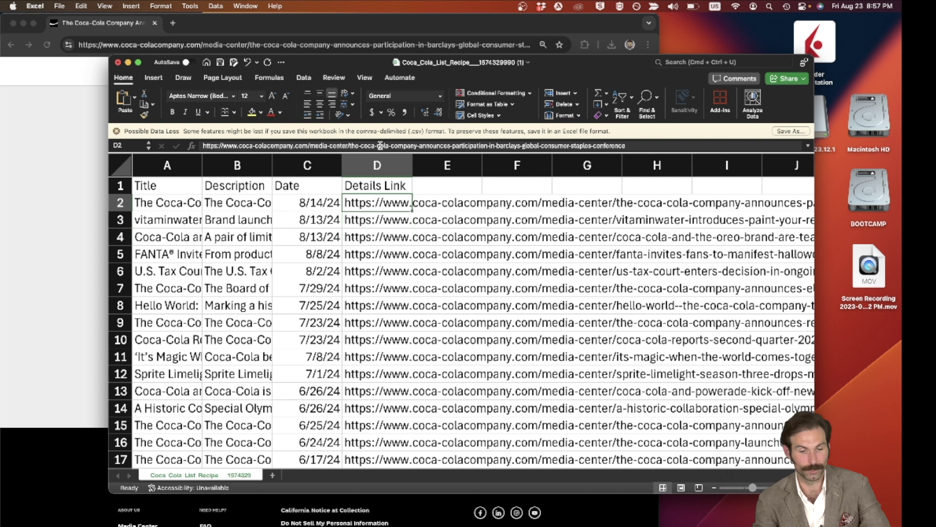
{"action": "double_click", "coordinate": [376, 201]}
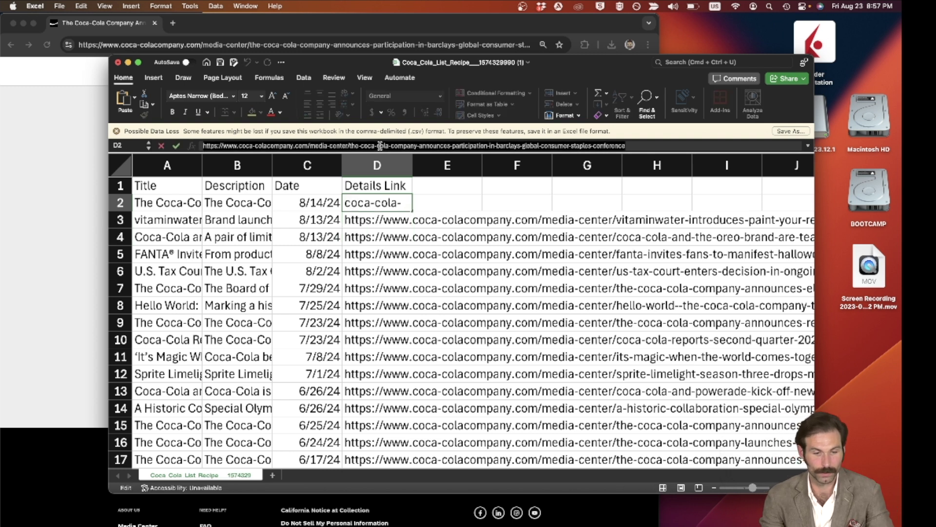
{"action": "left_click", "coordinate": [189, 23]}
{"action": "left_click", "coordinate": [173, 23]}
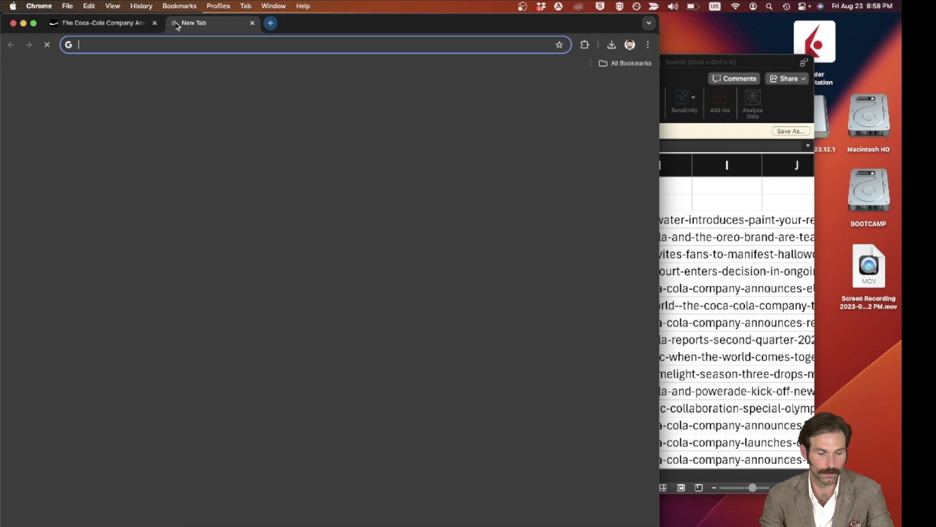
{"action": "type", "text": "https://www.coca-colacompany.com/media-center/the-coca-cola-company-announces-participation-in-barclays-global-consumer-staples-conference"}
{"action": "key", "text": "Return"}
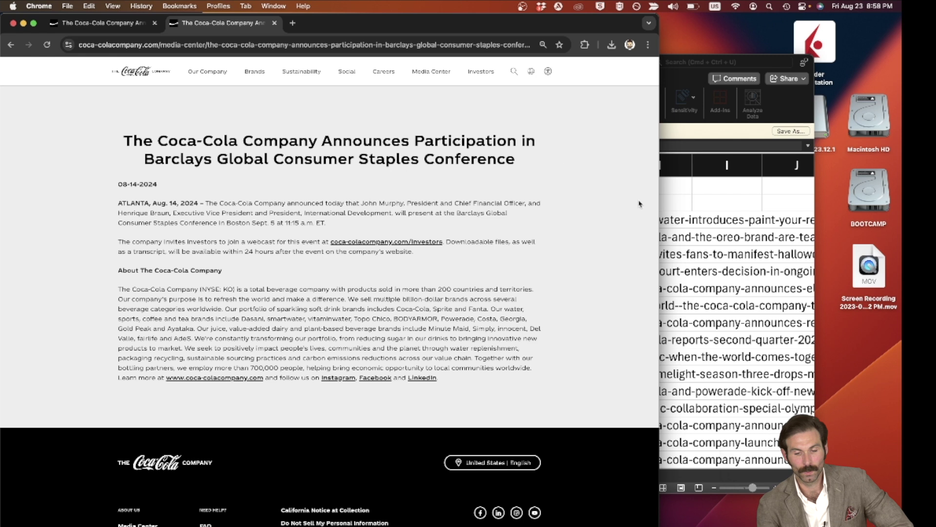
Step: Return to Excel and select the entire Details Link column
{"action": "left_click", "coordinate": [664, 219]}
{"action": "left_click", "coordinate": [388, 243]}
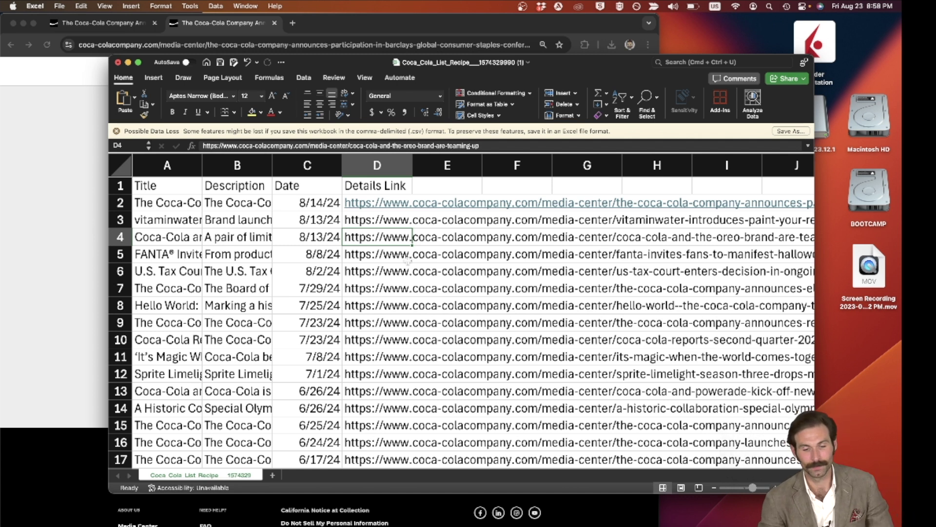
{"action": "left_click", "coordinate": [376, 165]}
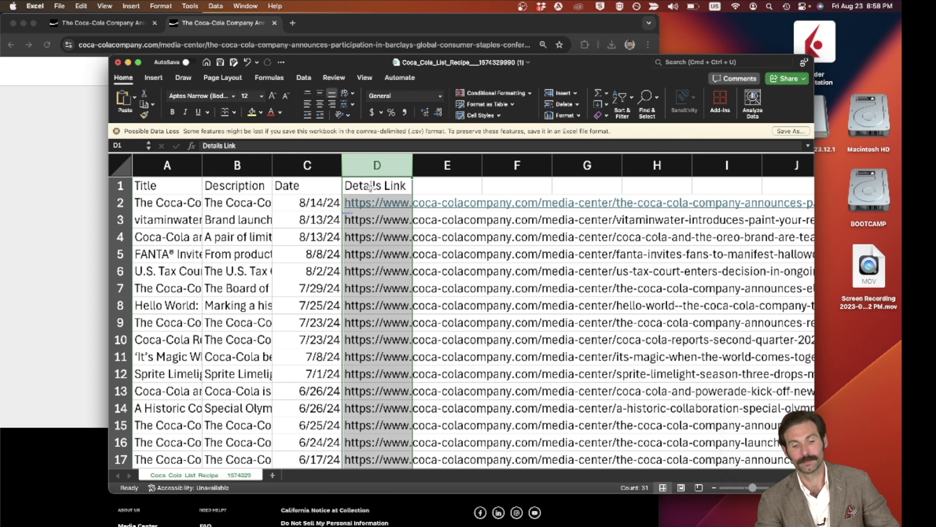
Step: Compare the Excel Details Link entries with the .com/media part of the article's address in Chrome
{"action": "left_click_drag", "start_coordinate": [371, 186], "coordinate": [375, 291]}
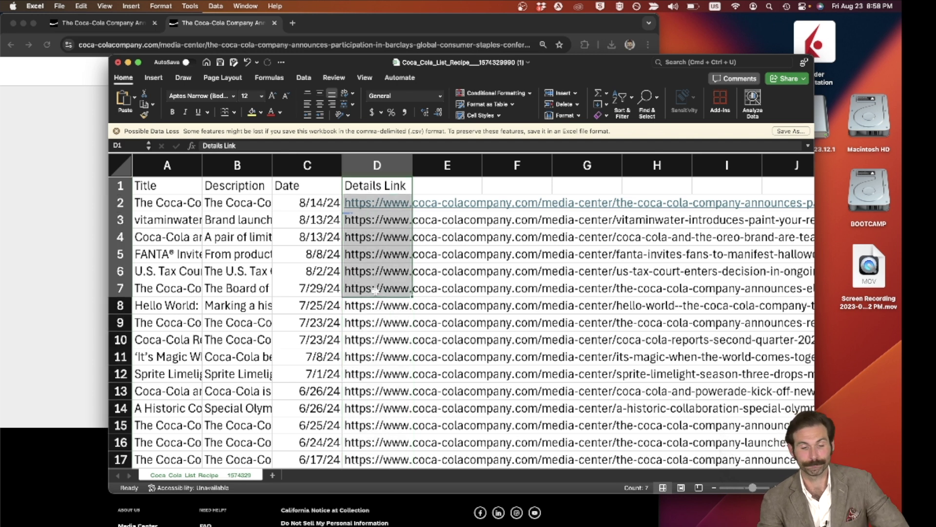
{"action": "left_click", "coordinate": [75, 233]}
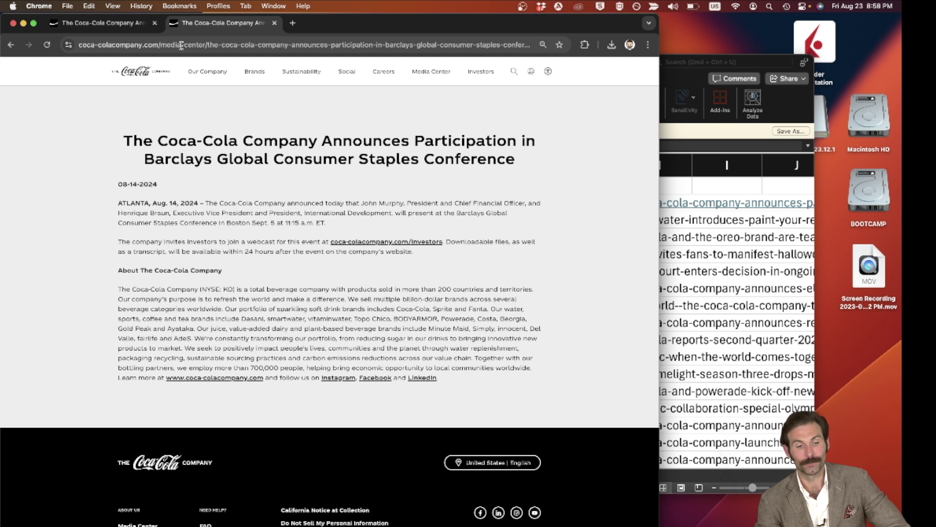
{"action": "double_click", "coordinate": [162, 46]}
{"action": "left_click_drag", "start_coordinate": [162, 46], "coordinate": [141, 48]}
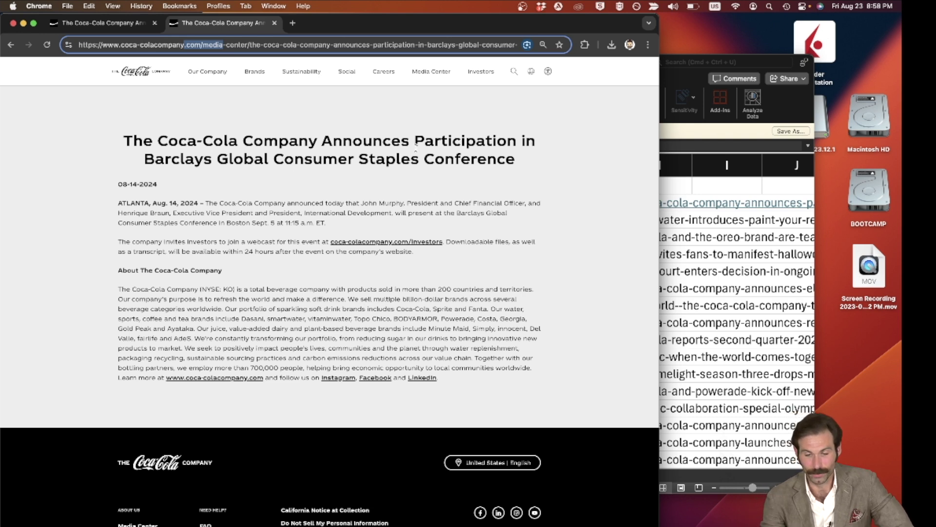
Step: Save the corrected CSV list in Excel and return to the first Coca-Cola article tab in Chrome
{"action": "left_click", "coordinate": [685, 281]}
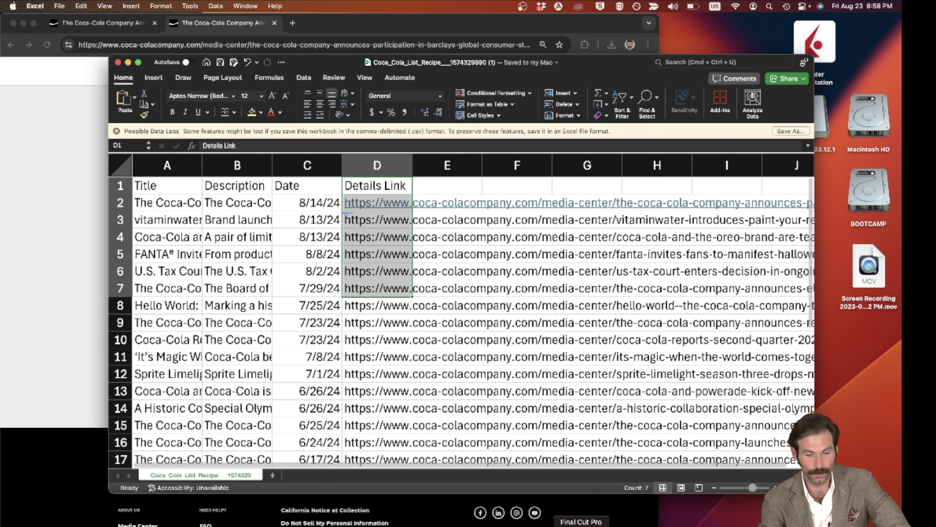
{"action": "left_click", "coordinate": [73, 189]}
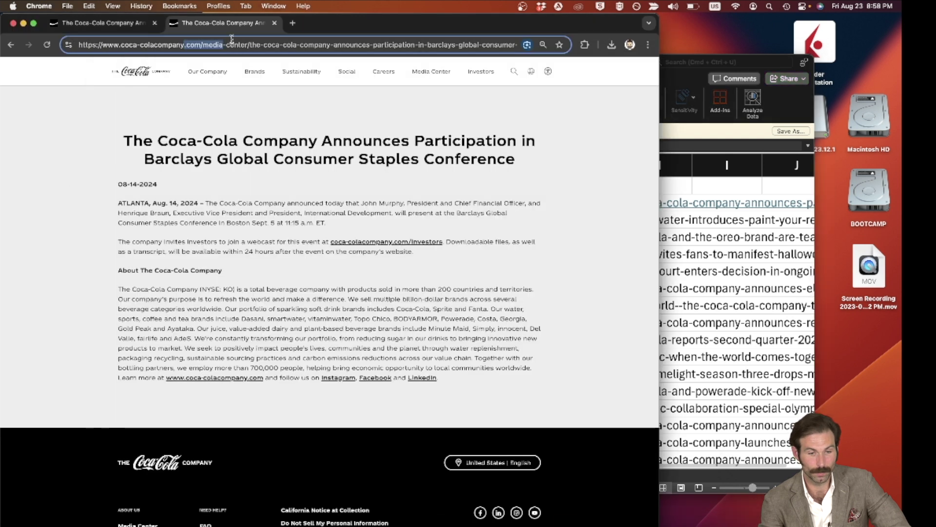
{"action": "left_click", "coordinate": [112, 23]}
Step: Launch the Data Miner extension on the article page and open its scraping window clear of the webpage's lower edge
{"action": "left_click", "coordinate": [585, 46]}
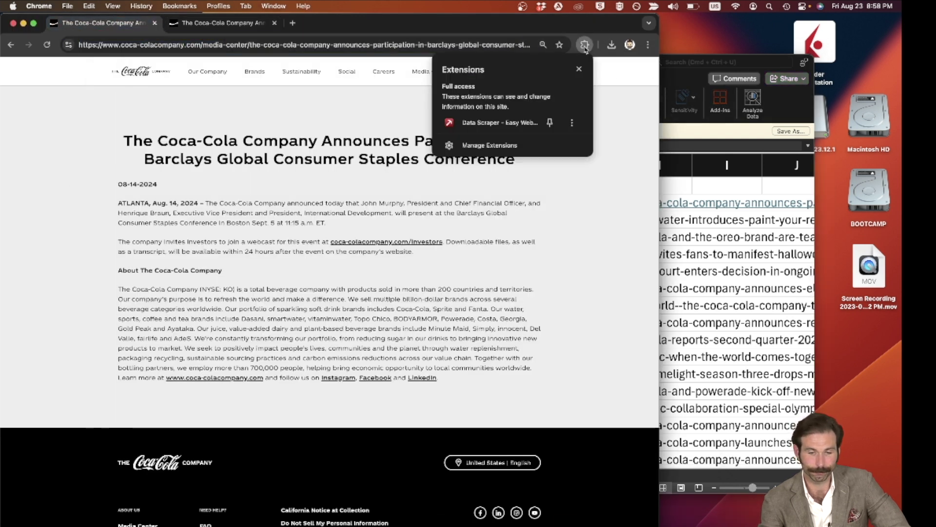
{"action": "left_click", "coordinate": [518, 126]}
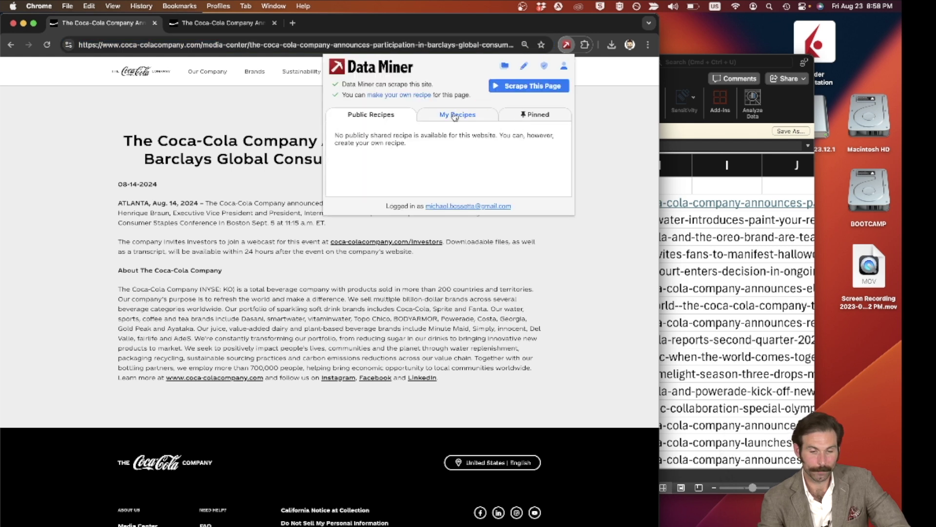
{"action": "left_click", "coordinate": [529, 86]}
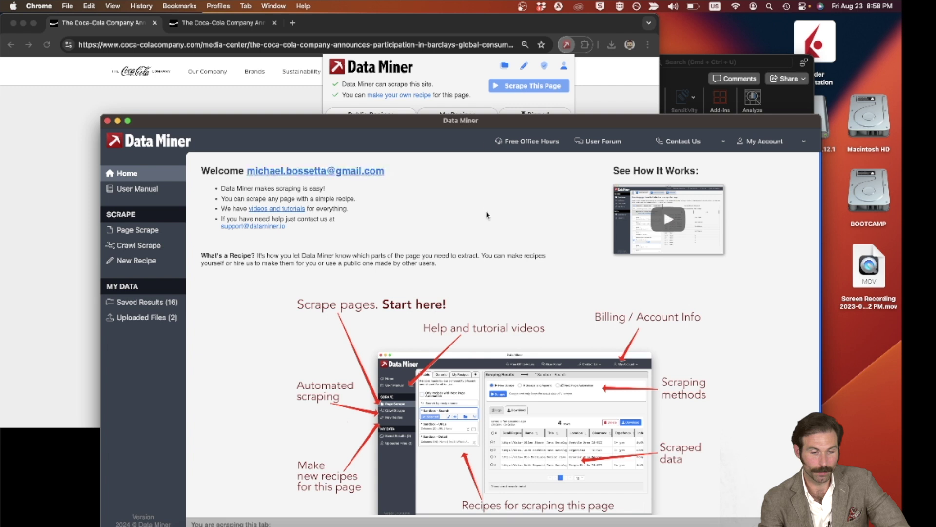
{"action": "left_click_drag", "start_coordinate": [227, 120], "coordinate": [156, 55]}
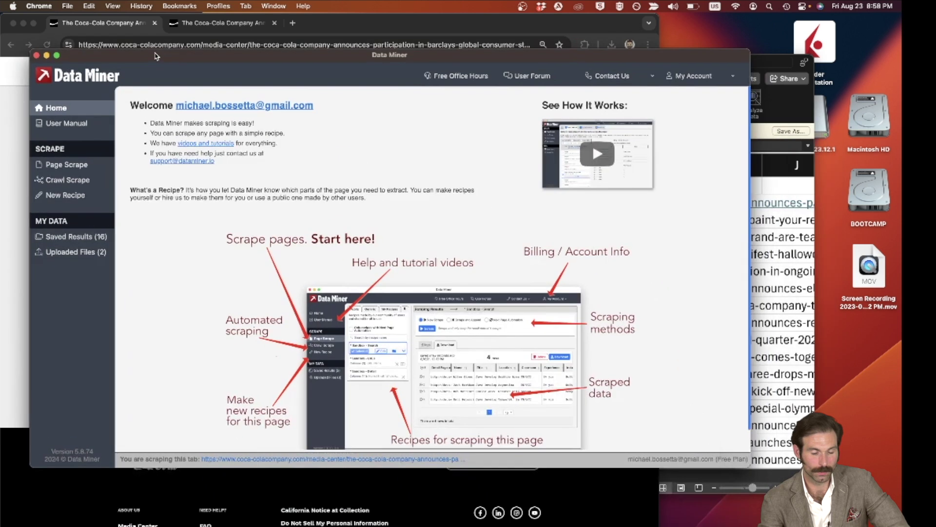
{"action": "left_click", "coordinate": [63, 181]}
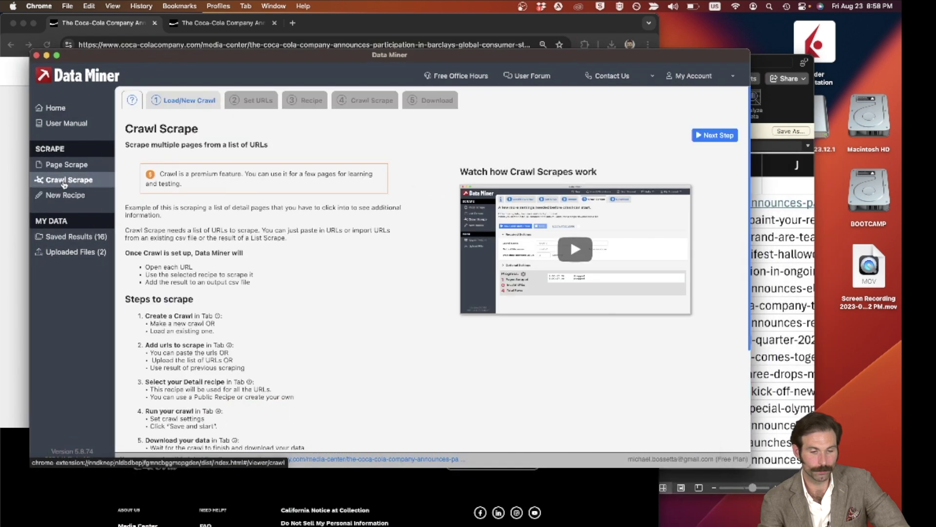
{"action": "left_click", "coordinate": [63, 253]}
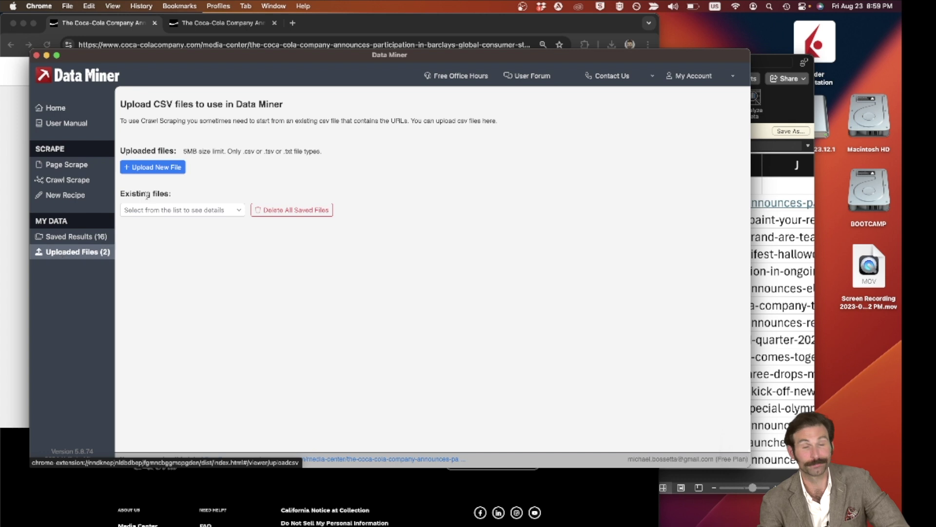
{"action": "left_click", "coordinate": [152, 168]}
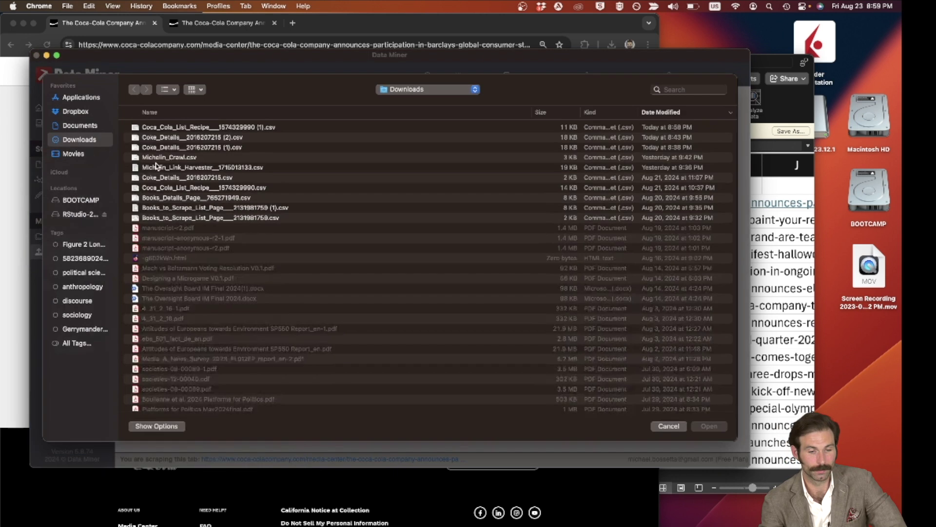
{"action": "double_click", "coordinate": [188, 128]}
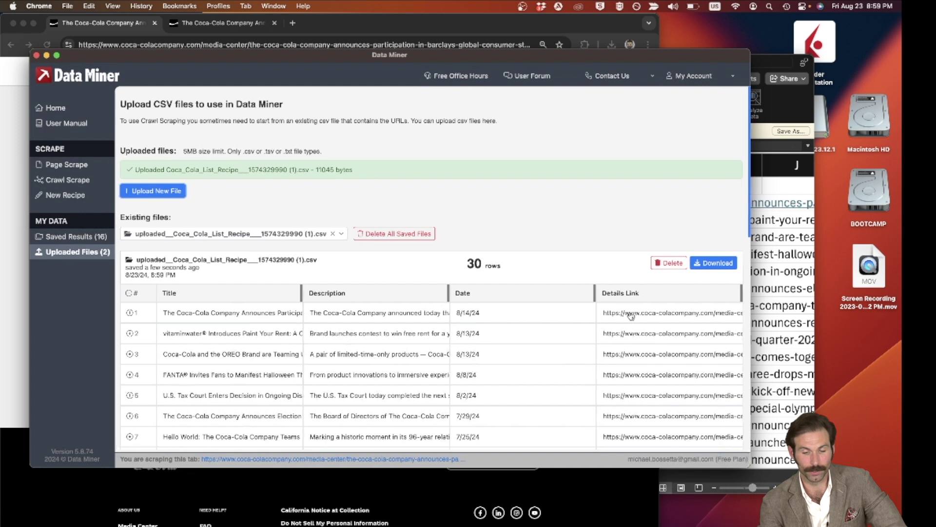
{"action": "scroll", "coordinate": [631, 316], "scroll_direction": "down", "scroll_amount": 2}
{"action": "scroll", "coordinate": [631, 316], "scroll_direction": "down", "scroll_amount": 3}
{"action": "scroll", "coordinate": [631, 316], "scroll_direction": "up", "scroll_amount": 4}
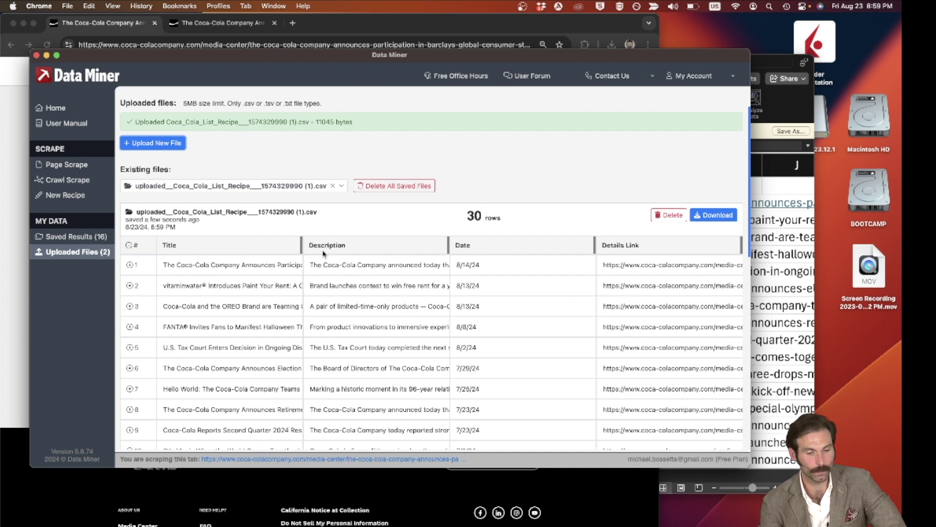
{"action": "left_click", "coordinate": [64, 180]}
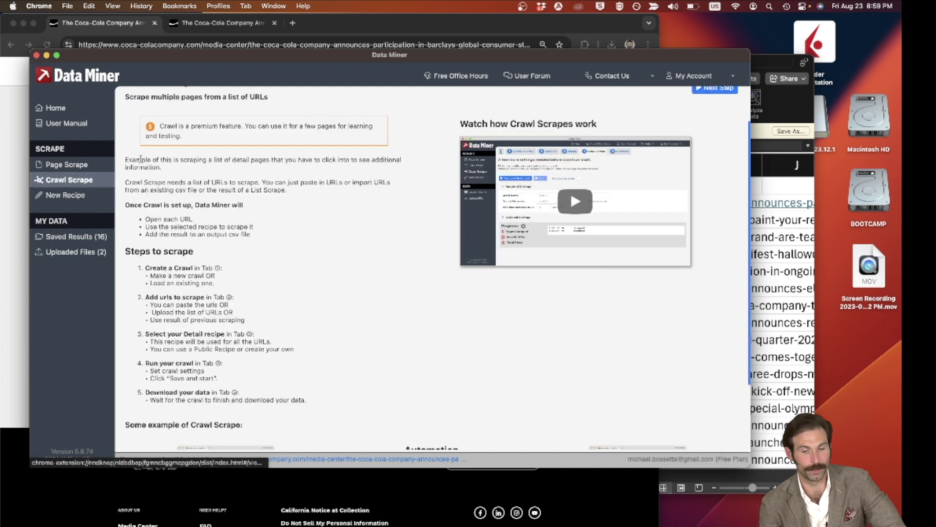
{"action": "scroll", "coordinate": [315, 125], "scroll_direction": "up", "scroll_amount": 2}
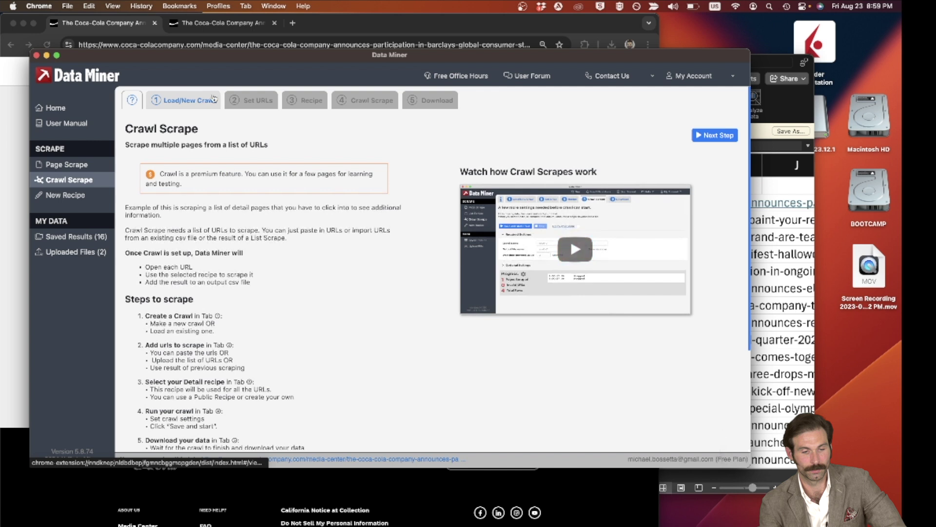
{"action": "left_click", "coordinate": [188, 99]}
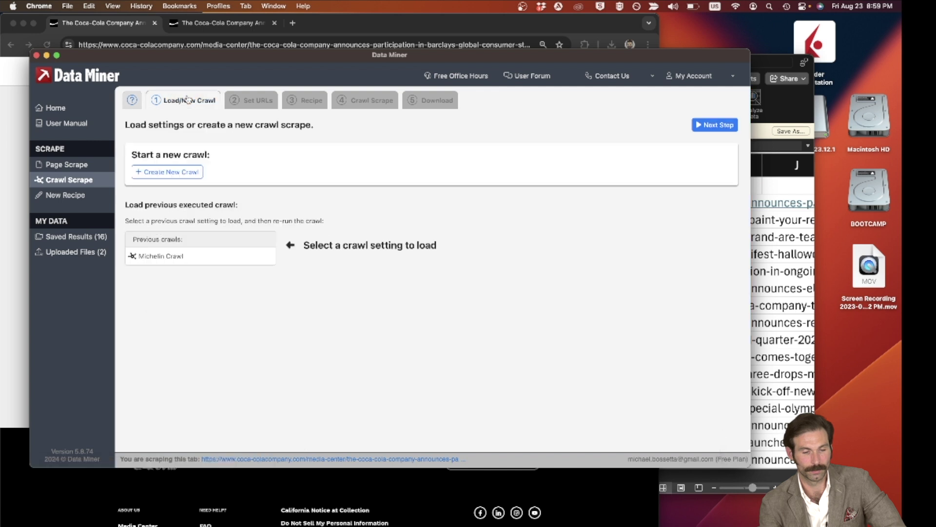
{"action": "left_click", "coordinate": [179, 172]}
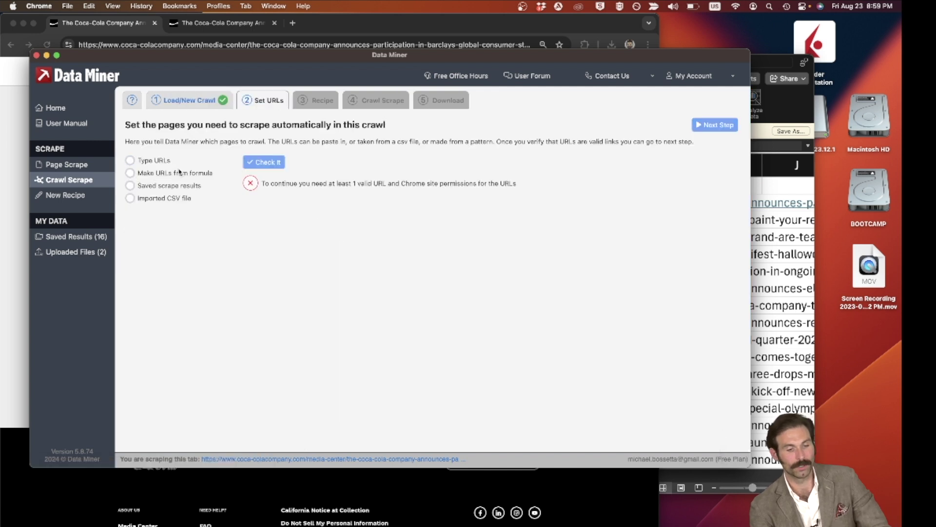
{"action": "left_click", "coordinate": [130, 199]}
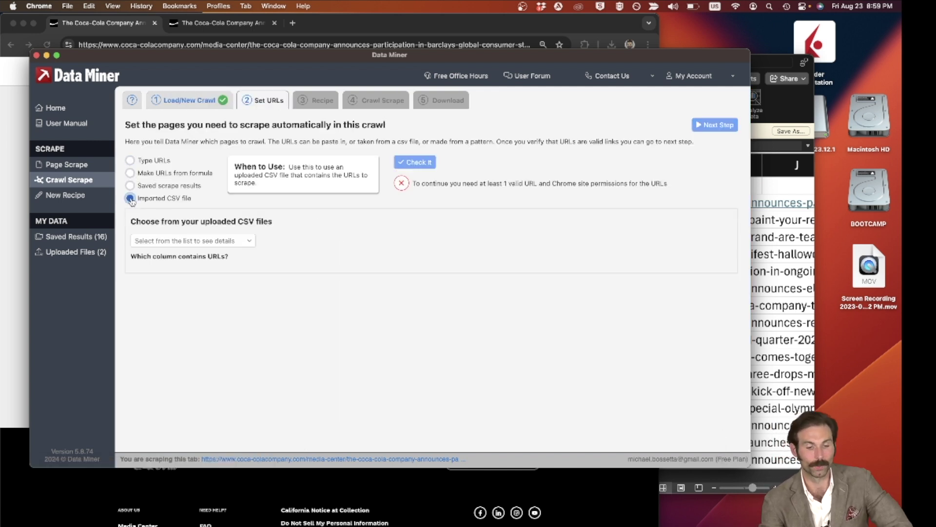
{"action": "left_click", "coordinate": [250, 242]}
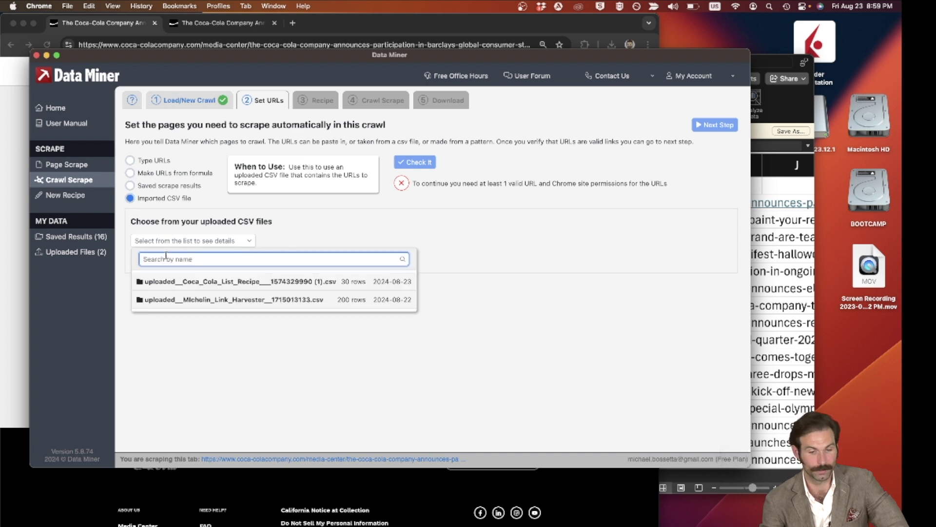
{"action": "left_click", "coordinate": [248, 285]}
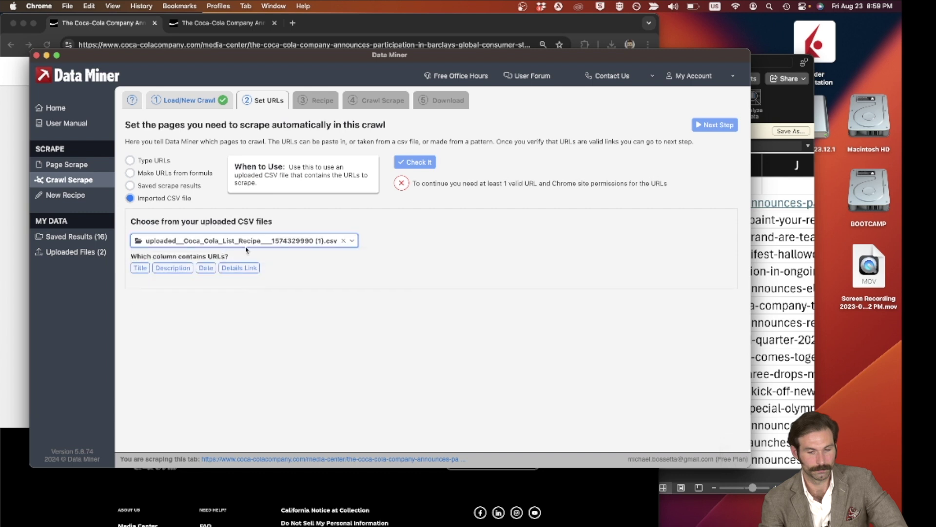
Step: Set Details Link as the column containing the crawl's URLs and check their validity
{"action": "left_click", "coordinate": [420, 162]}
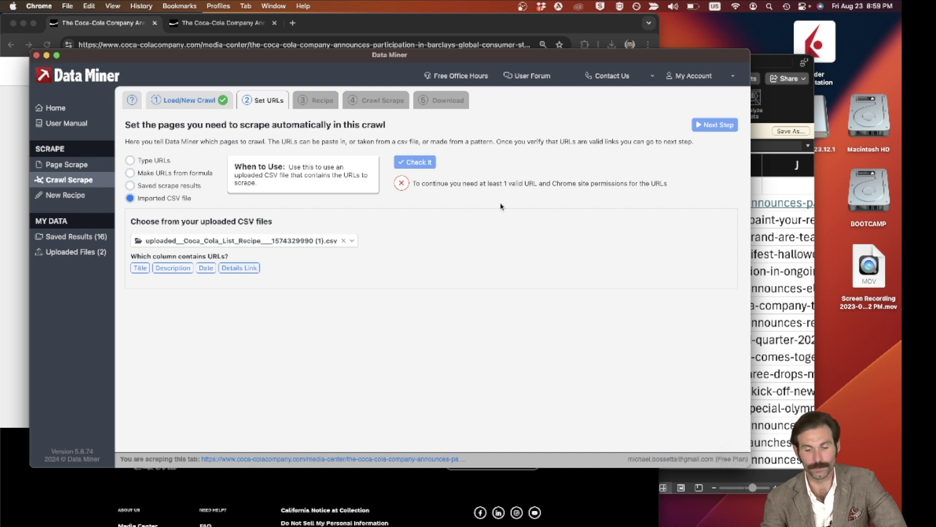
{"action": "left_click", "coordinate": [756, 186]}
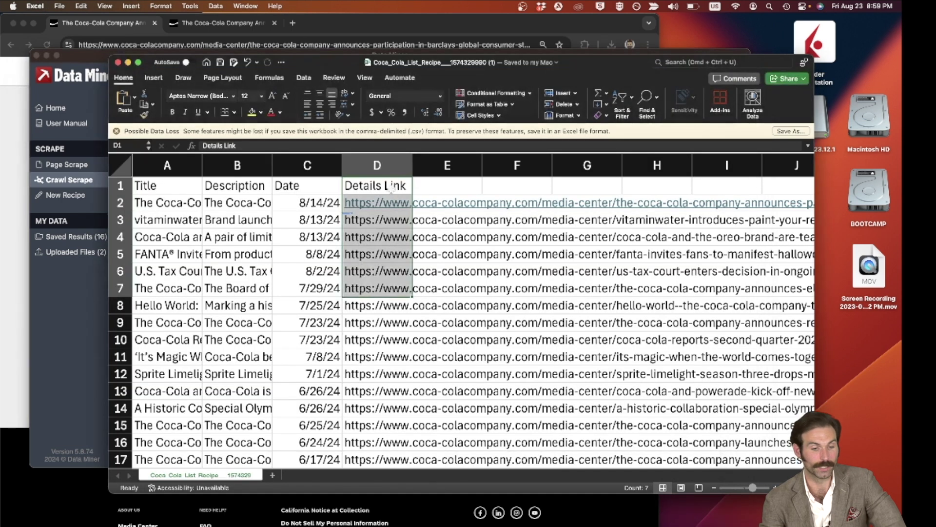
{"action": "left_click", "coordinate": [99, 317]}
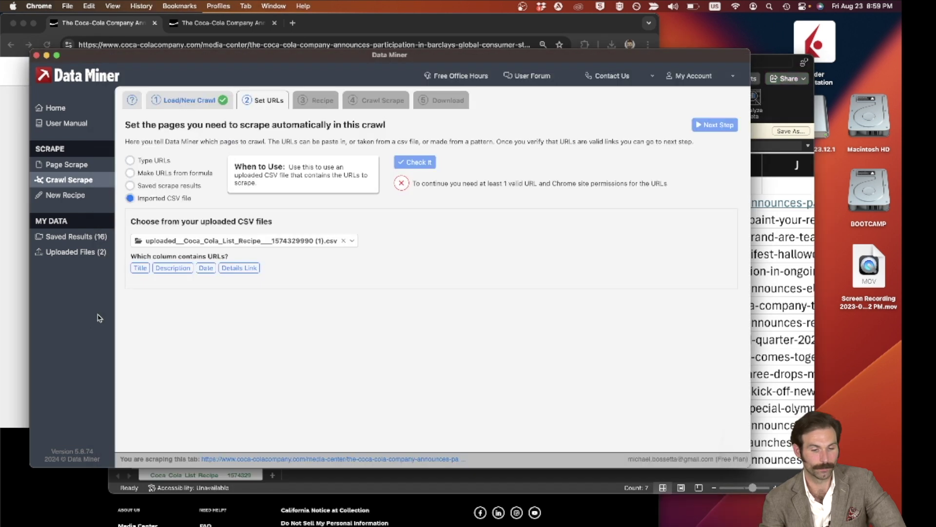
{"action": "left_click", "coordinate": [241, 268]}
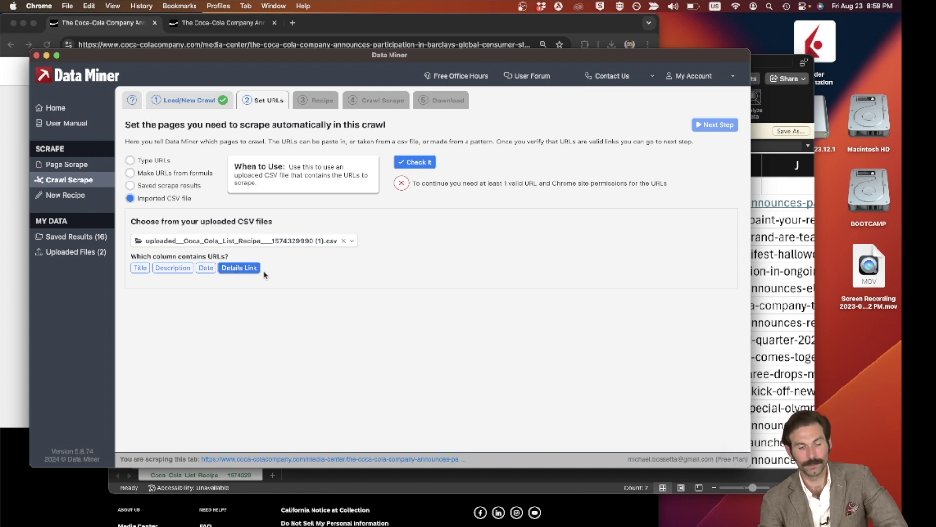
{"action": "left_click", "coordinate": [424, 166]}
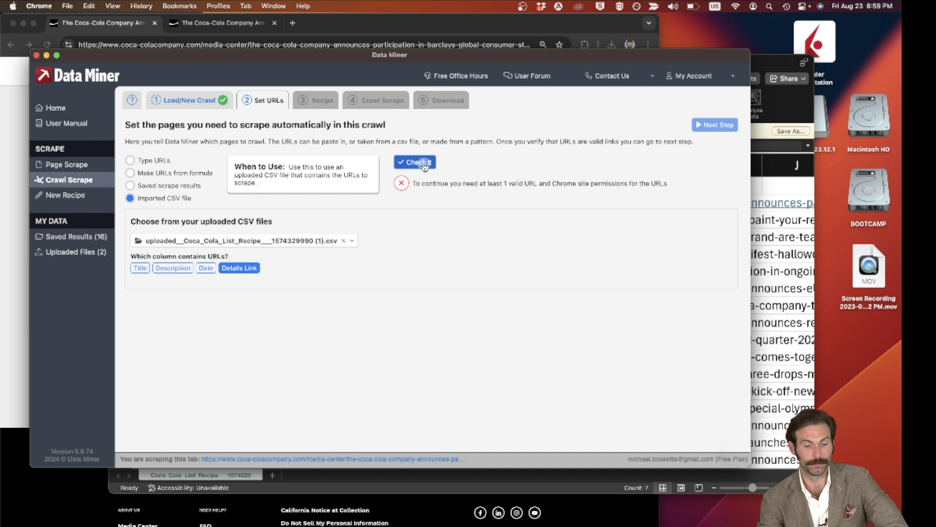
{"action": "left_click_drag", "start_coordinate": [489, 223], "coordinate": [558, 225]}
{"action": "left_click", "coordinate": [224, 45]}
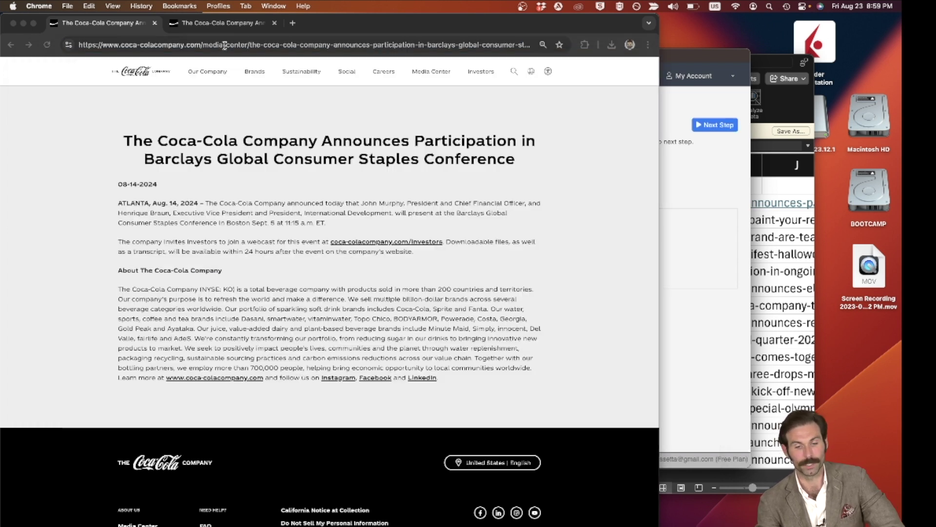
{"action": "left_click", "coordinate": [722, 249]}
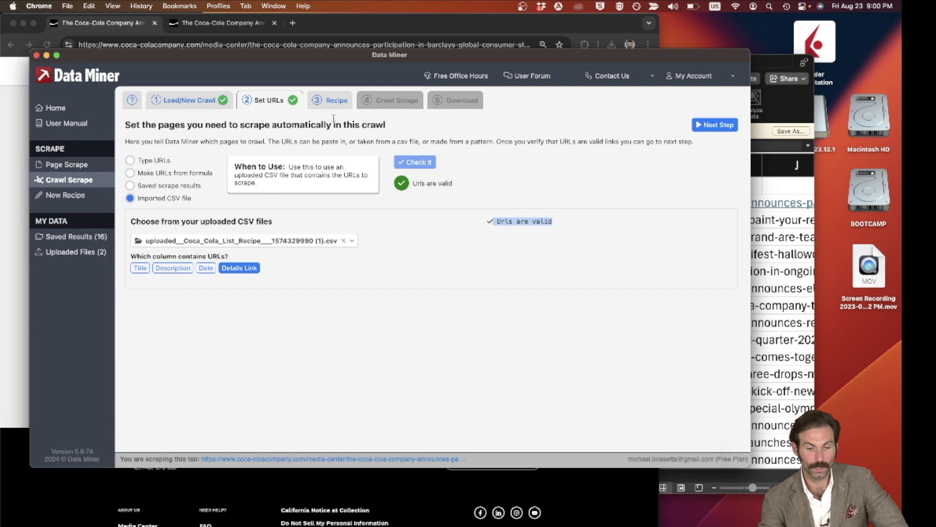
Step: Select the personal Coke Details recipe for the crawl and continue to the Crawl Scrape settings
{"action": "left_click", "coordinate": [329, 103]}
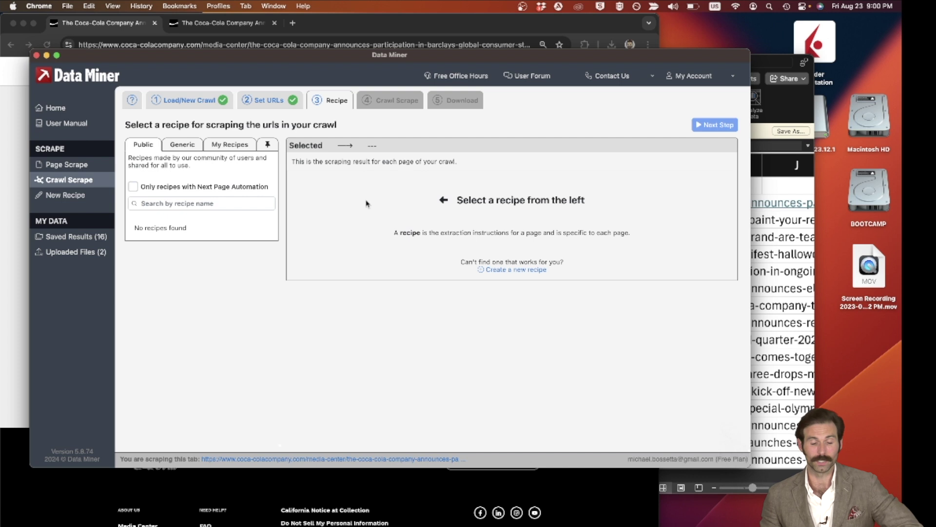
{"action": "left_click", "coordinate": [225, 147]}
{"action": "left_click", "coordinate": [216, 222]}
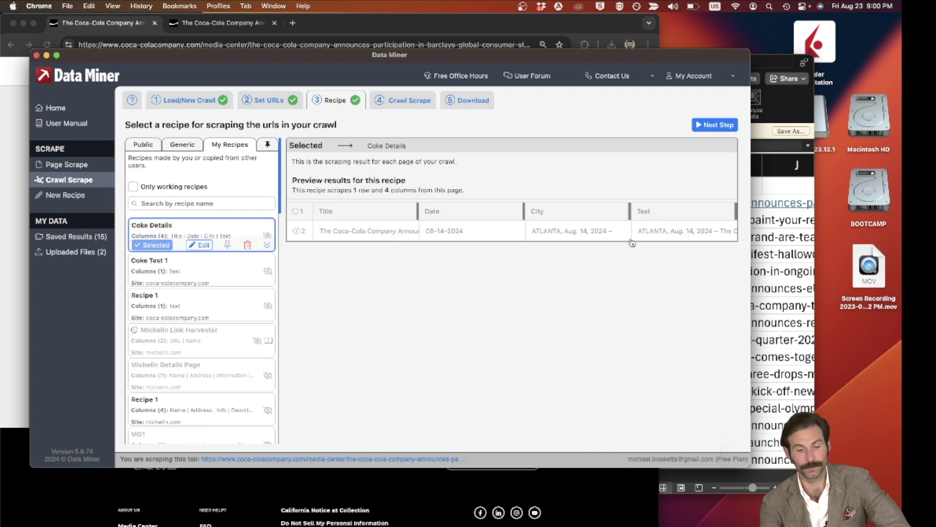
{"action": "left_click", "coordinate": [719, 125]}
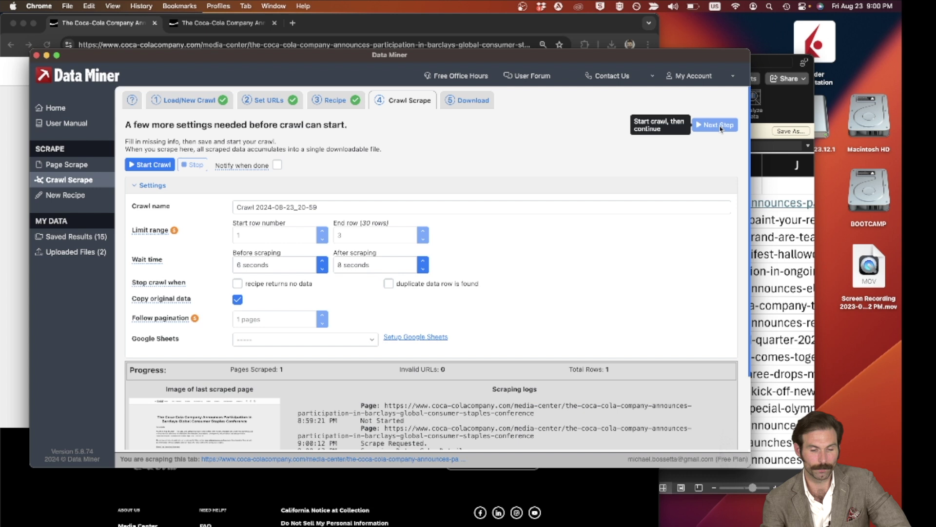
Step: Examine the crawl's limit range, wait times, copy-original-data option and scraping logs
{"action": "scroll", "coordinate": [523, 227], "scroll_direction": "down", "scroll_amount": 2}
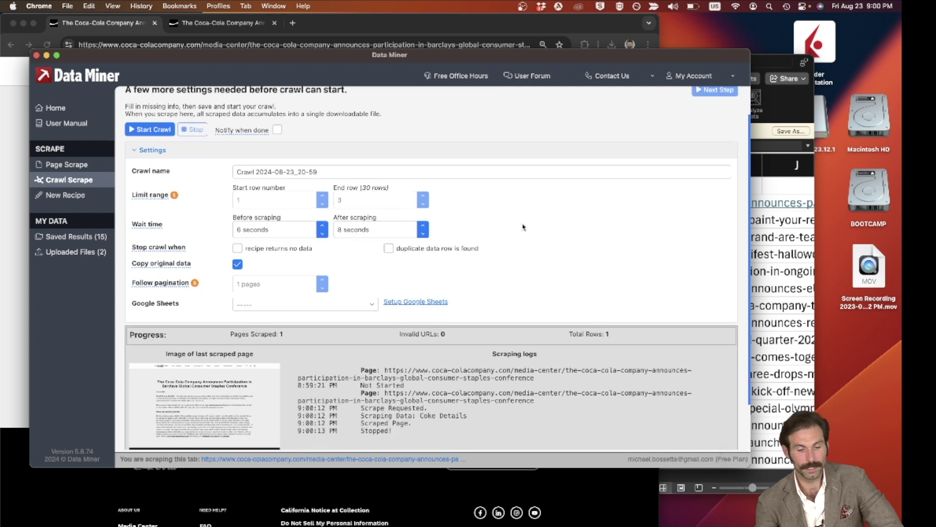
{"action": "scroll", "coordinate": [523, 227], "scroll_direction": "down", "scroll_amount": 2}
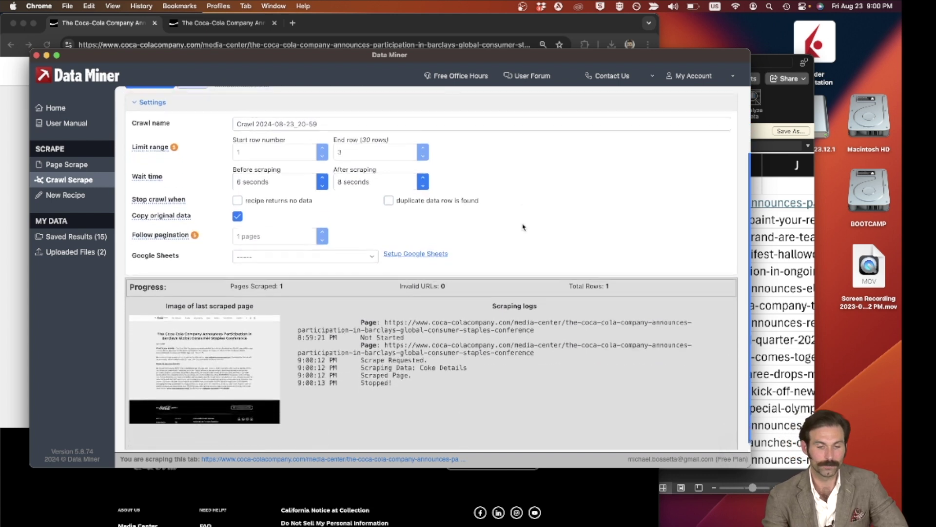
{"action": "scroll", "coordinate": [523, 227], "scroll_direction": "down", "scroll_amount": 1}
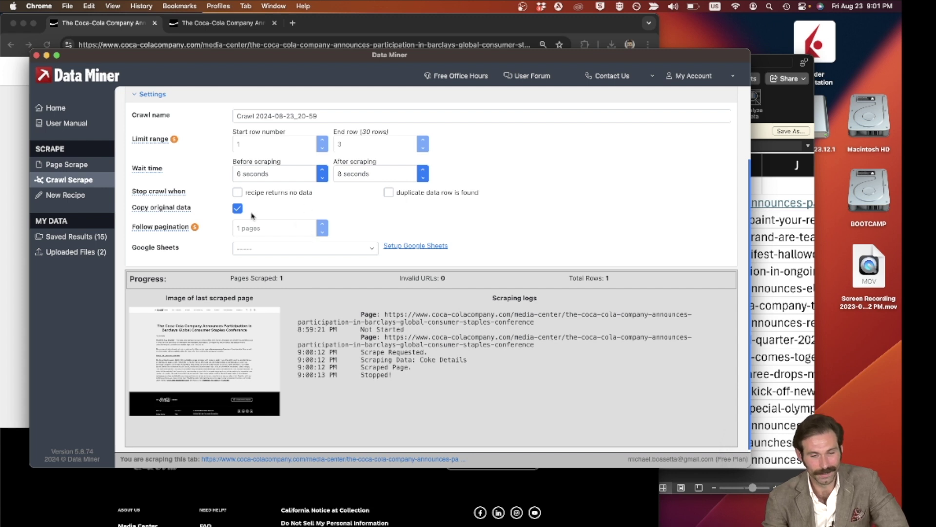
{"action": "scroll", "coordinate": [276, 205], "scroll_direction": "up", "scroll_amount": 2}
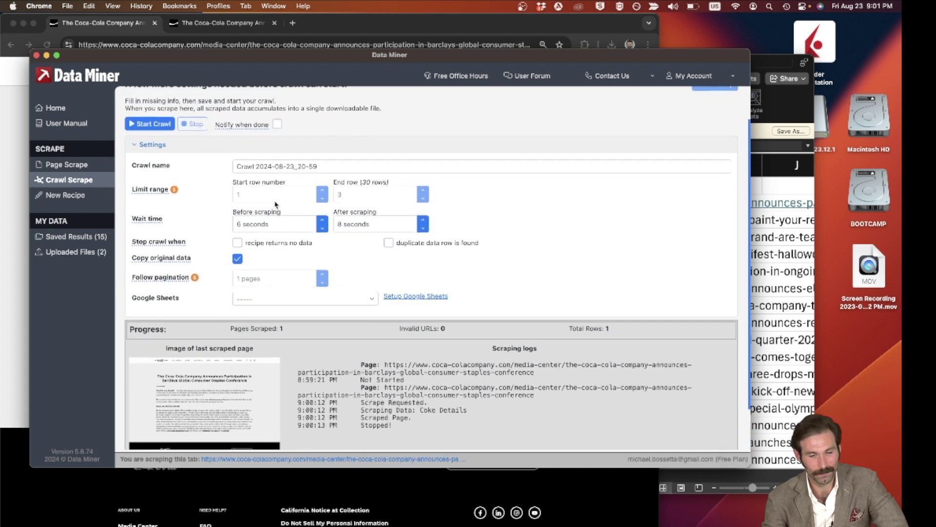
Step: Start the crawl and follow its progress in the scraping logs
{"action": "scroll", "coordinate": [276, 205], "scroll_direction": "up", "scroll_amount": 1}
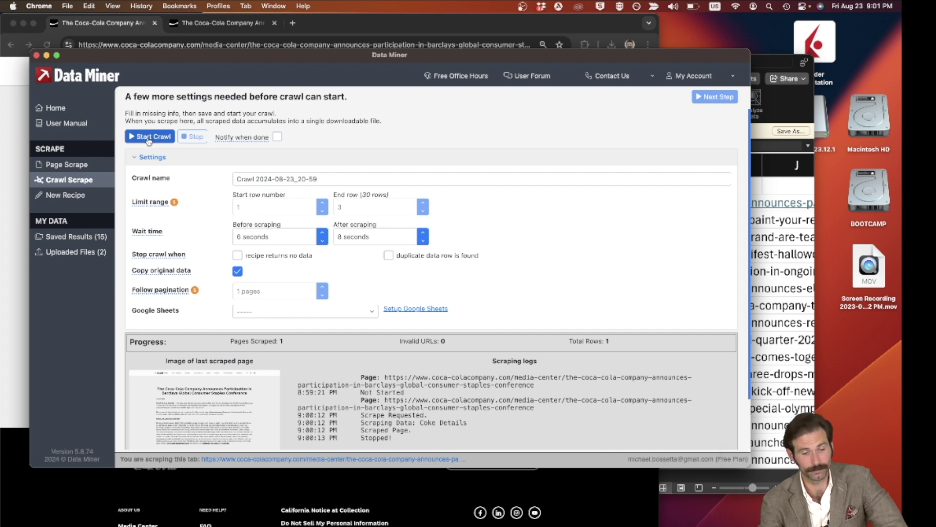
{"action": "left_click", "coordinate": [148, 137]}
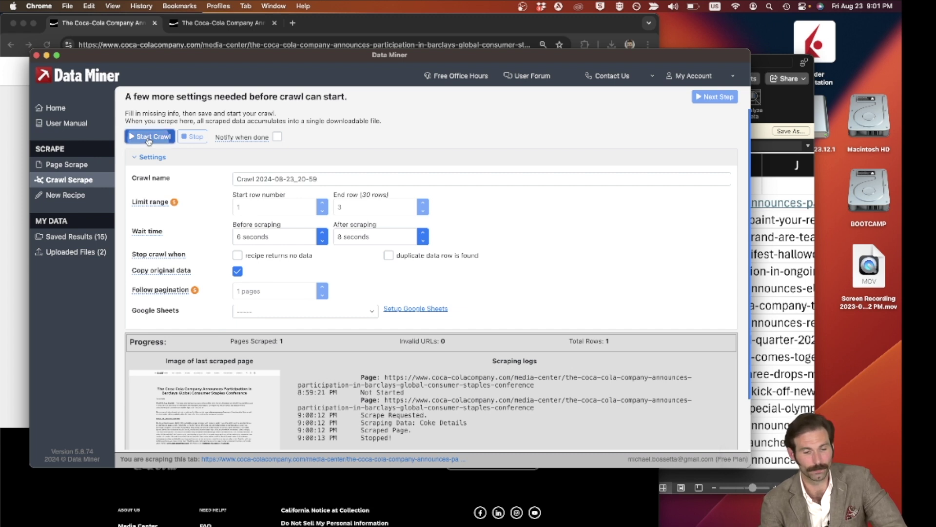
{"action": "scroll", "coordinate": [287, 230], "scroll_direction": "down", "scroll_amount": 2}
{"action": "scroll", "coordinate": [287, 230], "scroll_direction": "down", "scroll_amount": 1}
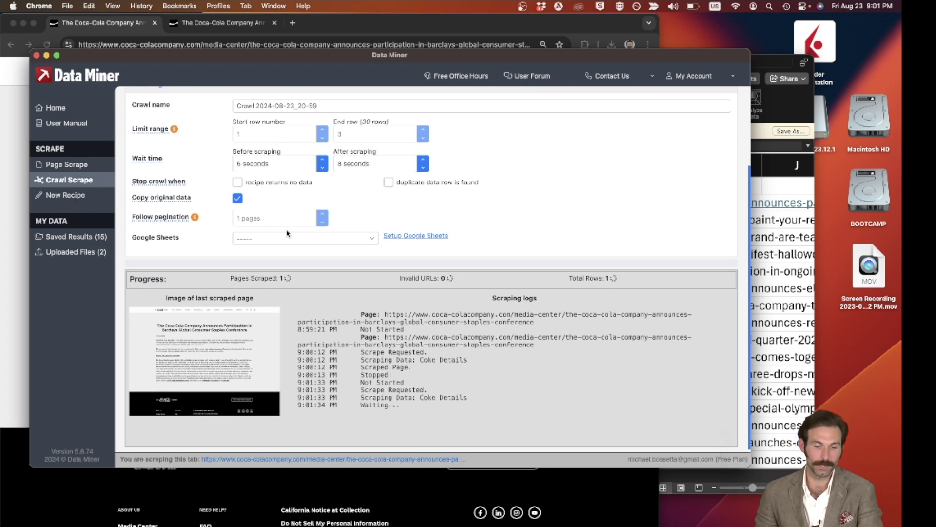
{"action": "scroll", "coordinate": [287, 233], "scroll_direction": "up", "scroll_amount": 2}
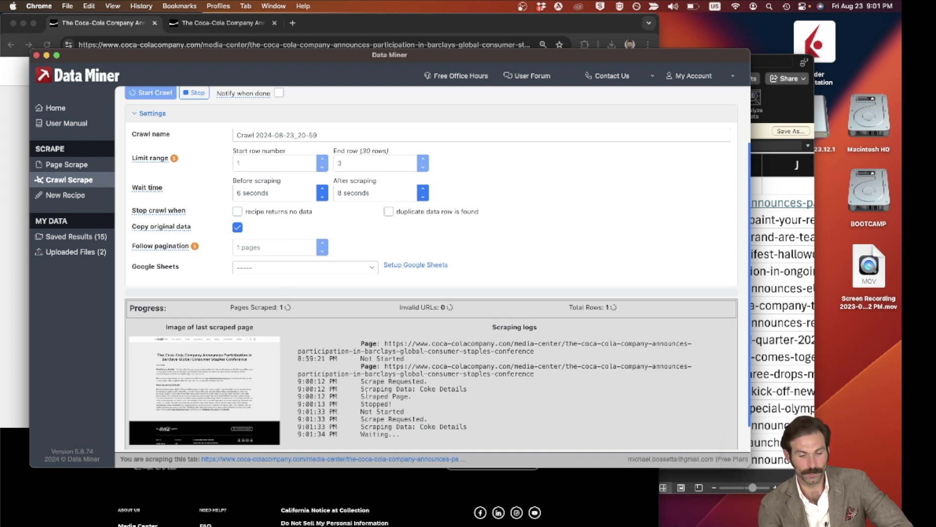
{"action": "left_click_drag", "start_coordinate": [362, 390], "coordinate": [296, 420]}
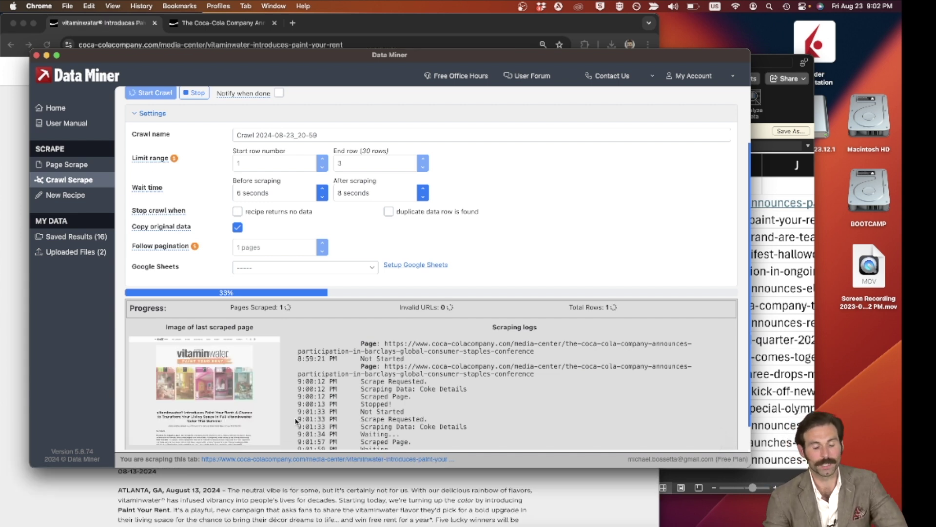
Step: Narrow the Data Miner window and compare the pages the crawl loads in Chrome with the Details Link URLs in the Excel sheet
{"action": "left_click_drag", "start_coordinate": [30, 274], "coordinate": [216, 277]}
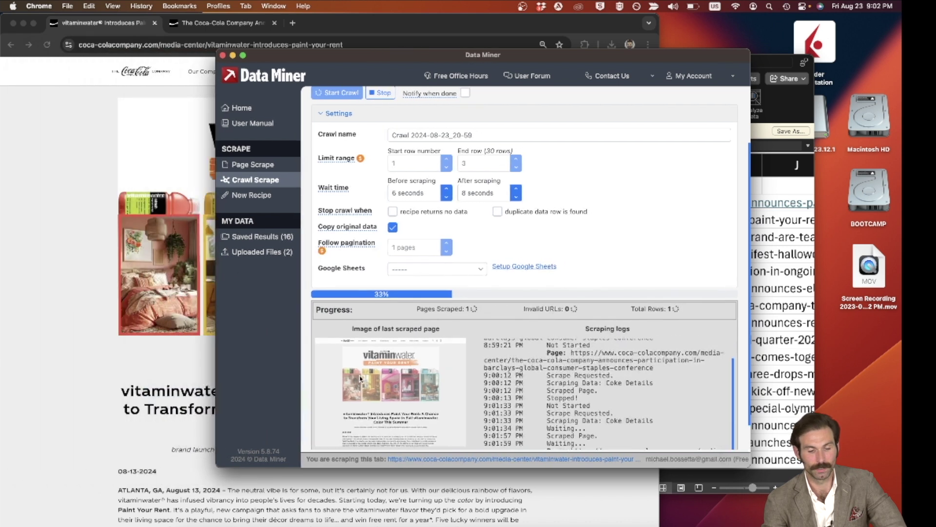
{"action": "left_click_drag", "start_coordinate": [214, 342], "coordinate": [259, 342]}
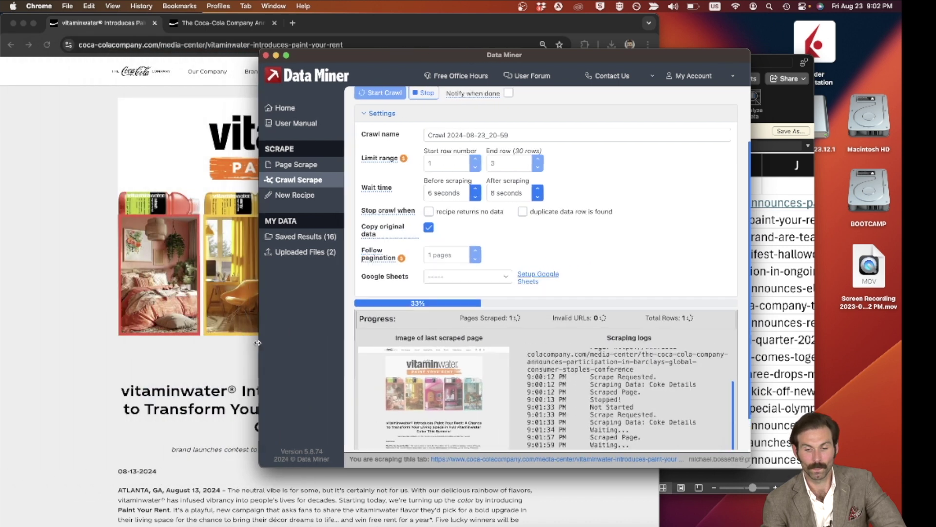
{"action": "left_click", "coordinate": [779, 259]}
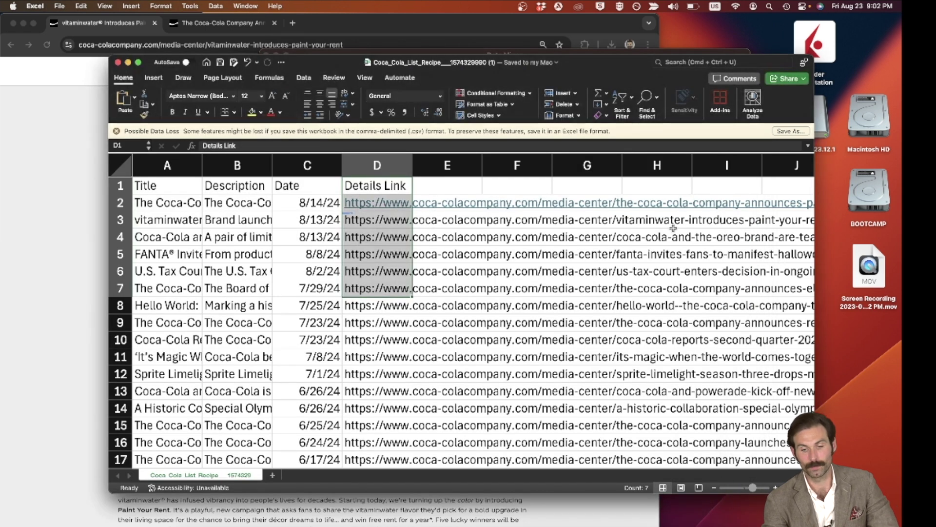
{"action": "left_click", "coordinate": [57, 200]}
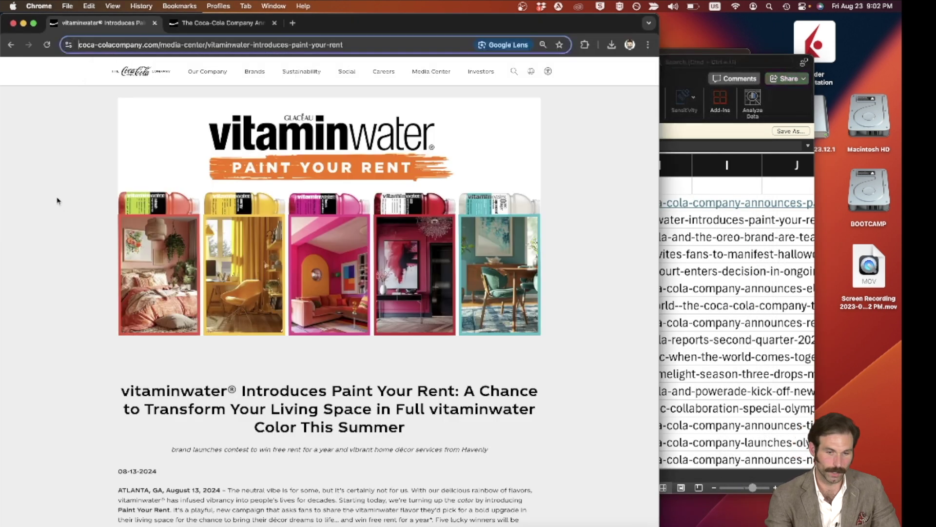
{"action": "left_click", "coordinate": [694, 242]}
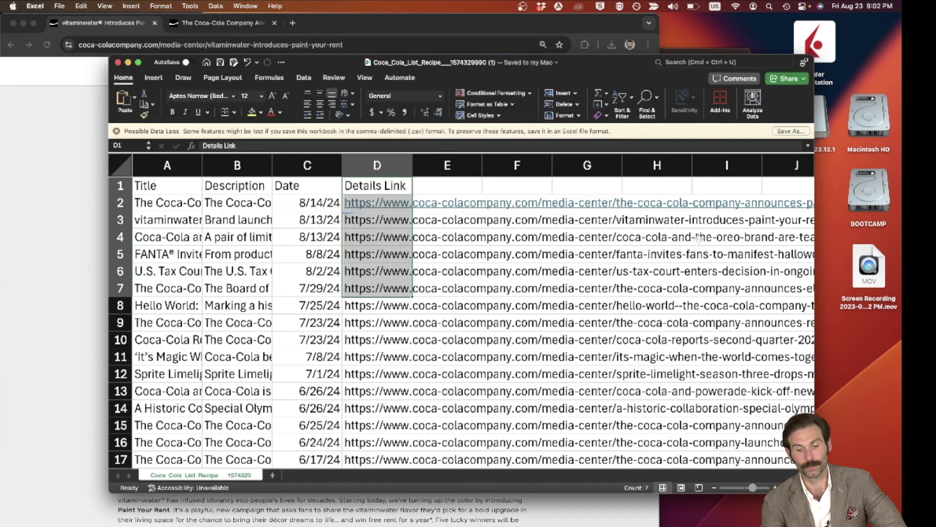
{"action": "left_click", "coordinate": [68, 260]}
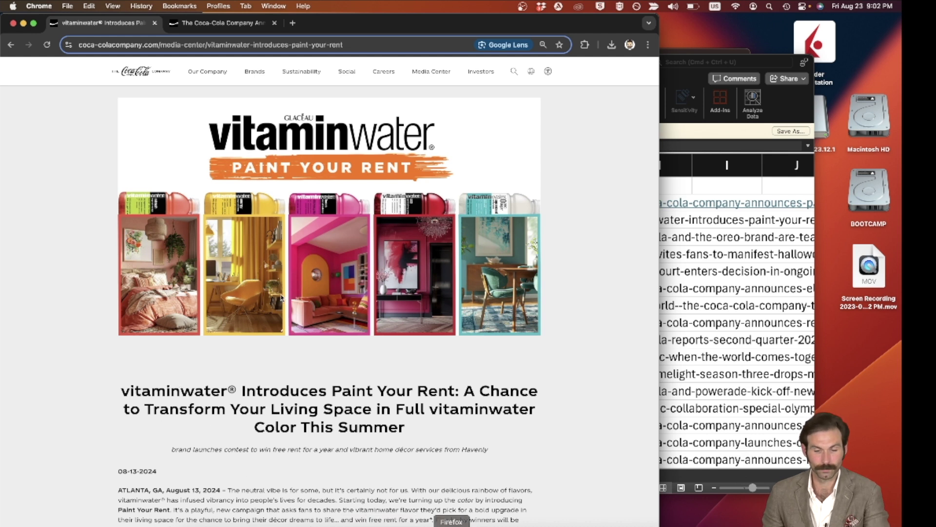
{"action": "type", "text": "coca-colacompany.com/media-center/coca-cola-and-the-oreo-brand-are-teaming-up"}
{"action": "key", "text": "Return"}
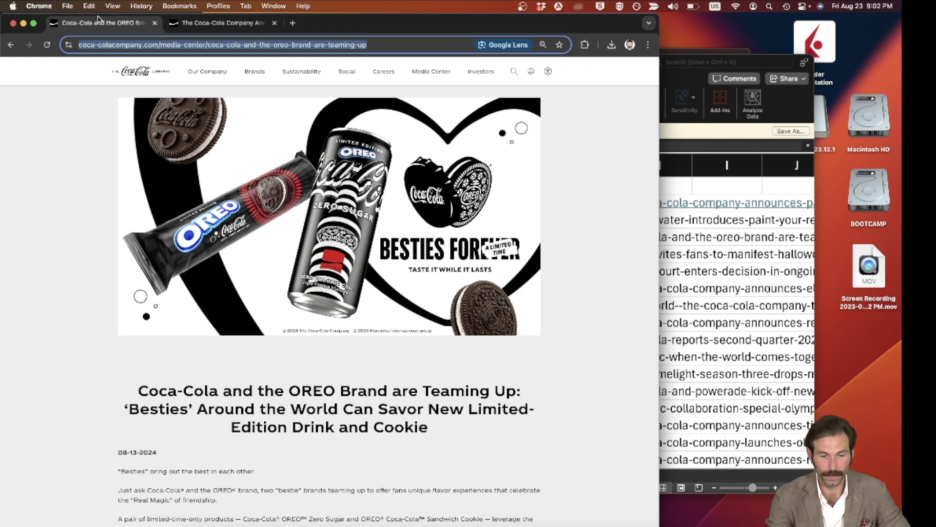
Step: Bring the Data Miner crawl window back to the front and review its progress and scraping logs
{"action": "mouse_move", "coordinate": [306, 26]}
{"action": "left_mouse_down"}
{"action": "mouse_move", "coordinate": [302, 217]}
{"action": "mouse_move", "coordinate": [302, 14]}
{"action": "mouse_move", "coordinate": [299, 36]}
{"action": "left_mouse_up"}
{"action": "left_click", "coordinate": [593, 58]}
{"action": "left_click", "coordinate": [493, 128]}
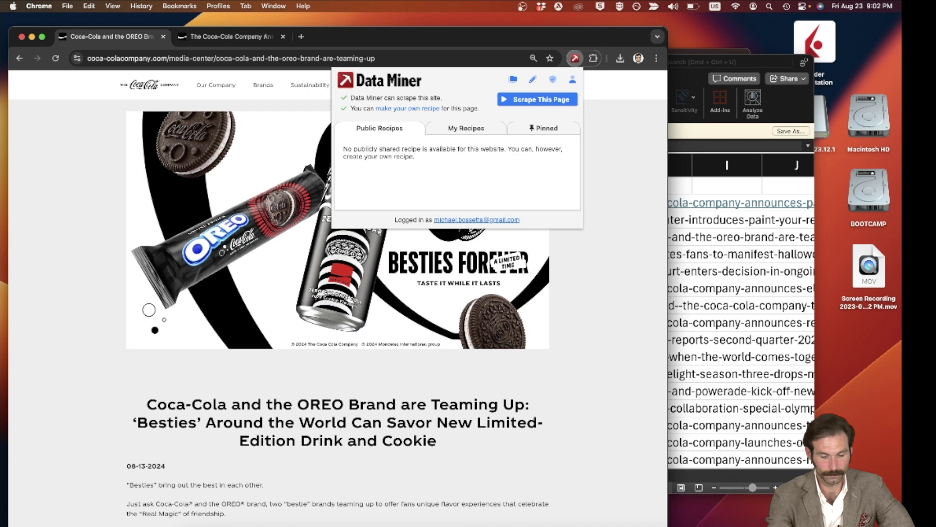
{"action": "key", "text": "super+grave"}
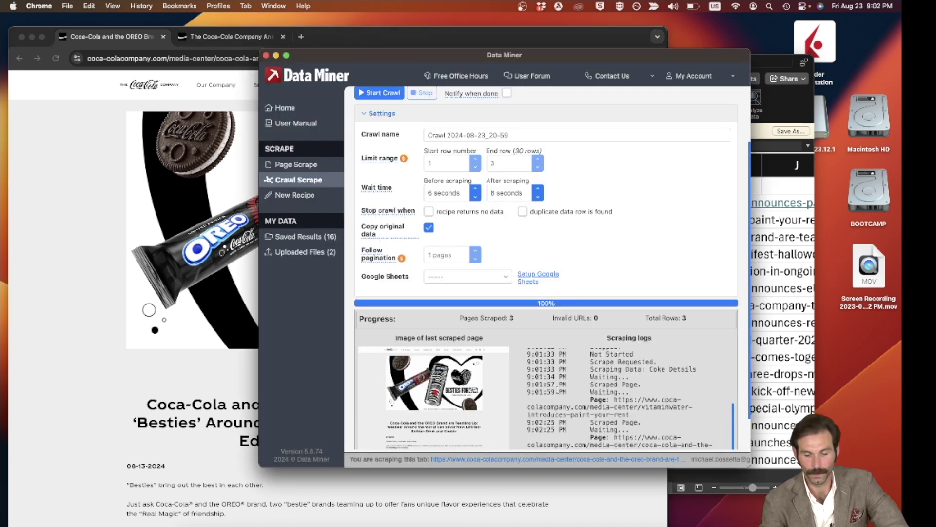
{"action": "scroll", "coordinate": [557, 390], "scroll_direction": "down", "scroll_amount": 2}
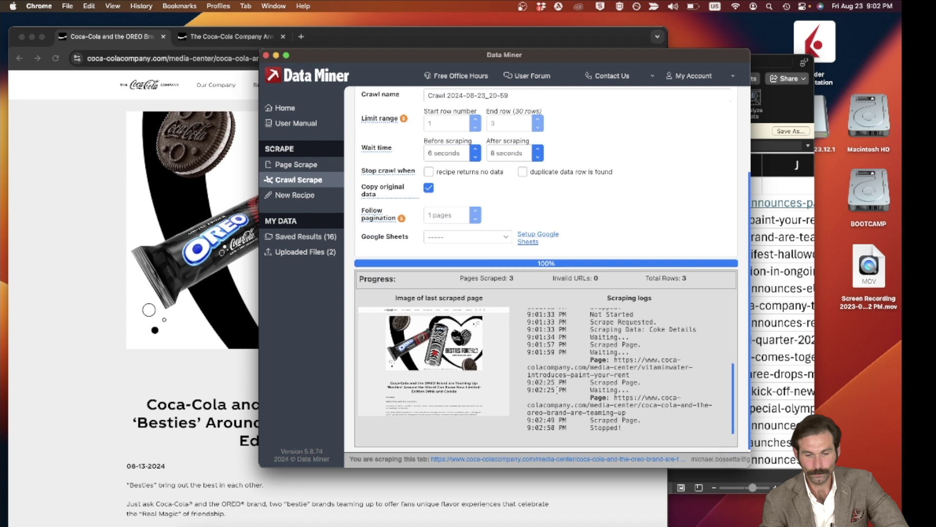
{"action": "scroll", "coordinate": [656, 376], "scroll_direction": "up", "scroll_amount": 2}
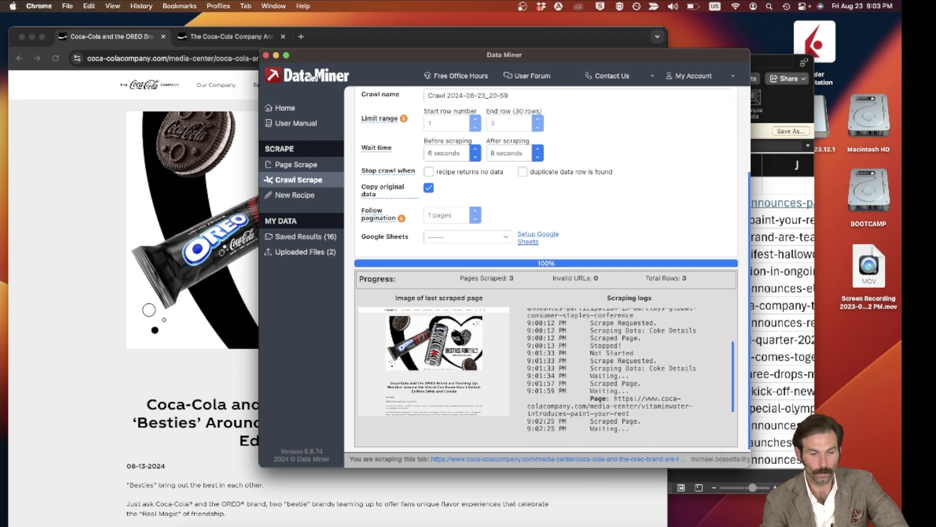
Step: Widen the Data Miner window and continue from the Crawl Scrape settings to the Download stage
{"action": "left_click_drag", "start_coordinate": [260, 100], "coordinate": [48, 110]}
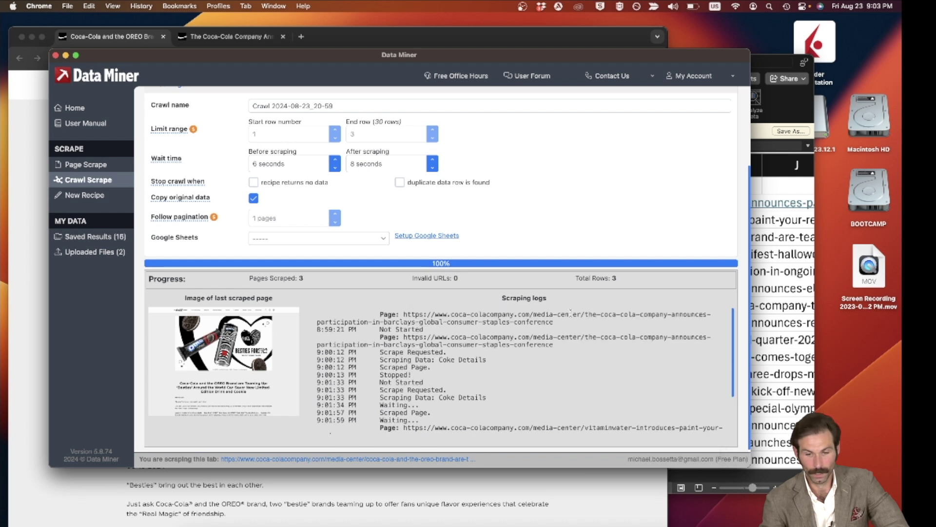
{"action": "scroll", "coordinate": [705, 227], "scroll_direction": "up", "scroll_amount": 4}
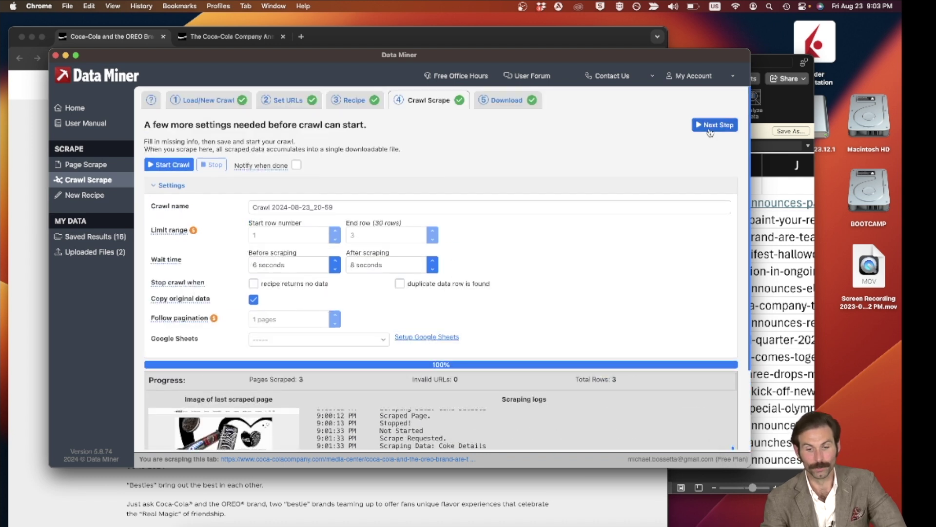
{"action": "left_click", "coordinate": [713, 126]}
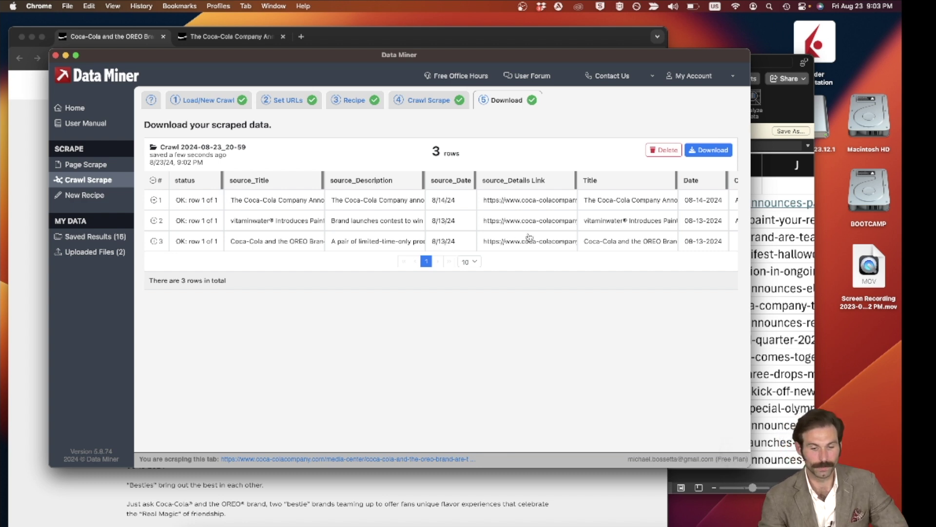
Step: Examine the crawl results, comparing the copied source columns with the scraped Title, Date, City and Text columns
{"action": "scroll", "coordinate": [530, 238], "scroll_direction": "right", "scroll_amount": 8}
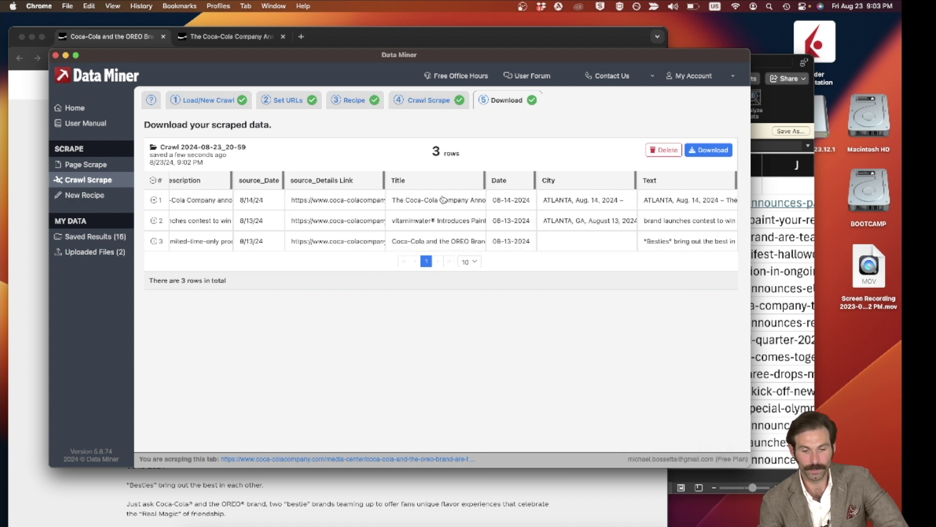
{"action": "scroll", "coordinate": [451, 238], "scroll_direction": "left", "scroll_amount": 8}
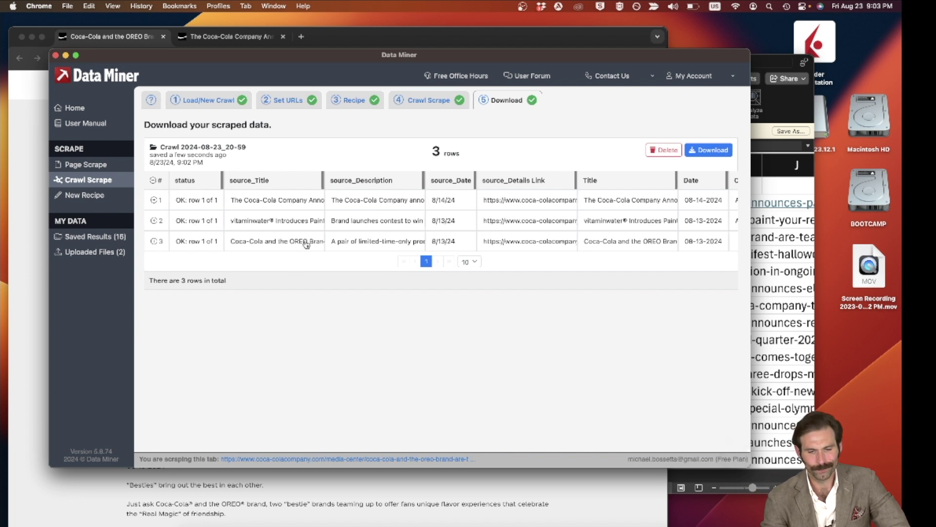
{"action": "scroll", "coordinate": [303, 244], "scroll_direction": "right", "scroll_amount": 3}
{"action": "scroll", "coordinate": [307, 244], "scroll_direction": "right", "scroll_amount": 1}
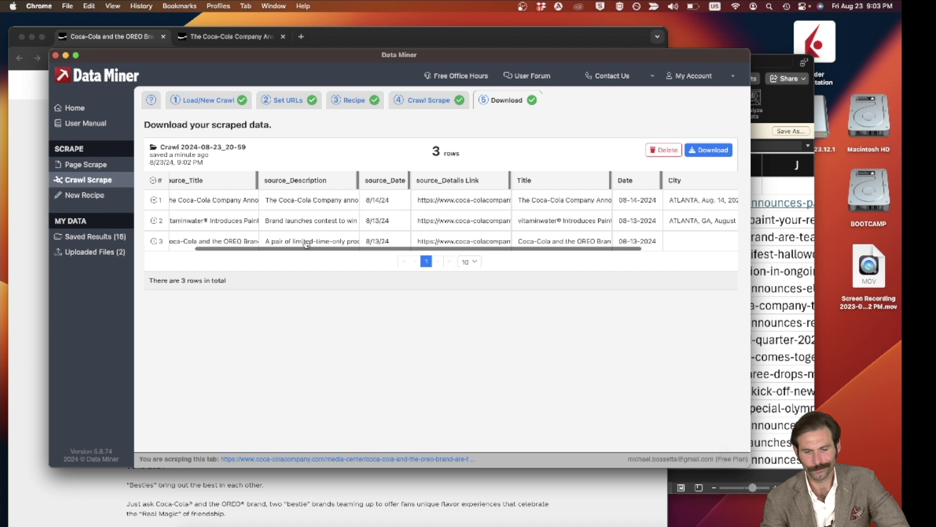
{"action": "scroll", "coordinate": [307, 244], "scroll_direction": "left", "scroll_amount": 2}
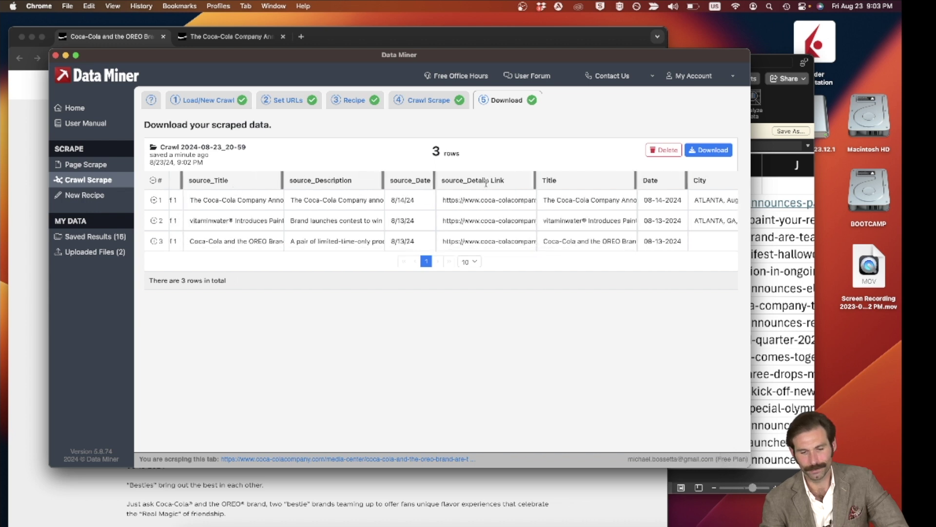
{"action": "scroll", "coordinate": [486, 183], "scroll_direction": "right", "scroll_amount": 8}
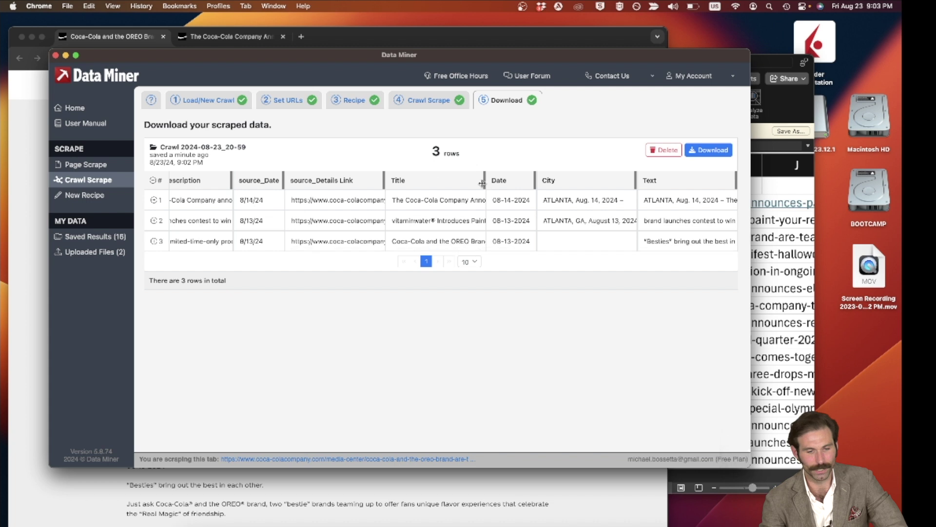
Step: Download the crawl results as the CSV file Crawl_2024_08_23_20_59 to Downloads and open it in Excel
{"action": "left_click", "coordinate": [711, 152]}
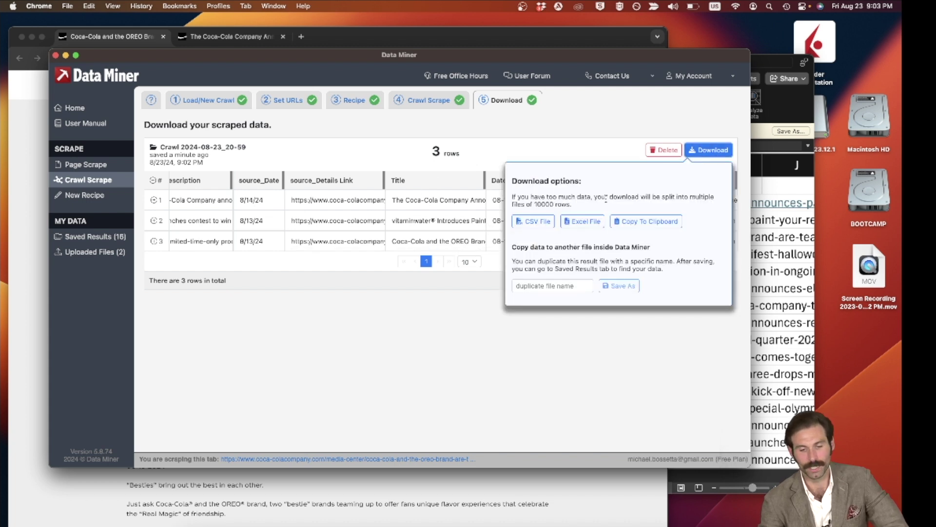
{"action": "left_click", "coordinate": [529, 225]}
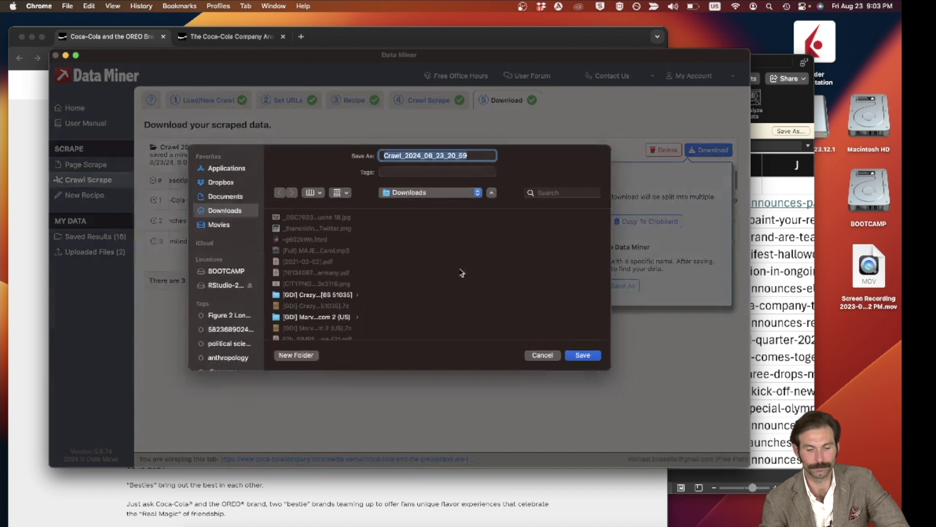
{"action": "left_click", "coordinate": [585, 355]}
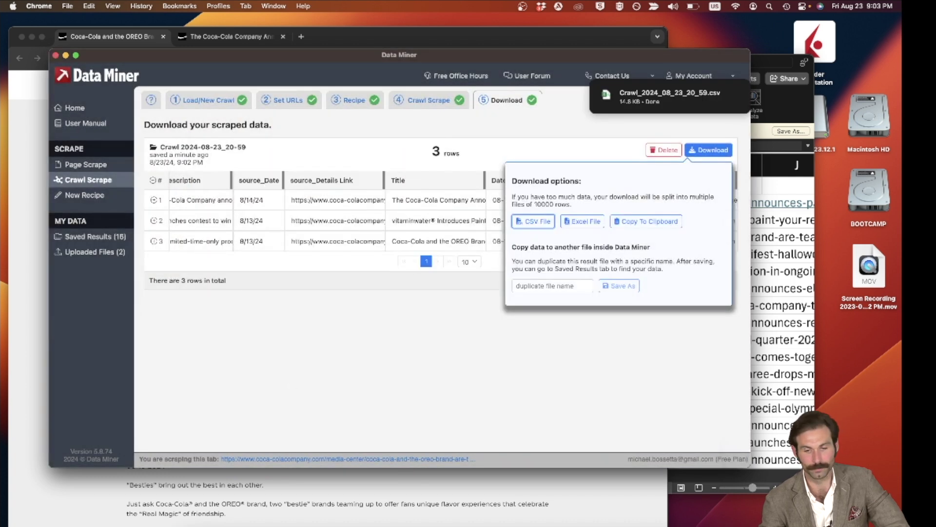
{"action": "left_click", "coordinate": [631, 92]}
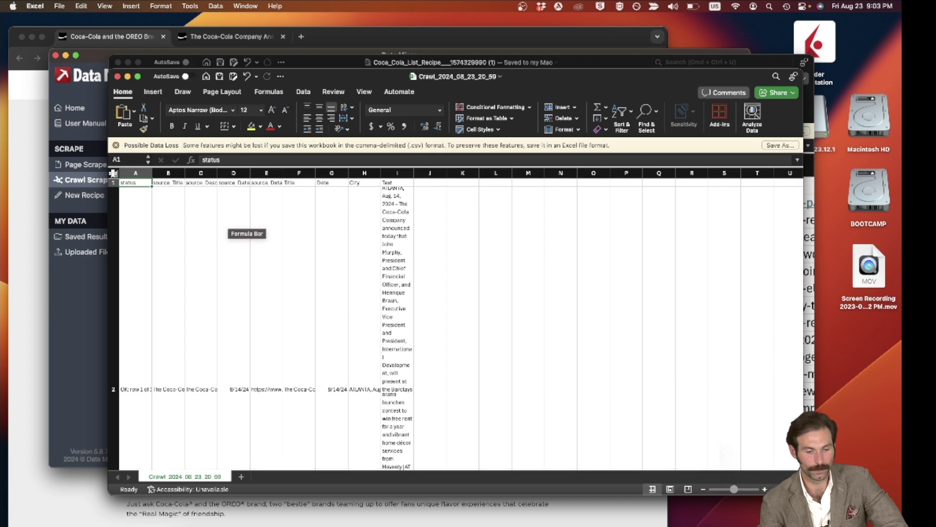
Step: Reduce the height of all rows uniformly, and inspect the source_Date column and the first article's Text cell
{"action": "left_click", "coordinate": [114, 173]}
{"action": "left_click_drag", "start_coordinate": [113, 391], "coordinate": [113, 201]}
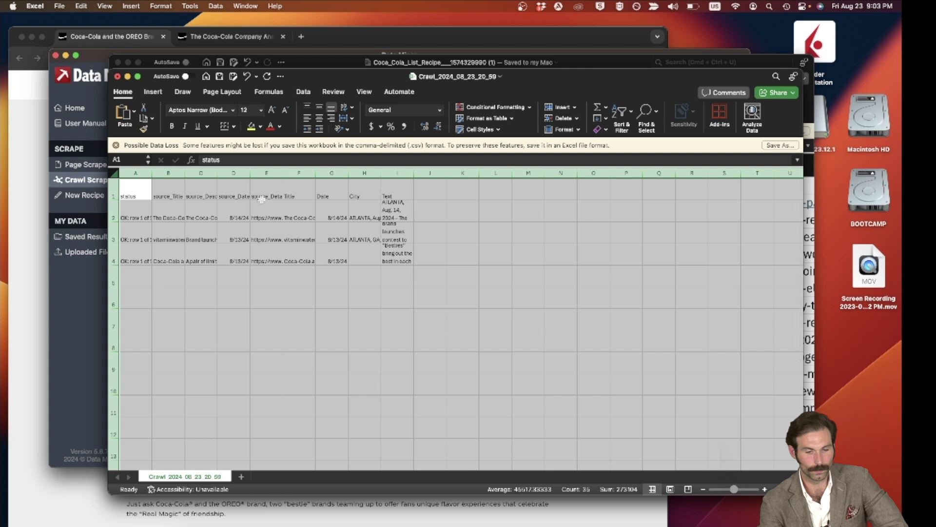
{"action": "left_click", "coordinate": [234, 173]}
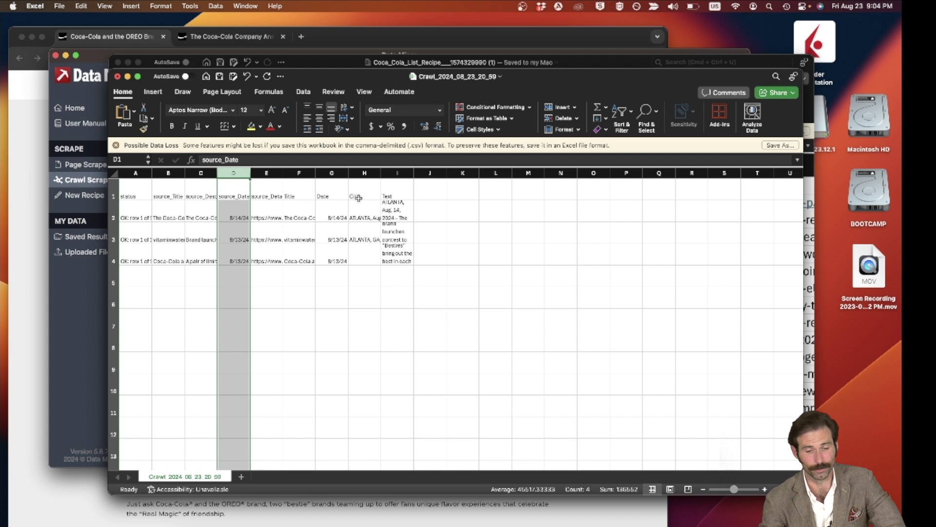
{"action": "left_click", "coordinate": [395, 204]}
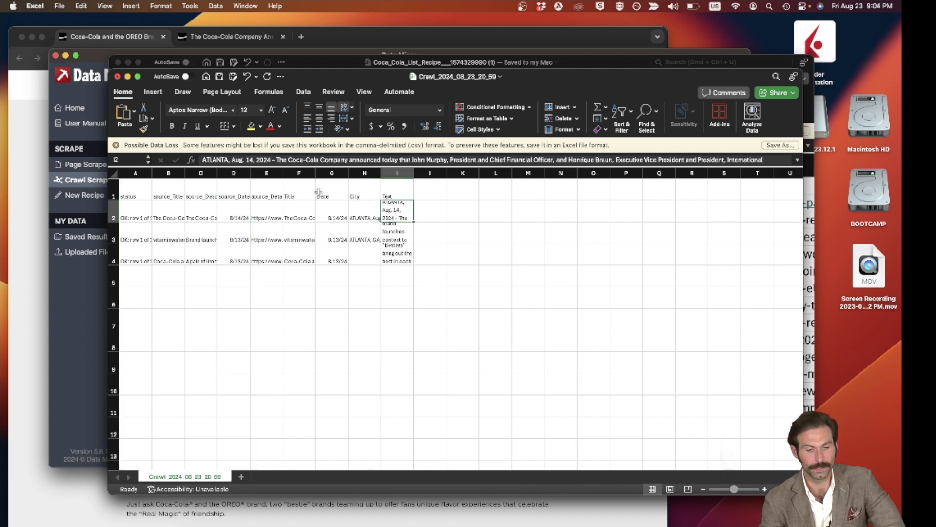
Step: Delete columns A through E, from status to source_Details Link, check the last article's Text cell, and switch back to Data Miner
{"action": "left_click_drag", "start_coordinate": [267, 172], "coordinate": [133, 178]}
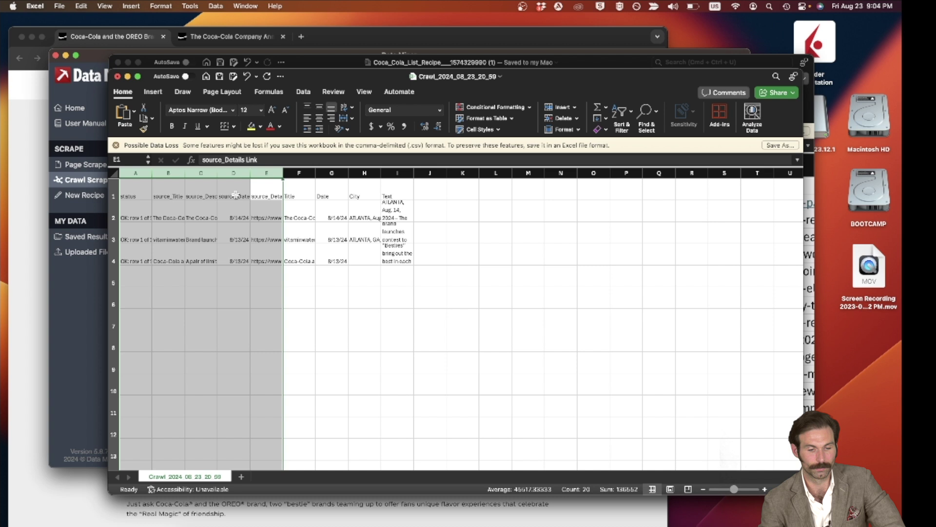
{"action": "right_click", "coordinate": [236, 174]}
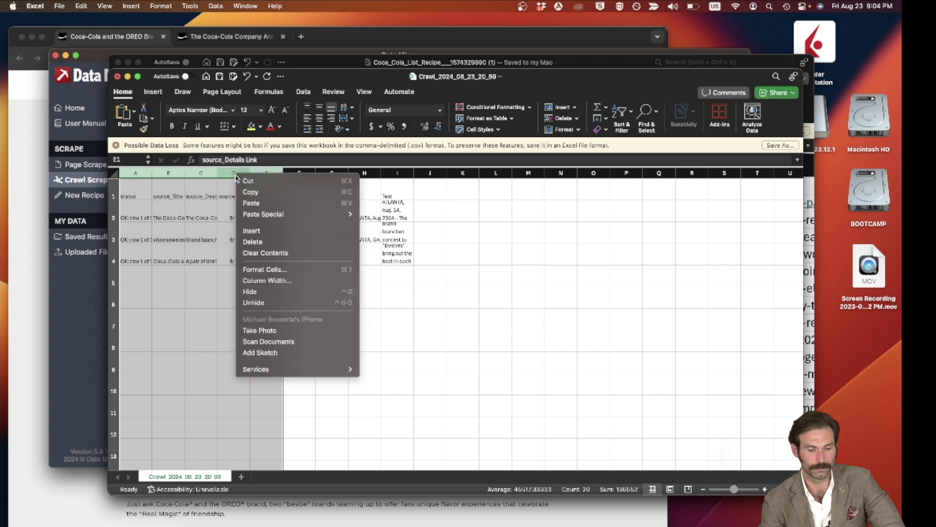
{"action": "left_click", "coordinate": [261, 241]}
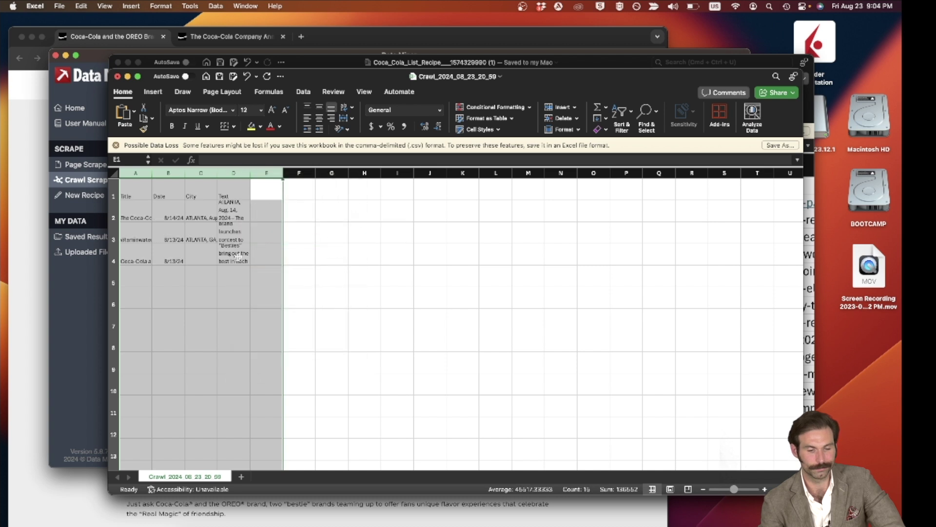
{"action": "left_click", "coordinate": [239, 254]}
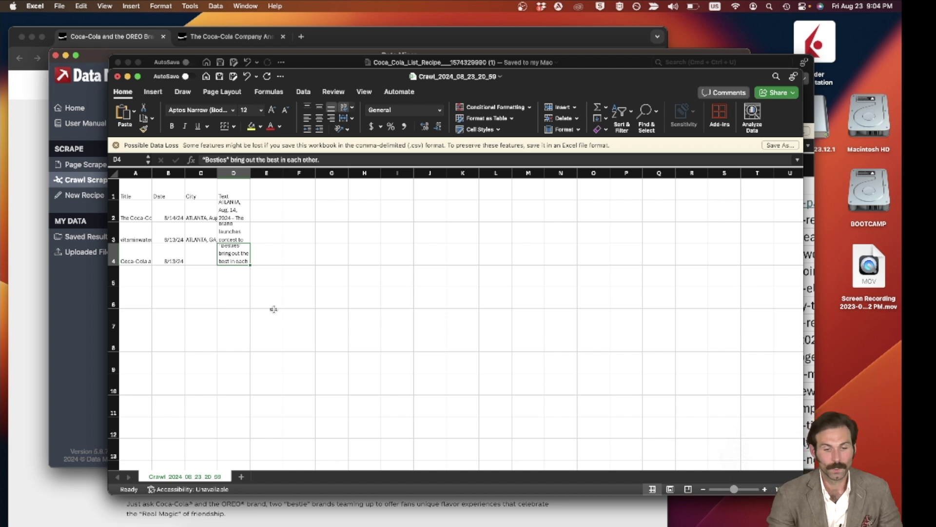
{"action": "left_click", "coordinate": [96, 63]}
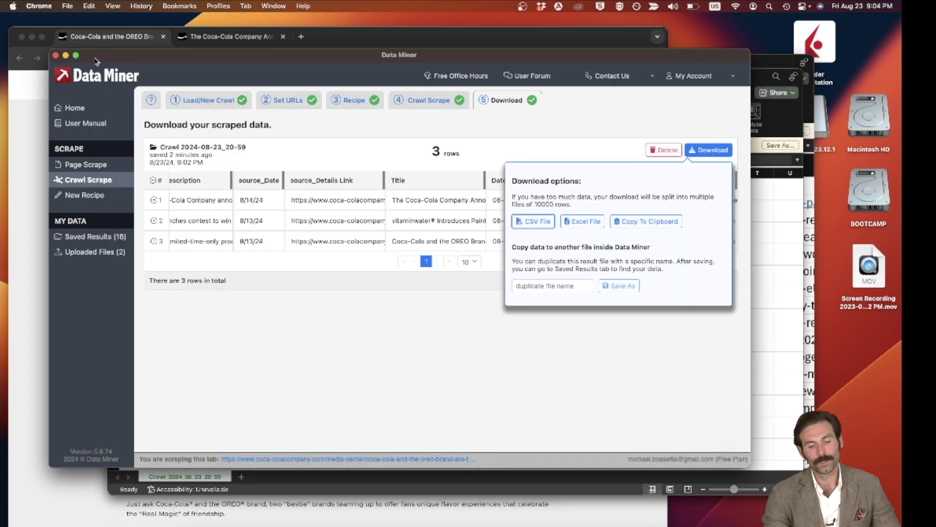